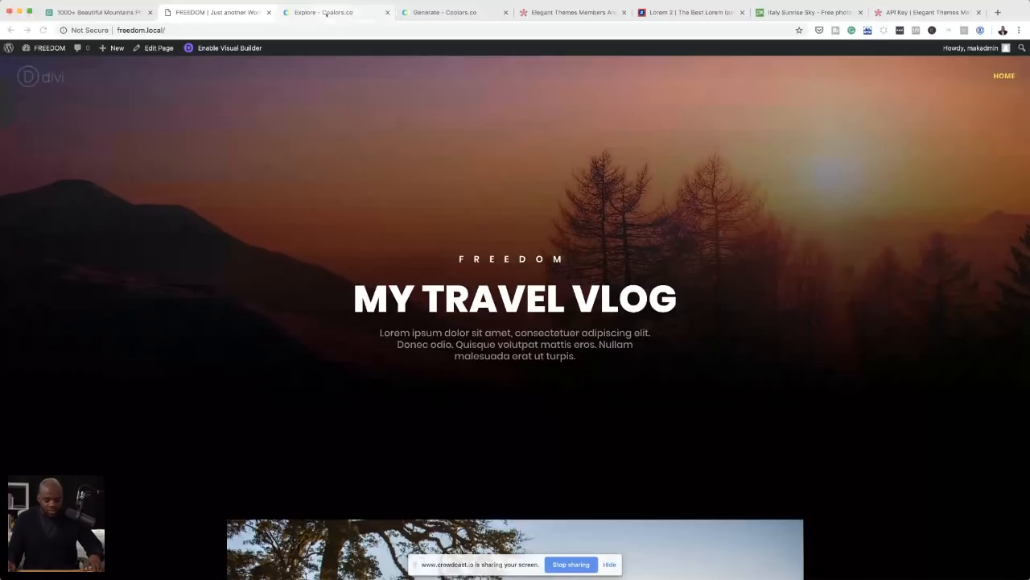
Step: In Coolors, view the "funn" palette from the "fun" results and darken its first colour to #22232B
click(326, 12)
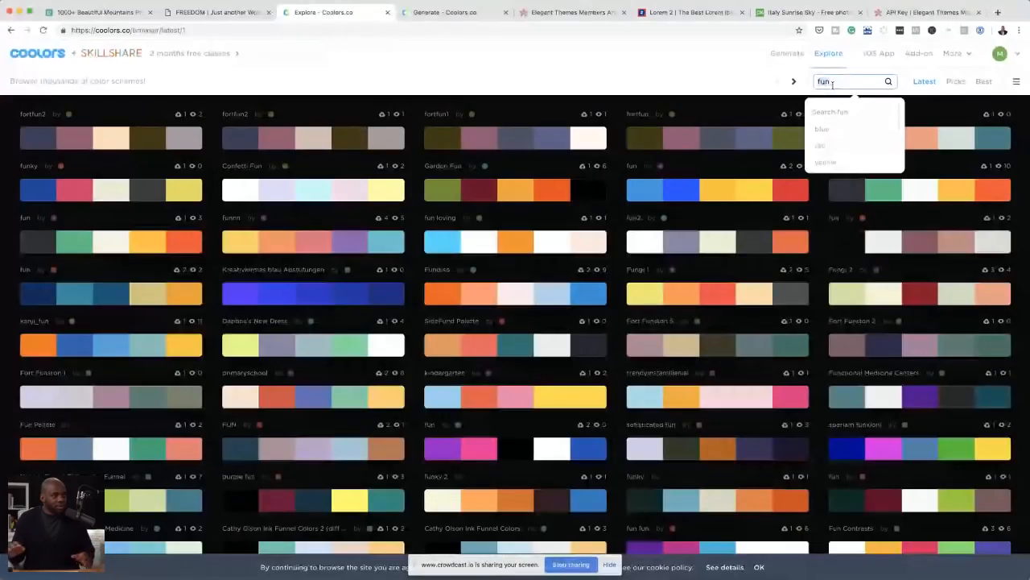
click(890, 82)
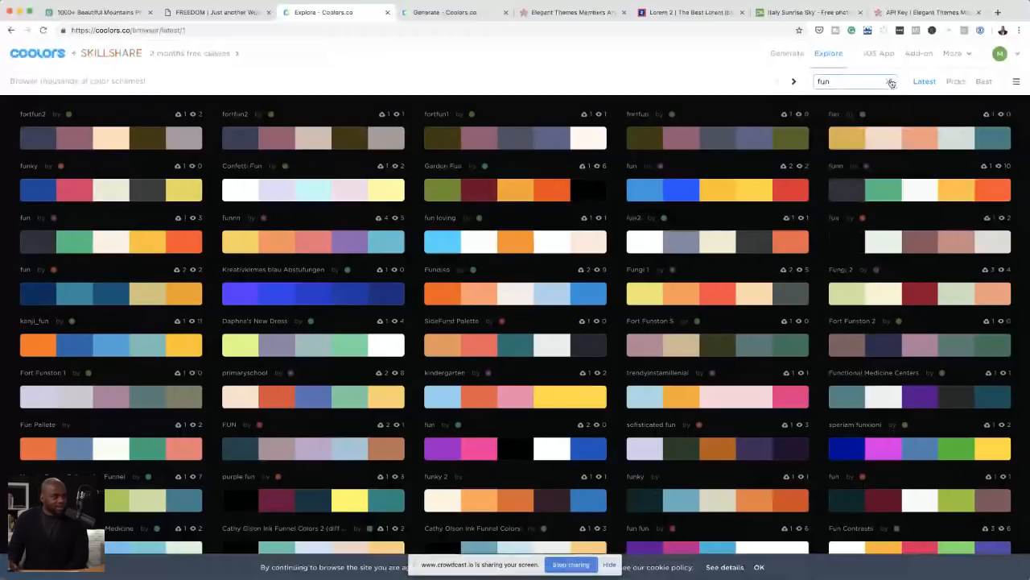
mouse_move(924, 194)
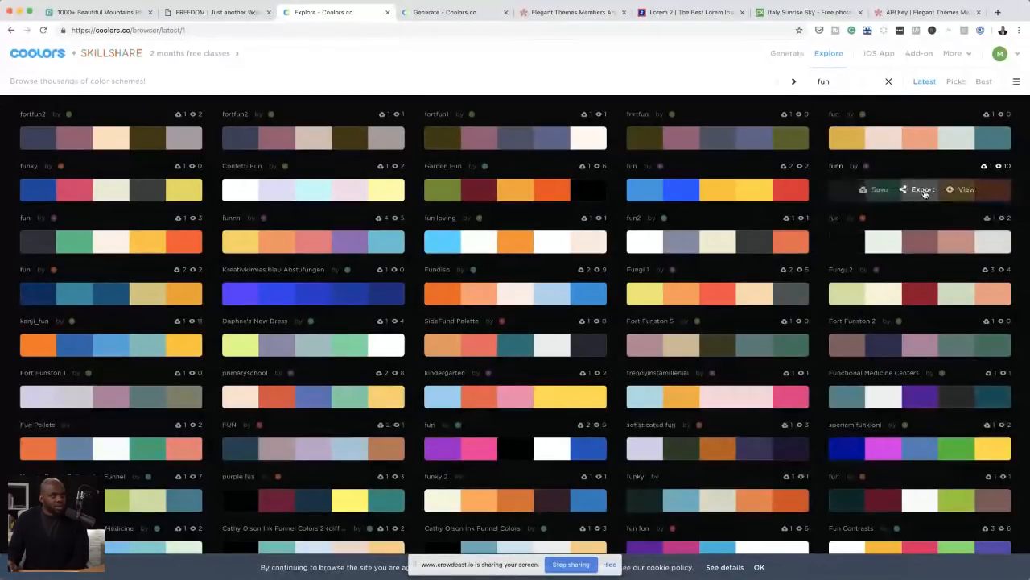
click(969, 191)
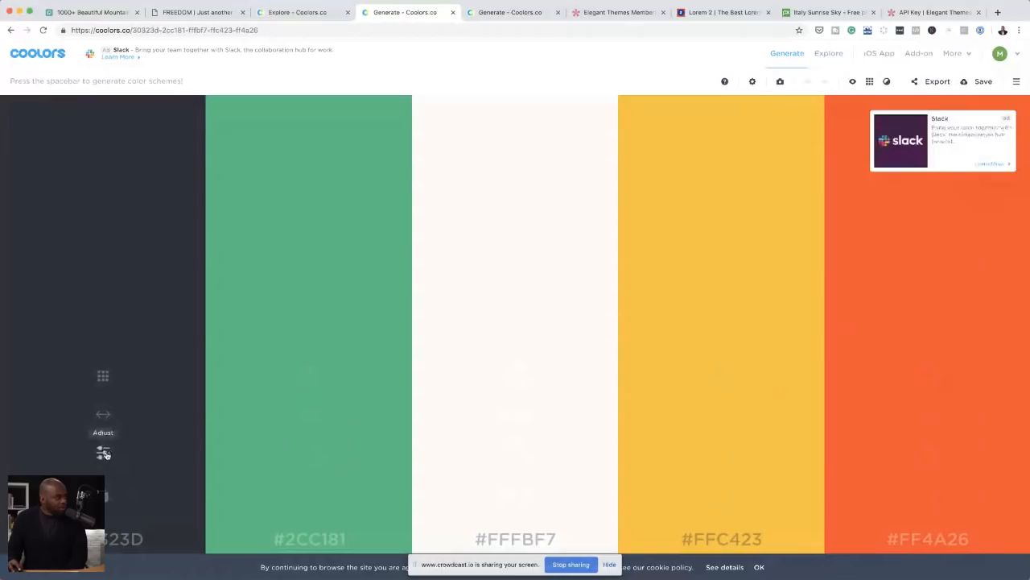
click(104, 452)
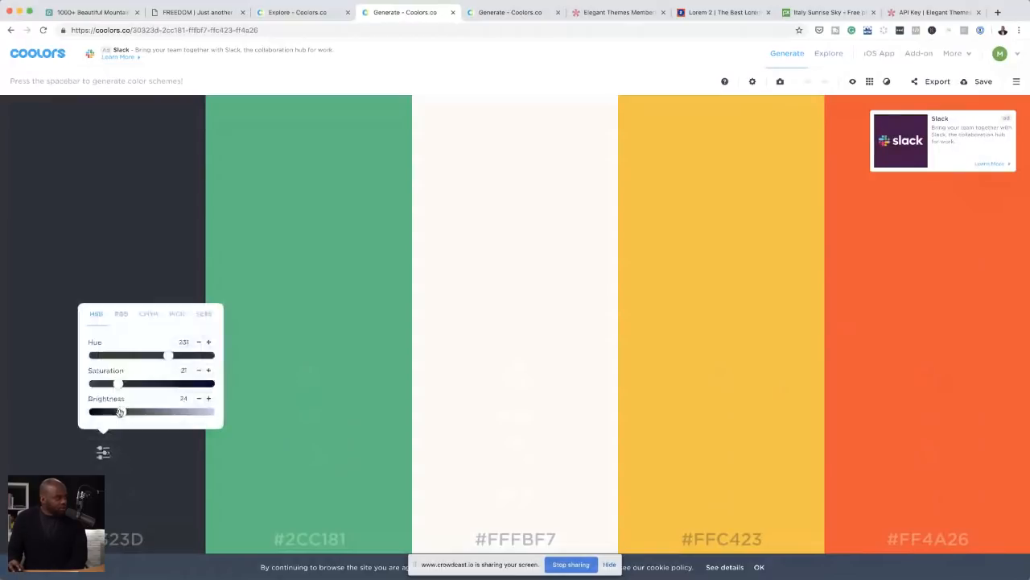
drag(118, 412, 113, 412)
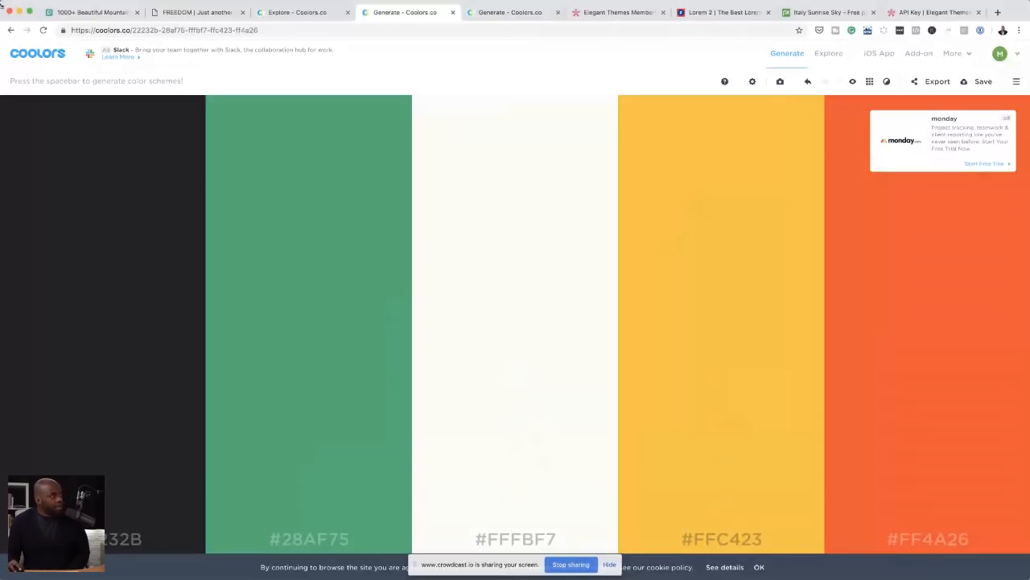
Step: Switch to the FREEDOM site's WordPress dashboard and open the Divi Theme Options
click(205, 15)
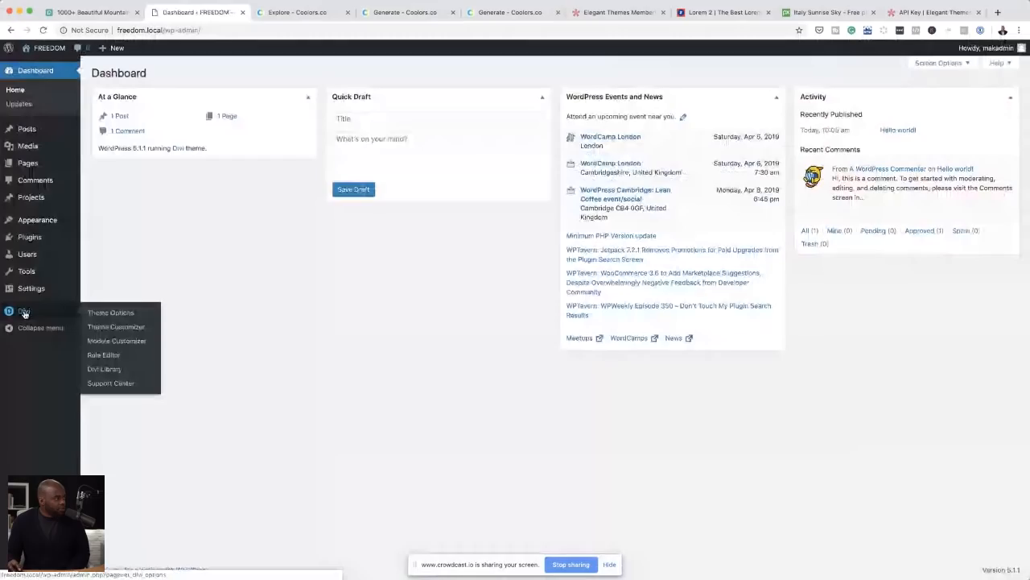
click(134, 328)
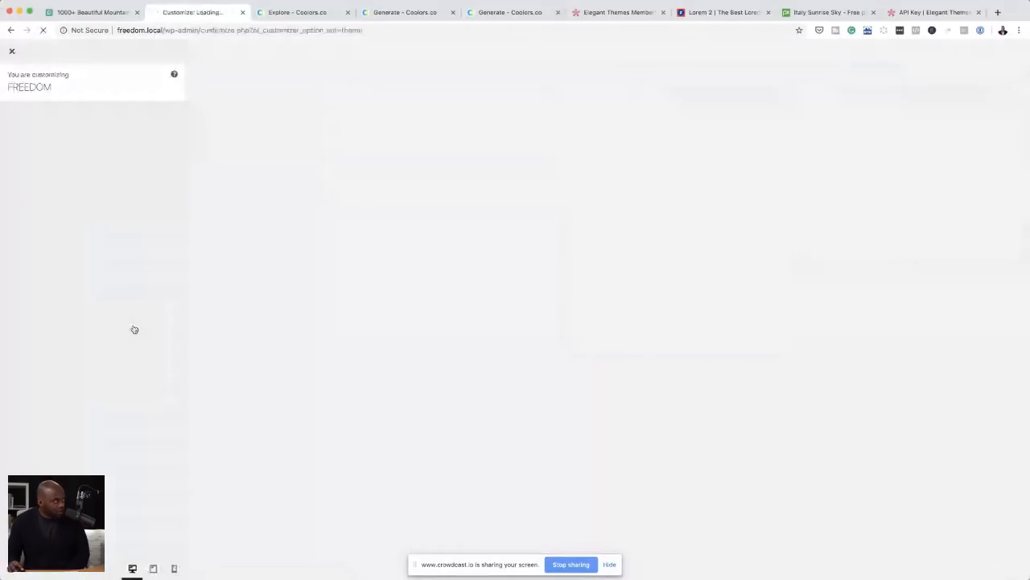
click(11, 31)
mouse_move(24, 311)
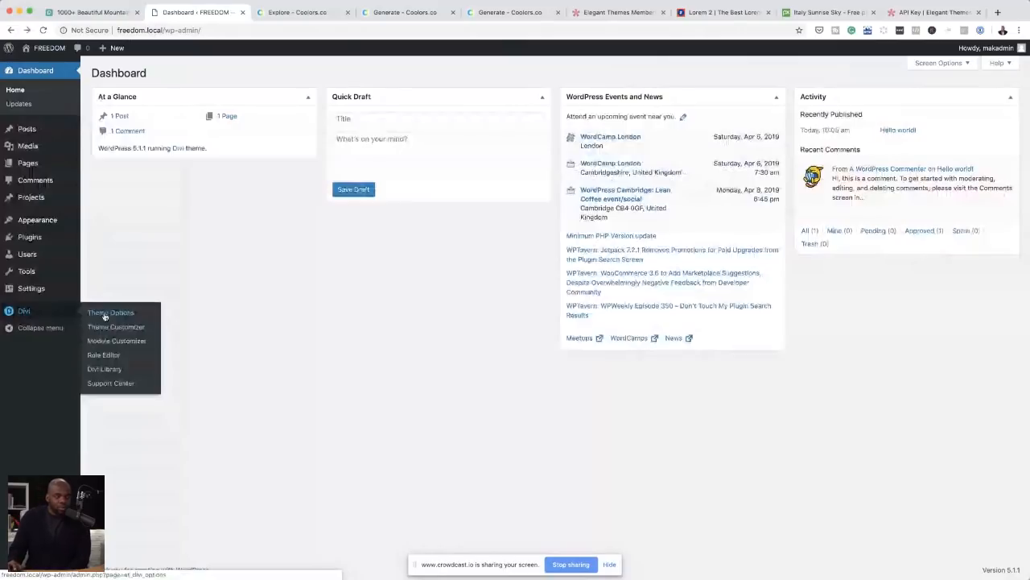
click(105, 317)
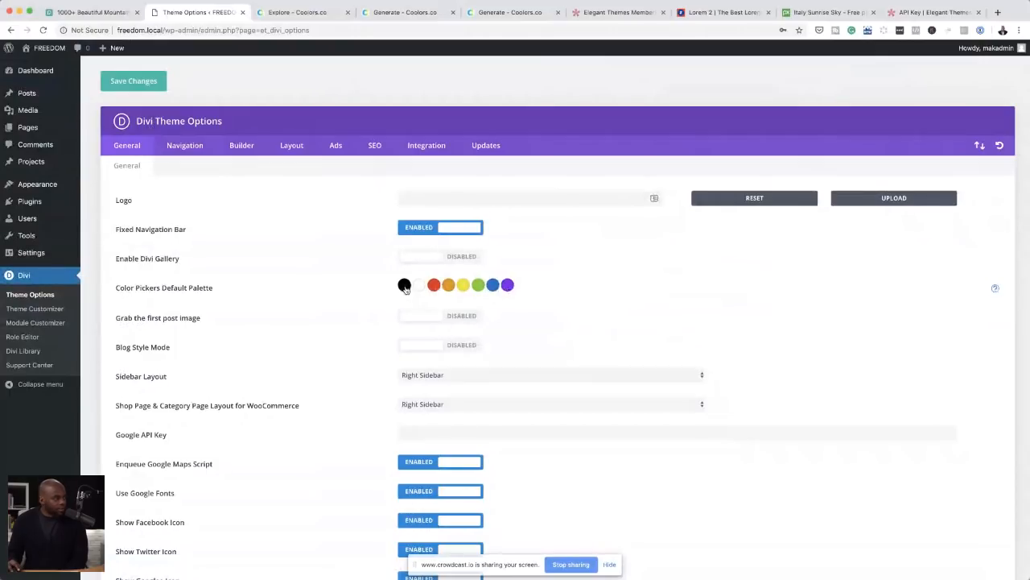
Step: Set the first three swatches of Divi's default colour palette to the Coolors values #22232B, #28AF75 and #FFFBF7
click(404, 286)
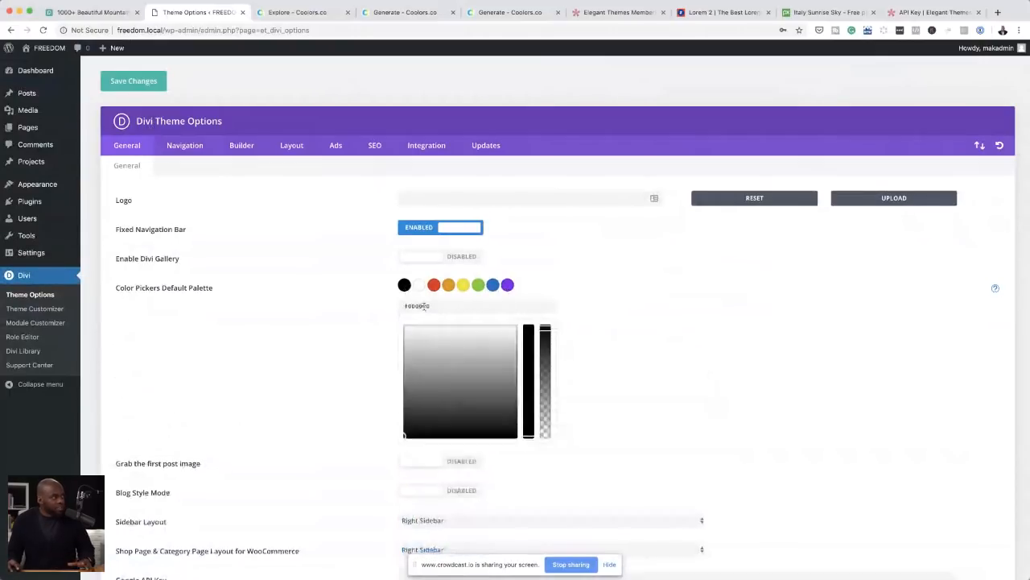
click(411, 13)
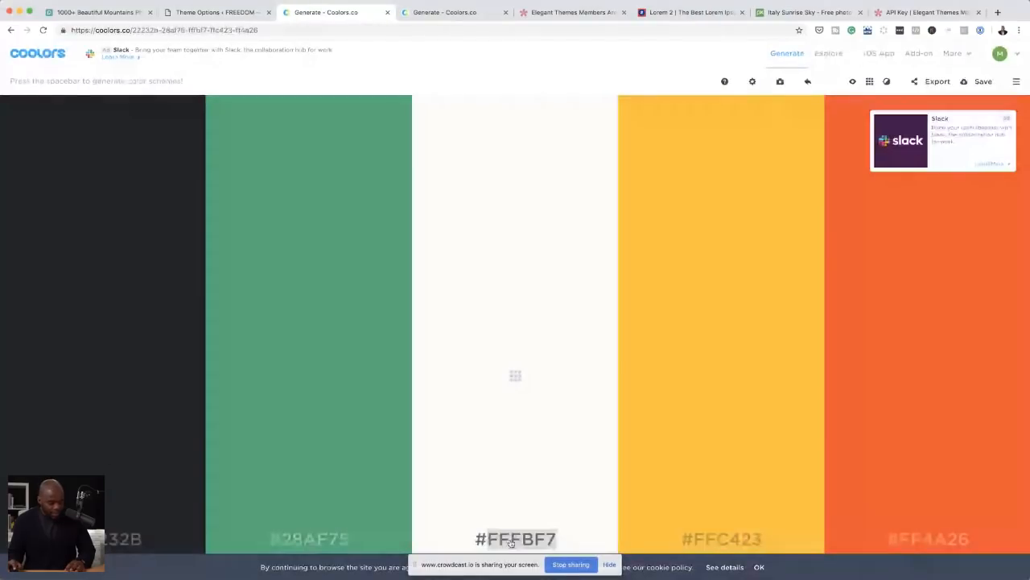
click(235, 15)
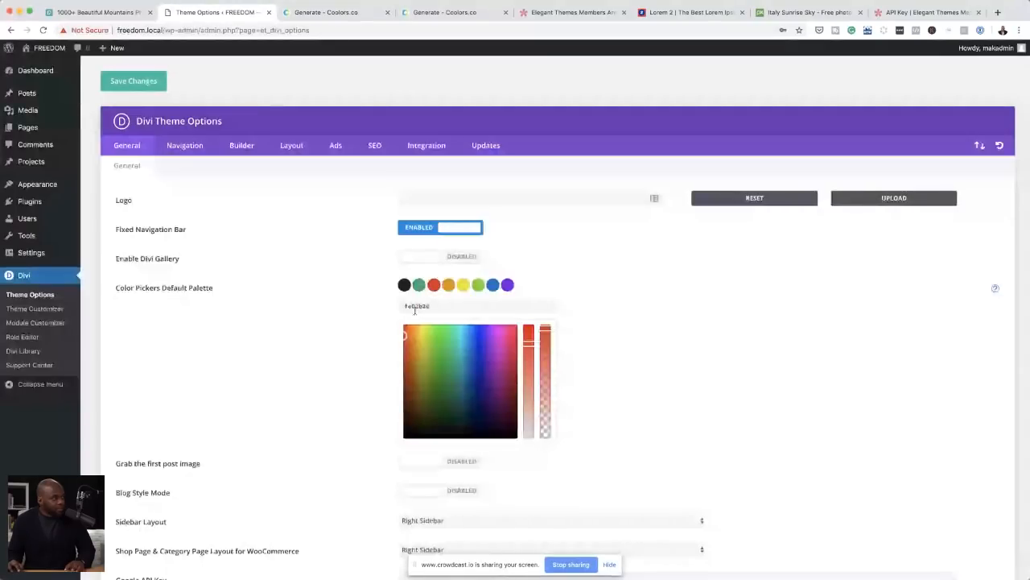
triple_click(414, 310)
text(#ff7b7f)
Step: Copy the yellow #FFC423 from Coolors into the fourth swatch of the default colour palette
click(448, 284)
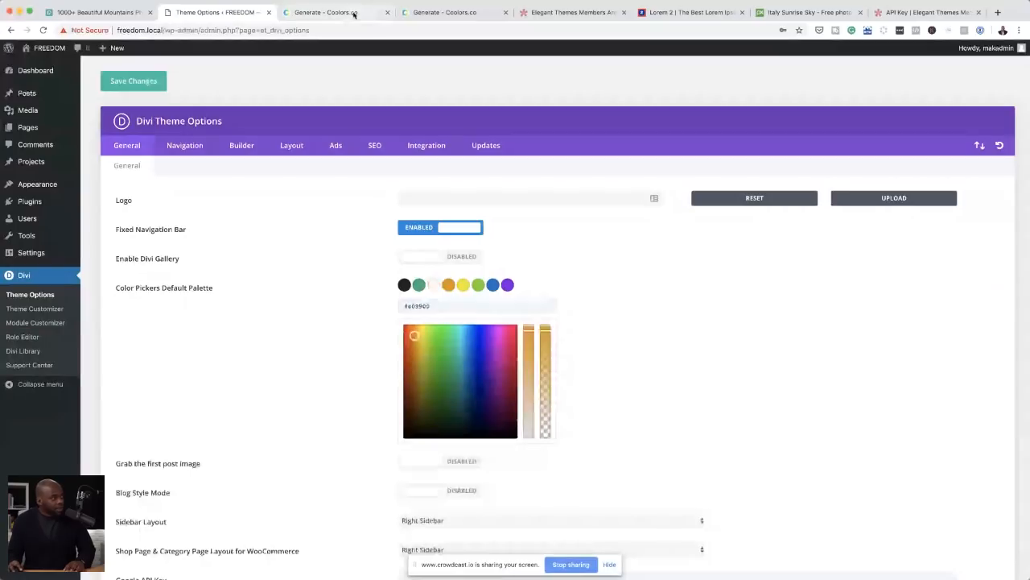
click(353, 13)
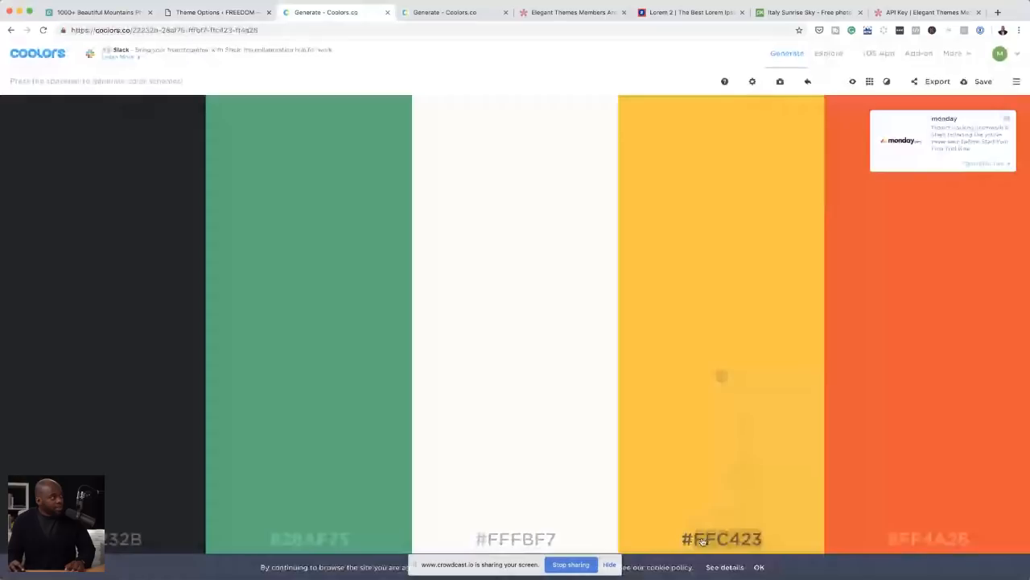
key(ctrl+shift+Tab)
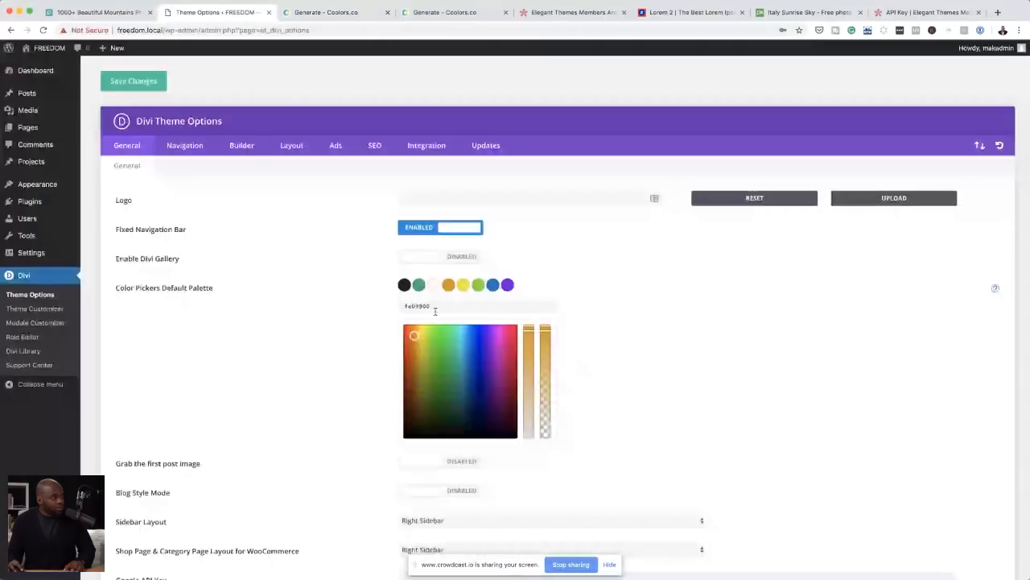
double_click(435, 306)
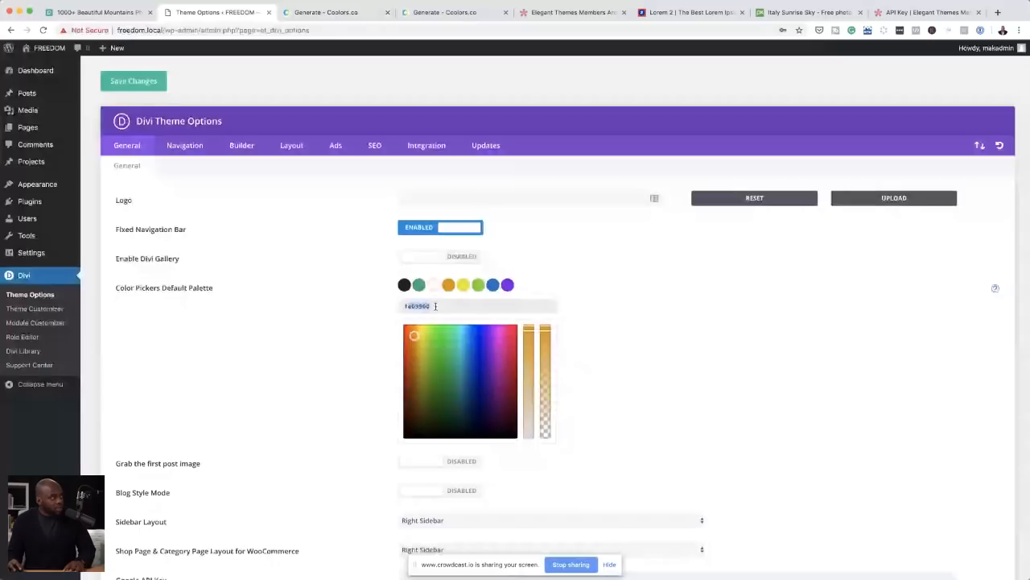
text(#ffc423)
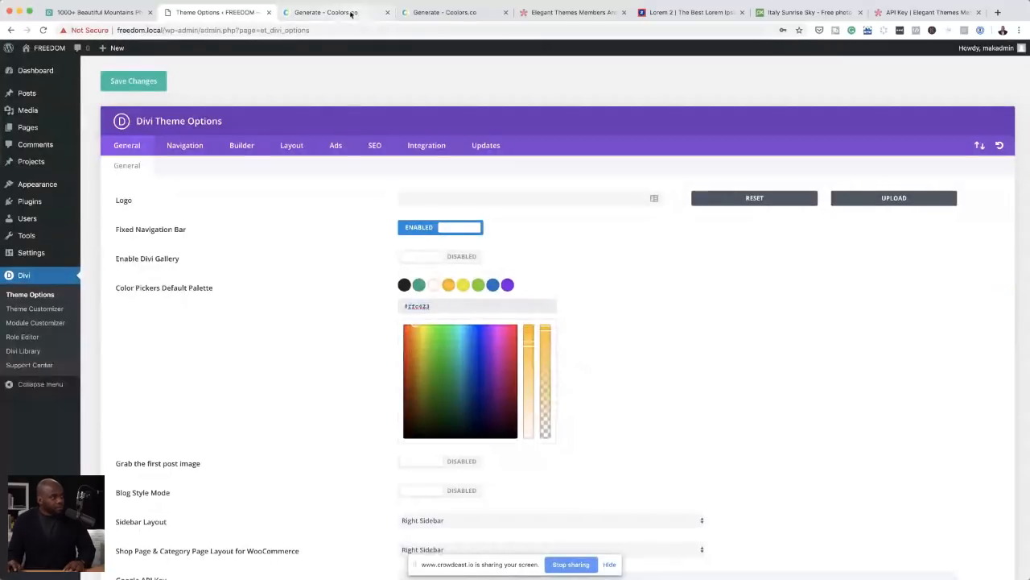
Step: Copy the orange #FF4A26 from Coolors into the fifth swatch of the default colour palette
click(350, 14)
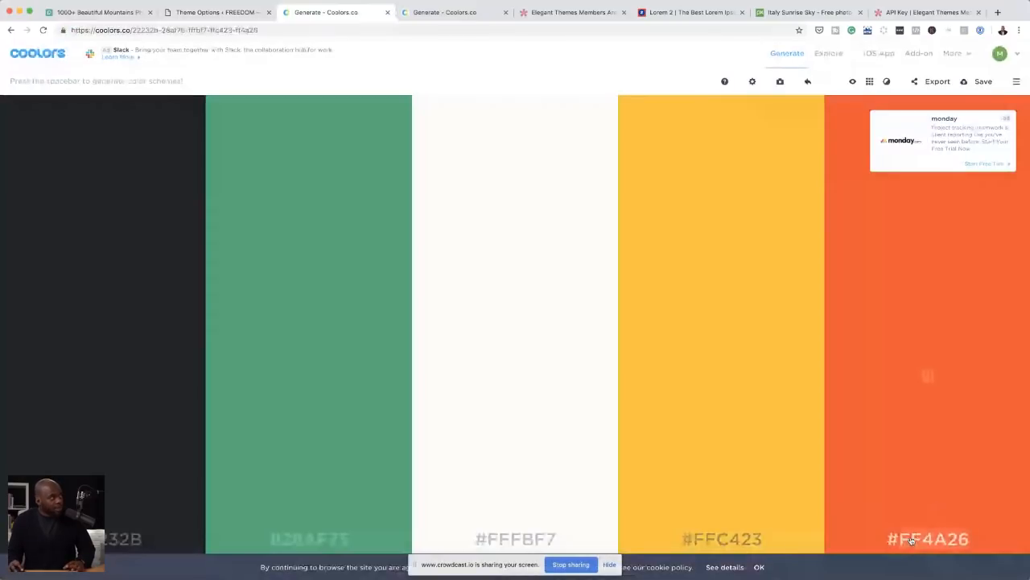
key(ctrl+shift+Tab)
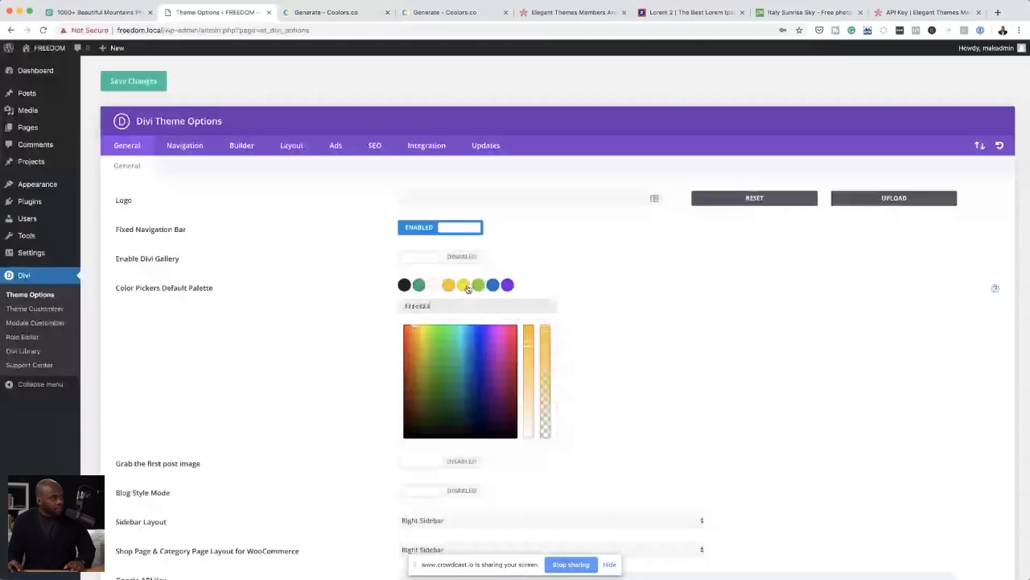
click(466, 287)
drag(406, 306, 444, 305)
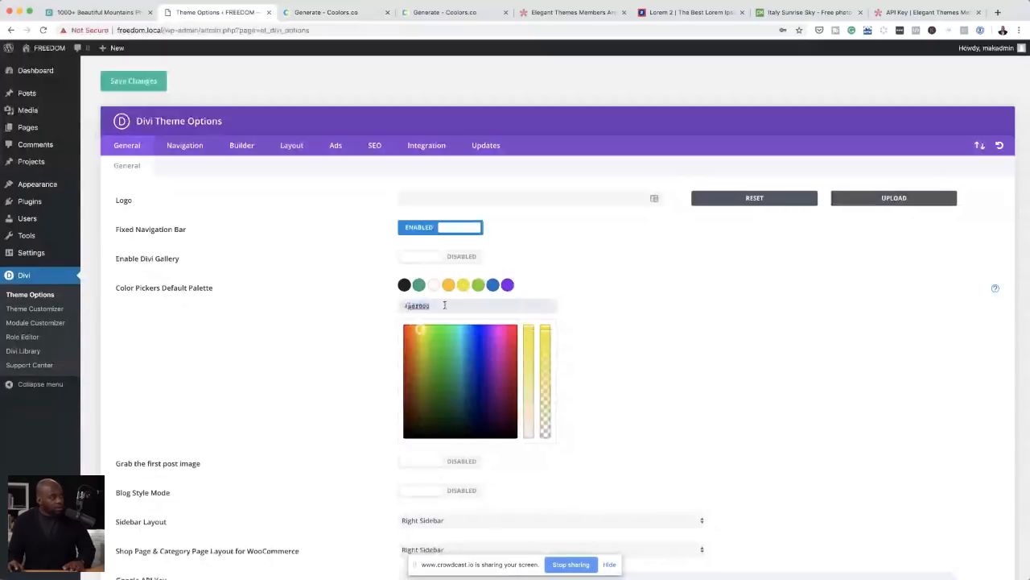
text(#ff5a26)
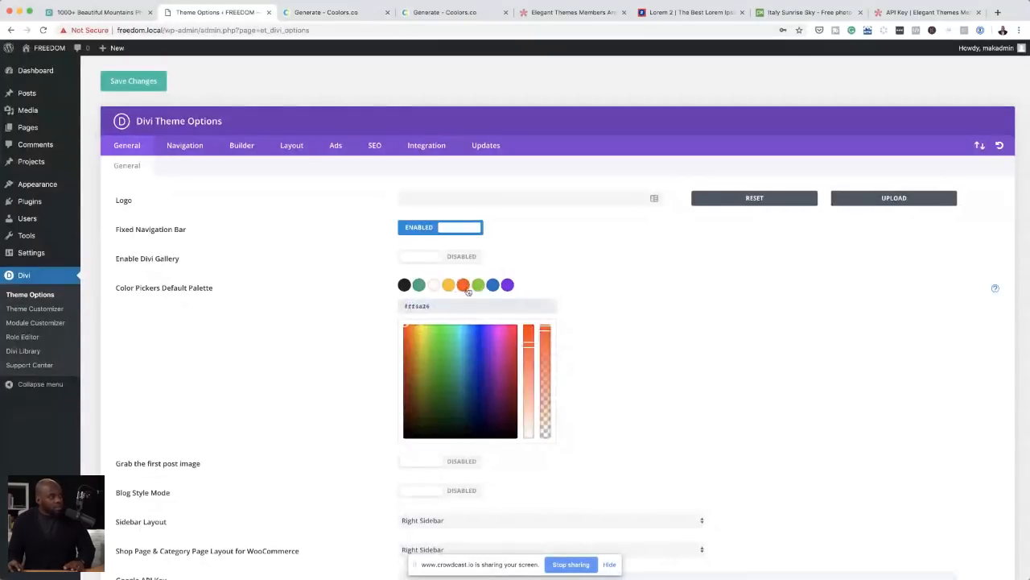
Step: Change the green sixth swatch to #190000 and darken the blue seventh swatch to near-black
click(479, 287)
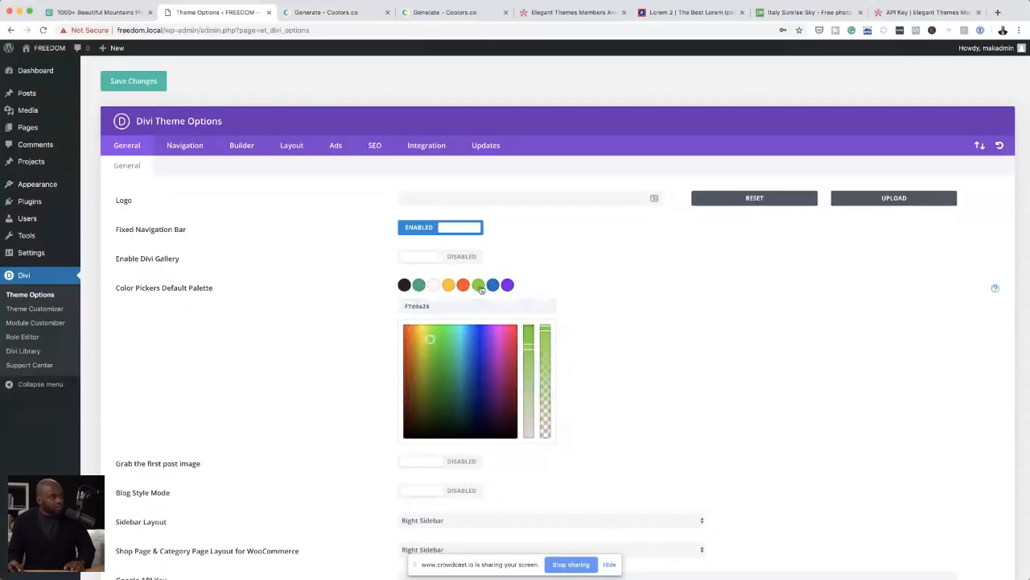
drag(405, 306, 398, 427)
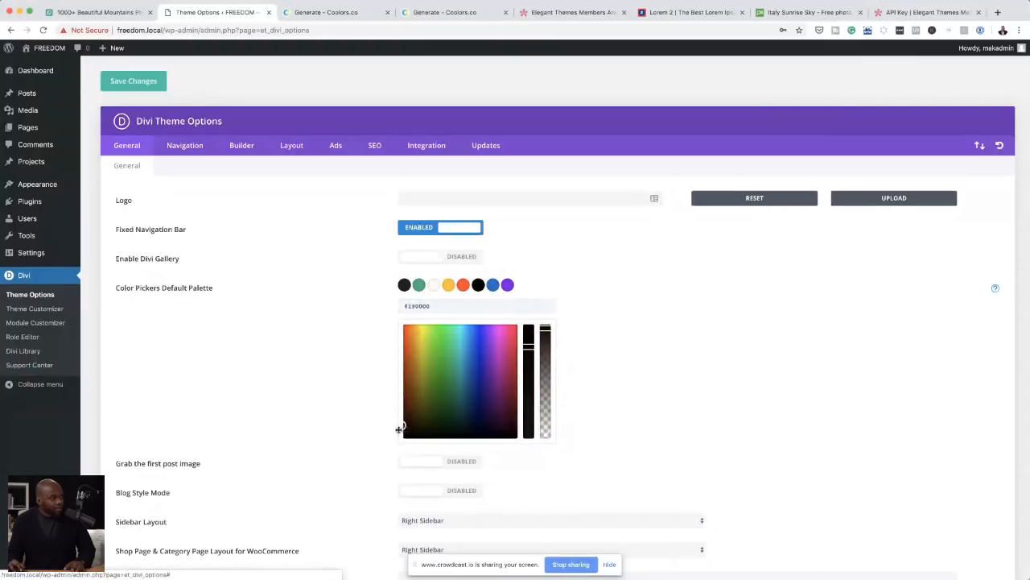
click(493, 285)
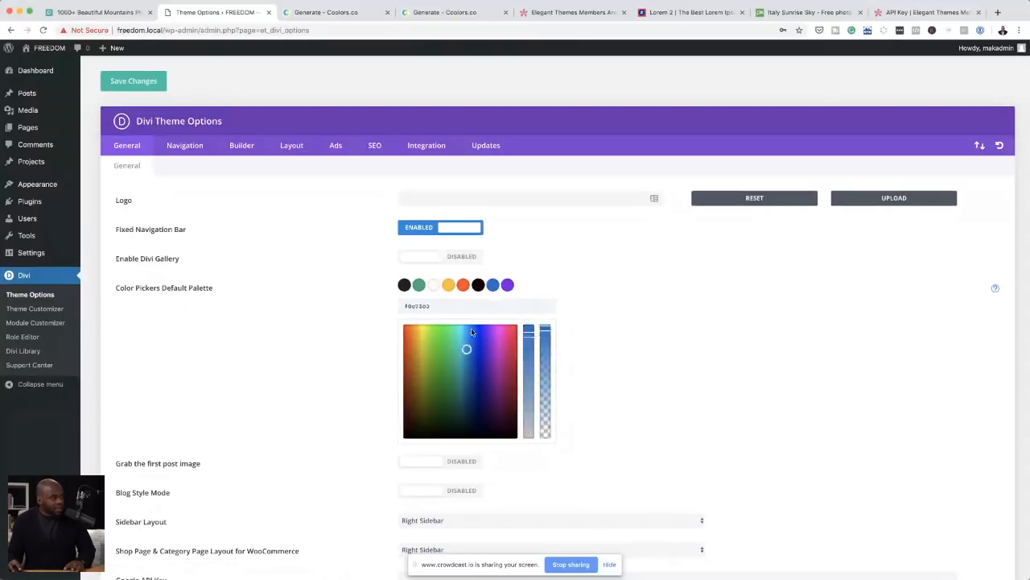
click(406, 432)
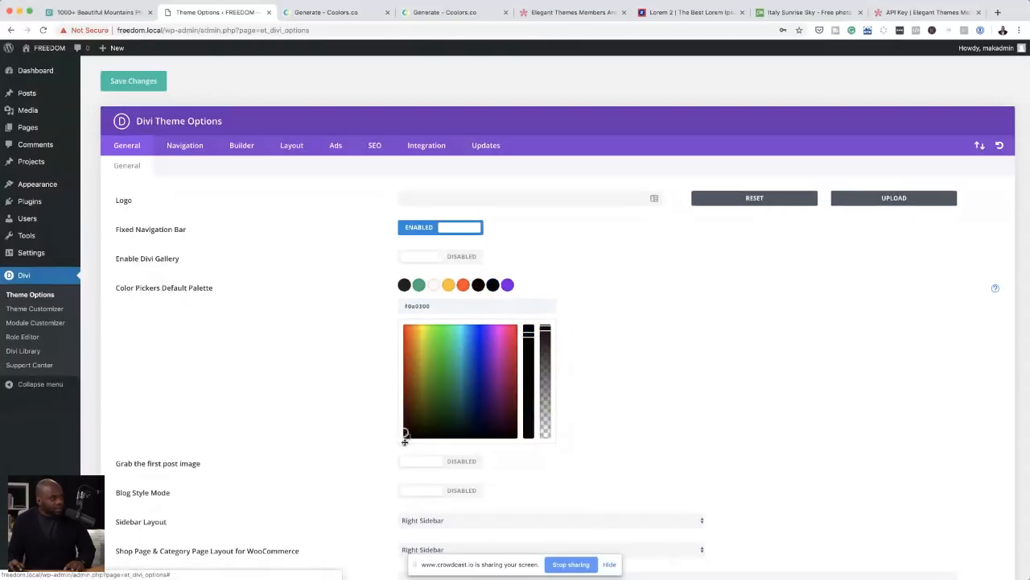
click(528, 327)
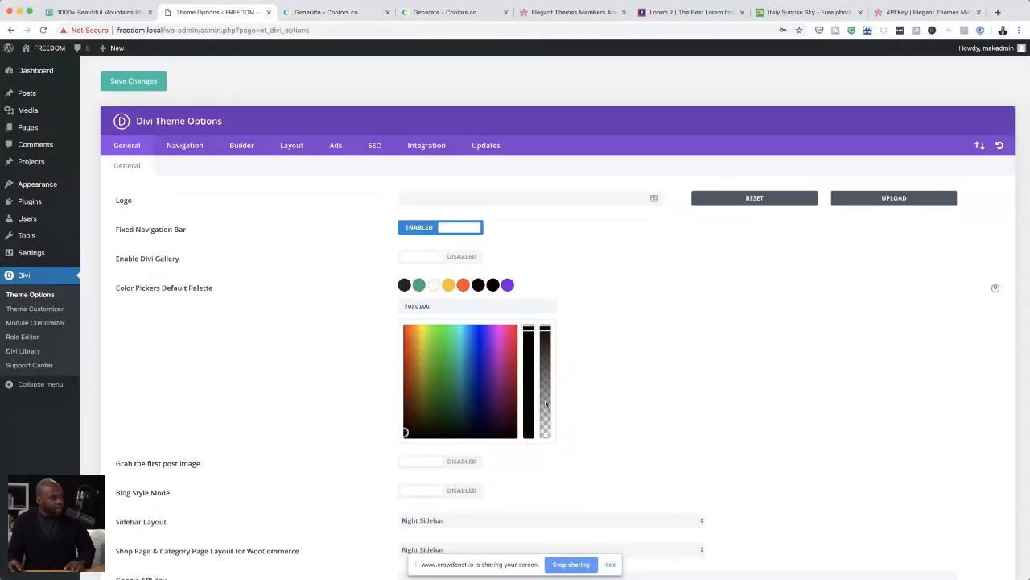
drag(546, 328, 542, 312)
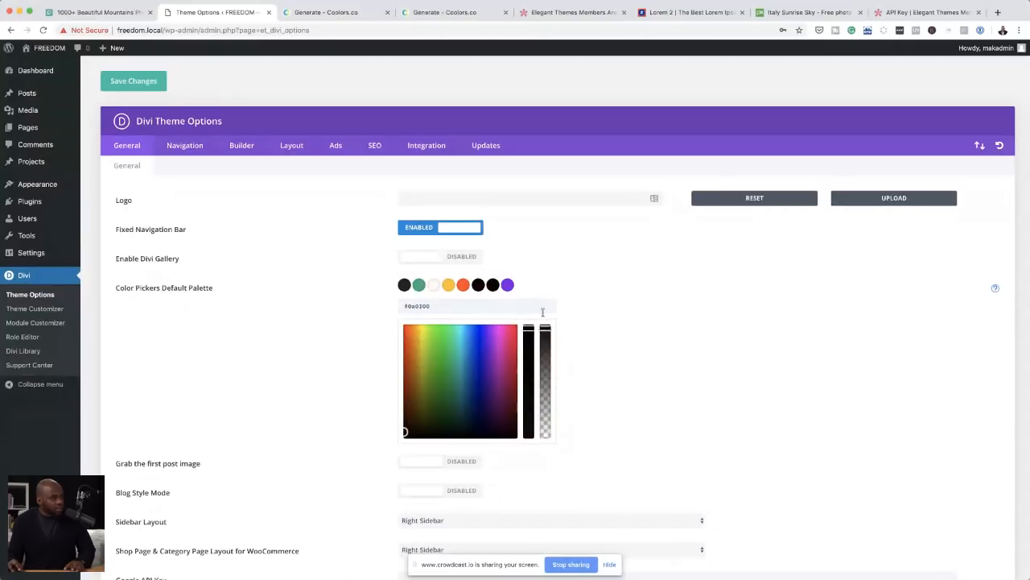
click(401, 428)
drag(398, 426, 395, 426)
drag(395, 435, 394, 423)
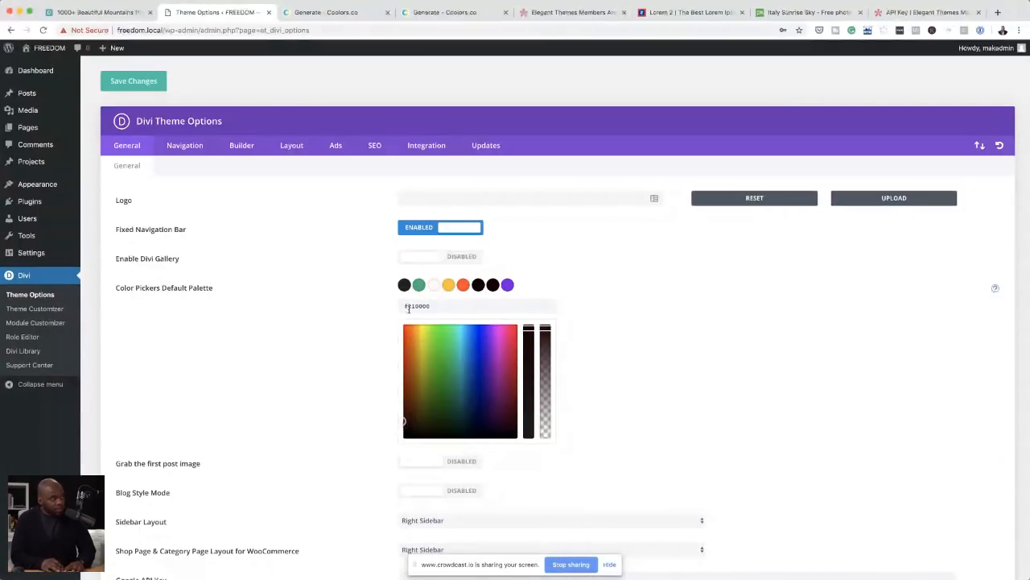
Step: Try to enter white (#ffffff) as the seventh swatch's colour value
drag(408, 308, 466, 309)
text(#ffffff)
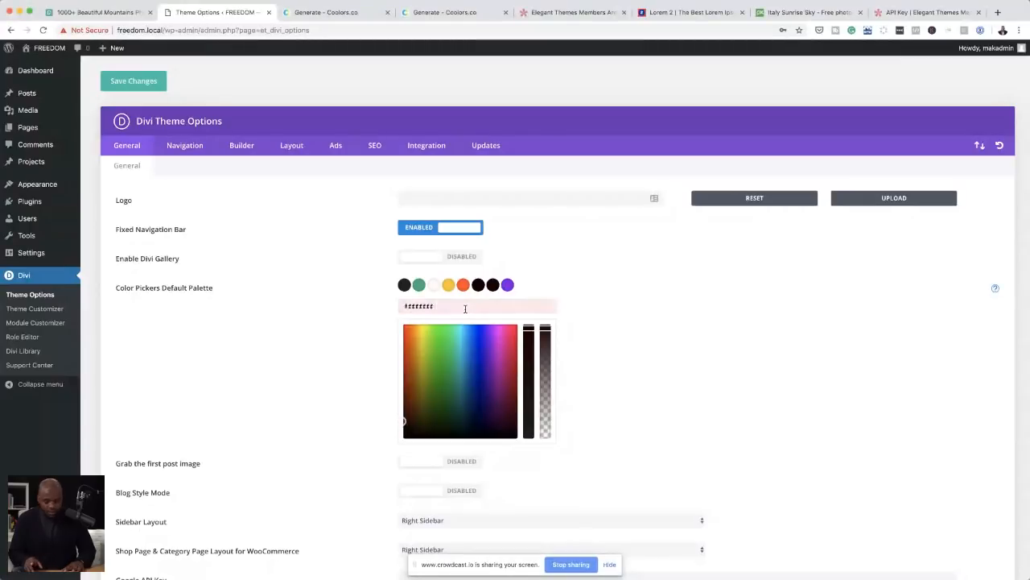
click(515, 307)
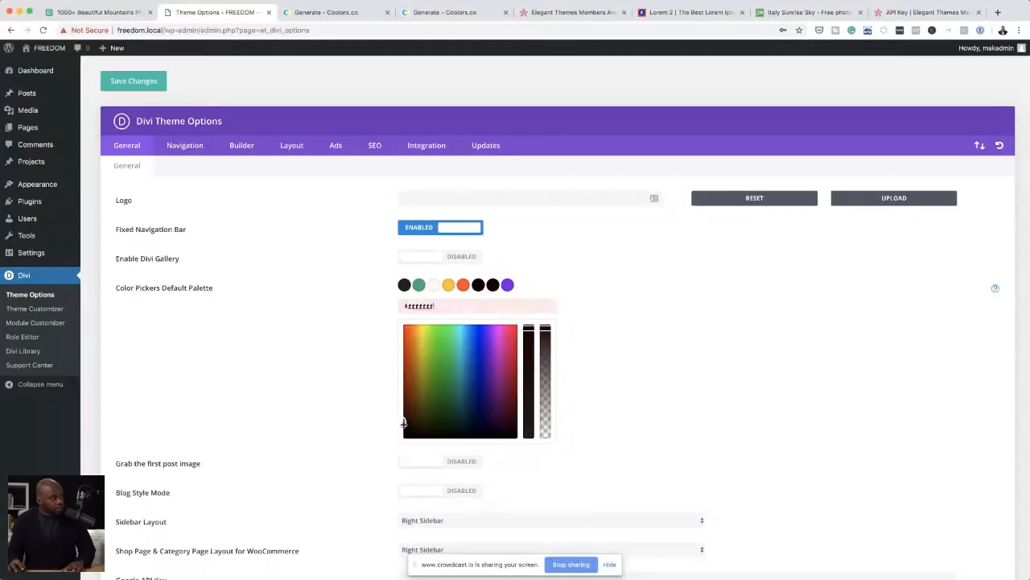
Step: Set the seventh palette swatch to near-black #0a0000 and darken the off-white third swatch to #3f2f2f
drag(405, 421, 401, 434)
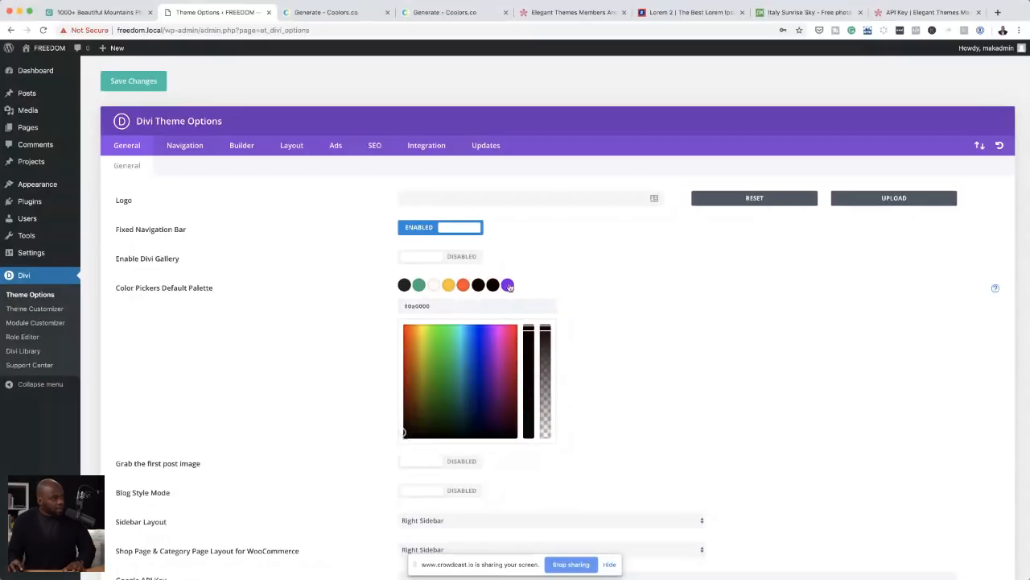
click(508, 286)
click(436, 286)
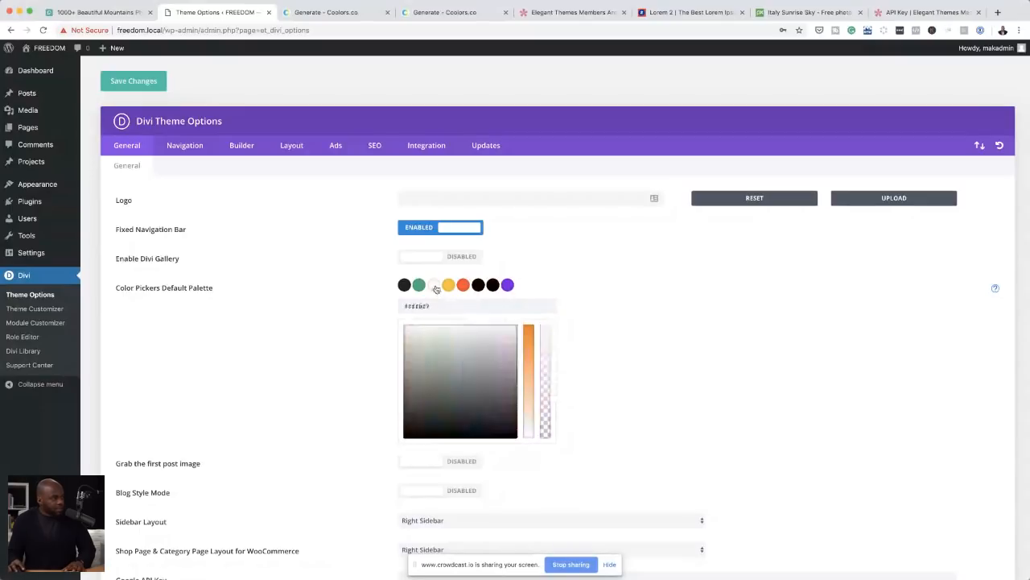
drag(501, 327, 384, 409)
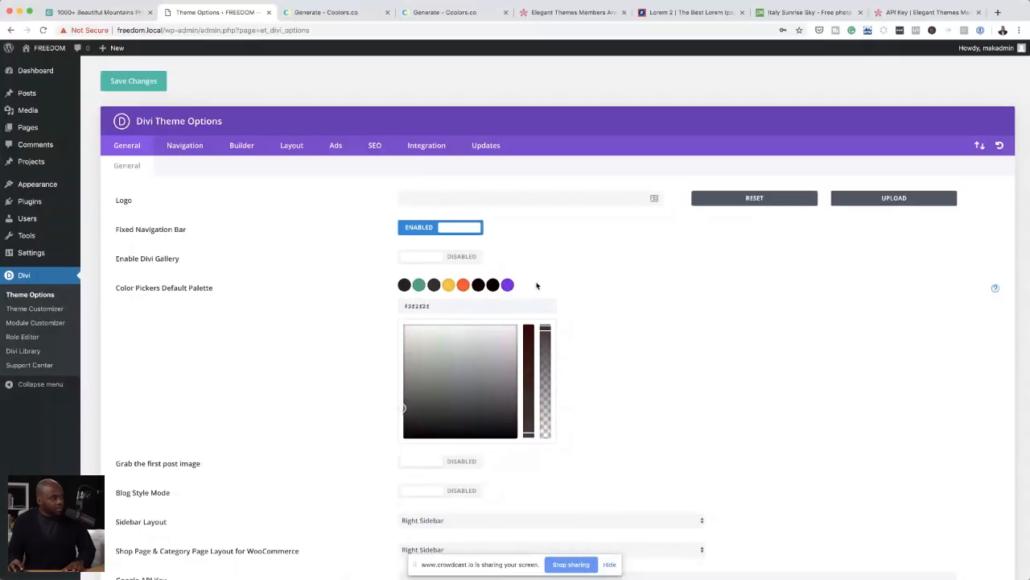
Step: Change the purple eighth swatch of the default palette to the light grey #e9e9e9
click(507, 285)
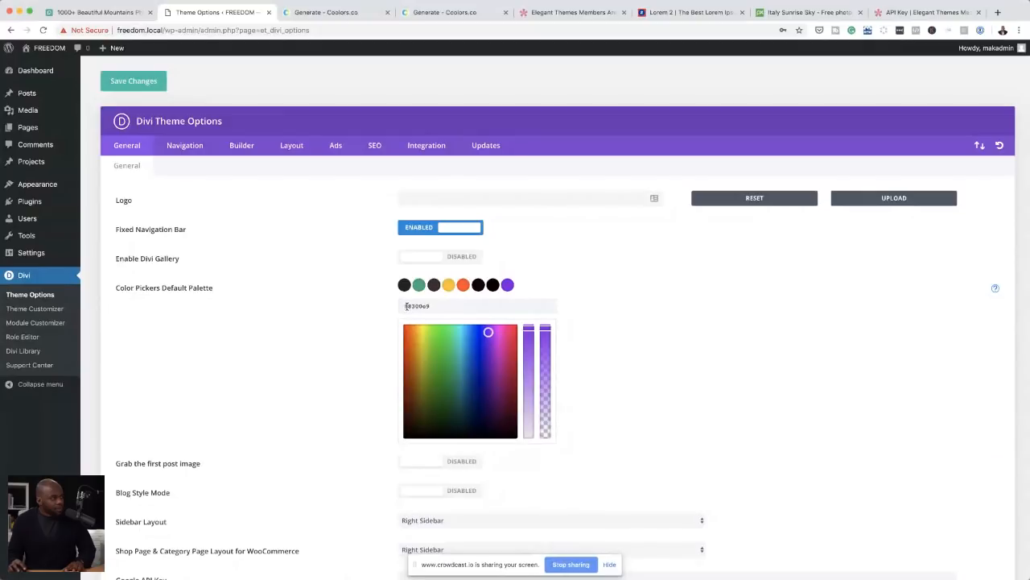
drag(528, 326, 534, 459)
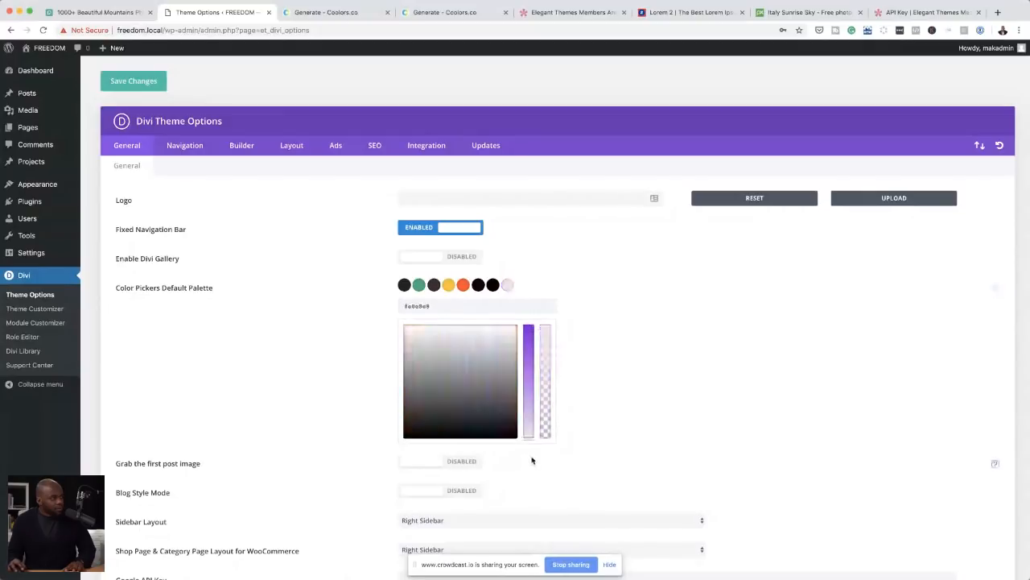
Step: Darken the eighth swatch of the default palette to grey #595959 and save the theme options
click(404, 363)
drag(401, 367, 395, 396)
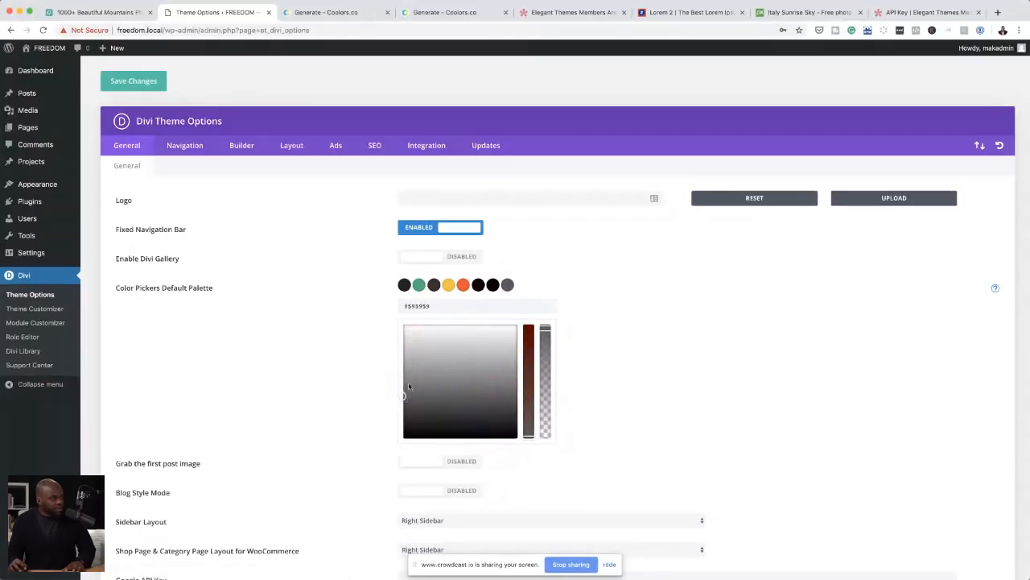
click(493, 284)
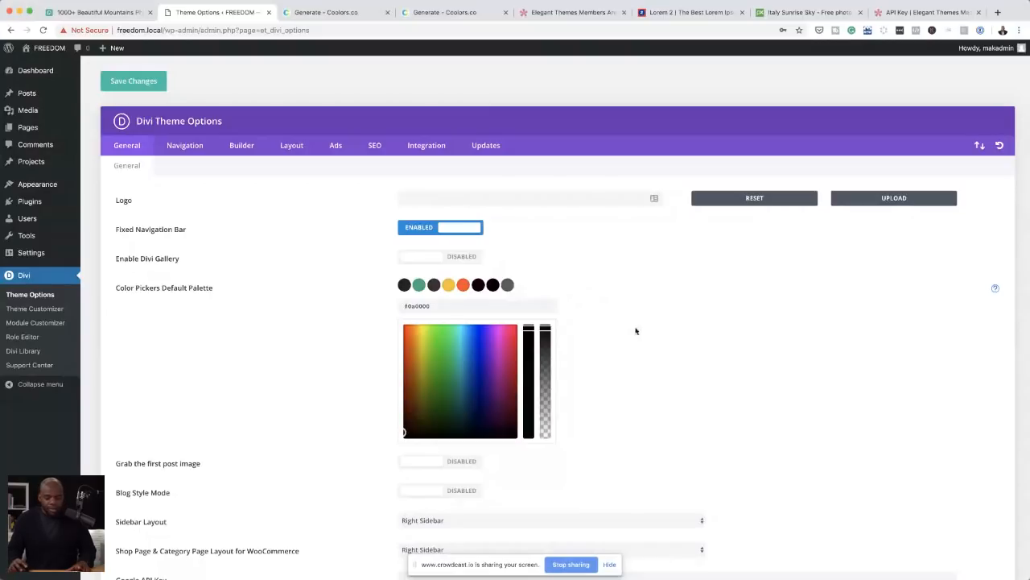
scroll(636, 331, down, 15)
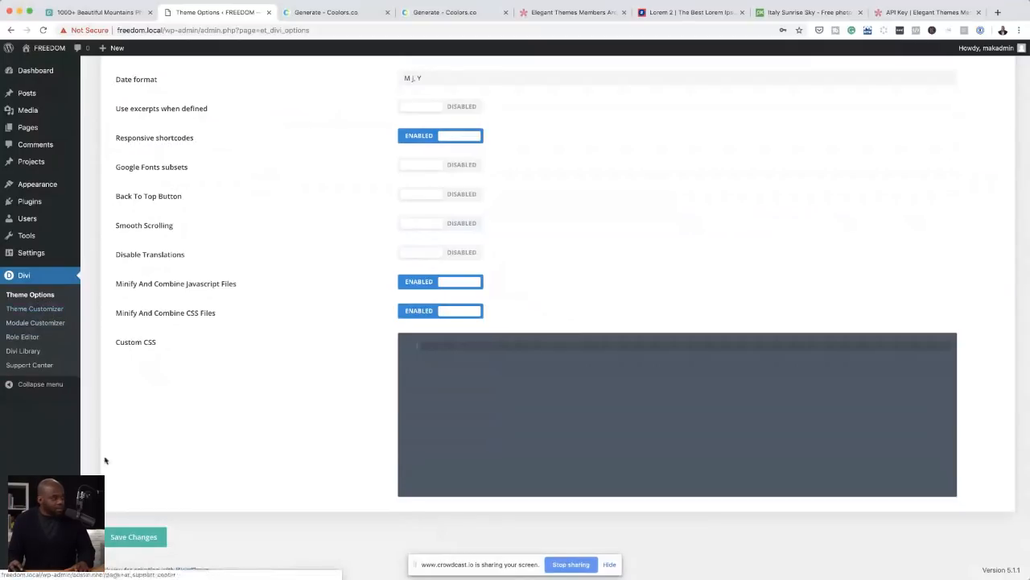
click(149, 537)
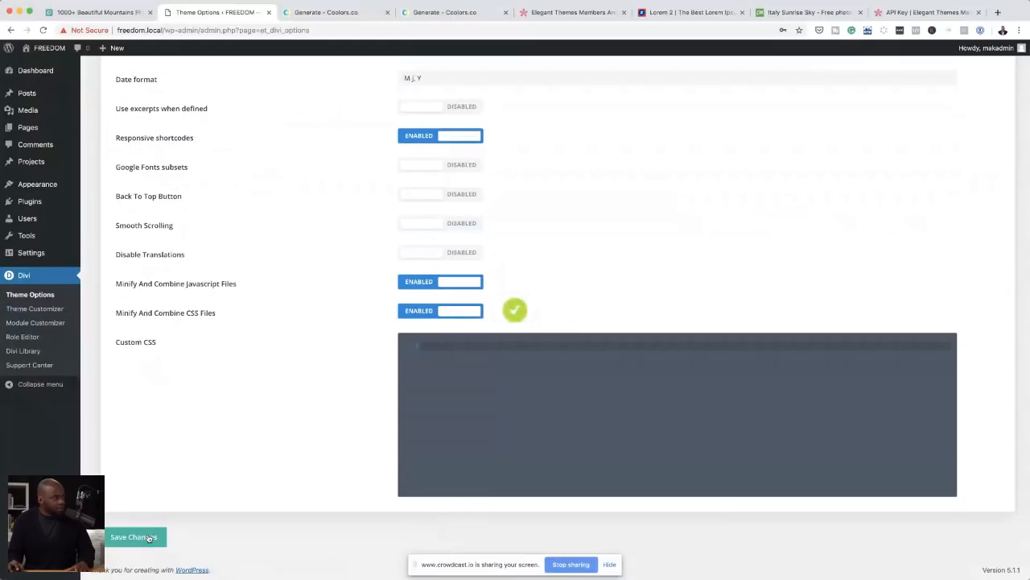
Step: In the Theme Customizer's general typography settings, set the body text size to 19 and the header font to Poppins
click(39, 312)
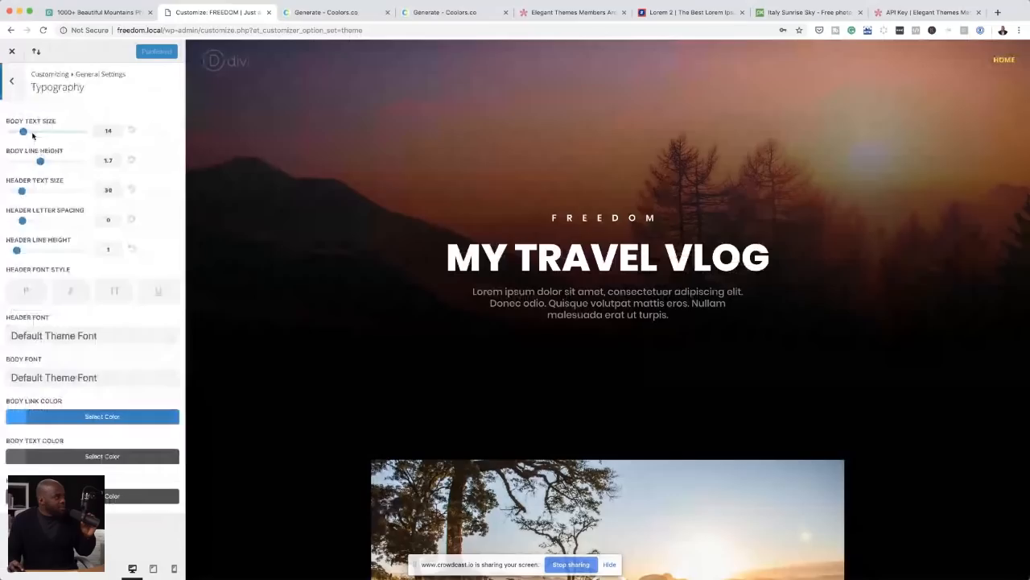
drag(24, 134, 41, 134)
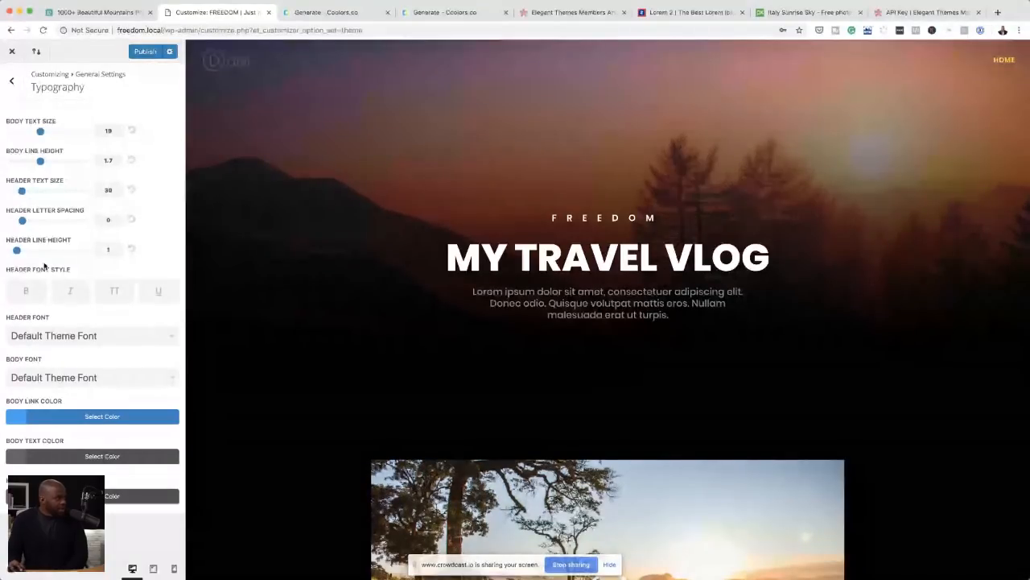
click(84, 338)
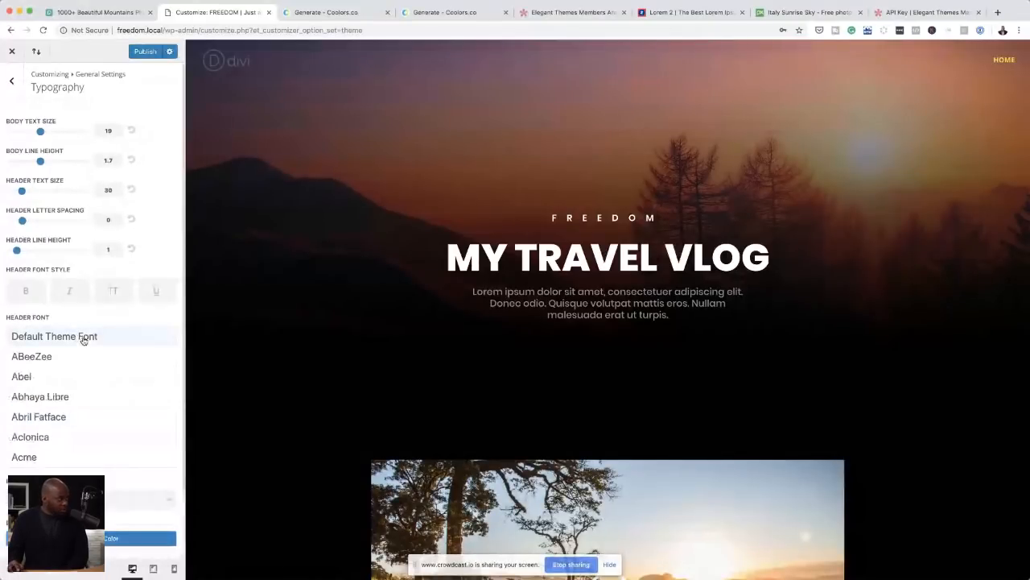
scroll(67, 411, down, 5)
scroll(67, 410, down, 20)
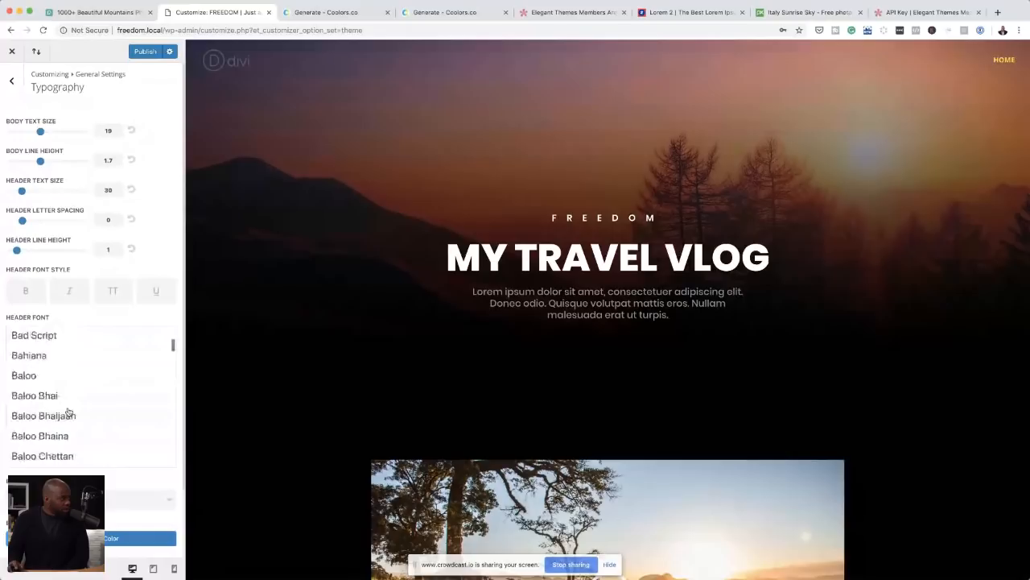
scroll(68, 411, down, 15)
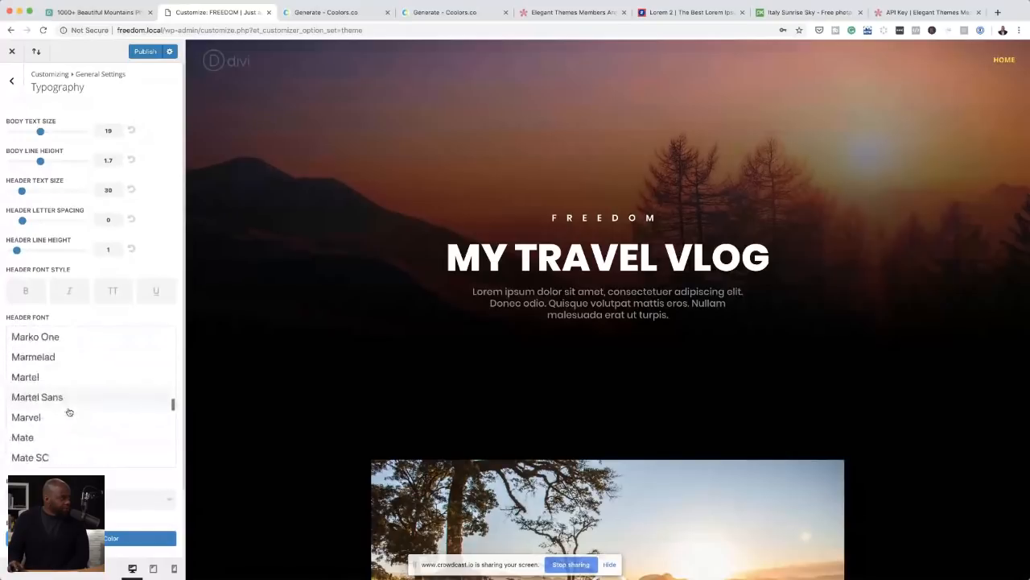
scroll(67, 412, down, 10)
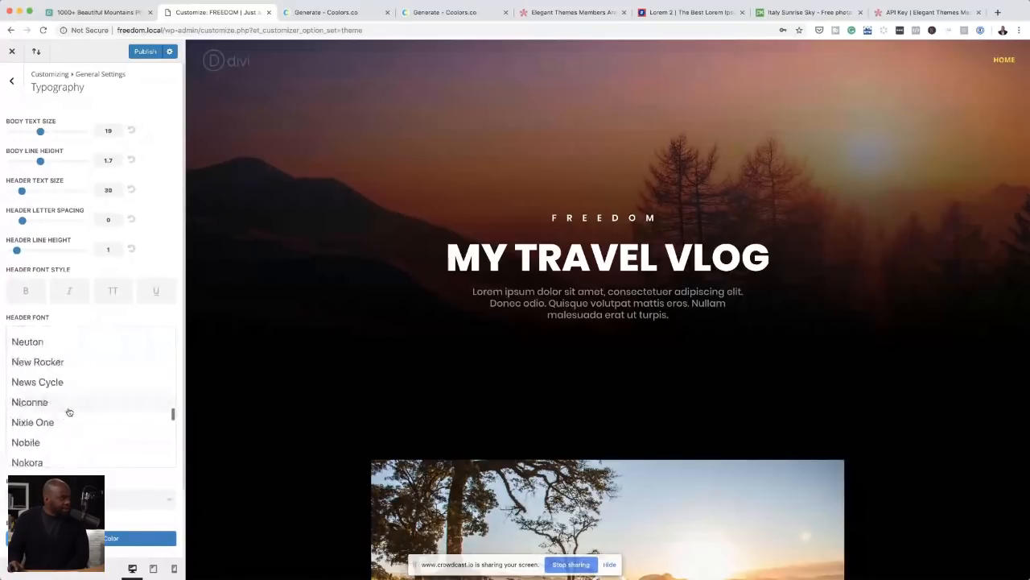
scroll(69, 412, down, 3)
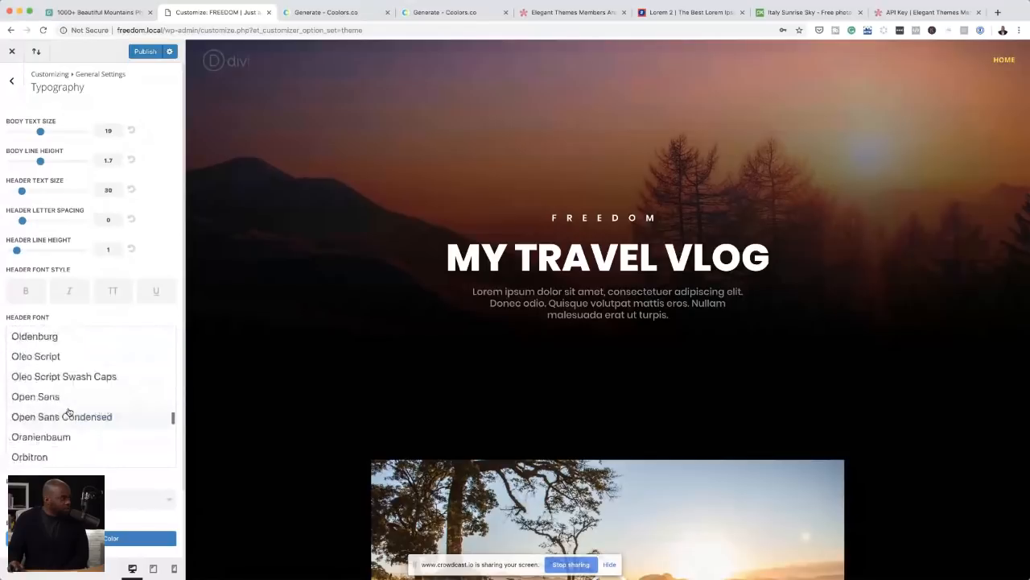
scroll(69, 411, down, 8)
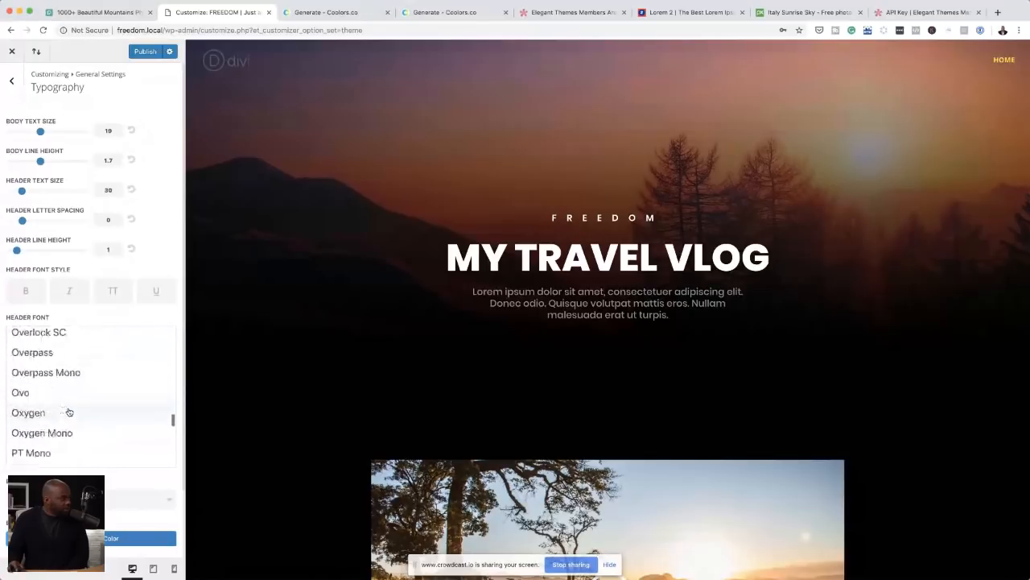
scroll(69, 411, down, 3)
scroll(68, 411, down, 6)
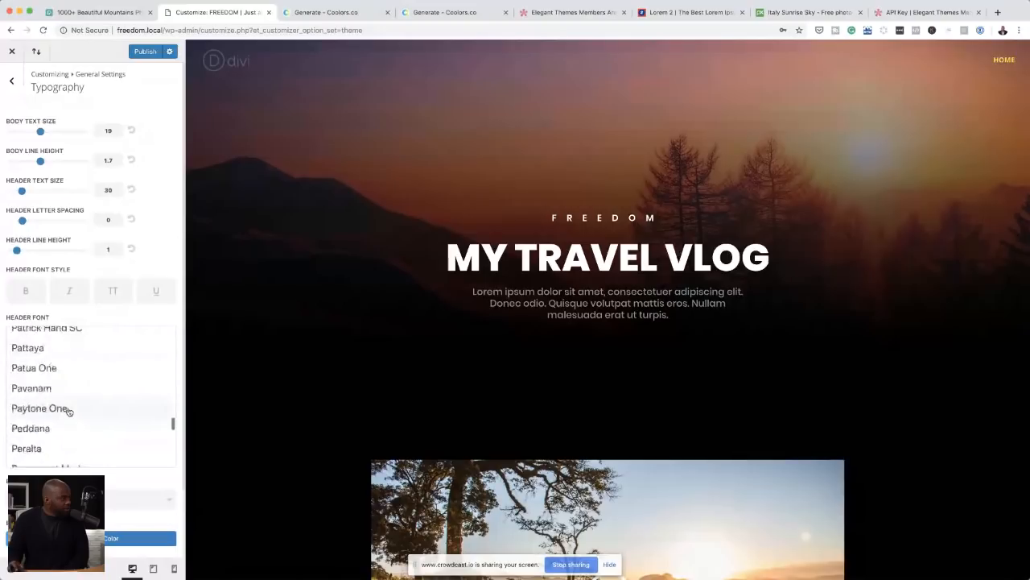
scroll(68, 411, down, 5)
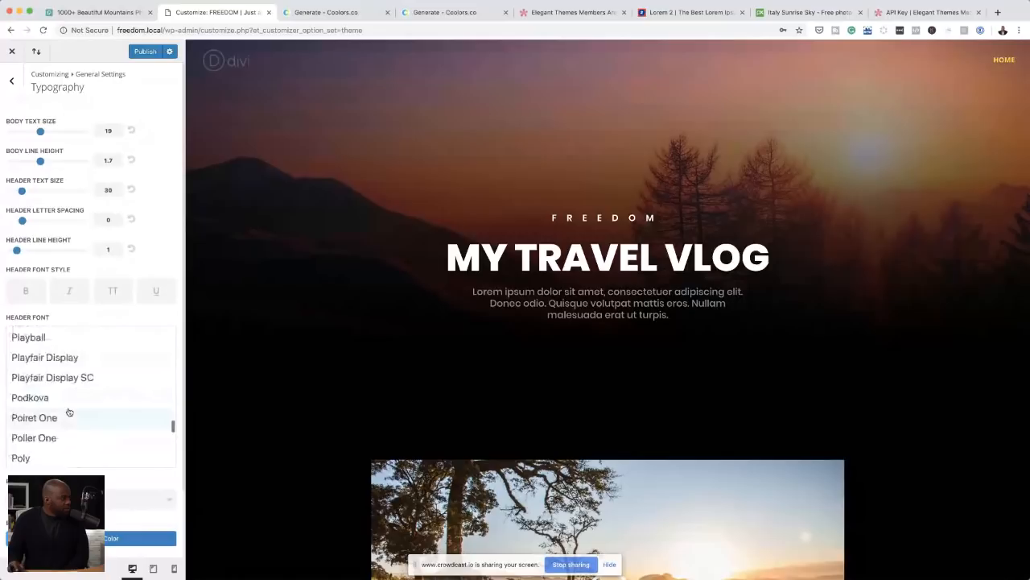
scroll(68, 412, down, 3)
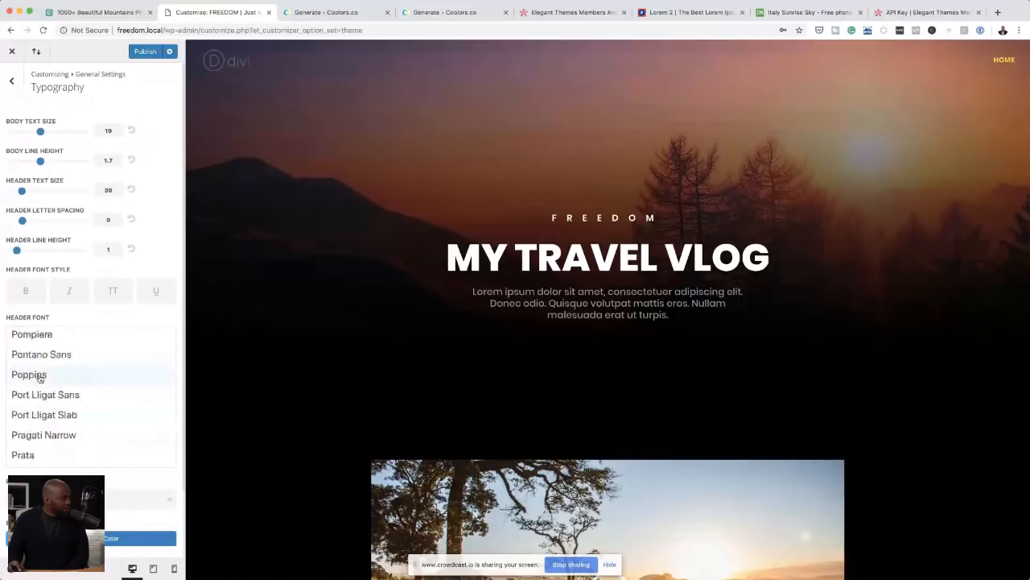
click(40, 375)
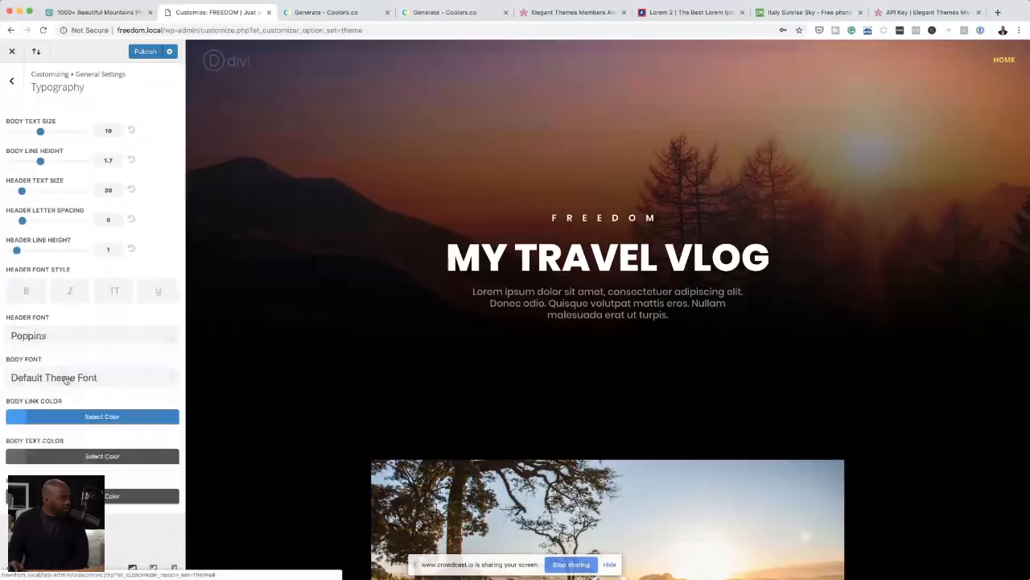
Step: Set the body font to Poppins in the typography settings
click(66, 379)
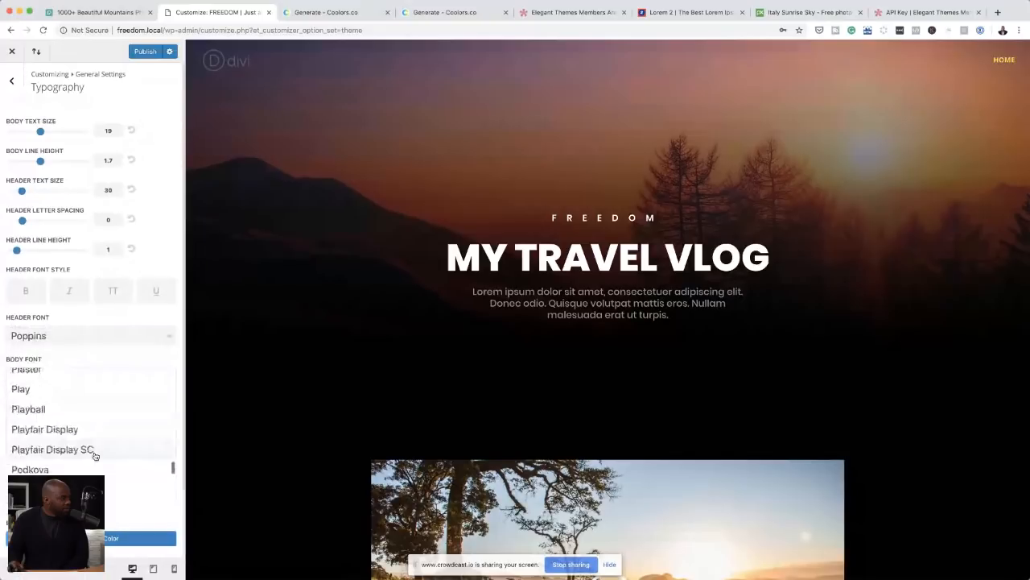
scroll(94, 456, down, 2)
scroll(95, 455, down, 3)
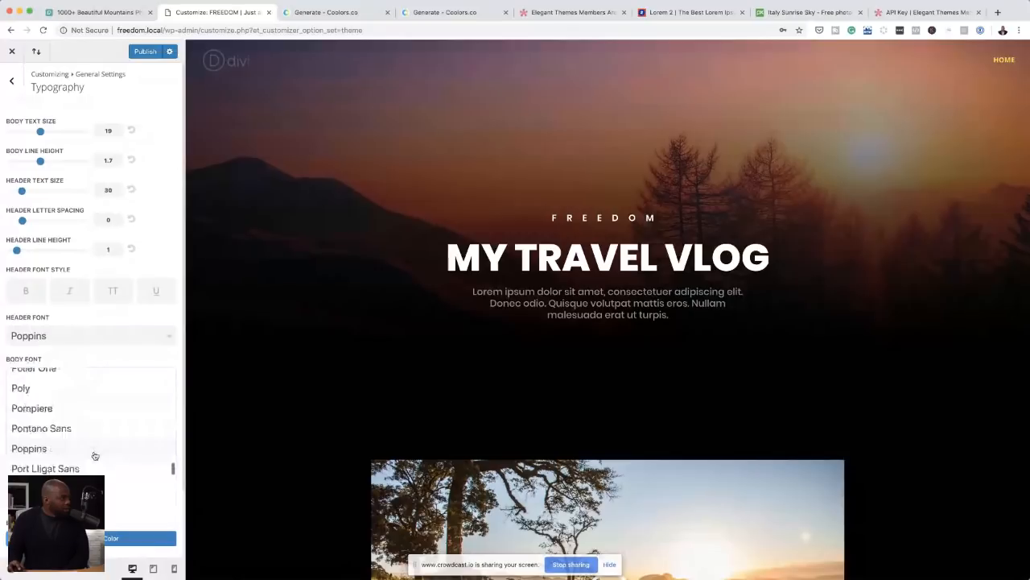
click(95, 451)
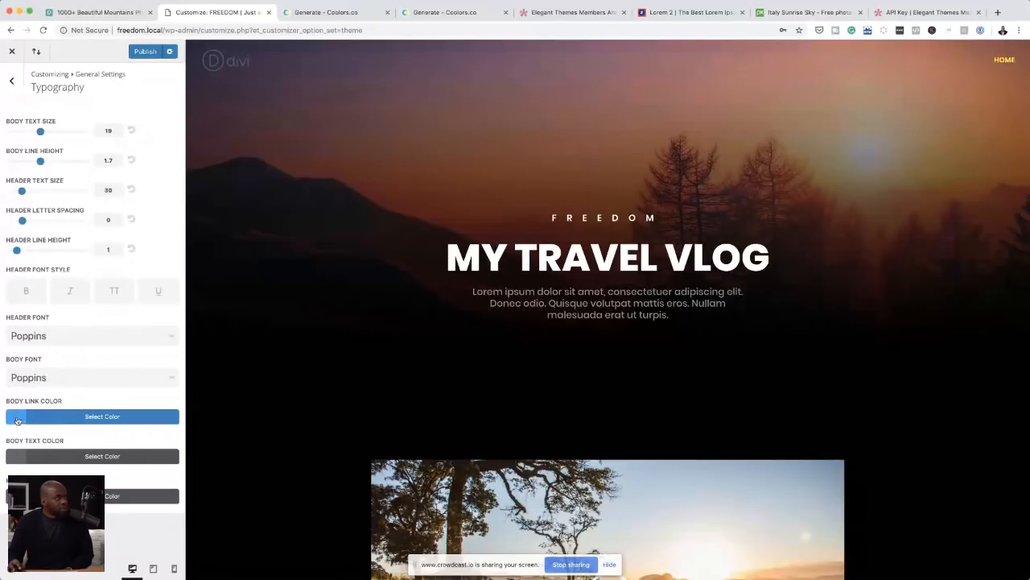
Step: Change the body link color to the palette's green and publish the customizer changes
click(16, 420)
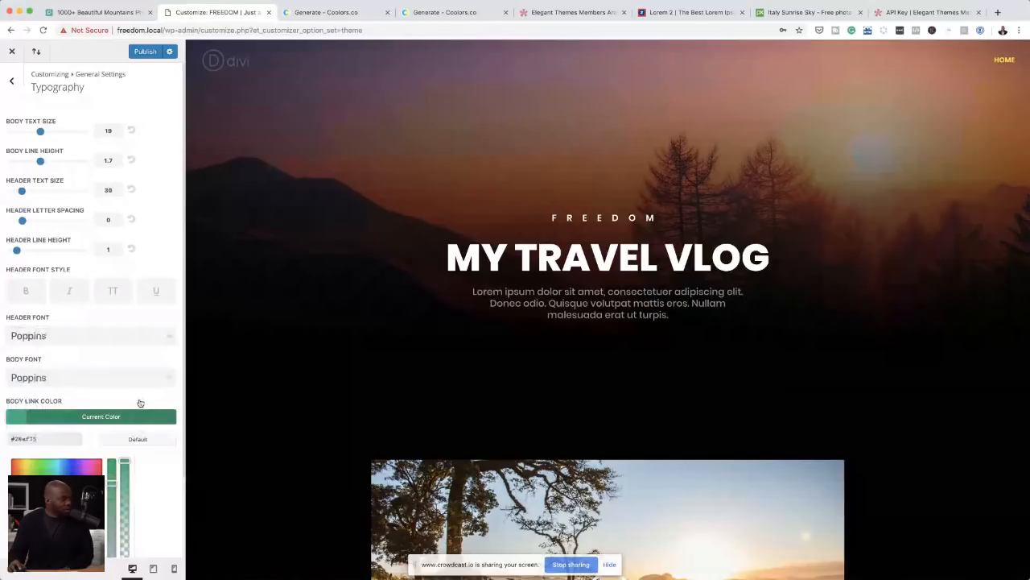
scroll(161, 474, down, 1)
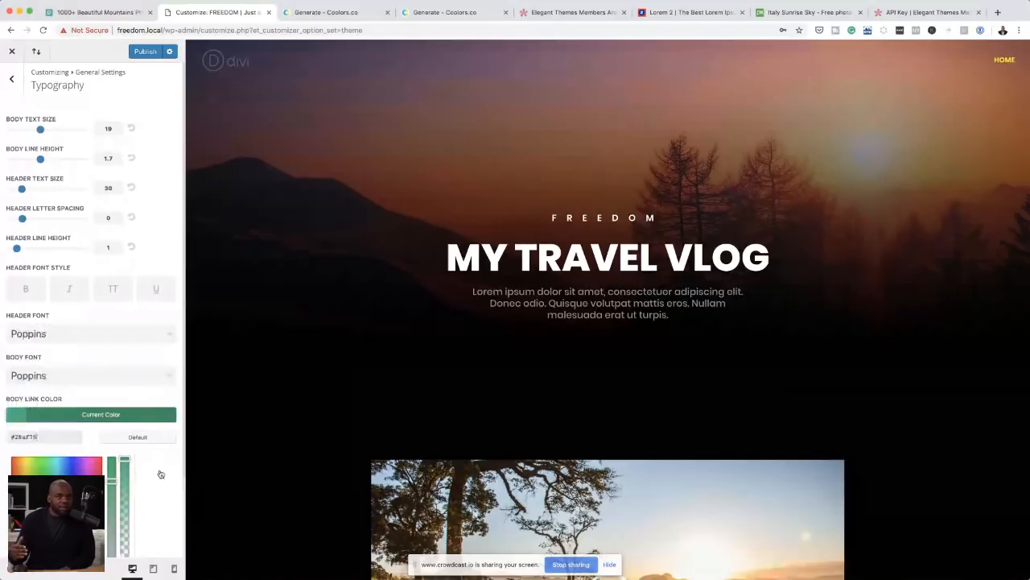
scroll(161, 474, down, 3)
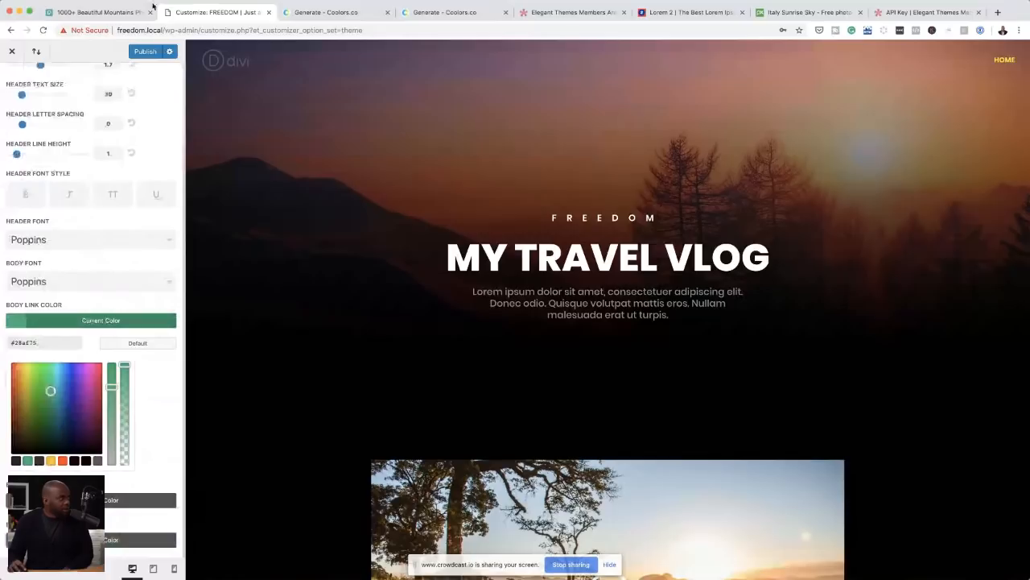
click(148, 52)
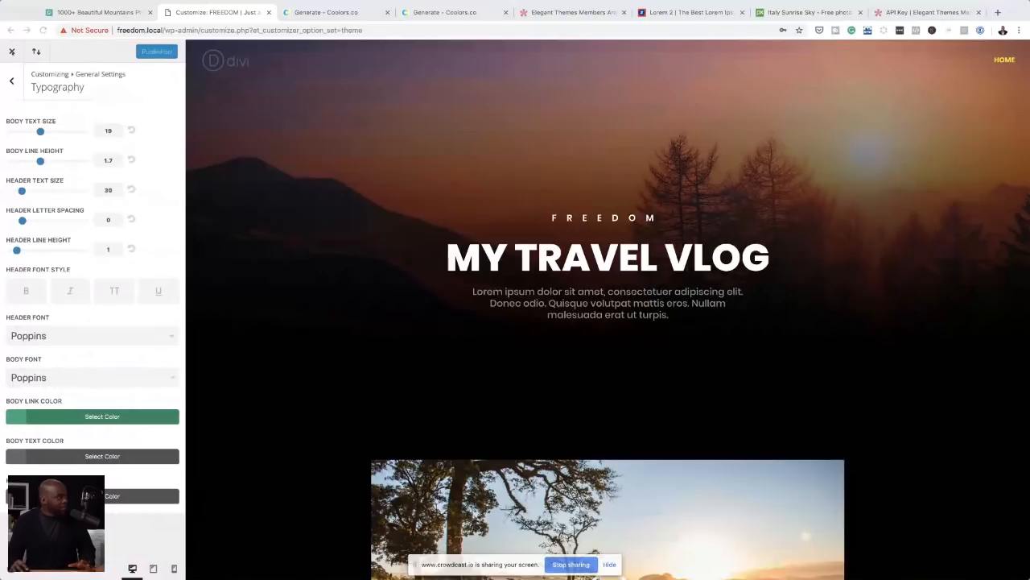
Step: Leave the Theme Customizer, then create and publish a new page titled Shop
click(12, 52)
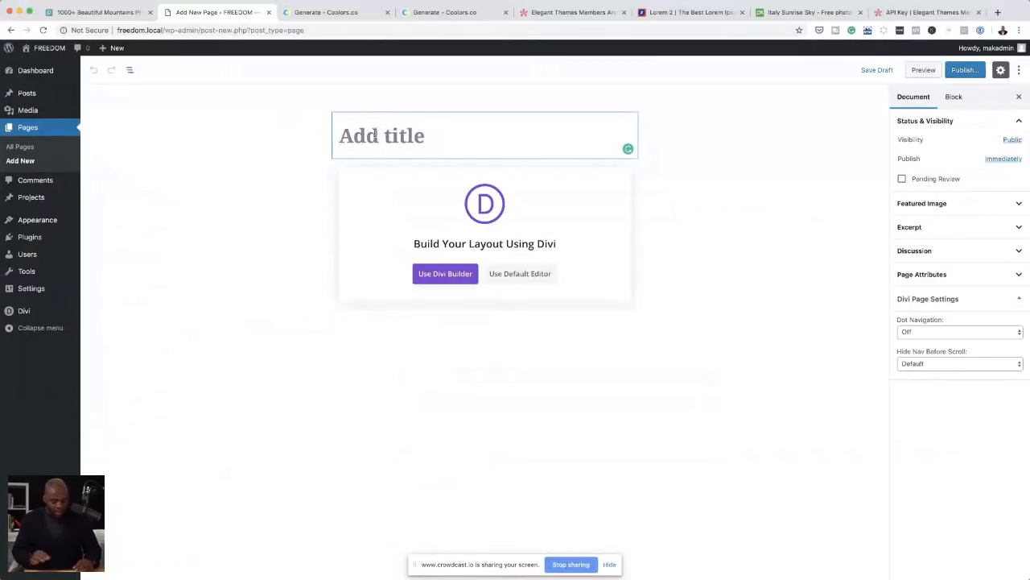
text(SHop)
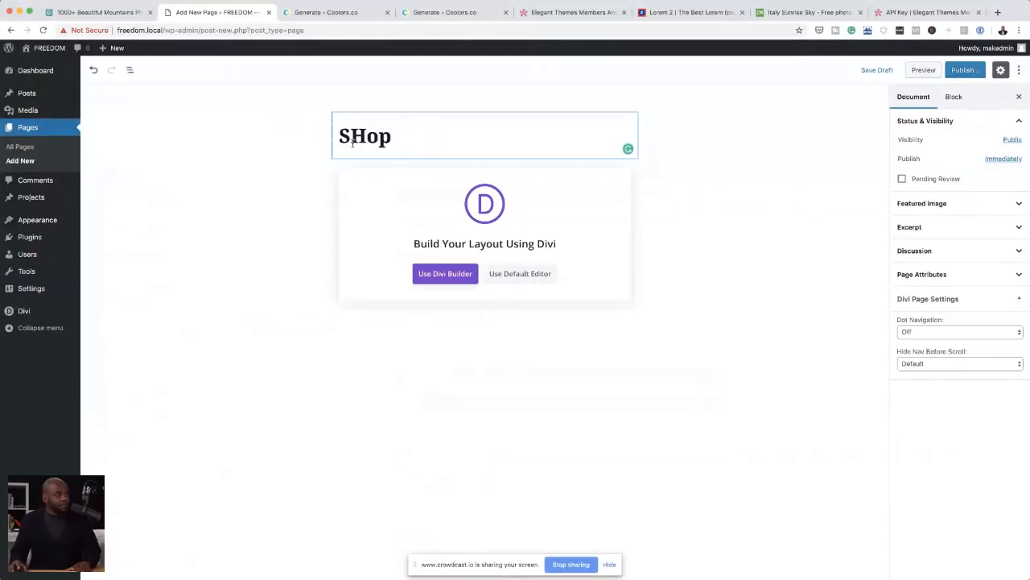
key(BackSpace)
key(BackSpace)
key(BackSpace)
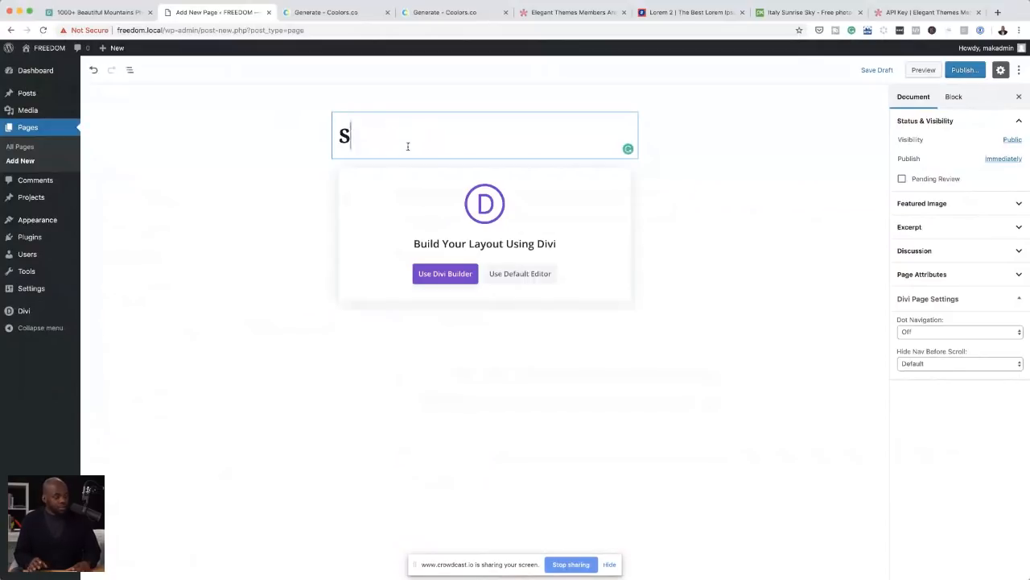
text(hop)
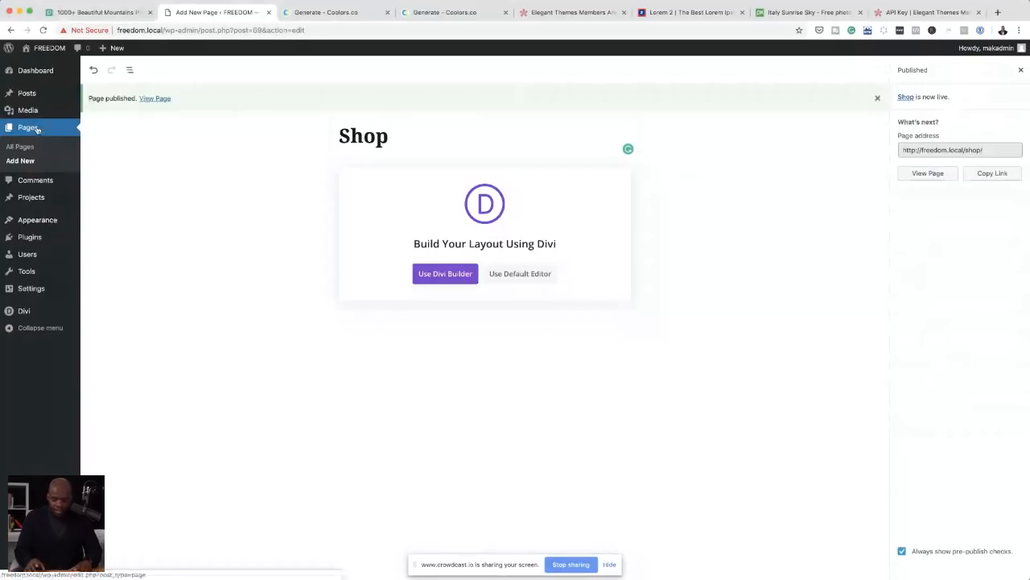
Step: Create and publish another new page titled Adventures
click(20, 160)
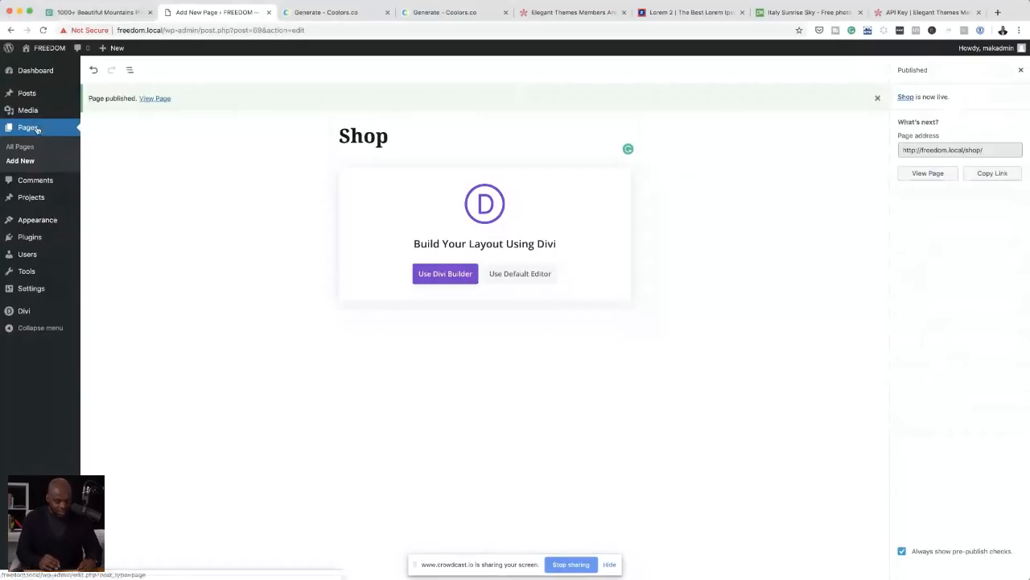
text(Adventures)
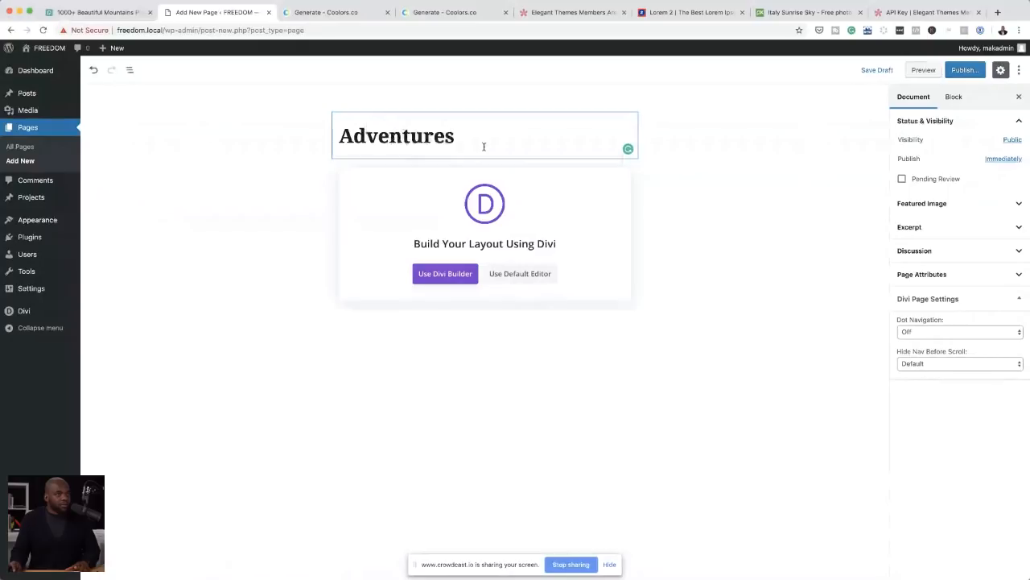
click(970, 71)
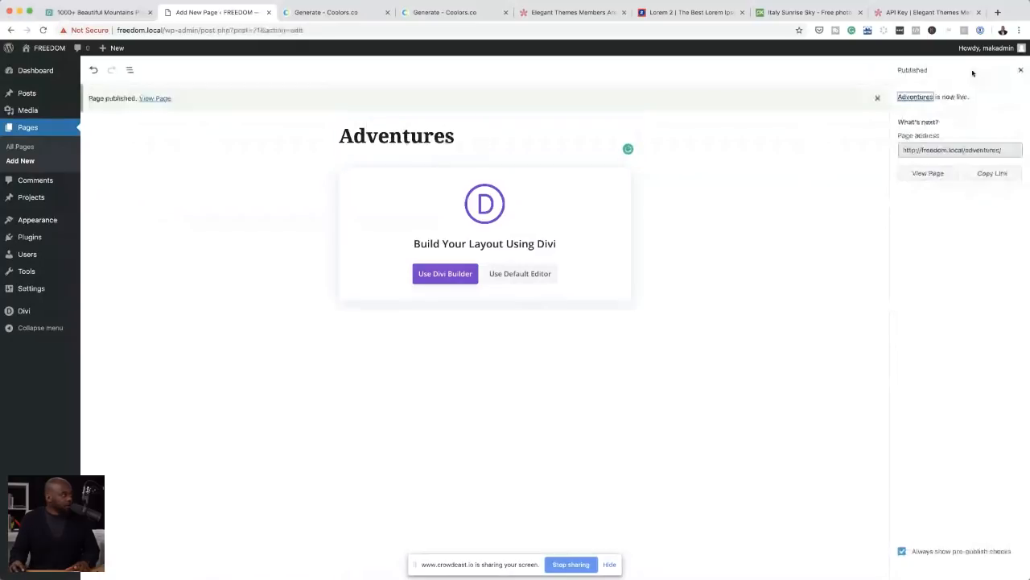
Step: Create and publish a new page titled About, and return to the list of all pages
click(27, 151)
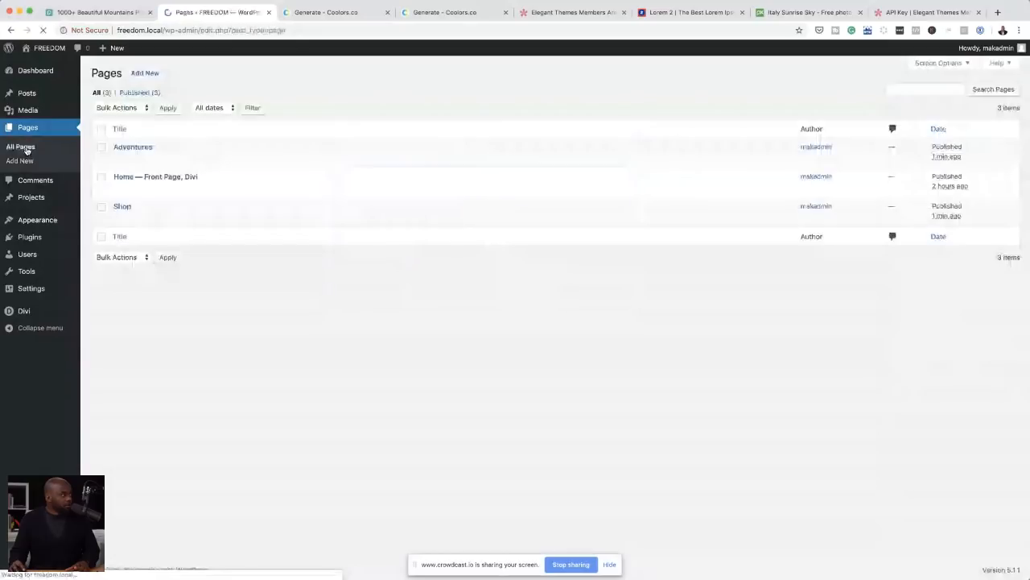
click(144, 77)
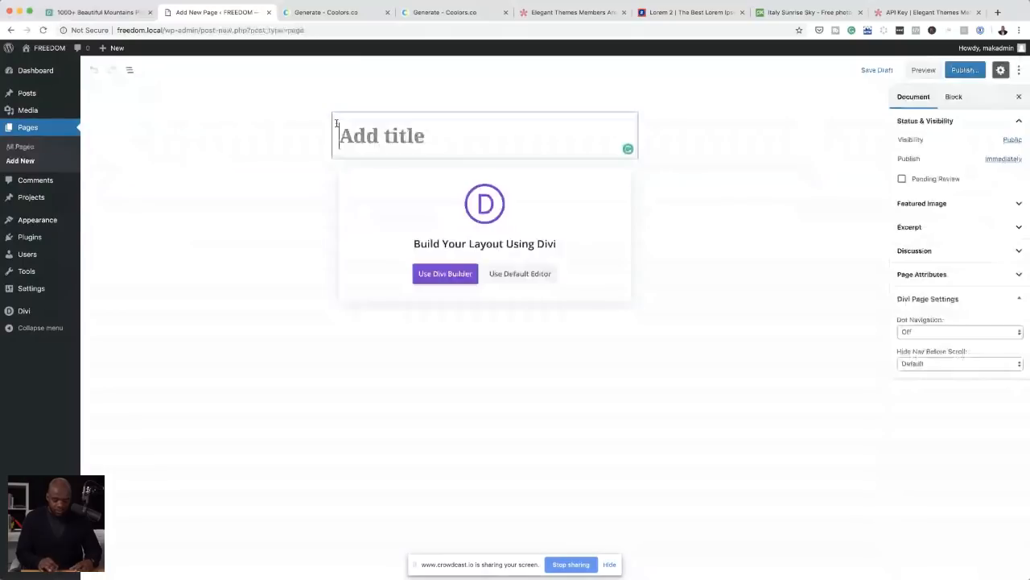
text(About)
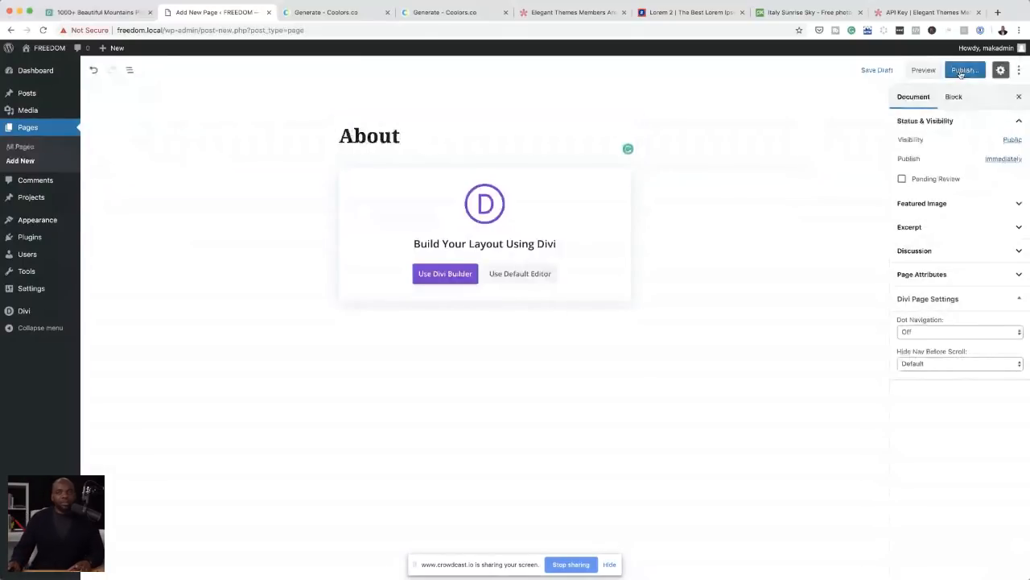
click(960, 72)
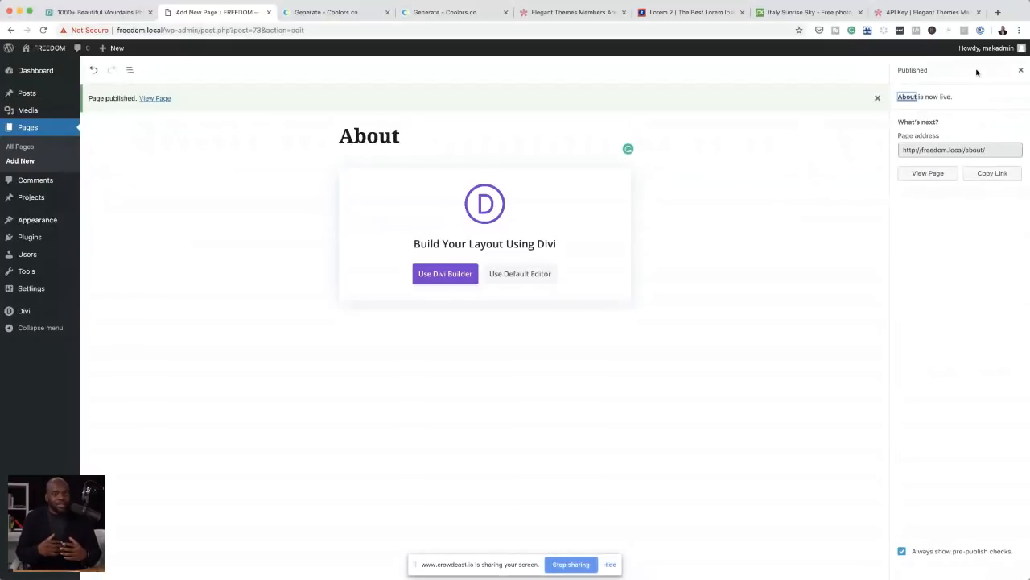
click(25, 146)
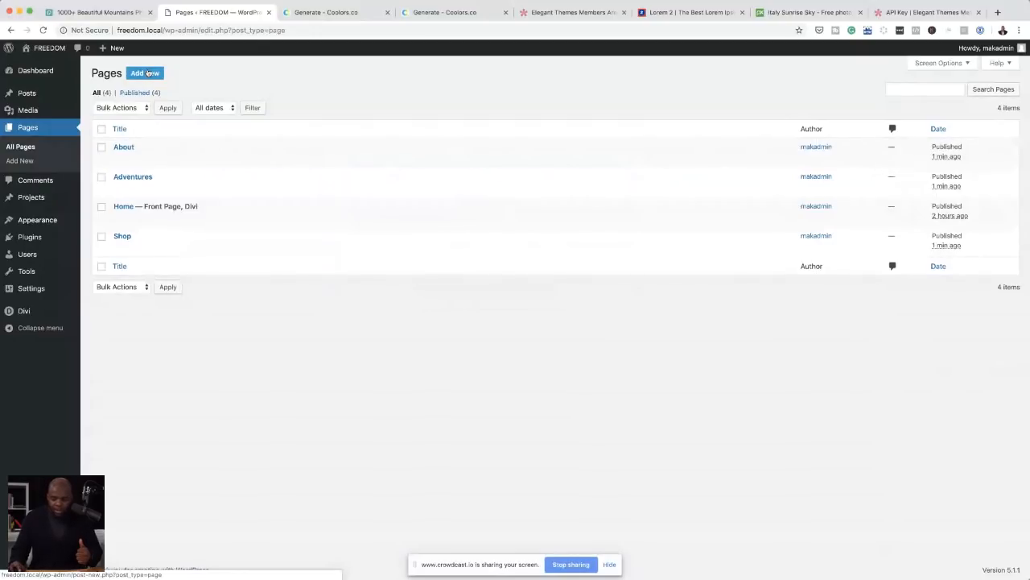
Step: Create and publish a new page titled Blog
click(149, 73)
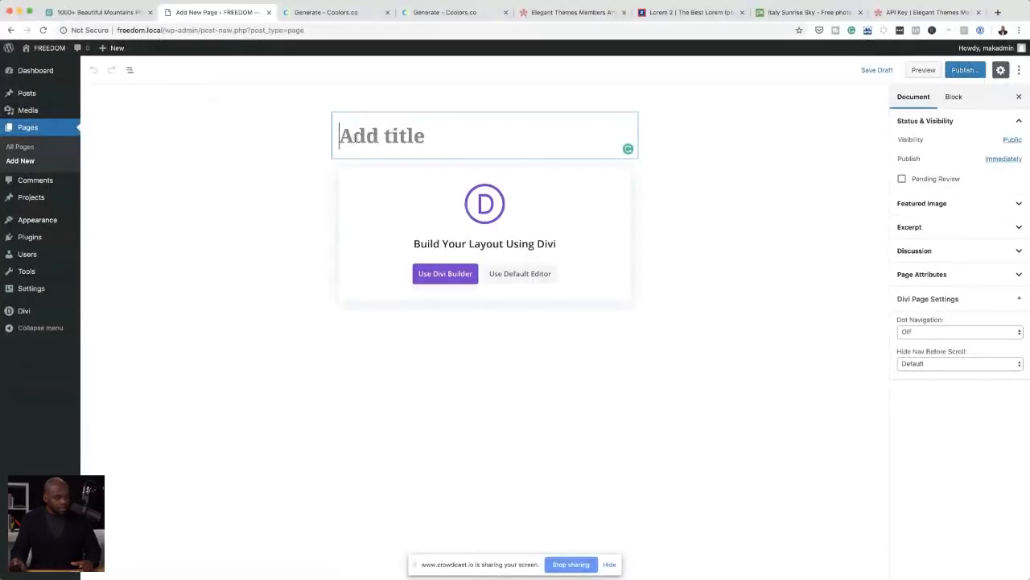
text(Blog)
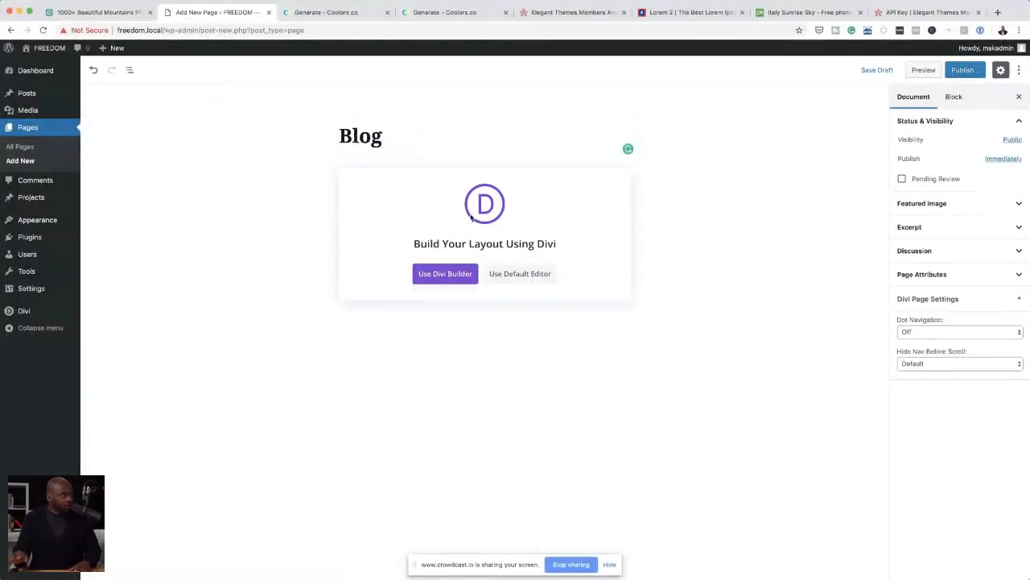
click(975, 70)
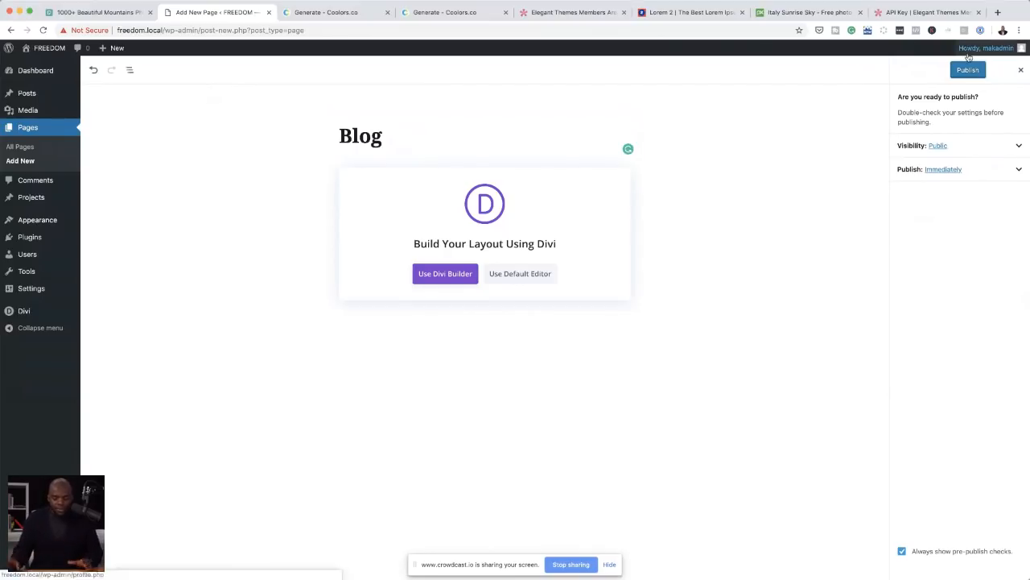
click(968, 71)
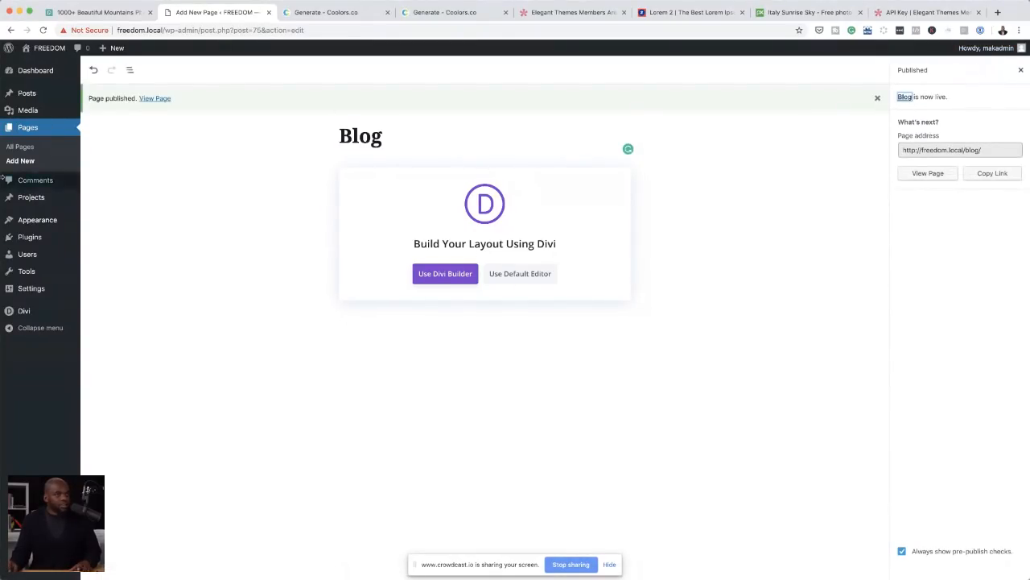
Step: Create and publish another new page titled Contact, and return to the list of all pages
click(21, 161)
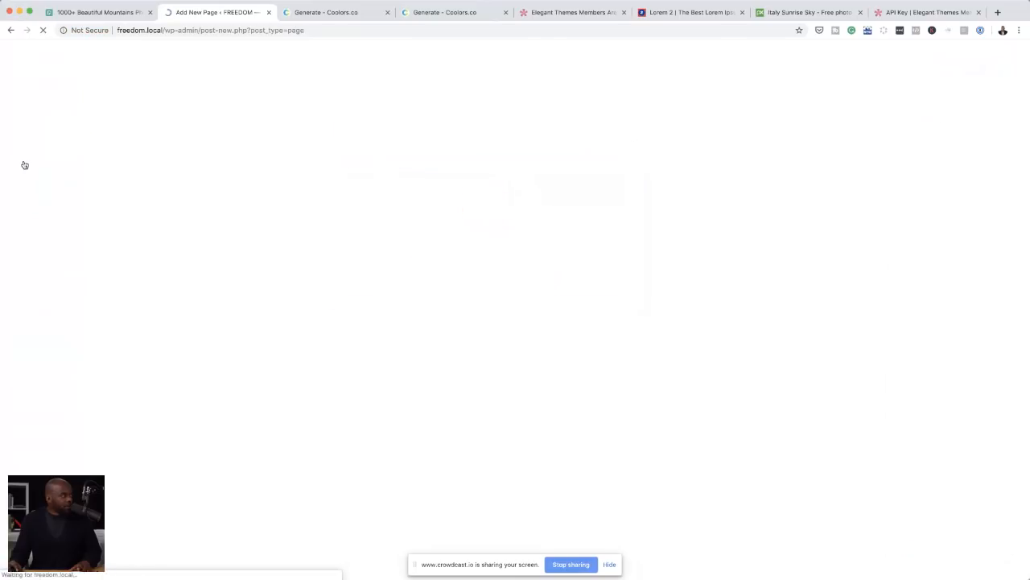
text(C)
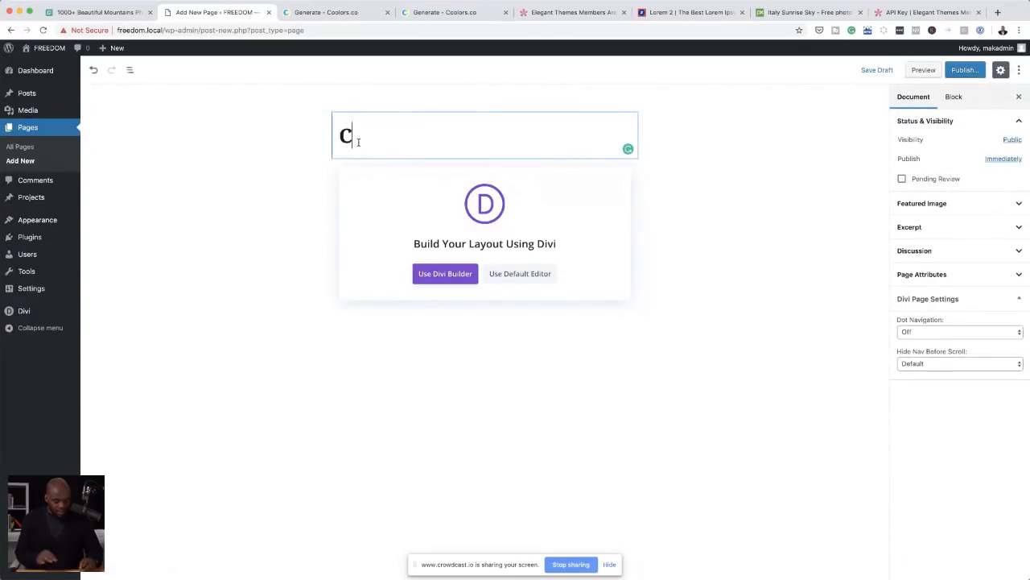
text(ontact)
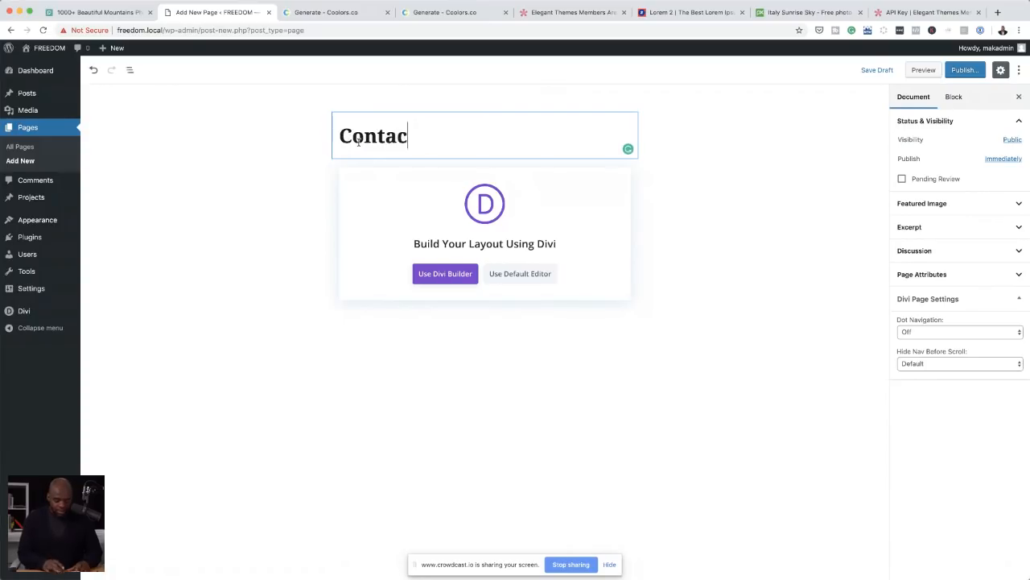
click(972, 72)
click(972, 72)
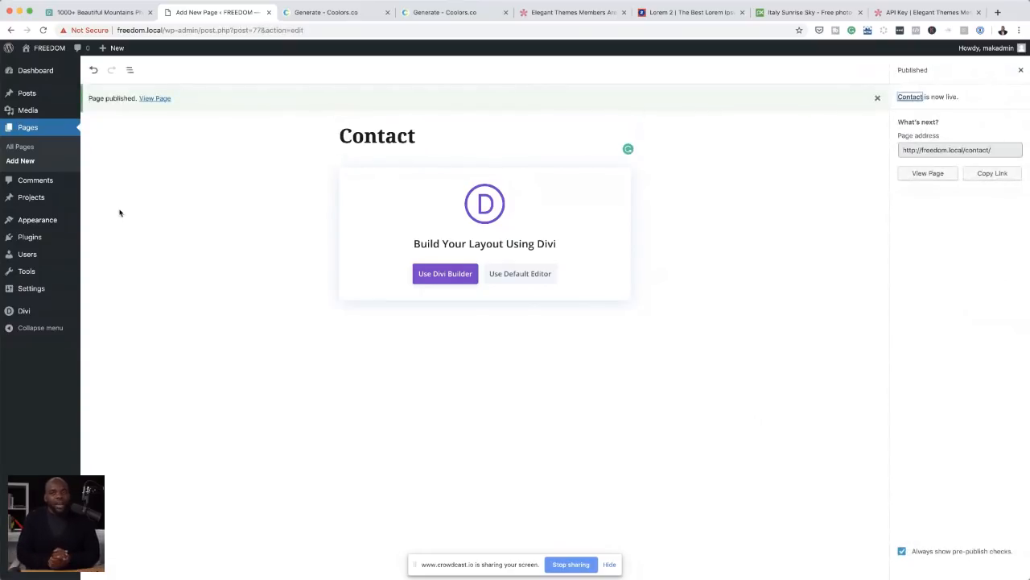
click(25, 148)
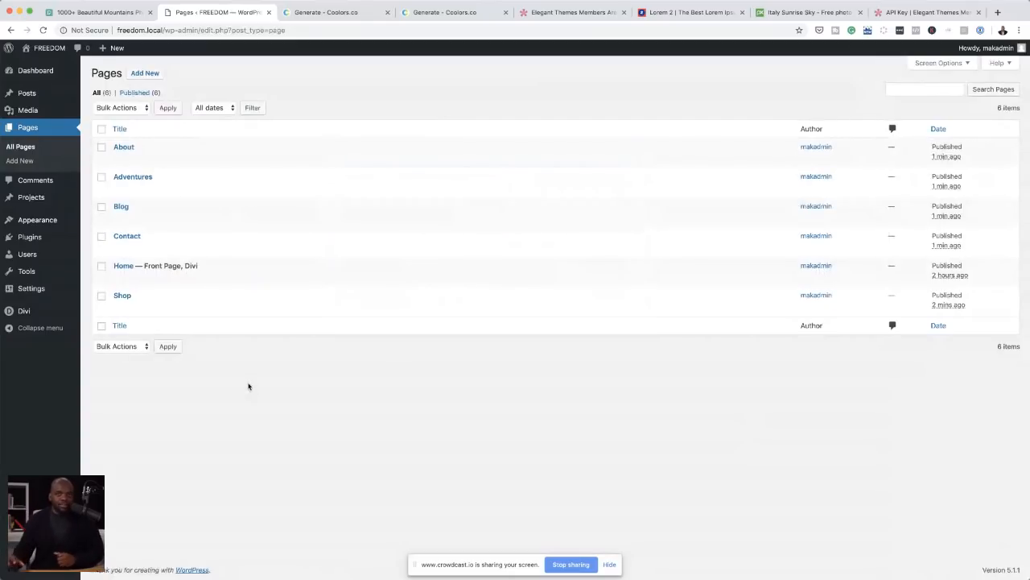
Step: Add the About, Adventures, Blog, Contact and Shop pages to the main menu, place Contact after Shop, and save the menu
mouse_move(37, 299)
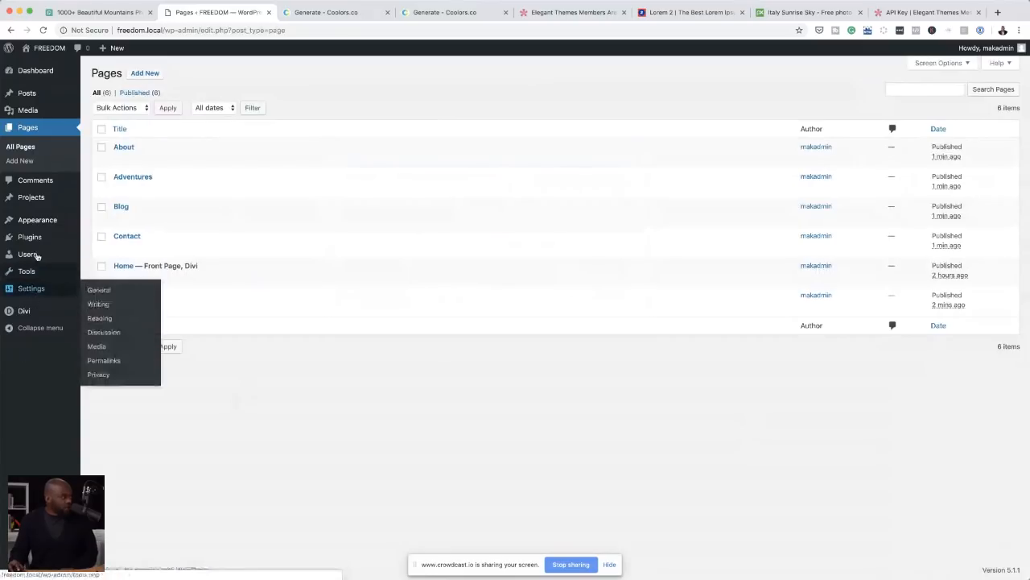
mouse_move(44, 220)
click(105, 264)
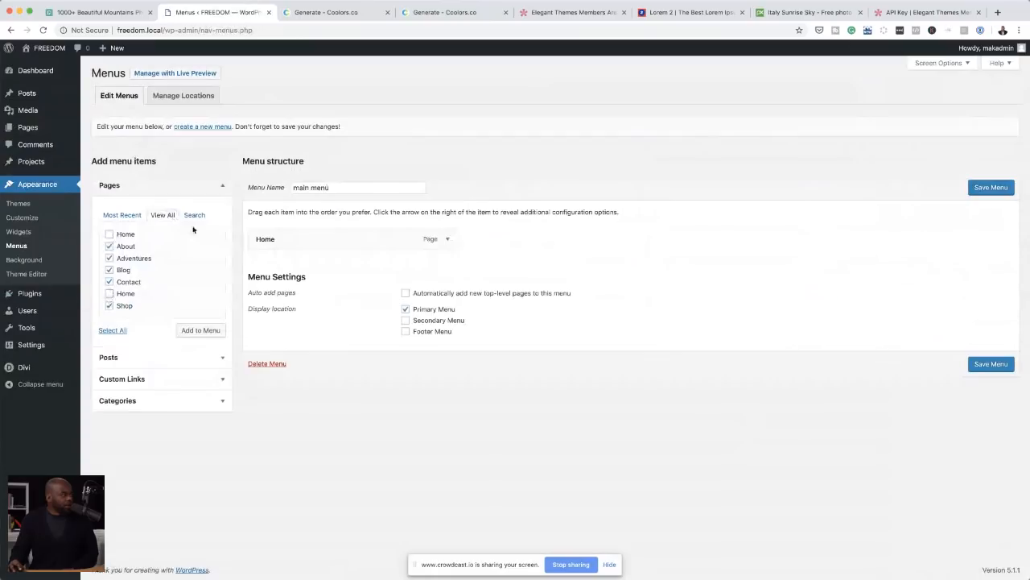
click(199, 331)
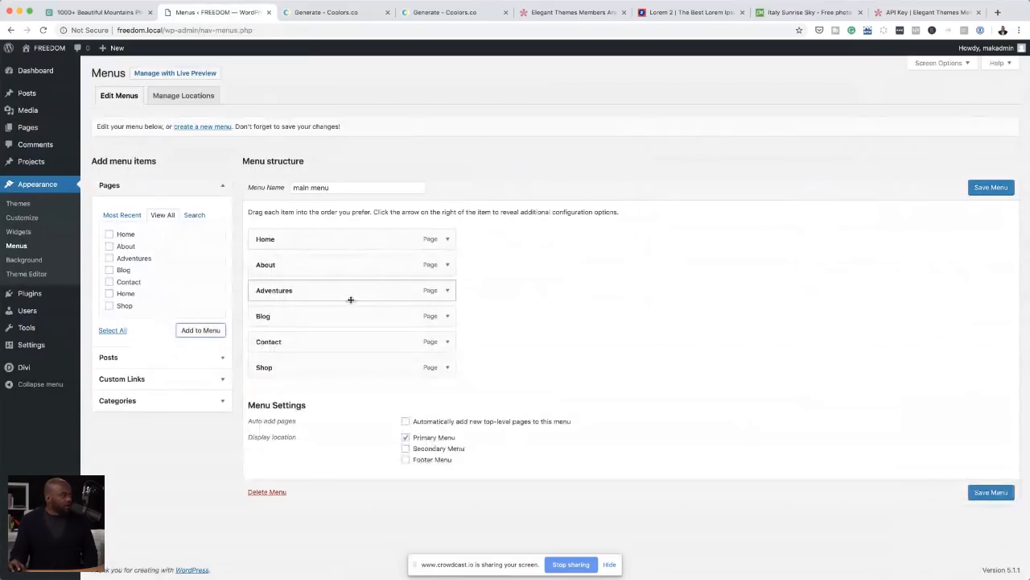
drag(288, 343, 288, 370)
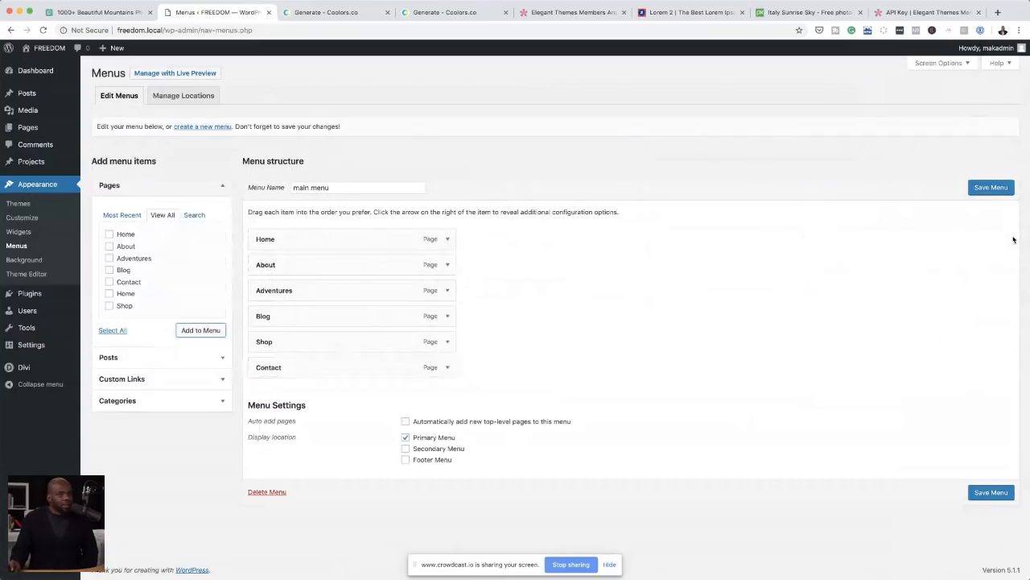
click(991, 188)
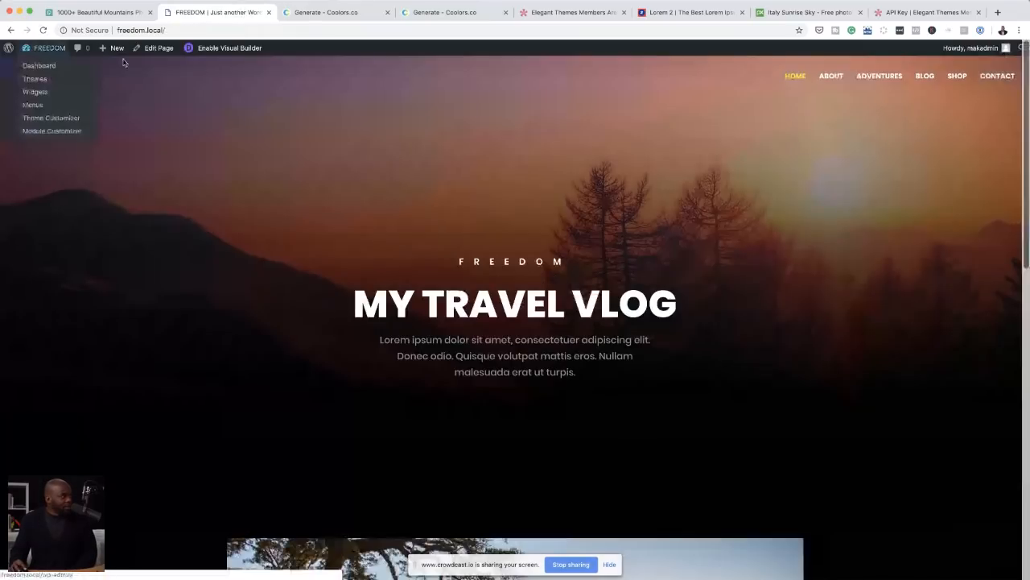
Step: Open the home page in the Visual Builder and set the section's background image to Italy-2080072_1920.jpg from the media library
click(234, 50)
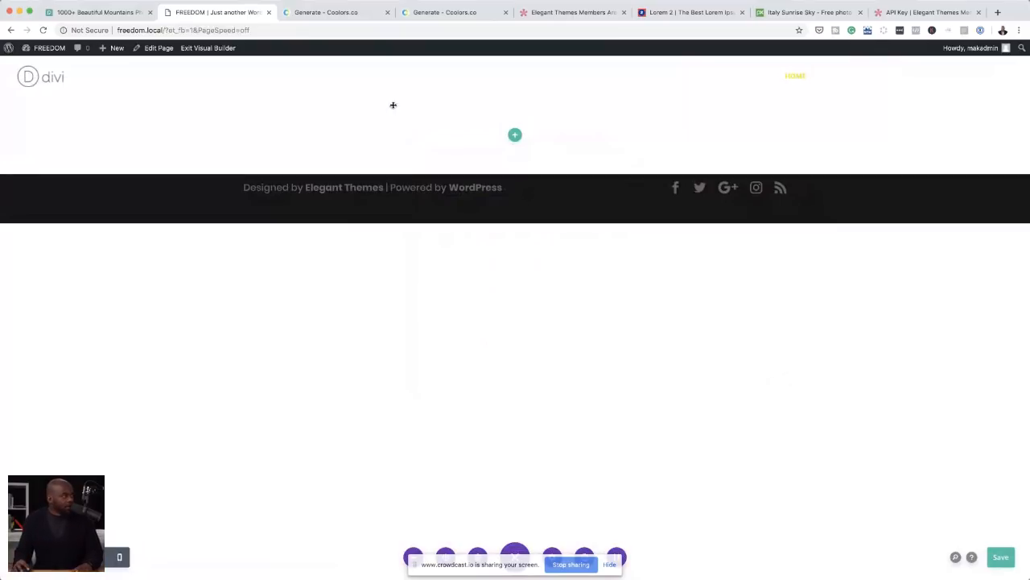
mouse_move(25, 108)
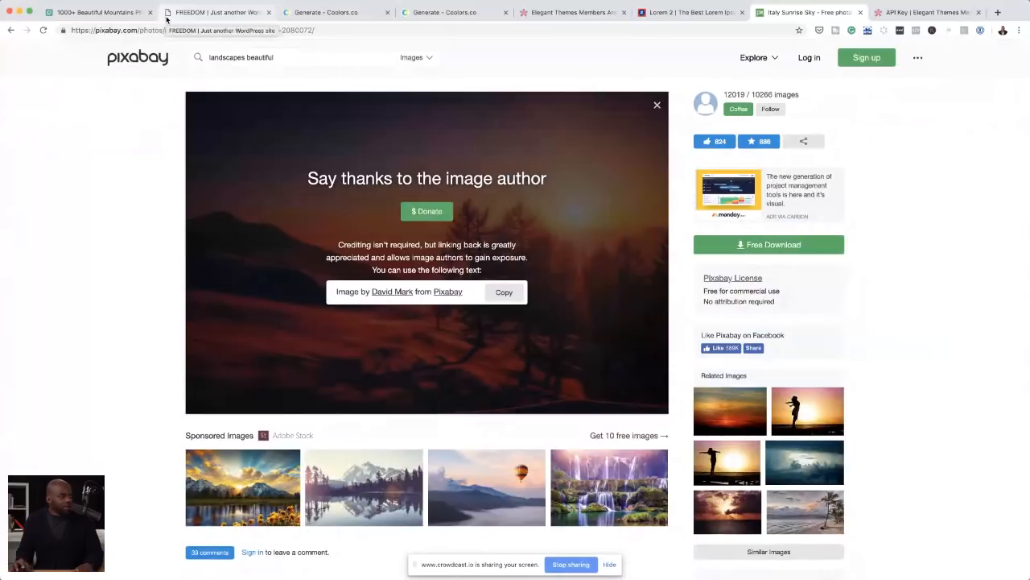
click(166, 18)
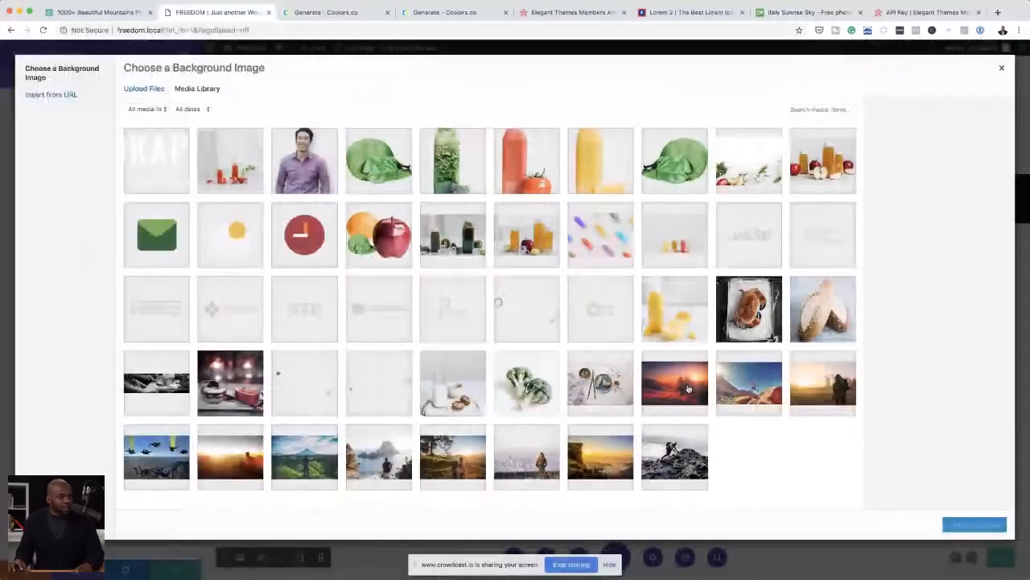
click(680, 391)
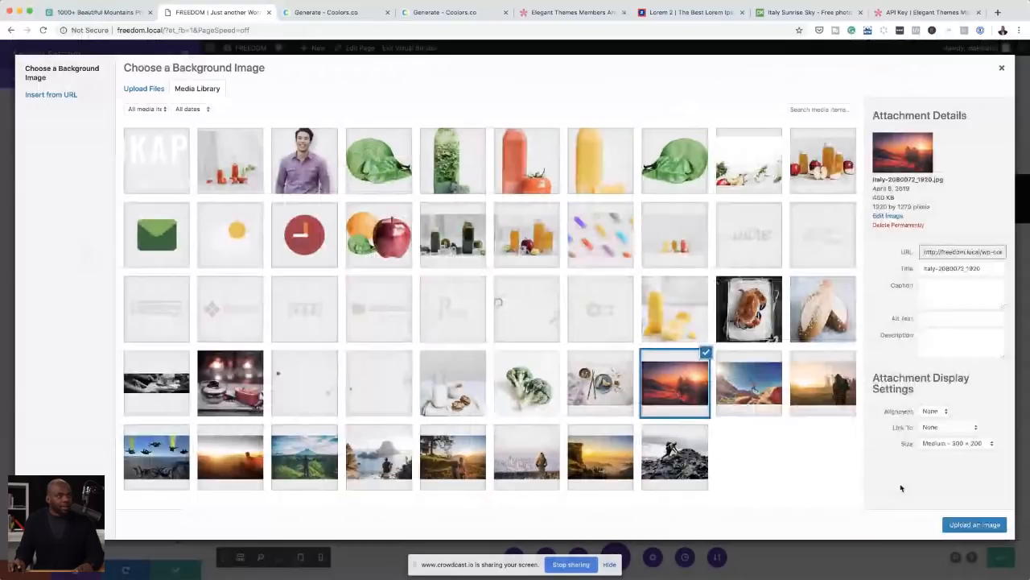
click(972, 524)
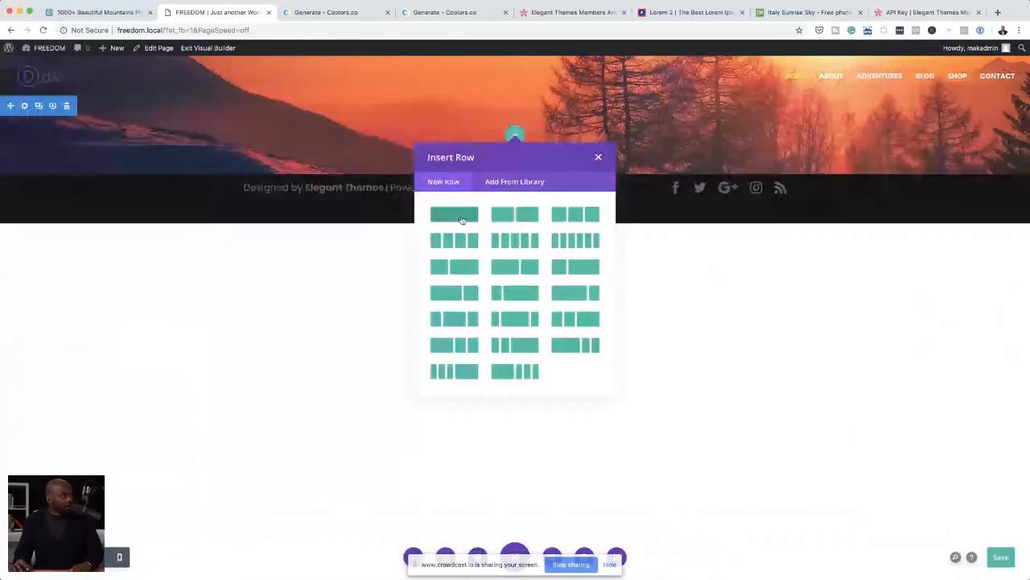
Step: Insert a single-column row in the section with a text module reading FREEDOM
click(462, 219)
key(ctrl+a)
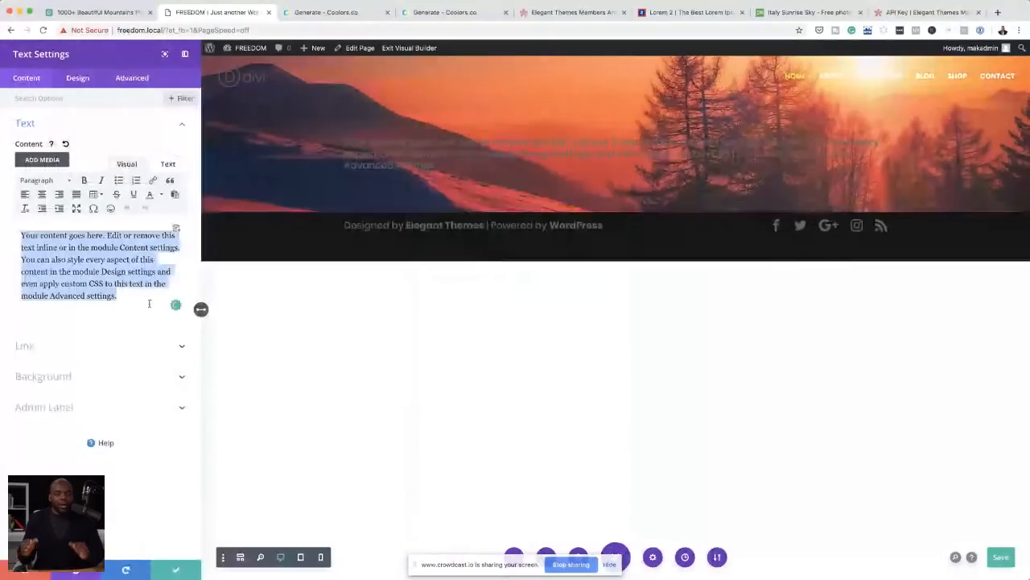
text(FR)
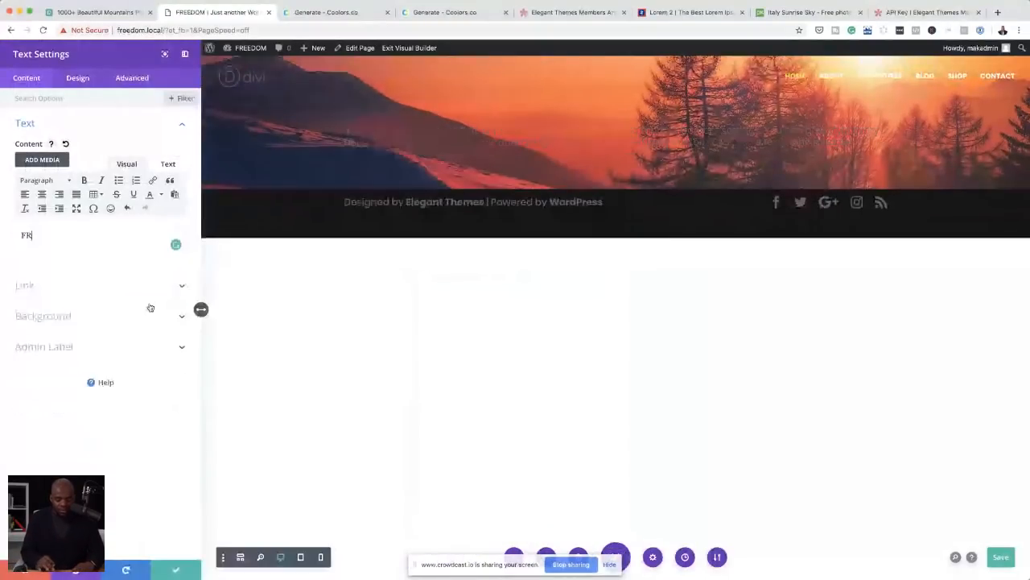
text(EEDOM)
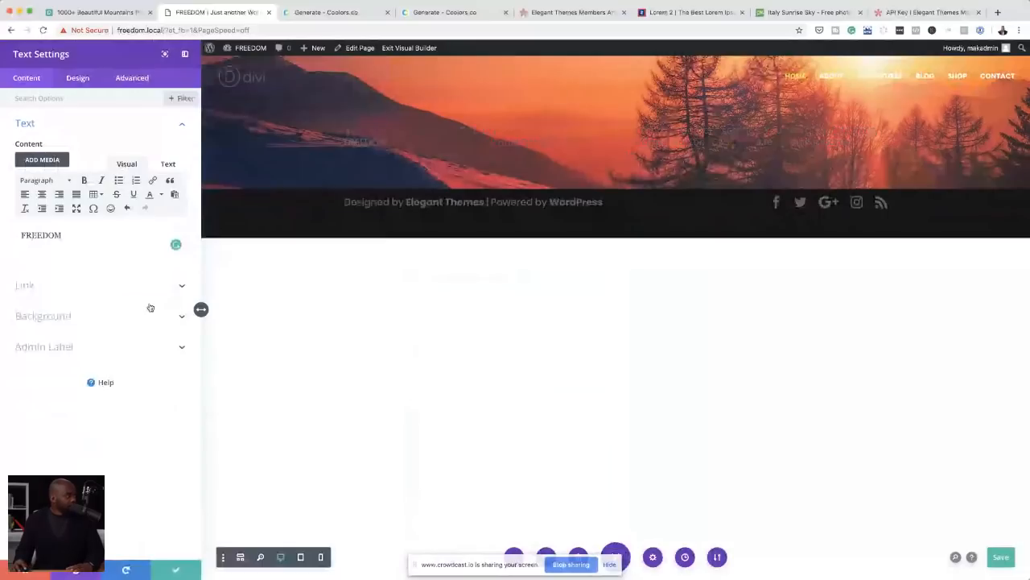
Step: Style the FREEDOM text as centred, white, uppercase and bold with 19px letter spacing, and save the module
click(78, 78)
scroll(80, 306, down, 5)
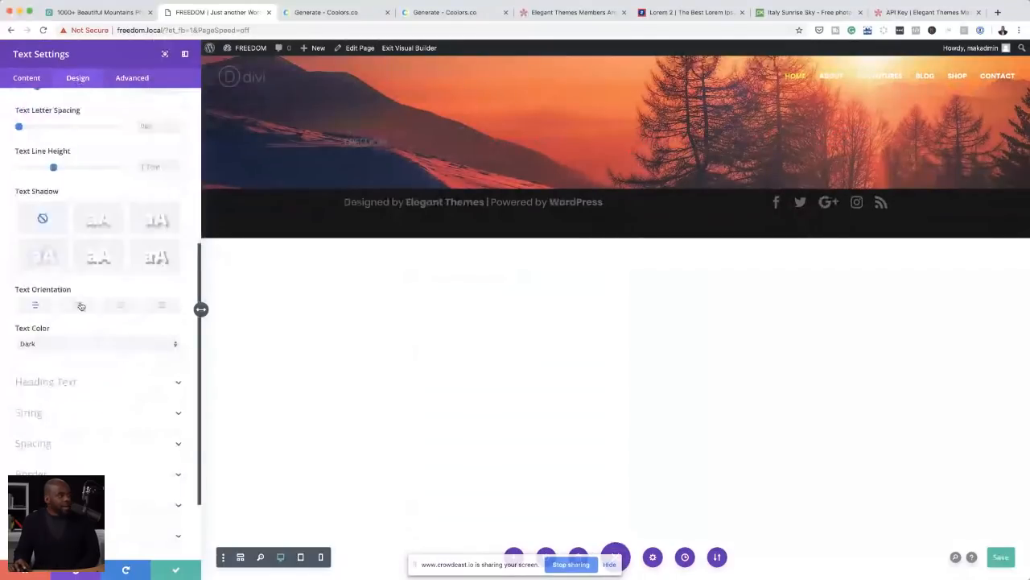
click(80, 305)
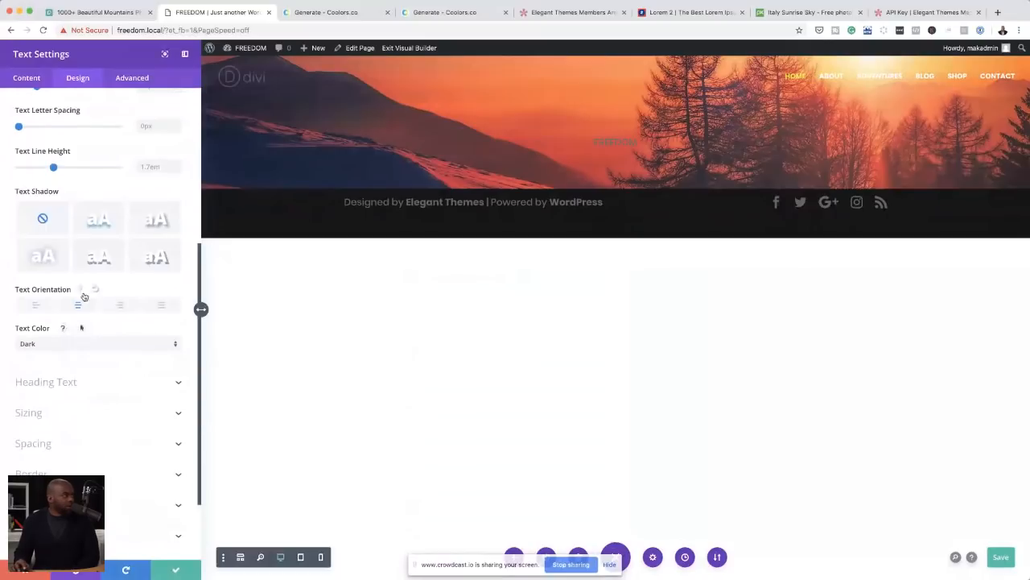
scroll(80, 297, up, 5)
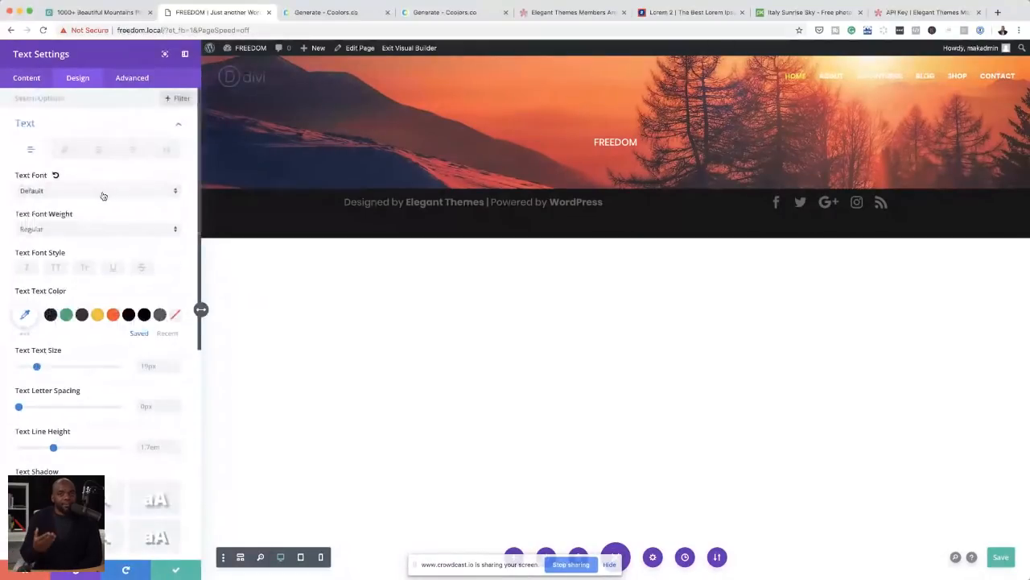
click(55, 268)
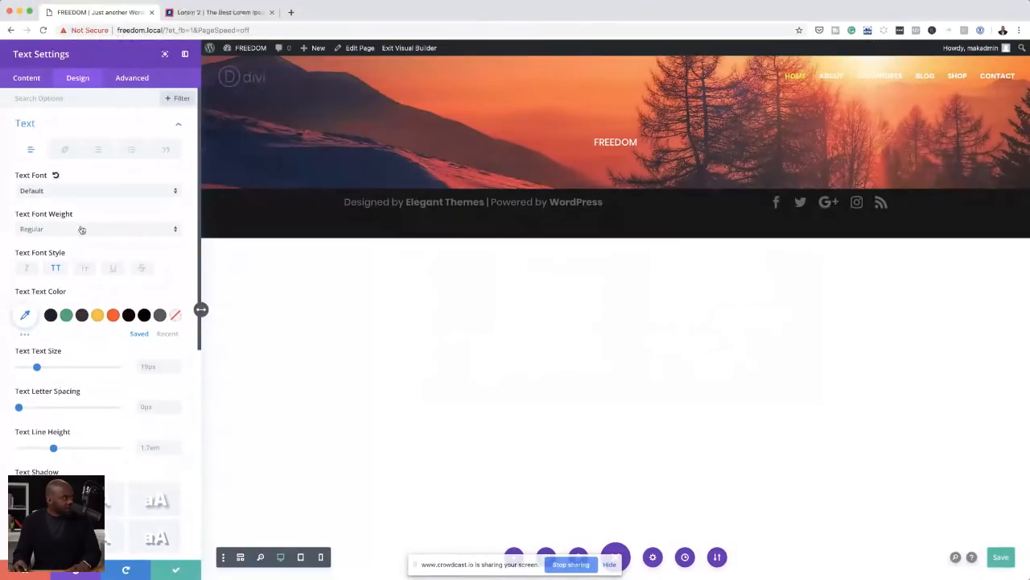
click(81, 229)
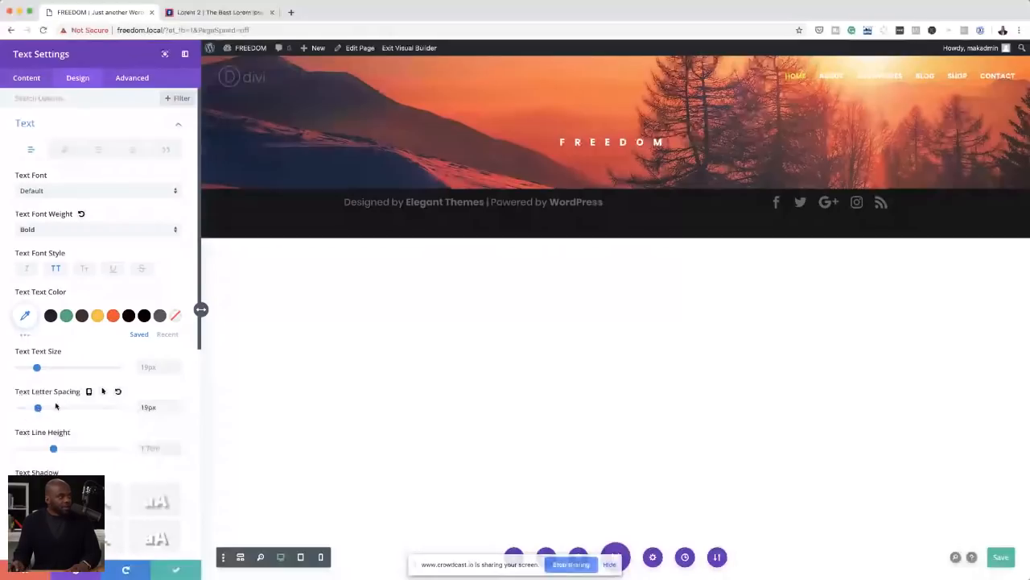
click(176, 570)
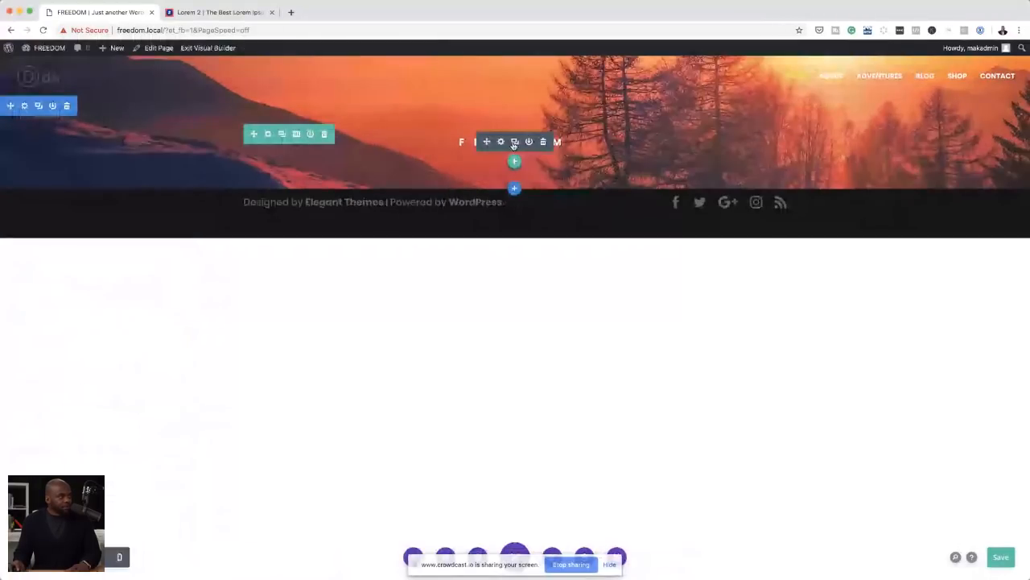
Step: Duplicate the FREEDOM text module and replace the copy's text with a placeholder passage copied from the Lorem 2 site
click(514, 141)
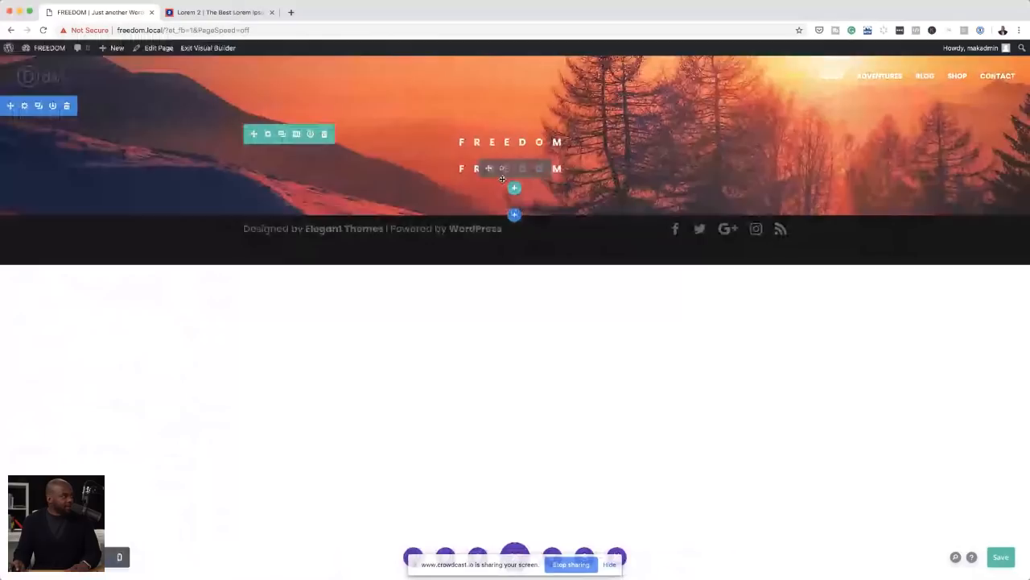
click(502, 168)
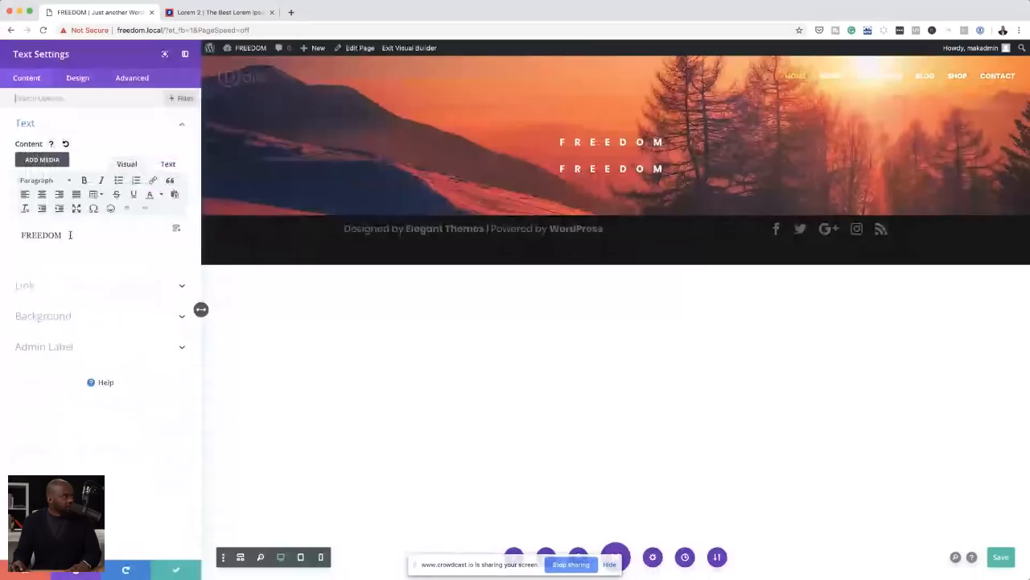
double_click(70, 235)
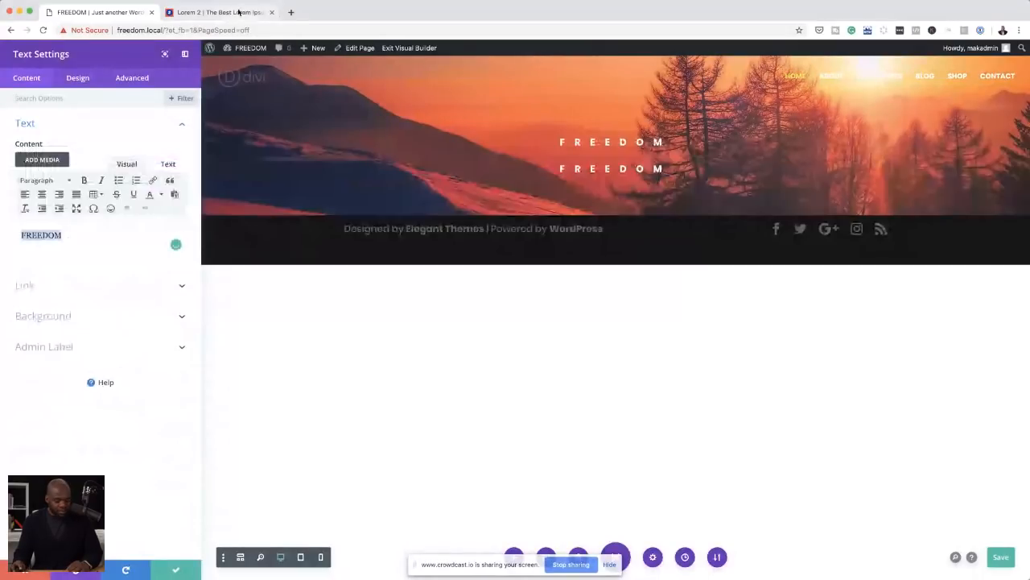
key(super+t)
text(FFFBF7)
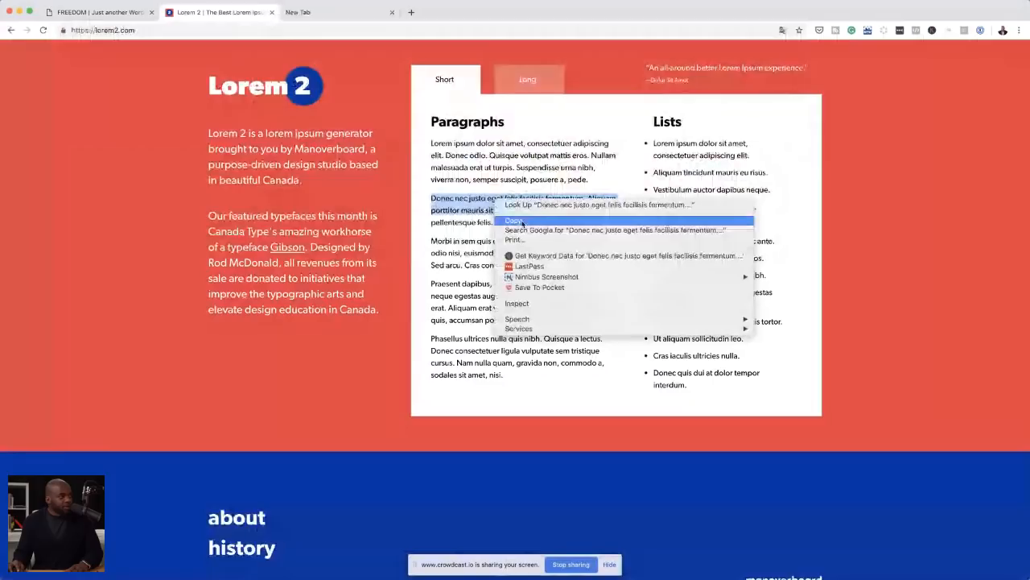
click(523, 222)
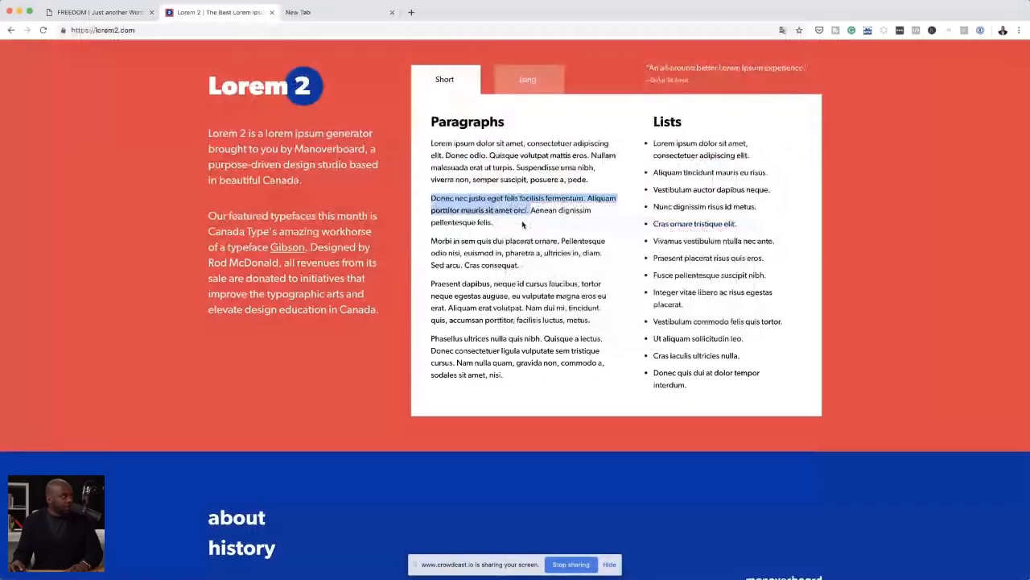
click(120, 13)
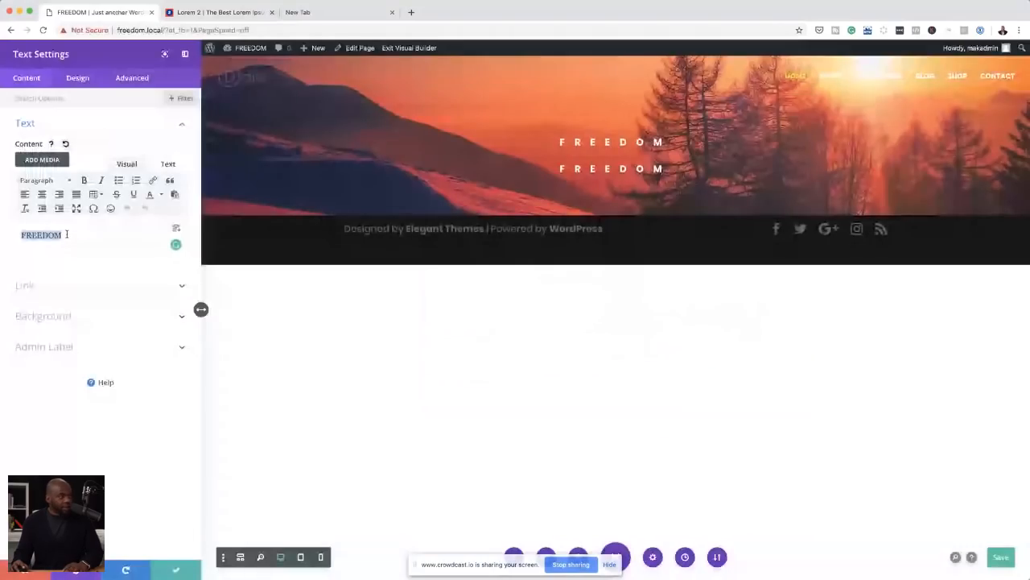
key(super+v)
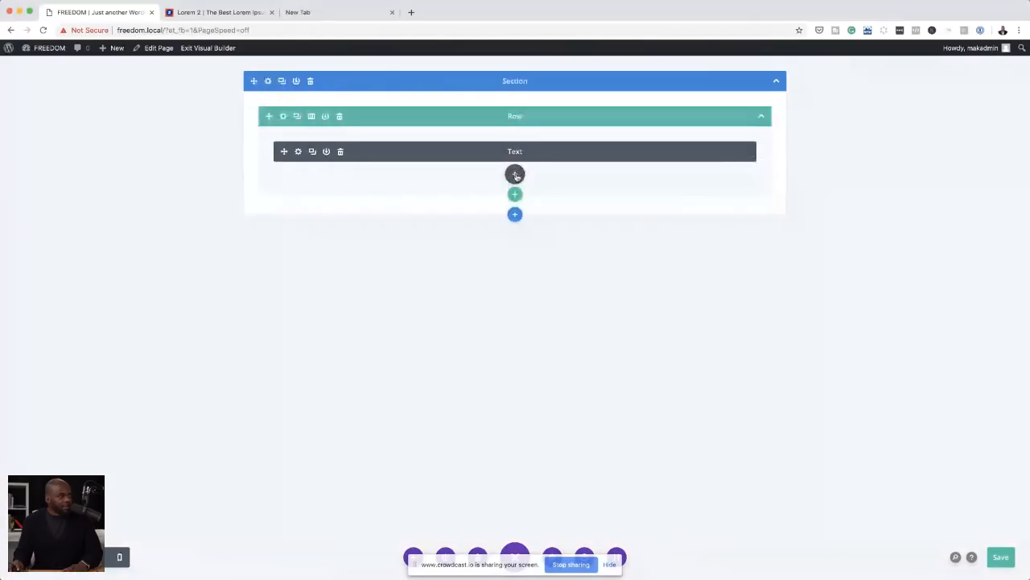
Step: Insert a new text module below the FREEDOM text and fill it with the copied placeholder passage
click(515, 174)
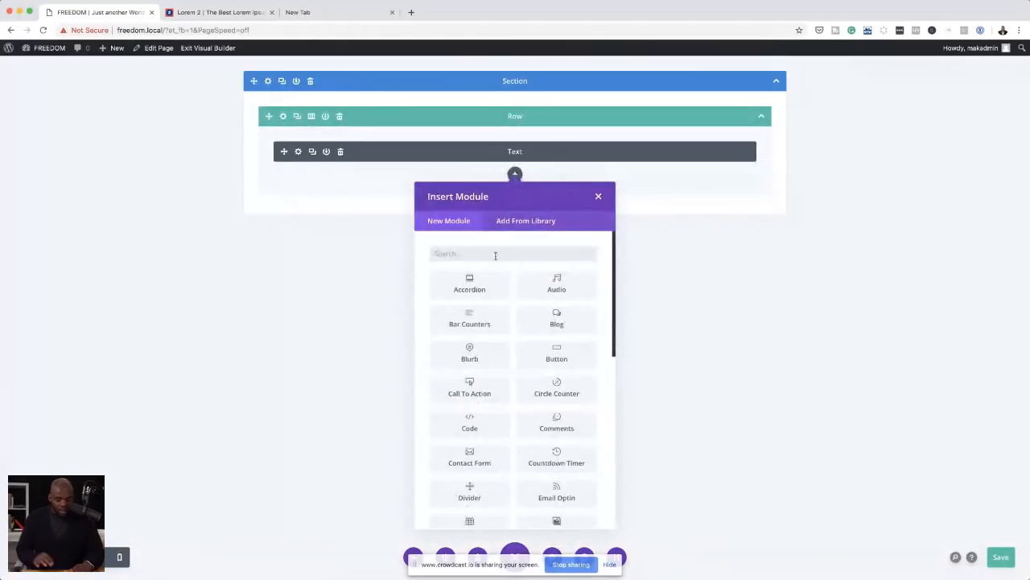
text(text)
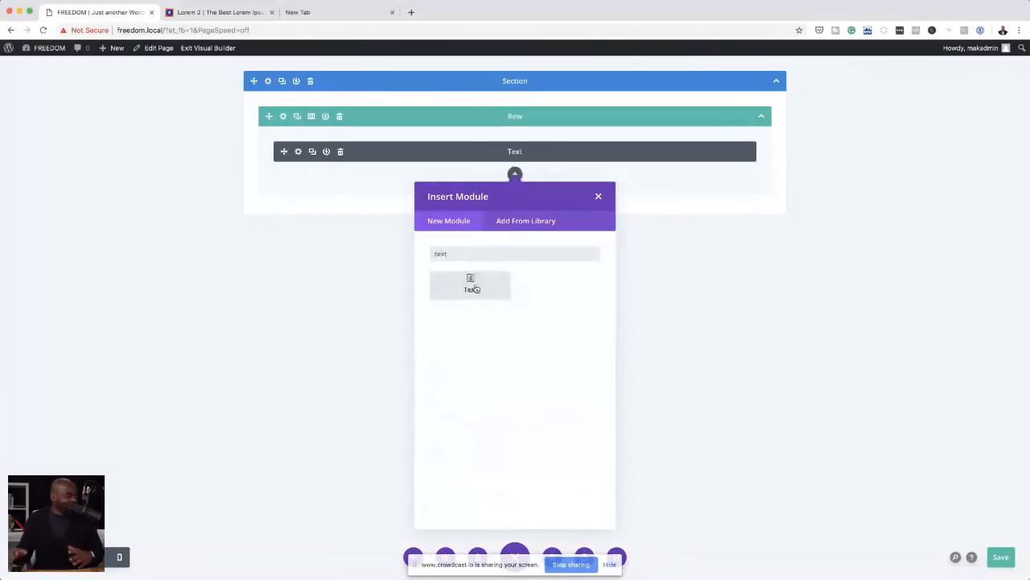
click(472, 287)
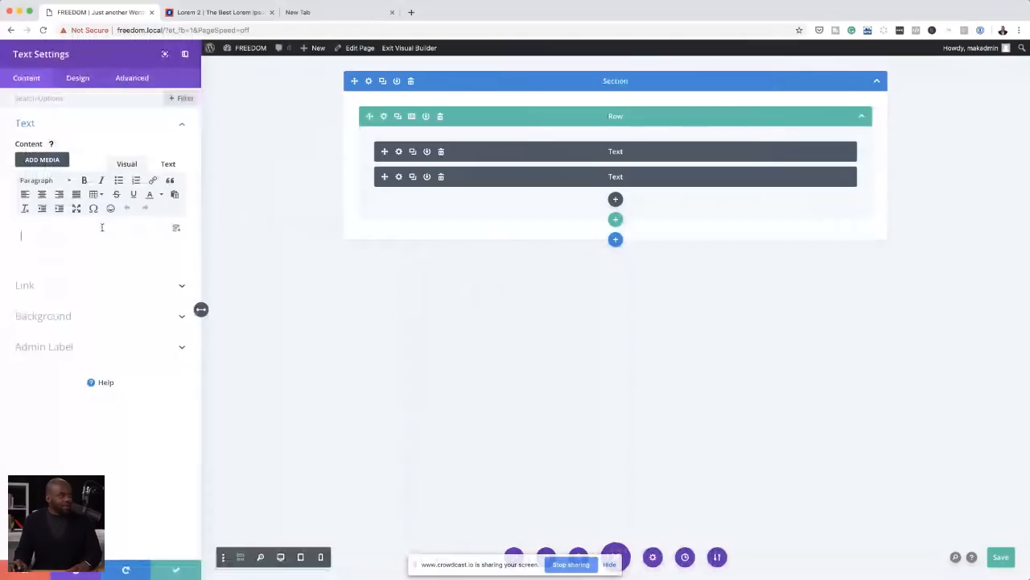
key(ctrl+v)
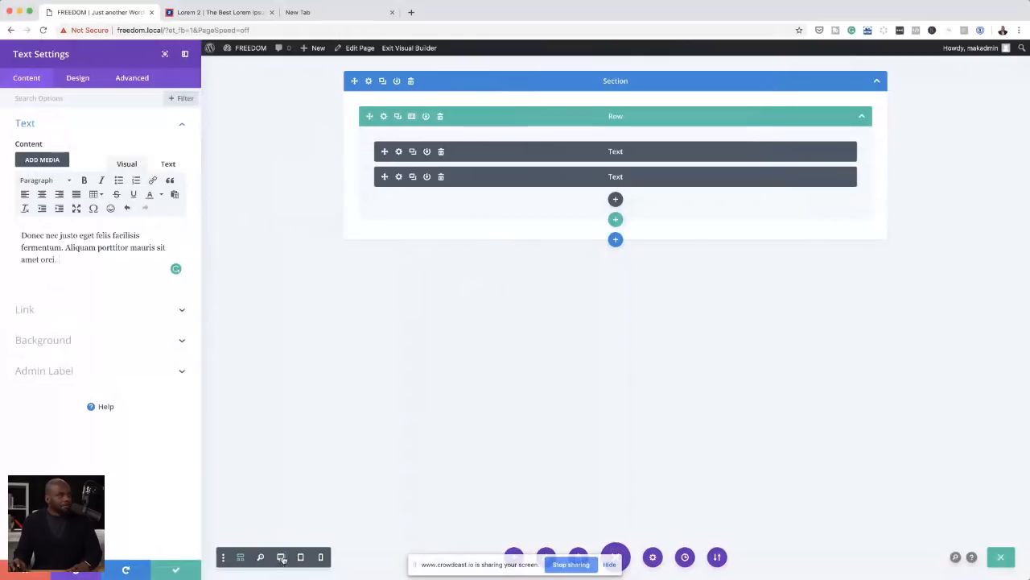
Step: Show the page in desktop view and centre the placeholder passage's text orientation
click(281, 557)
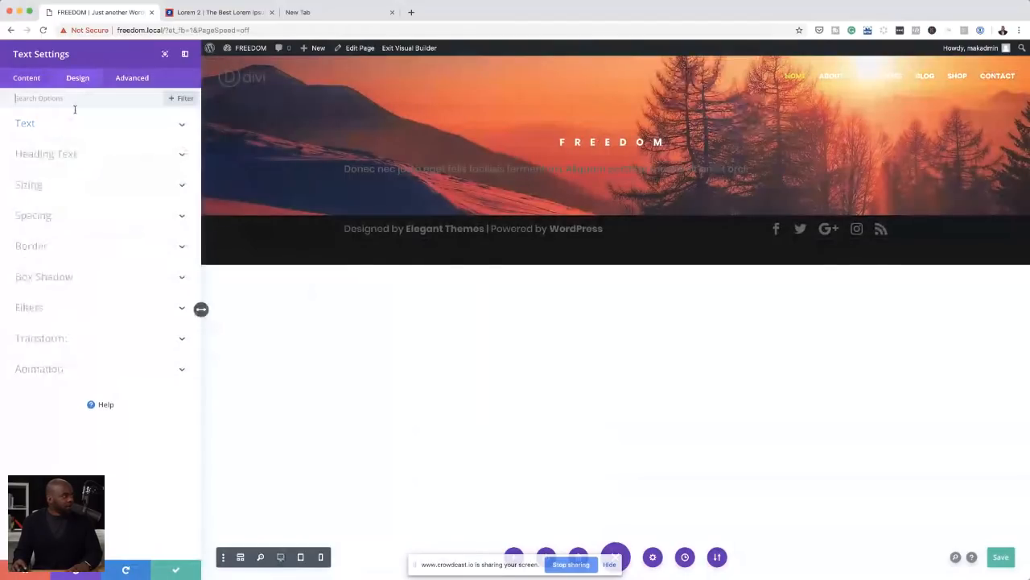
click(77, 123)
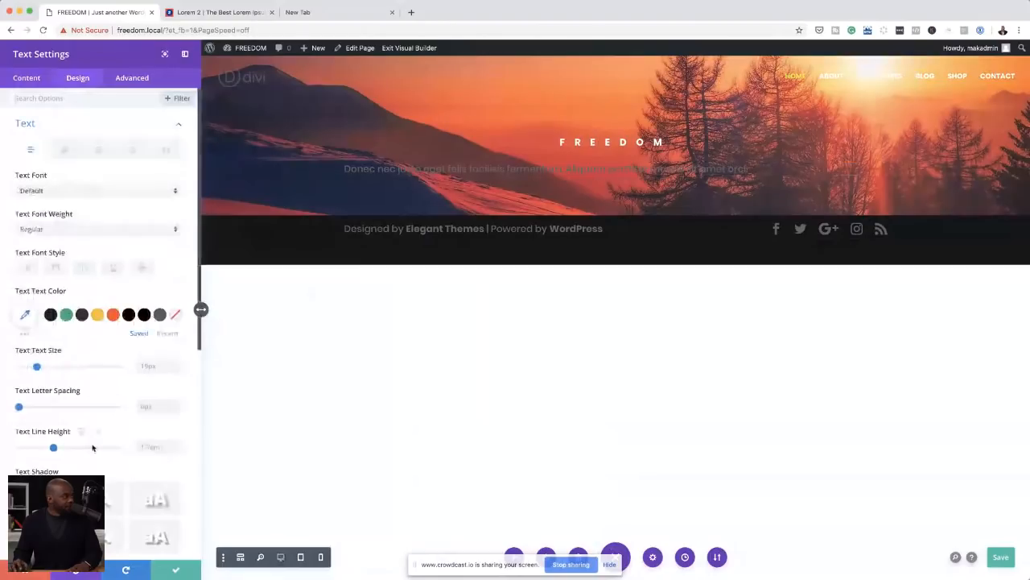
scroll(81, 362, down, 4)
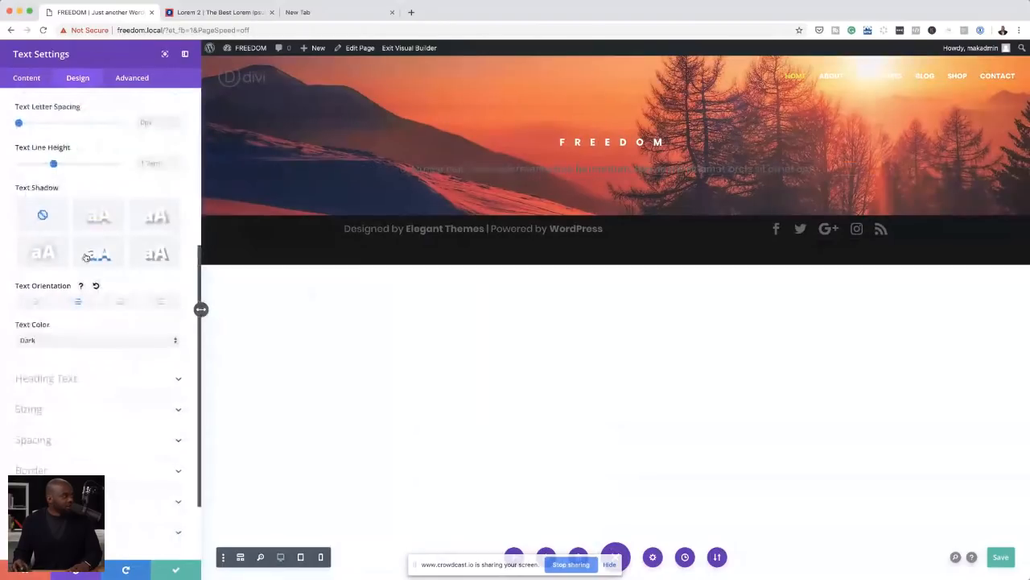
Step: Set the placeholder passage's text colour to the off-white #FFFBF7, copied from the New Tab page's address
scroll(104, 260, up, 3)
click(174, 209)
click(25, 207)
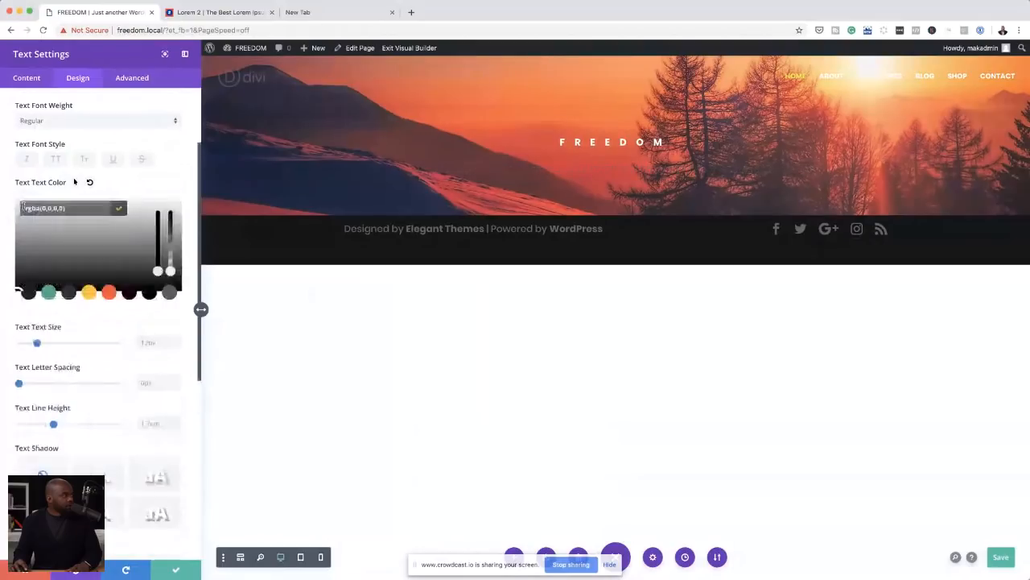
drag(170, 270, 170, 211)
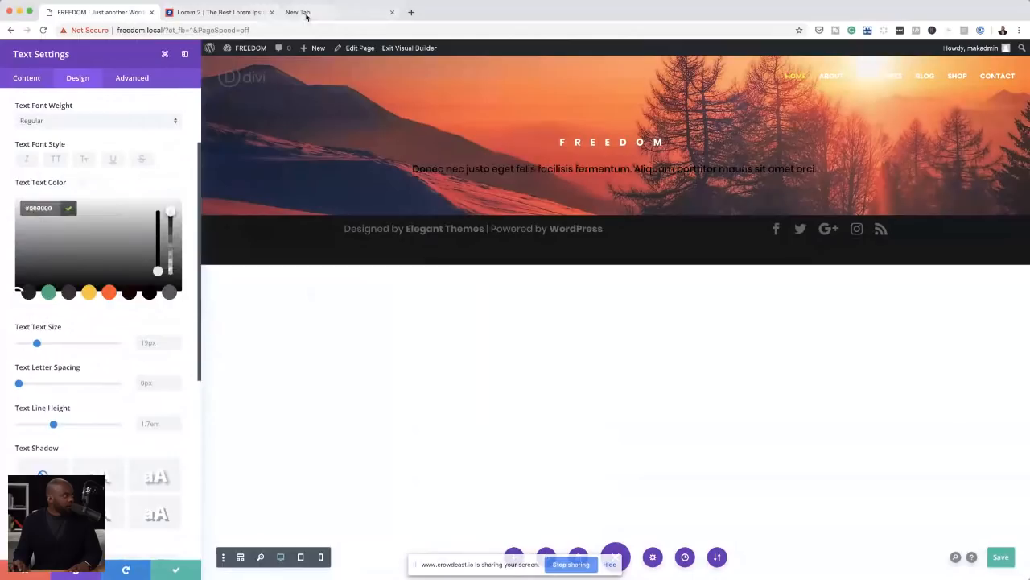
click(305, 13)
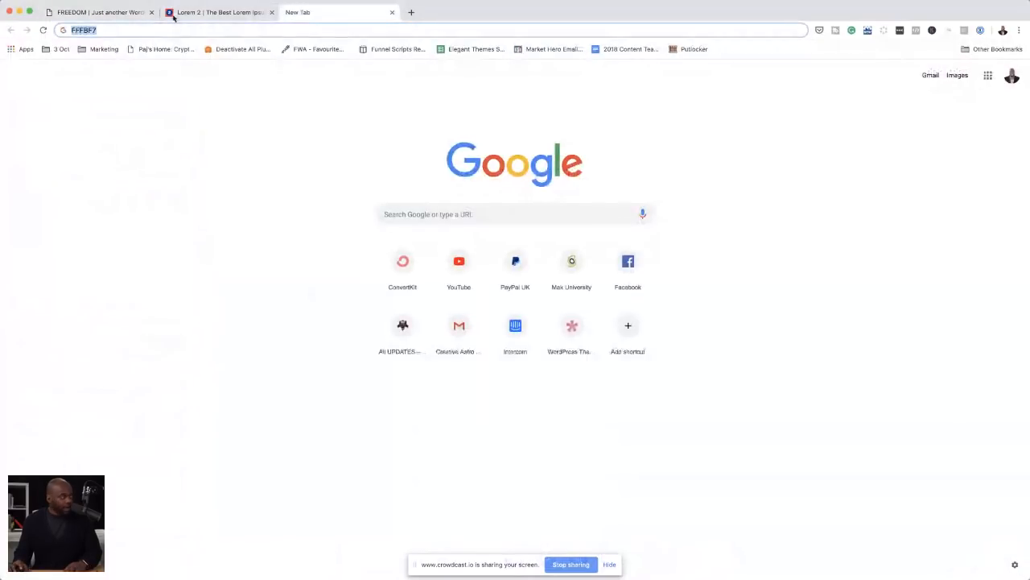
click(108, 14)
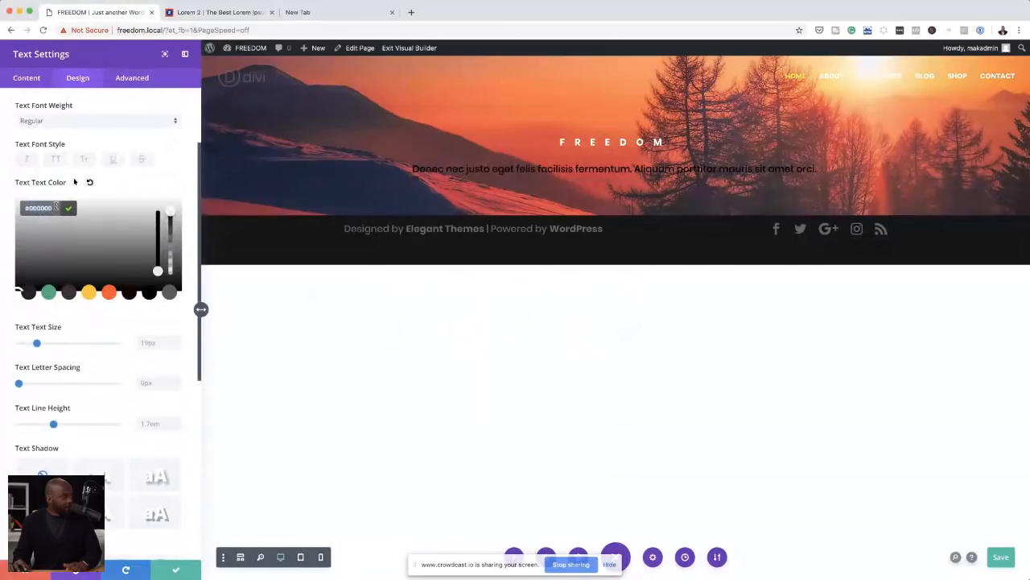
key(super+v)
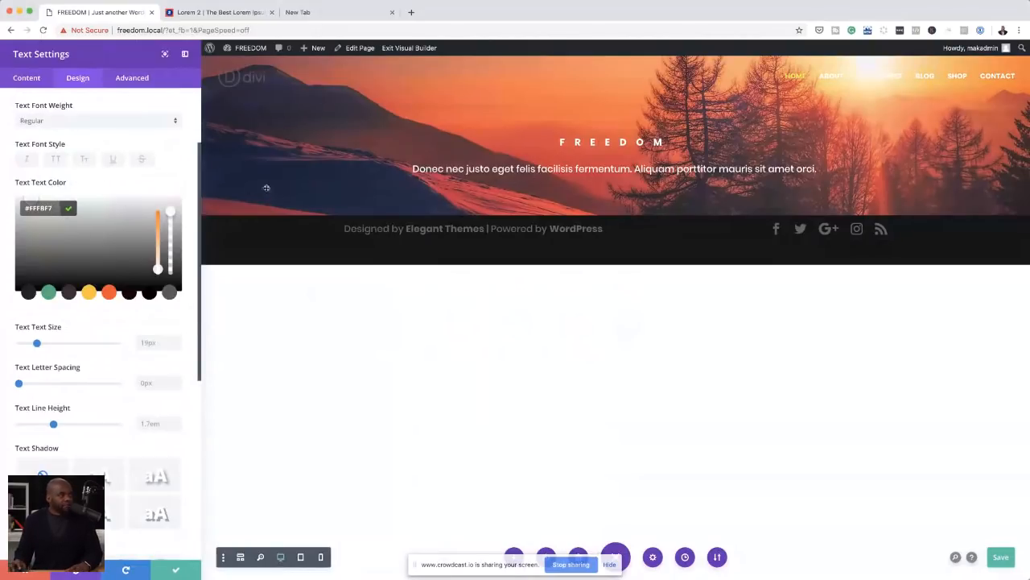
Step: Set the placeholder passage module's width to 55% with centred module alignment, and save the module
scroll(99, 384, down, 2)
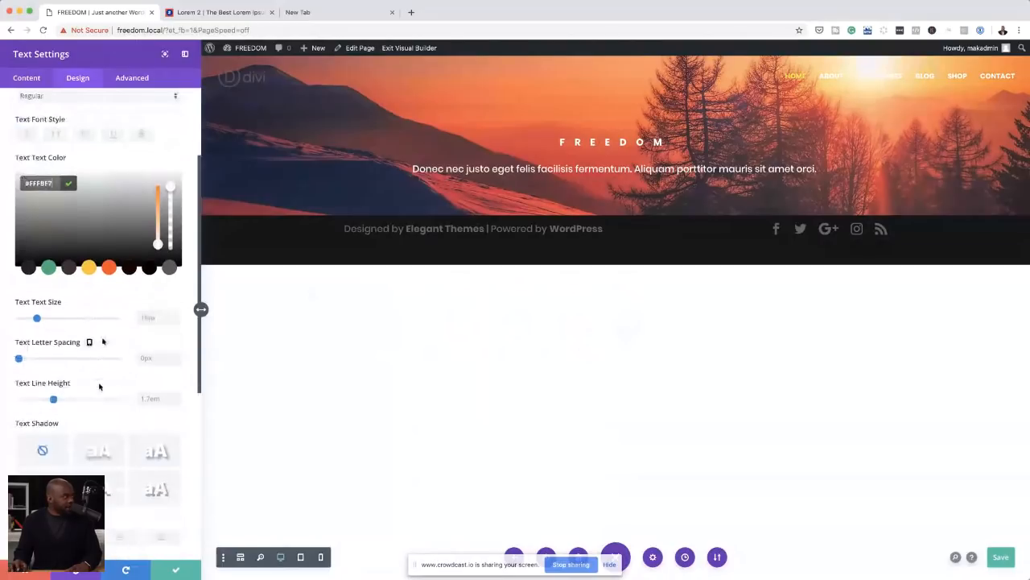
scroll(99, 387, down, 5)
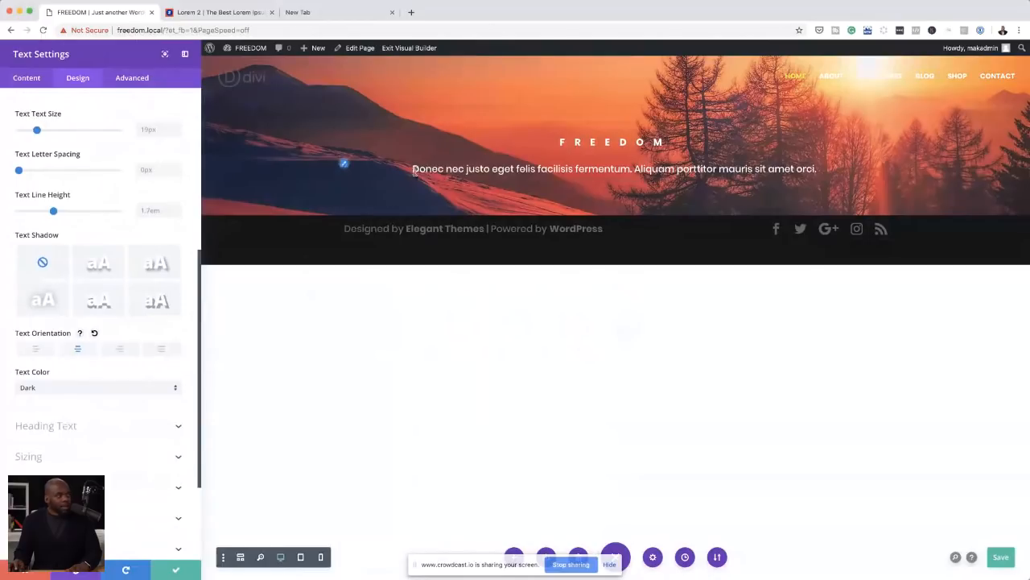
click(62, 458)
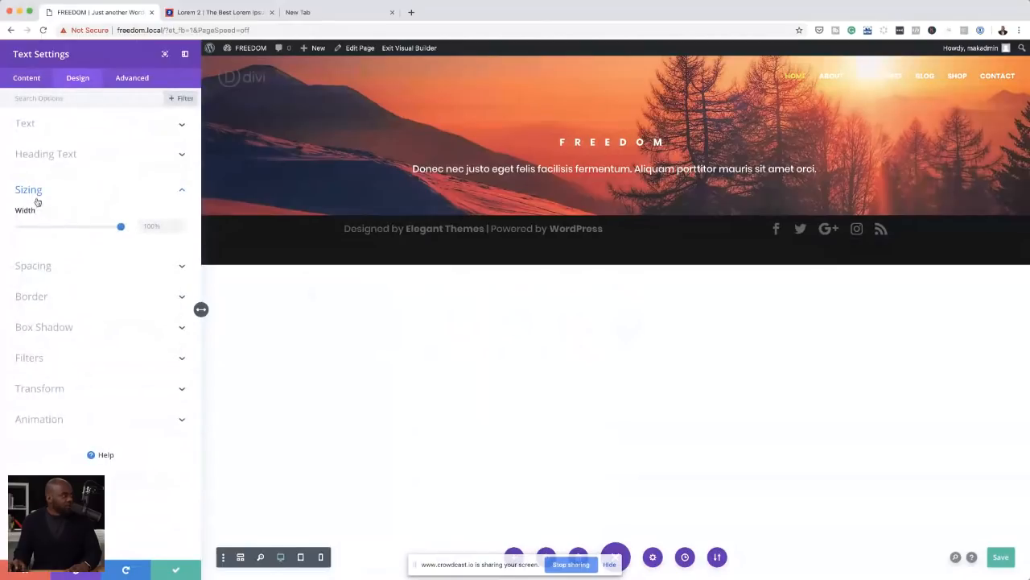
drag(120, 226, 75, 230)
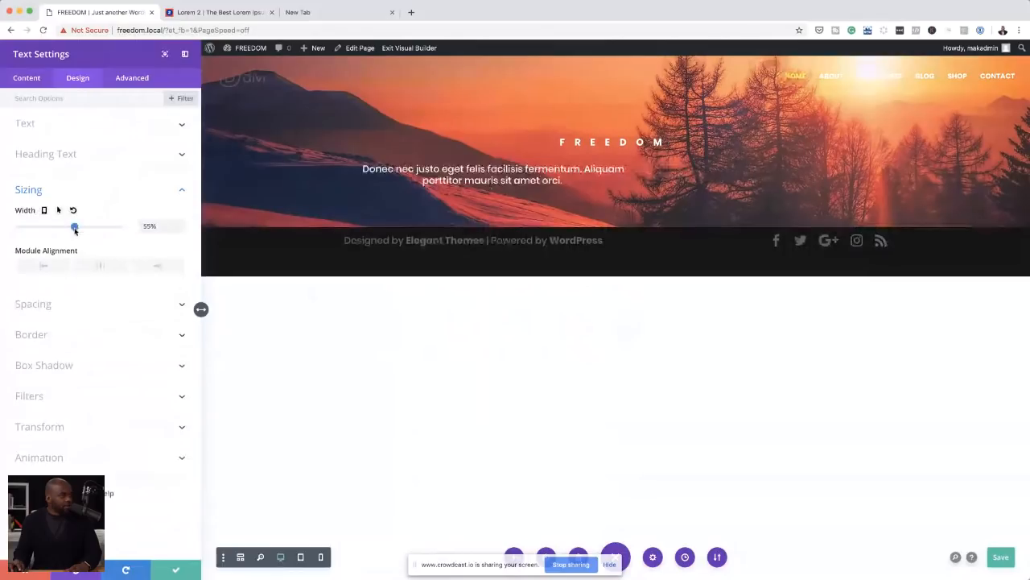
click(102, 267)
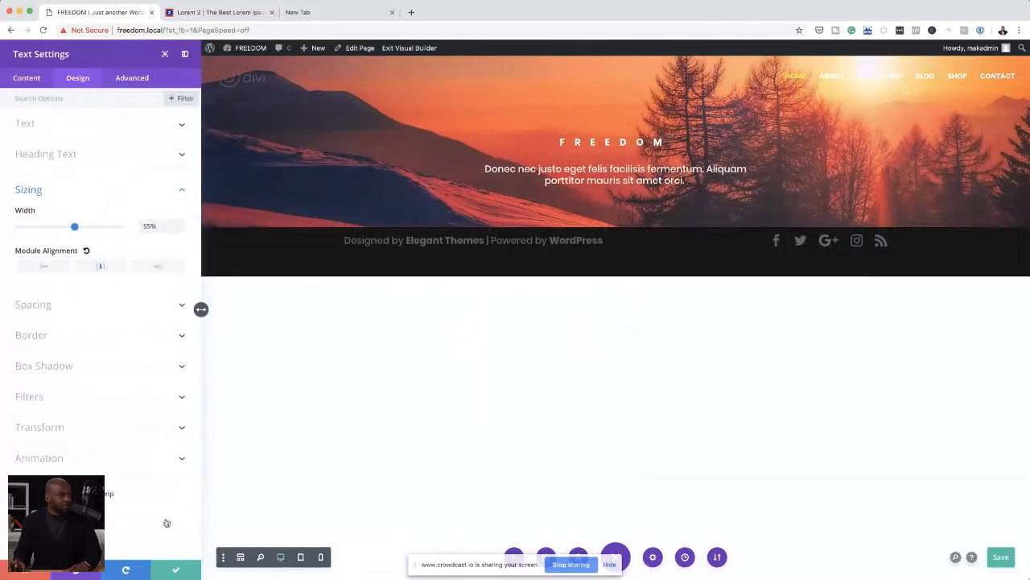
click(176, 571)
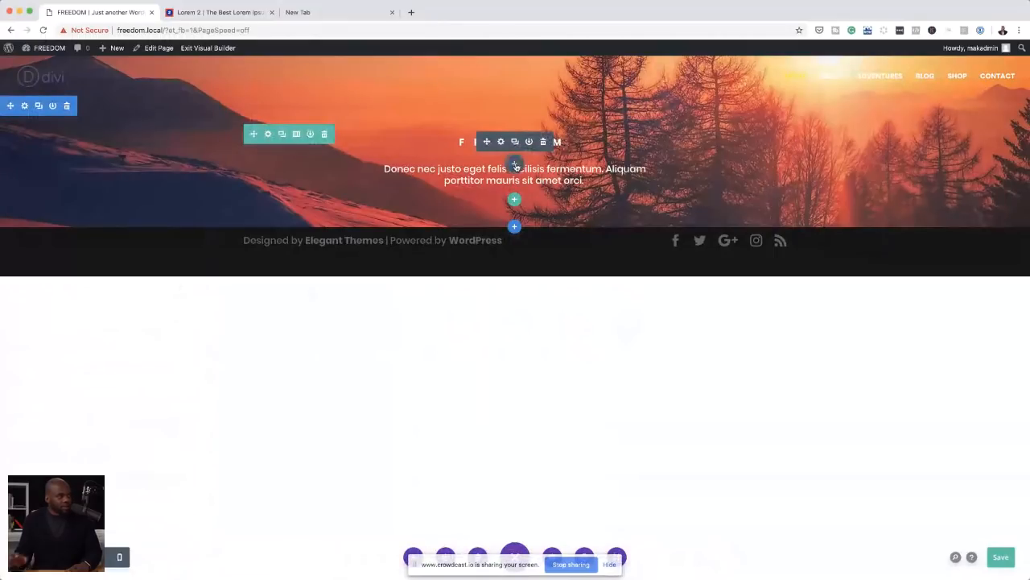
Step: Insert a text module between FREEDOM and the passage reading MY TRAVEL ADVENTURES, formatted as Heading 1
click(515, 165)
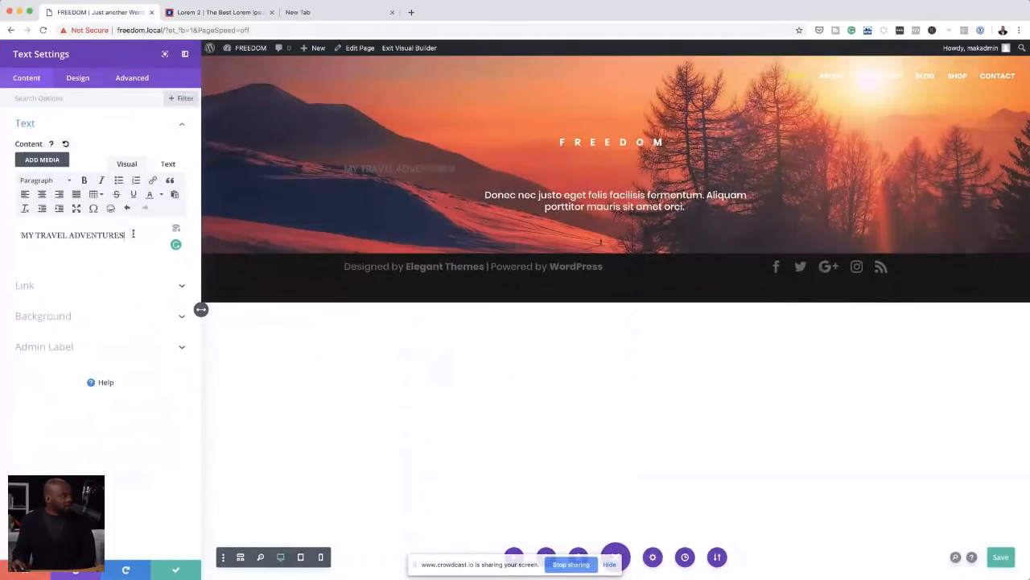
drag(133, 233, 22, 235)
click(44, 180)
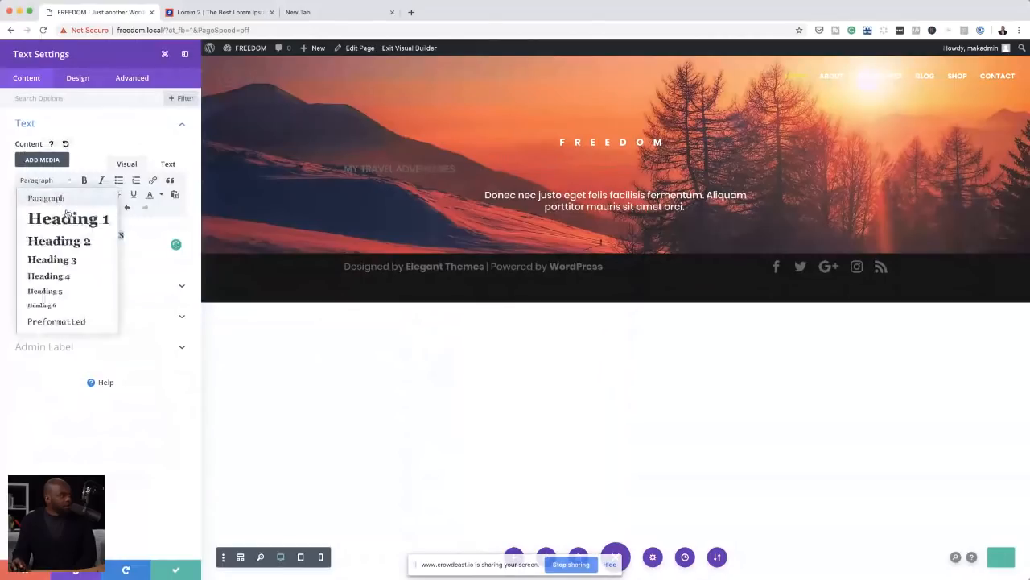
click(70, 218)
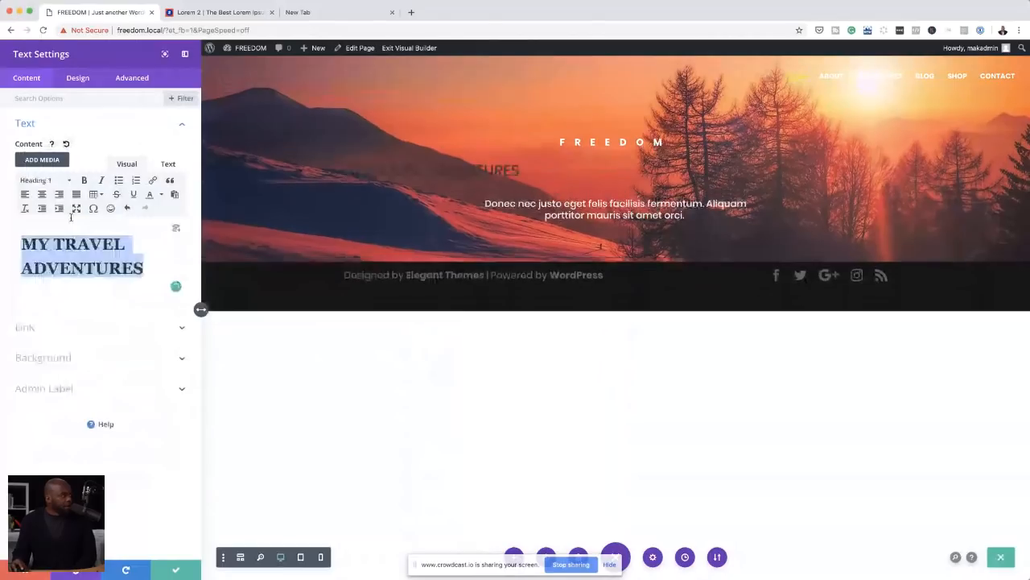
Step: Style the MY TRAVEL ADVENTURES heading as uppercase, centred and Ultra Bold
click(78, 78)
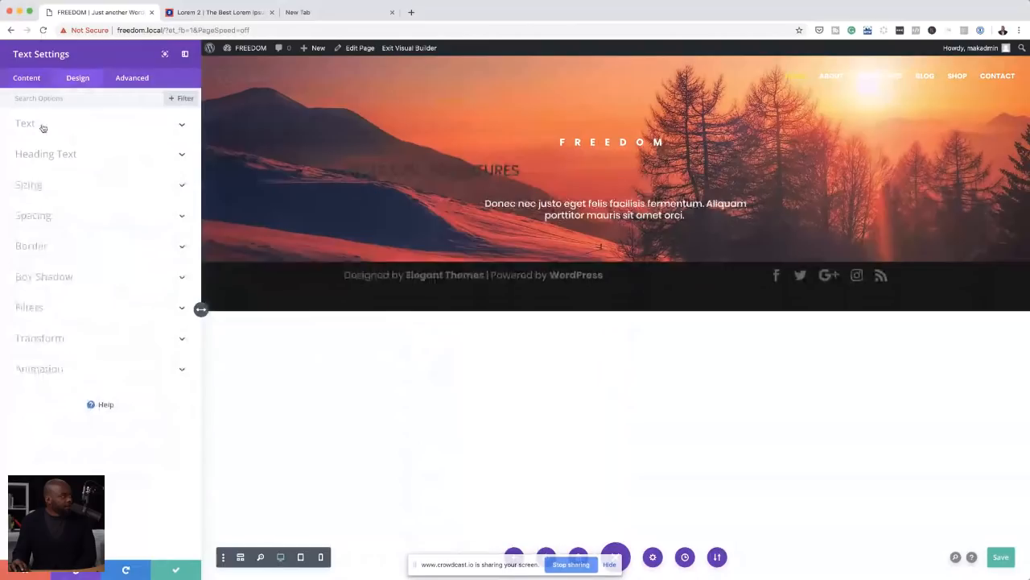
click(52, 154)
click(56, 246)
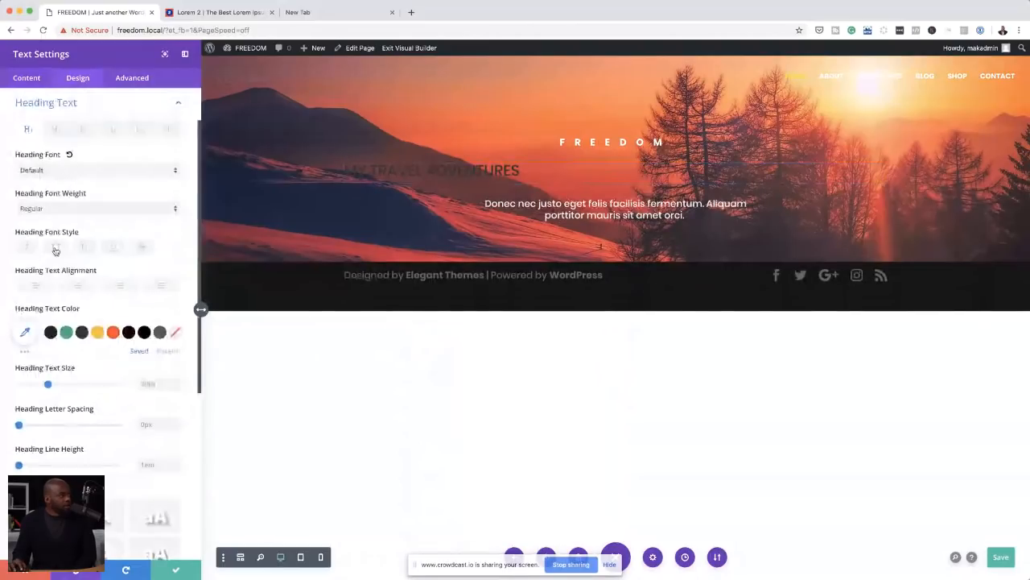
click(78, 288)
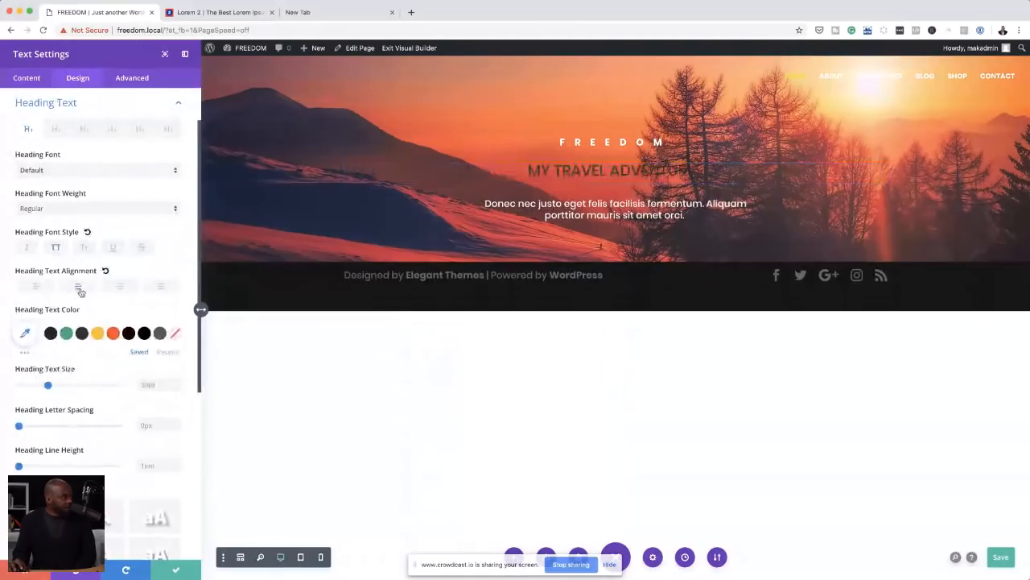
click(55, 209)
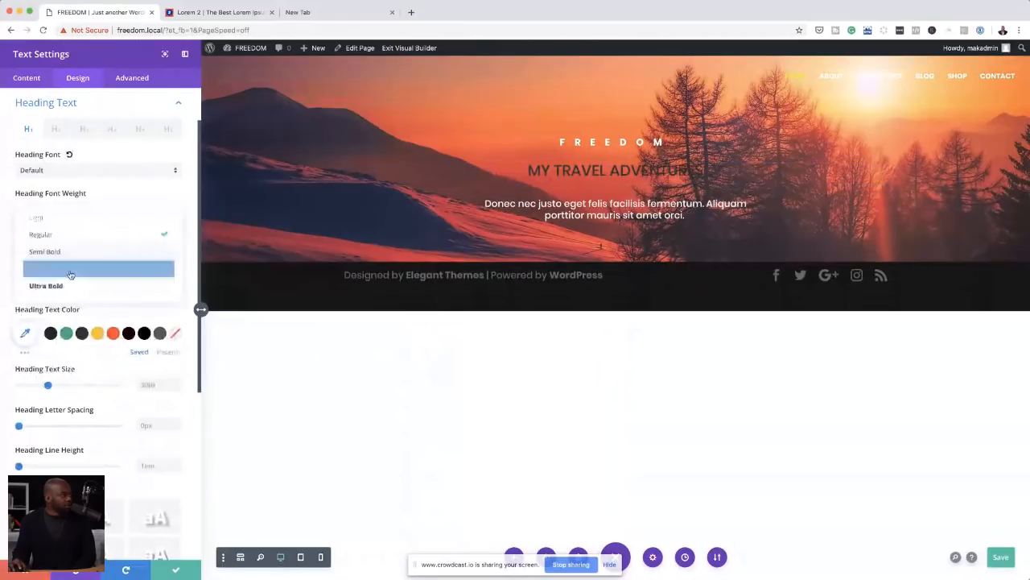
click(56, 285)
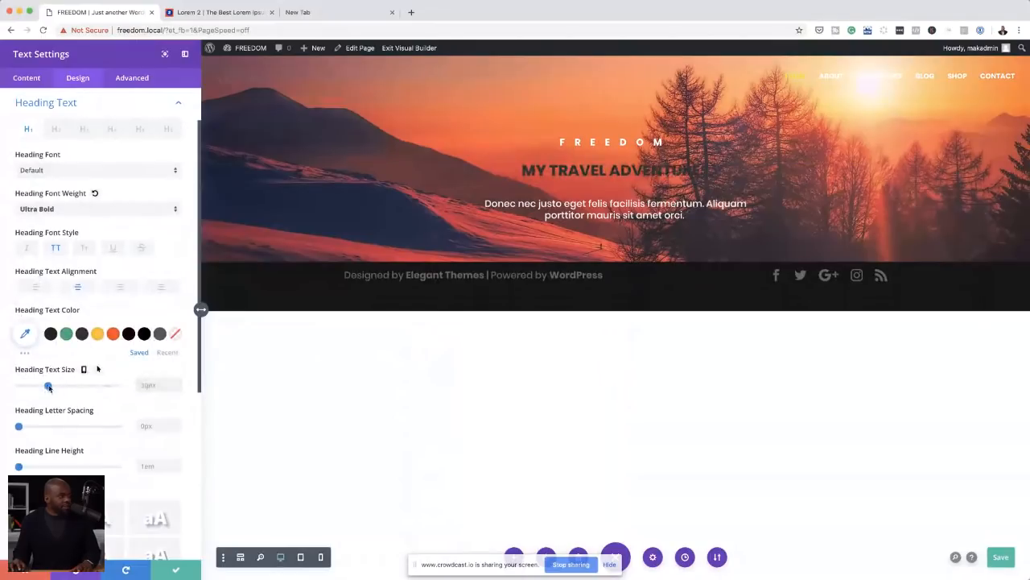
Step: Set the heading's text size to 81px and its colour to the recently used off-white, and save the module
drag(48, 386, 99, 385)
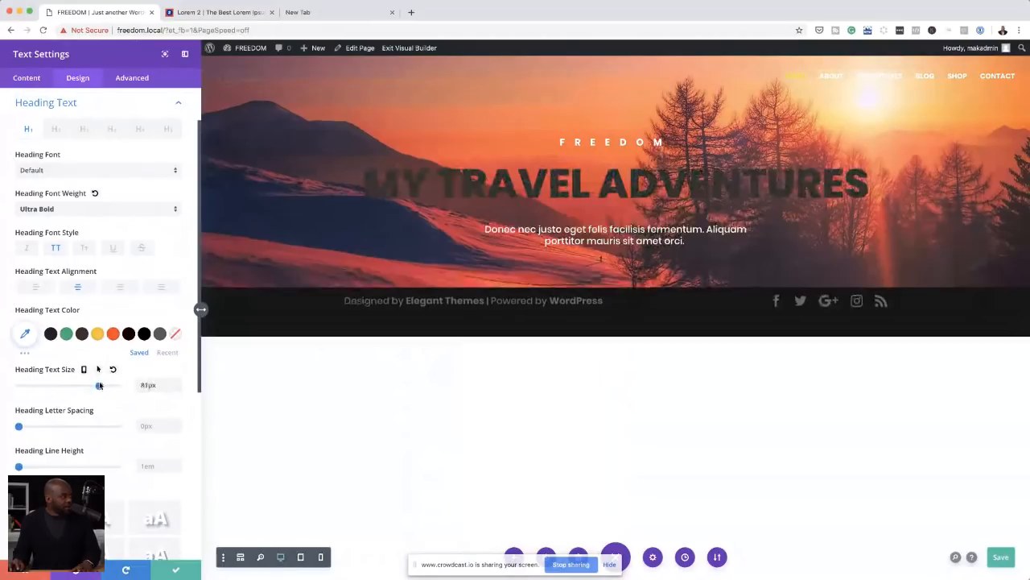
click(168, 353)
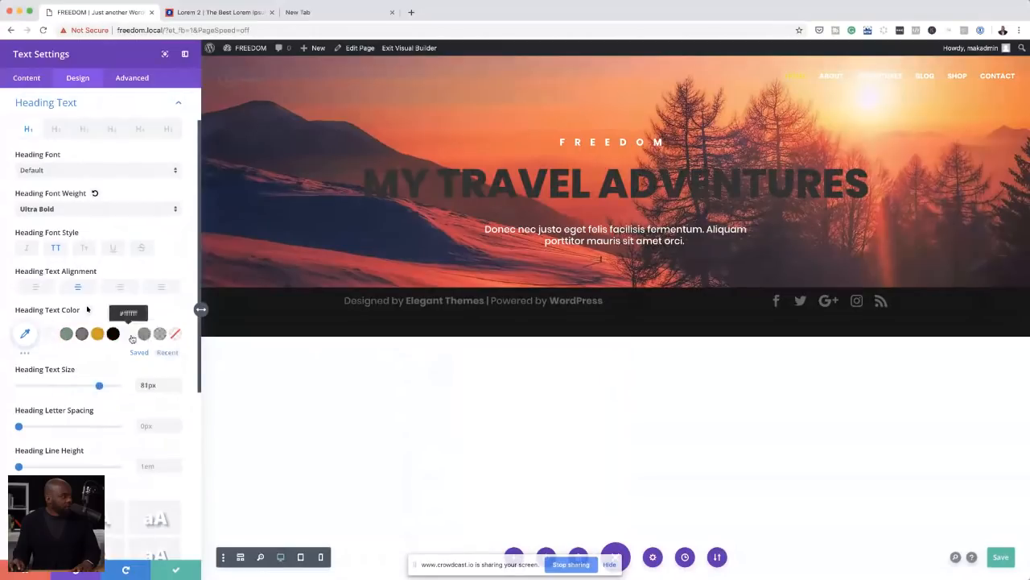
click(50, 334)
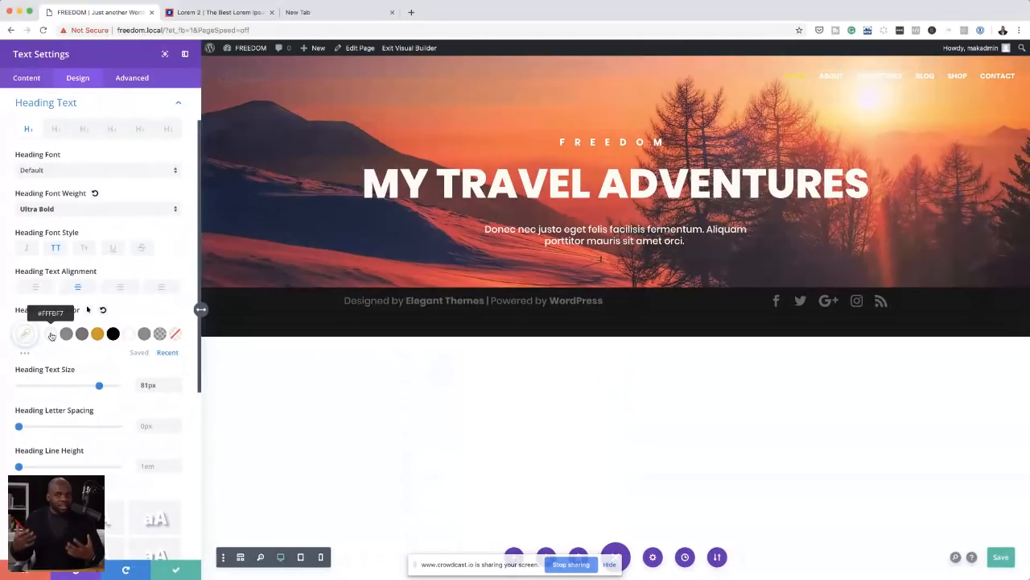
click(174, 572)
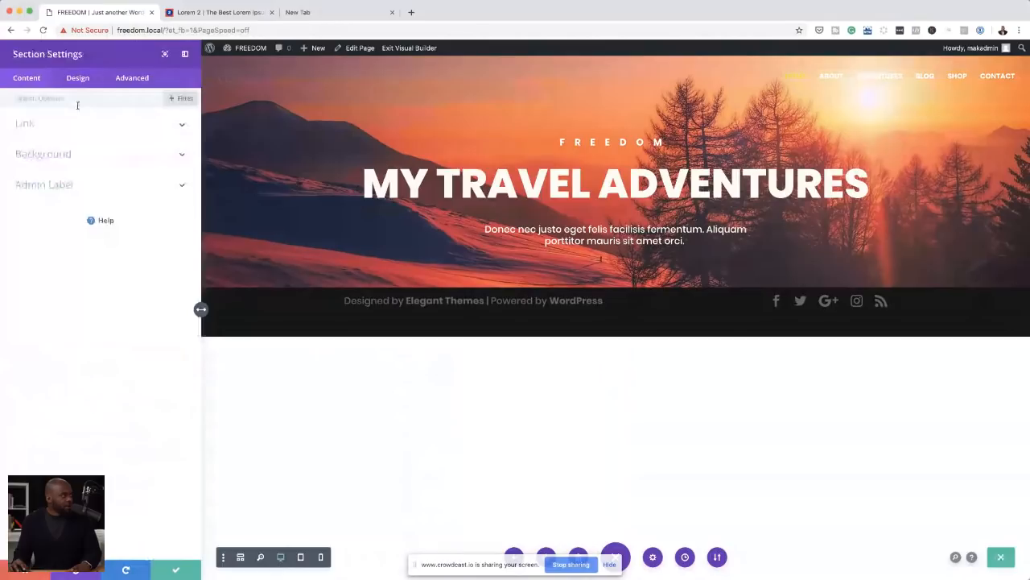
Step: Set the hero section's custom padding to 16% at the top and 10% at the bottom, and save the section
click(78, 78)
click(41, 189)
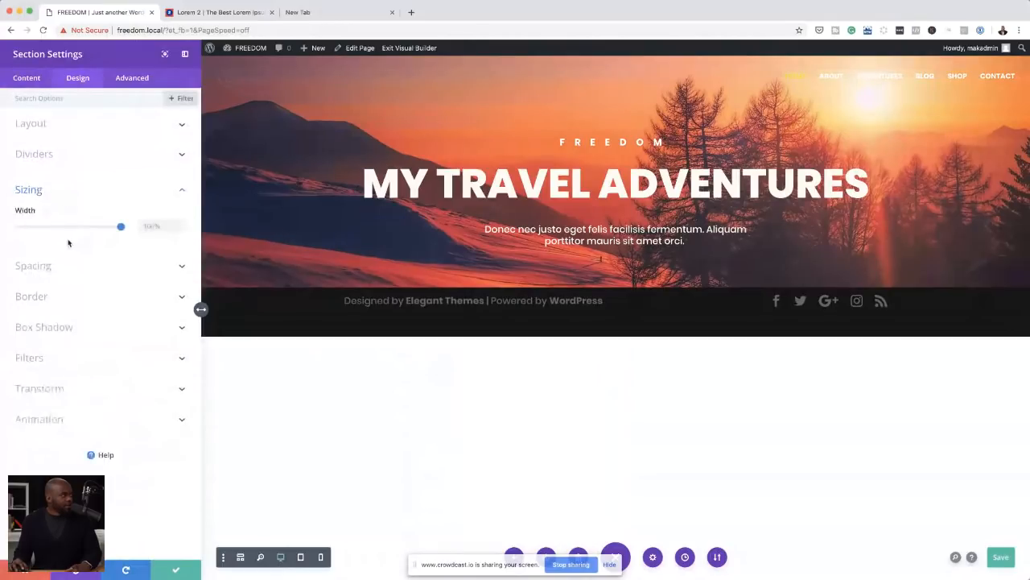
click(37, 269)
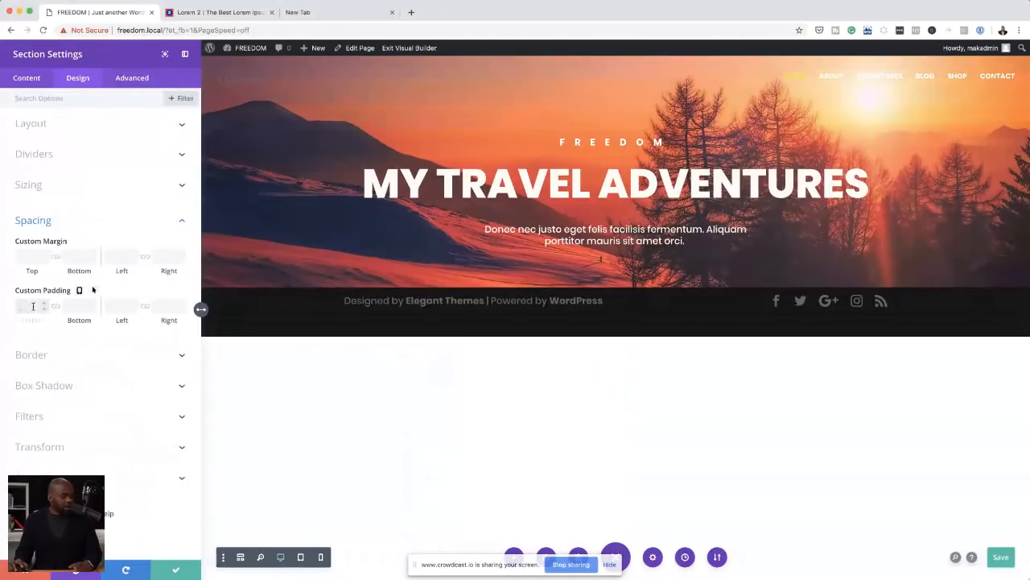
text(10%)
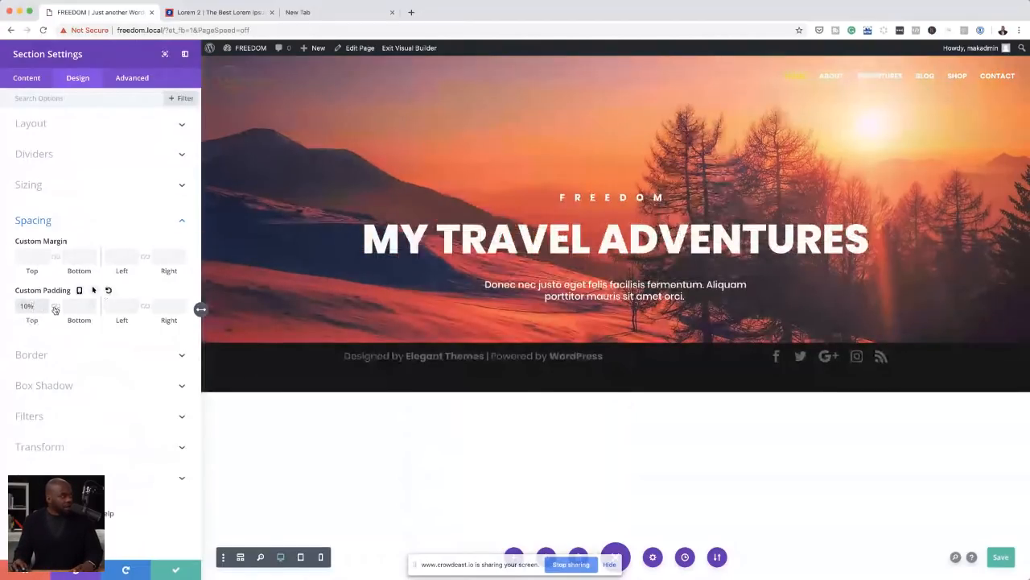
click(55, 307)
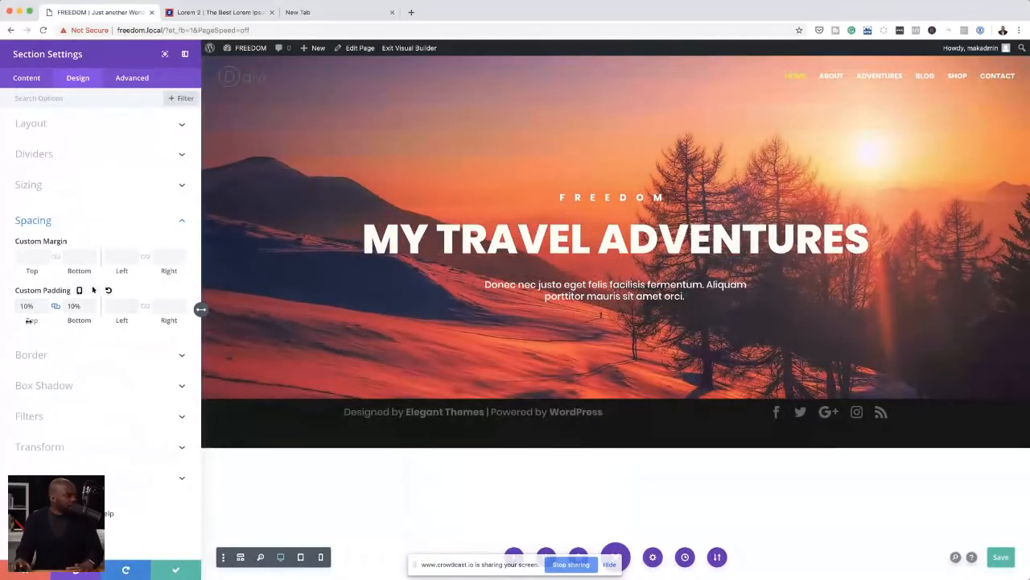
click(55, 306)
drag(32, 320, 35, 321)
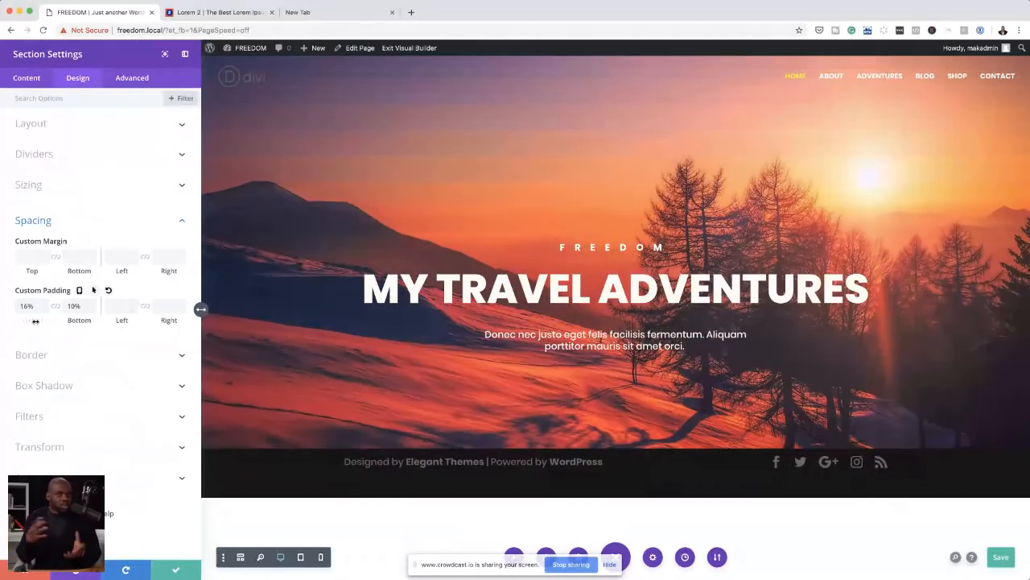
click(175, 573)
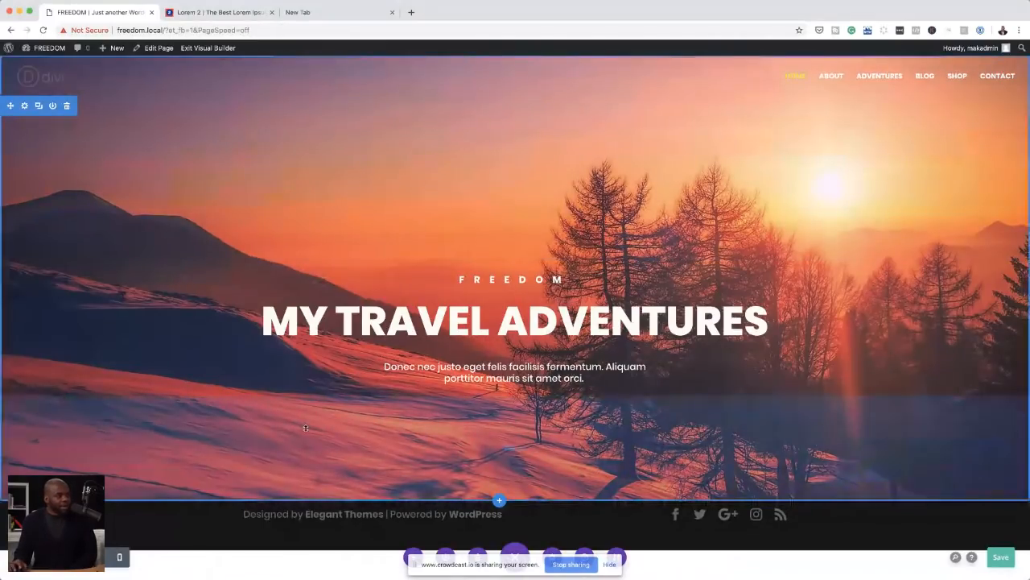
Step: Add a background gradient to the hero section and pick near-black as its first colour
click(24, 107)
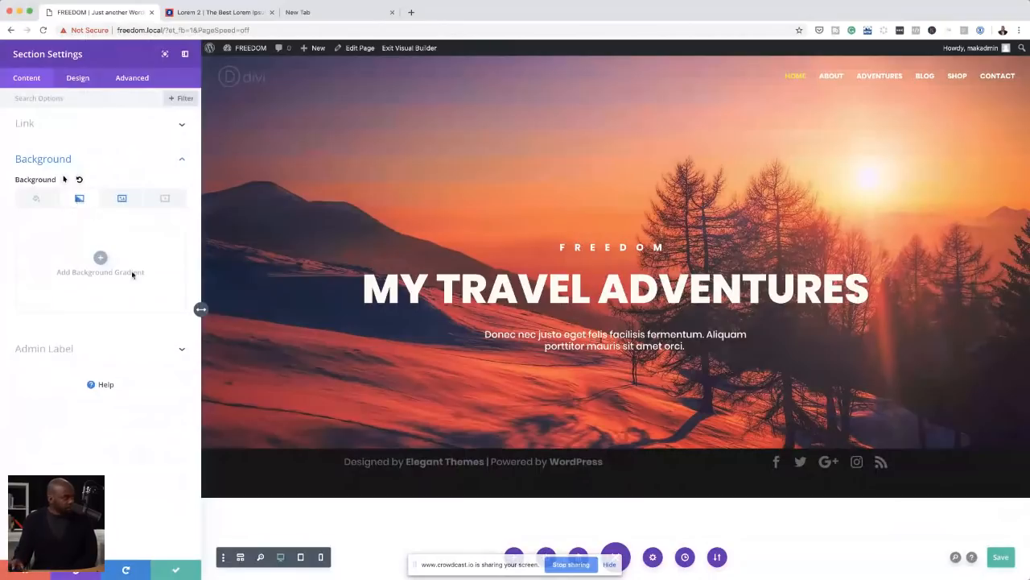
click(101, 258)
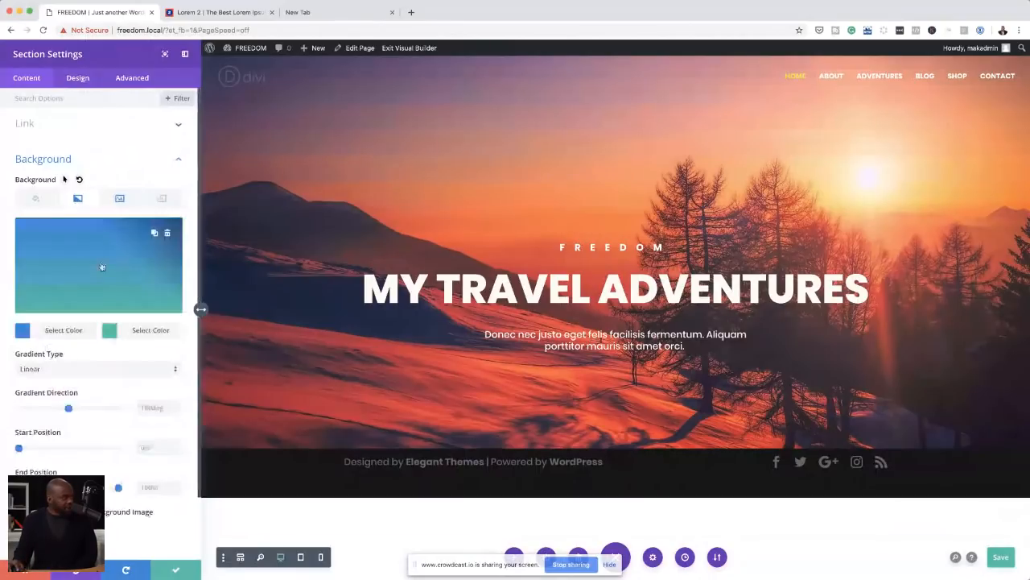
click(23, 332)
click(28, 315)
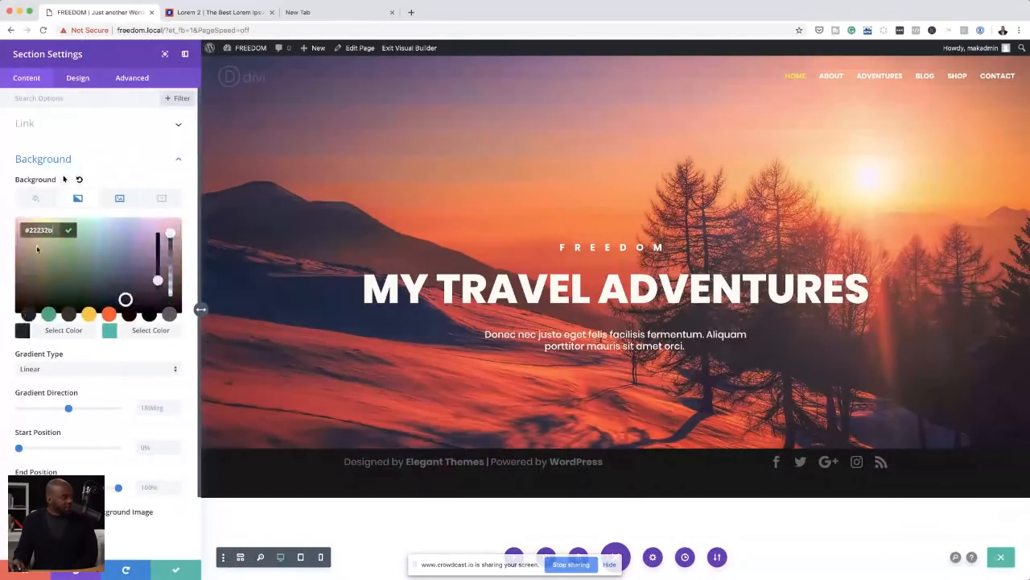
click(18, 308)
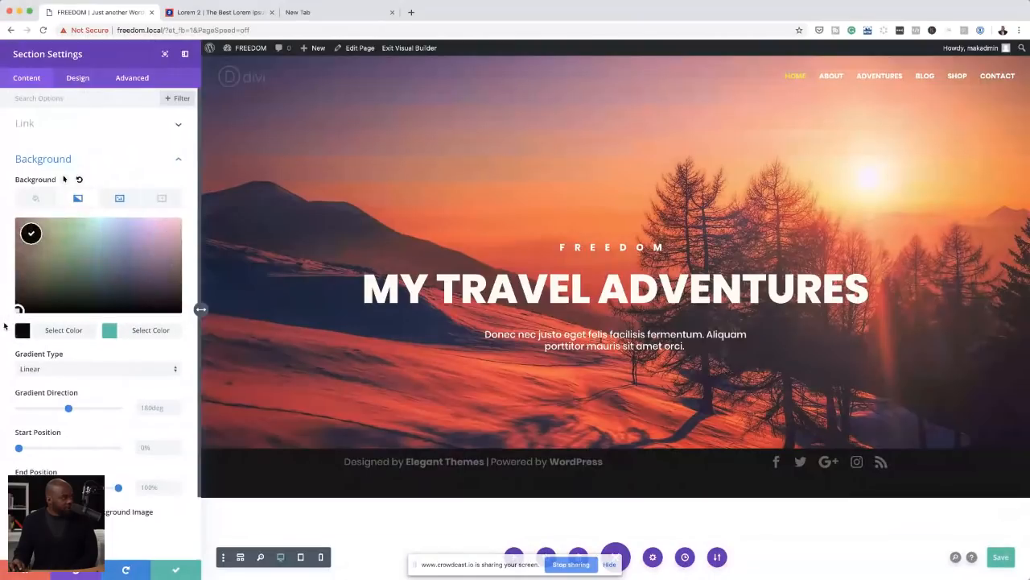
Step: Set the gradient's second colour to the fully transparent rgba(10,0,0,0) and the gradient direction to 1deg
click(110, 334)
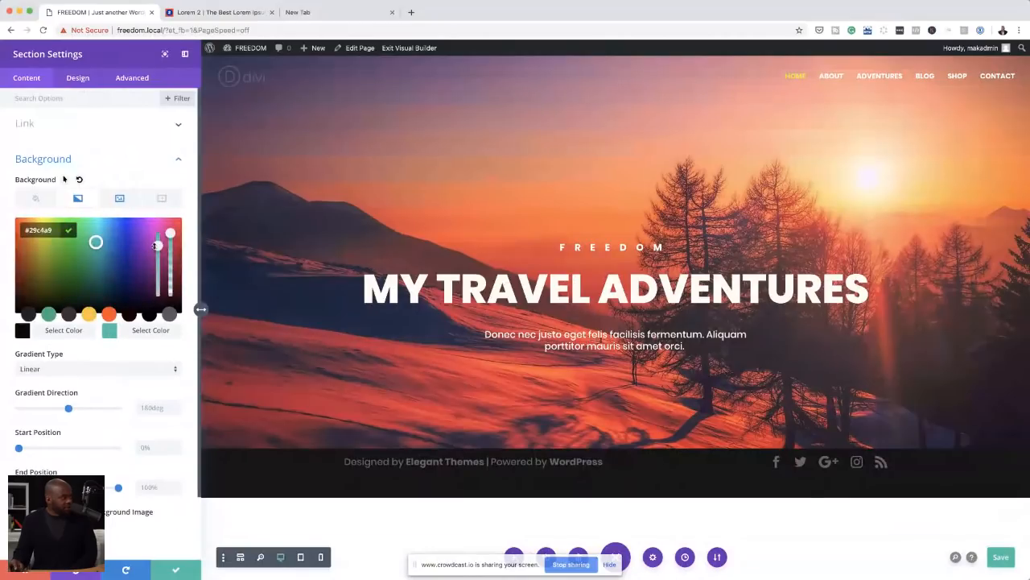
drag(170, 233, 173, 283)
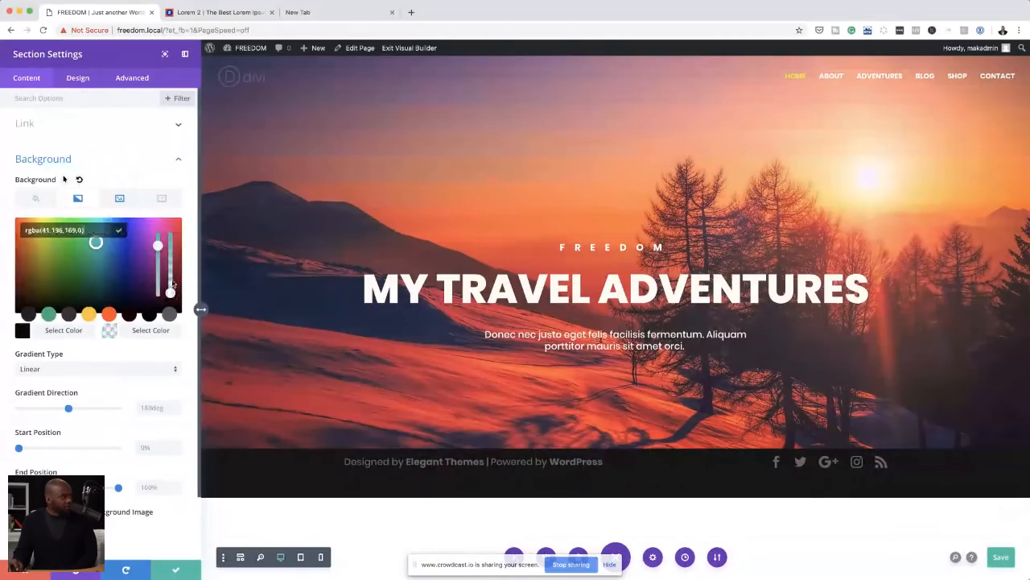
drag(158, 245, 158, 244)
click(150, 315)
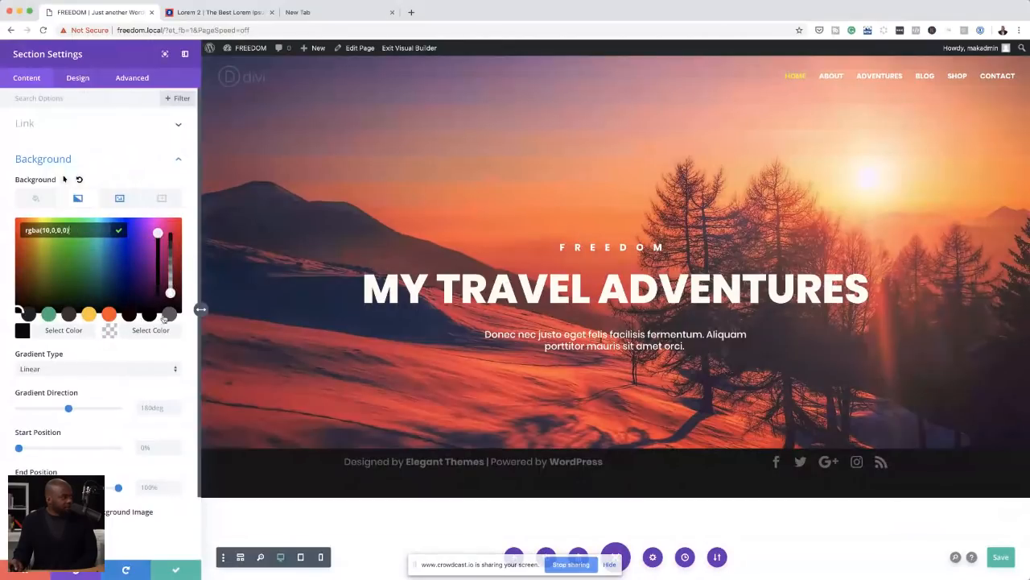
scroll(63, 179, down, 1)
scroll(64, 175, down, 1)
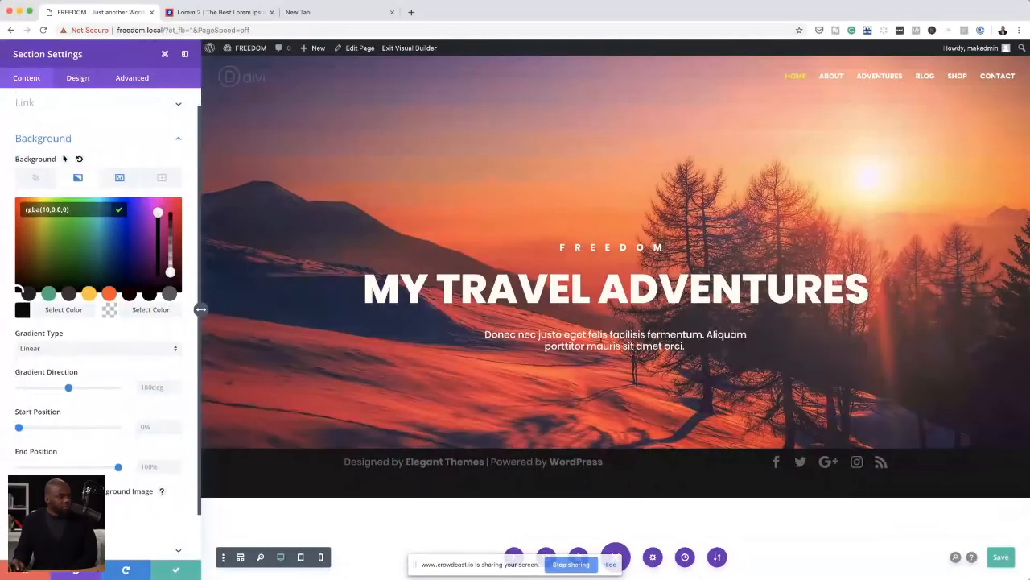
click(119, 209)
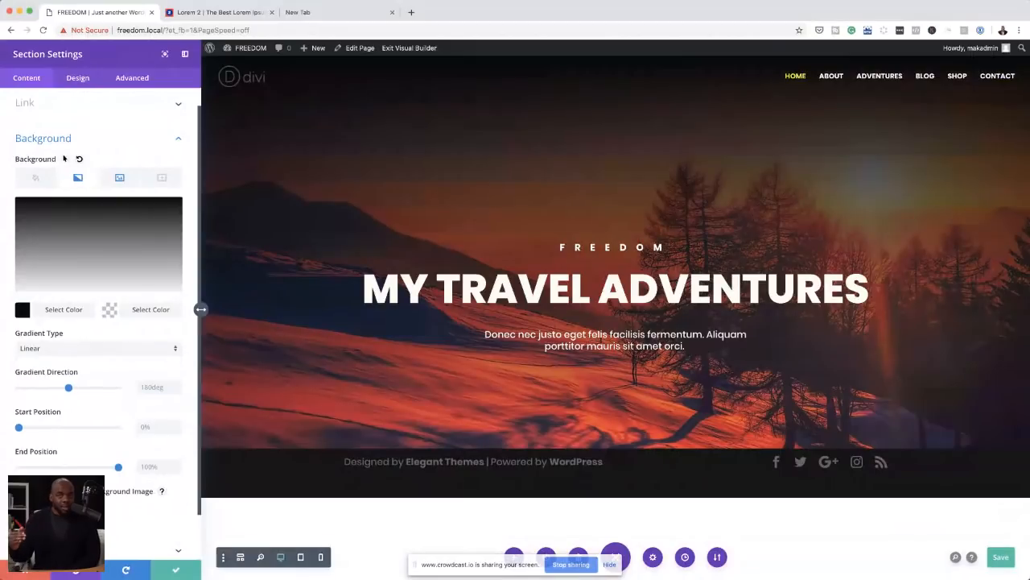
click(69, 388)
drag(56, 390, 2, 396)
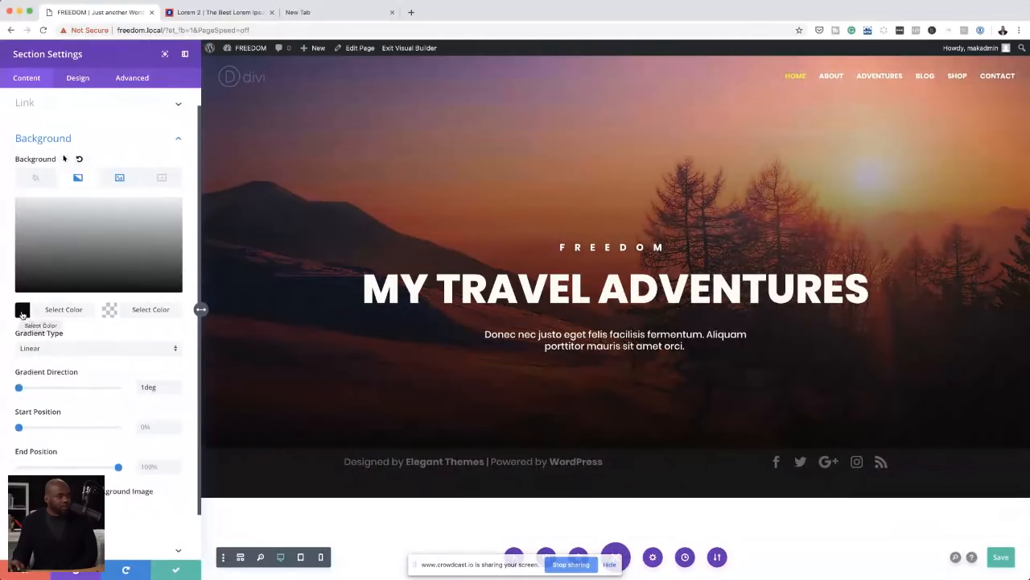
Step: Set the first colour of the hero section's gradient to #000000
click(23, 312)
click(22, 312)
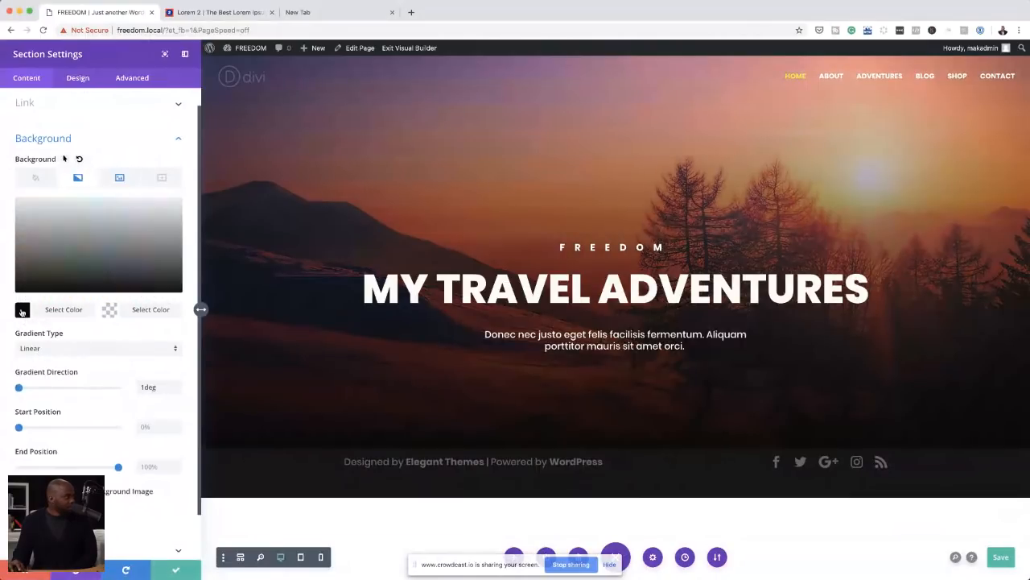
click(22, 312)
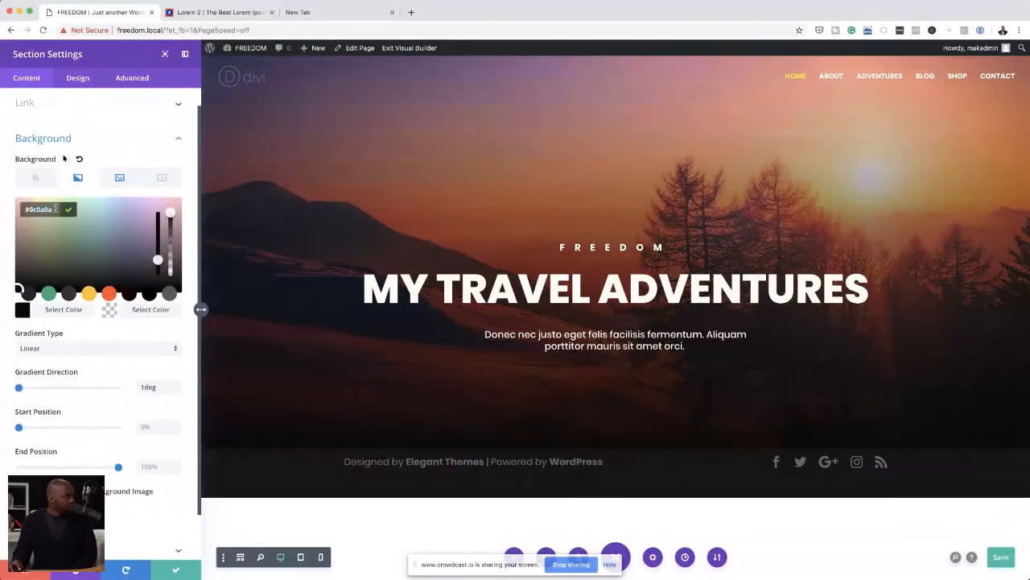
text(00)
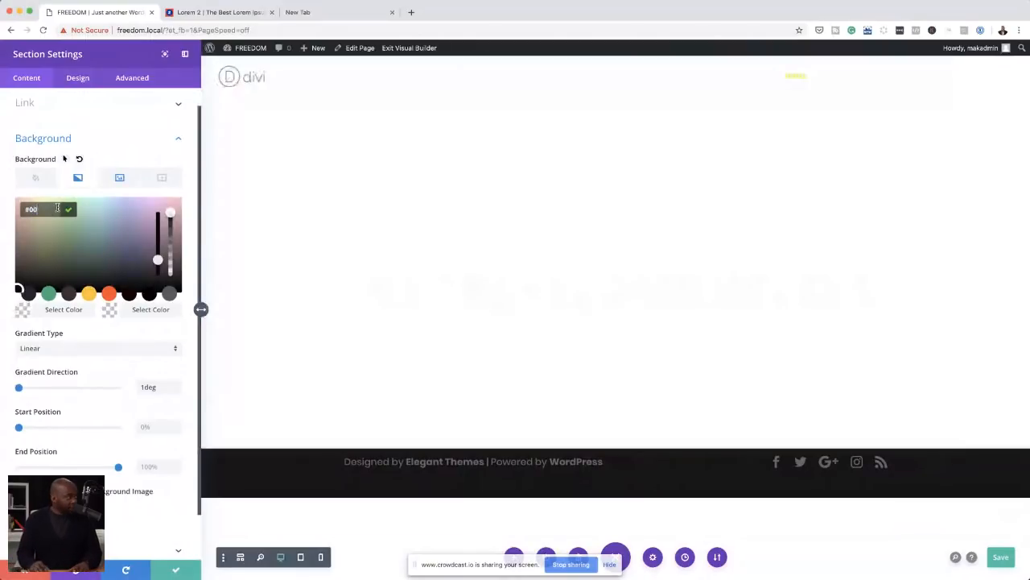
text(0000)
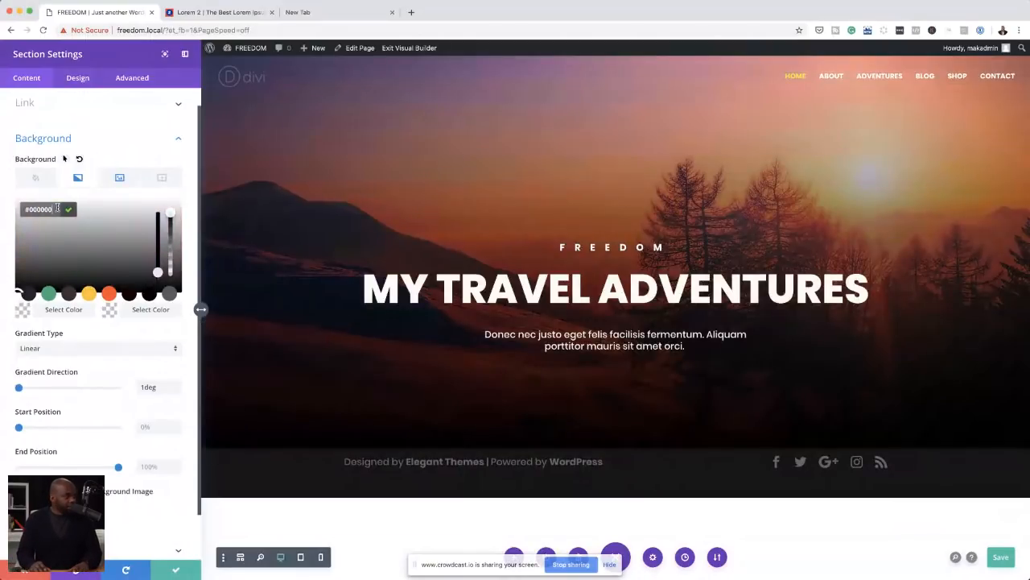
text(0)
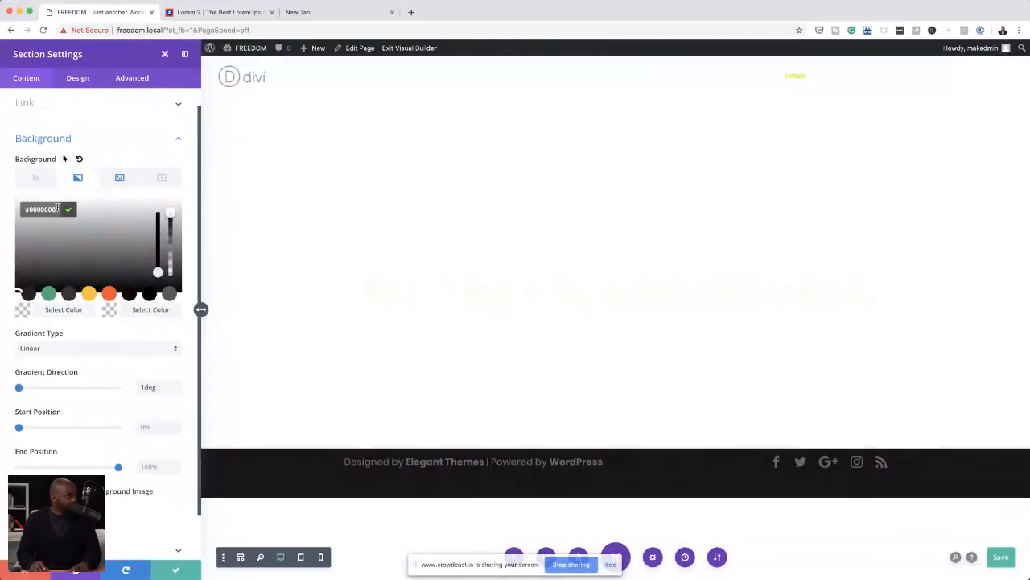
key(BackSpace)
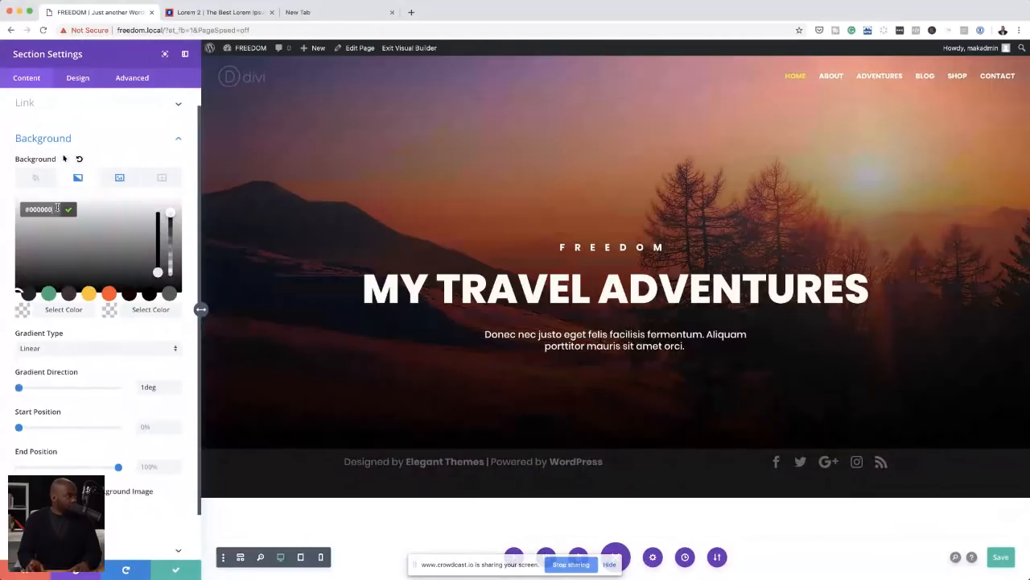
click(95, 330)
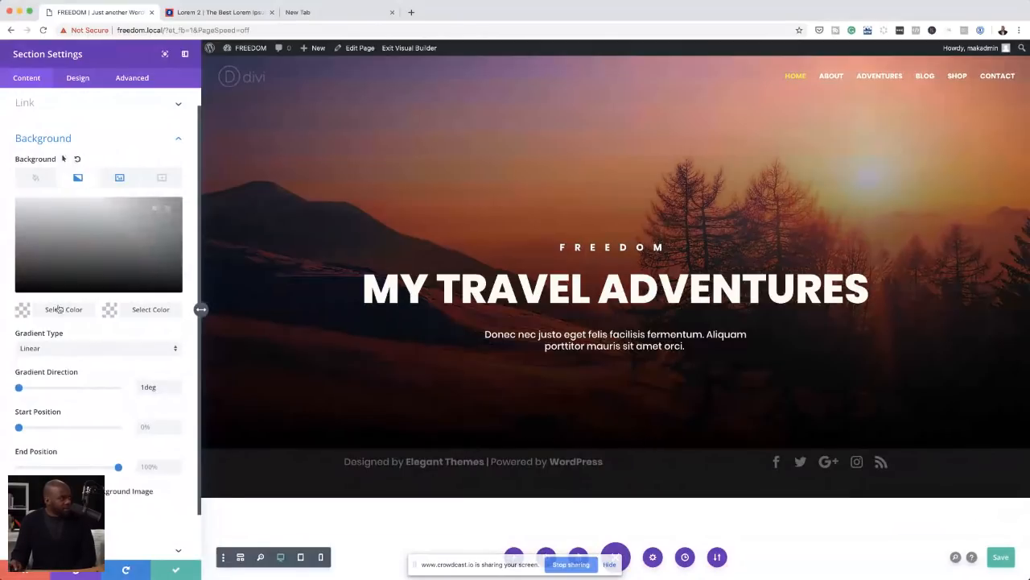
Step: Pick #0c0c0c as the gradient's first colour and transparent rgba(12,0,0,0) as its second colour
click(22, 311)
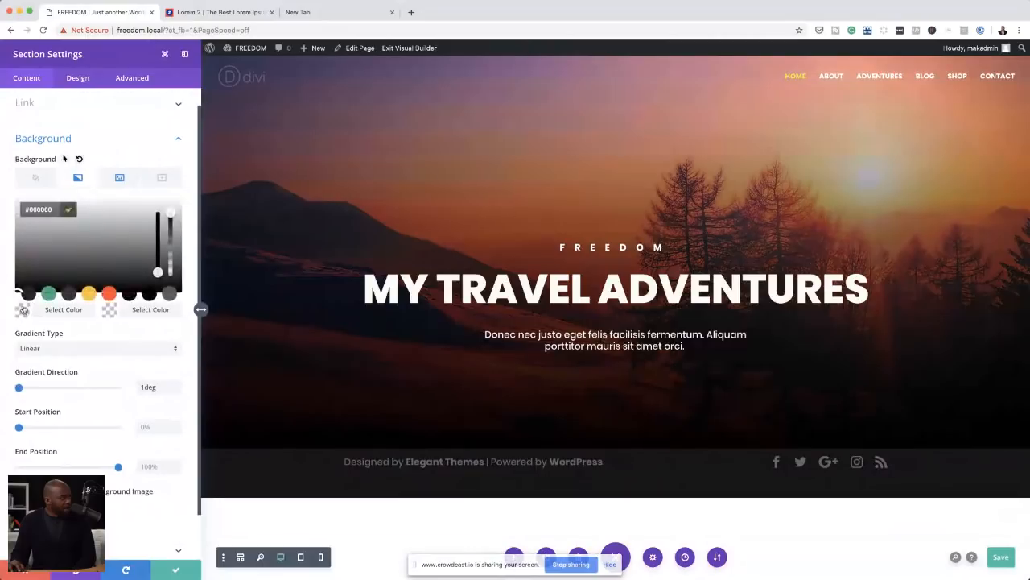
click(32, 245)
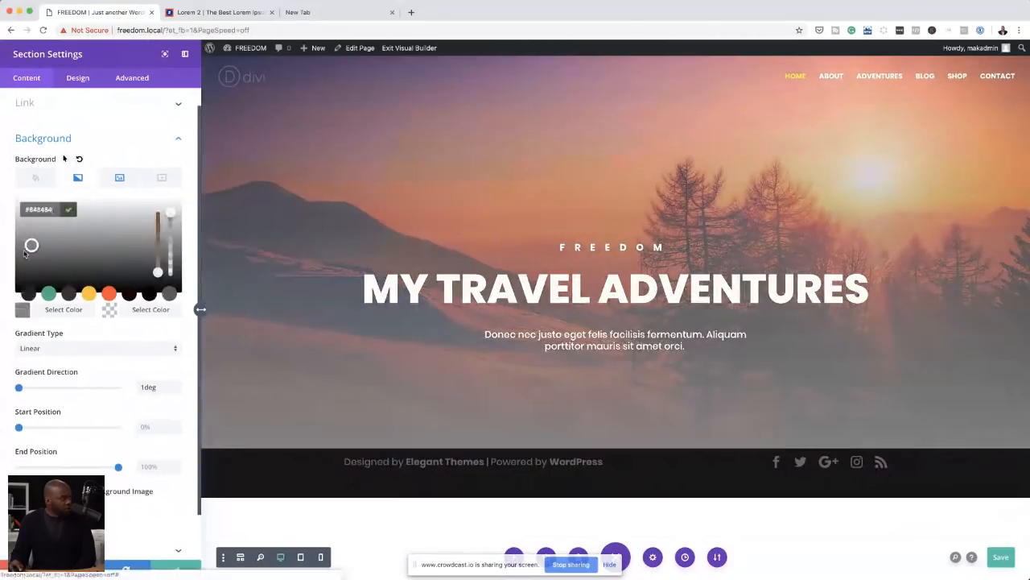
drag(32, 244, 4, 300)
click(31, 213)
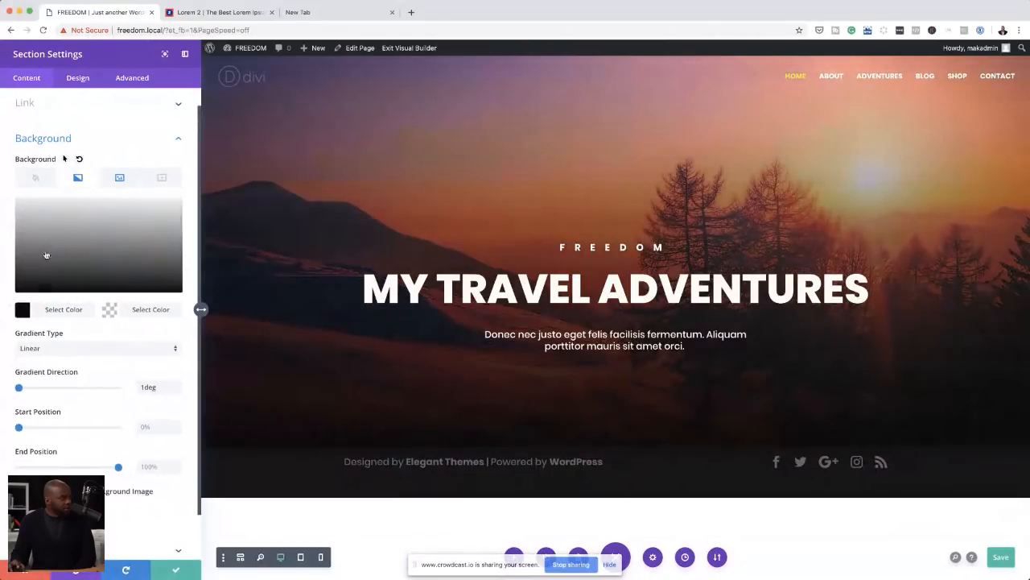
click(109, 309)
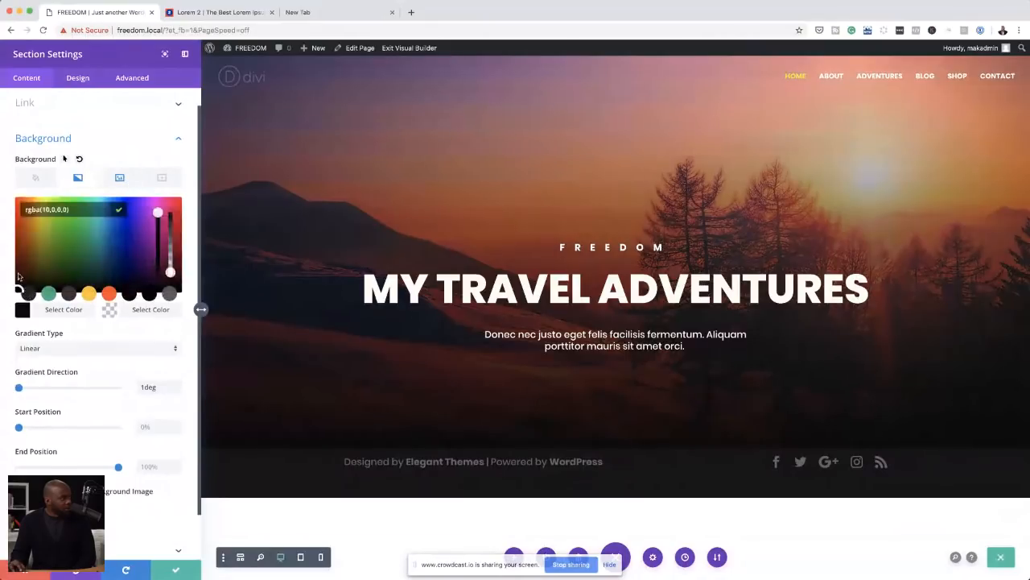
drag(25, 265, 4, 300)
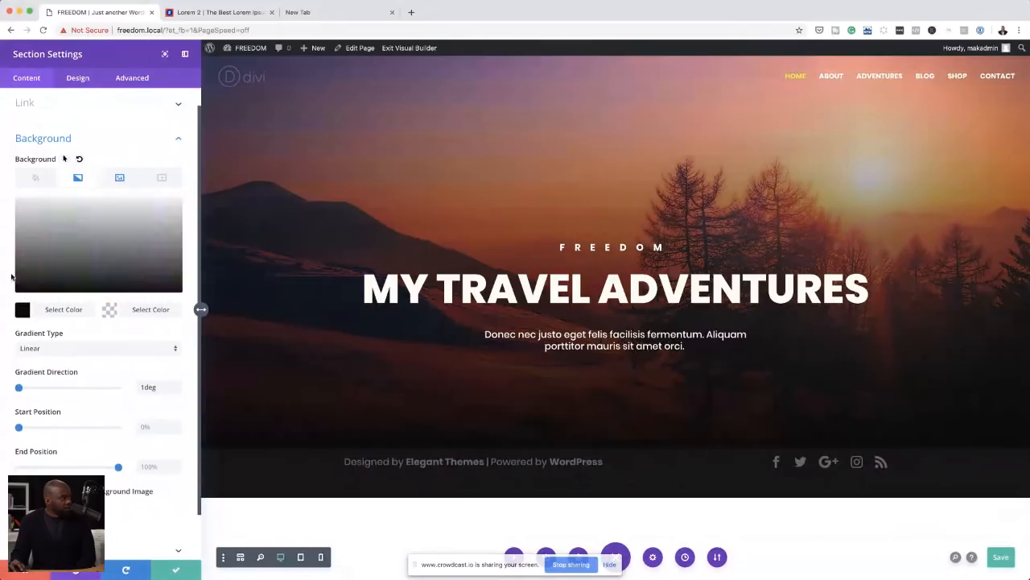
Step: Check the section's background image options, then raise the gradient's second colour to full opacity
click(119, 178)
click(66, 181)
click(119, 178)
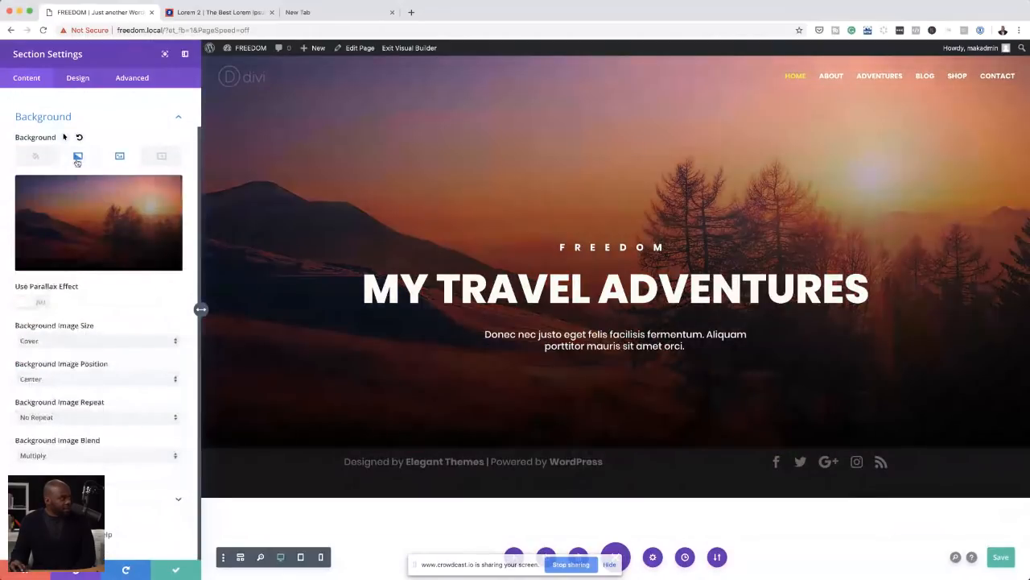
click(77, 160)
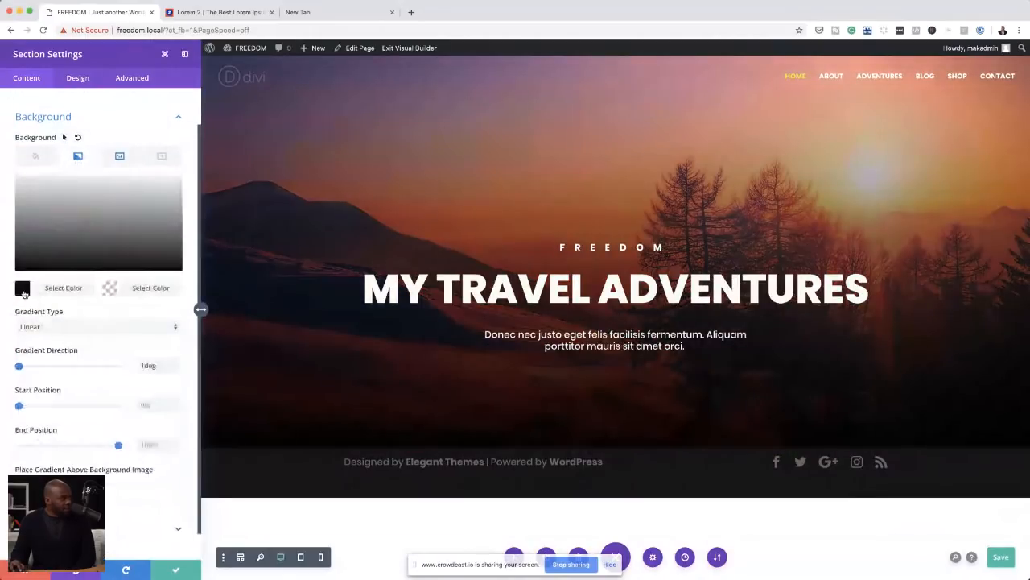
click(113, 289)
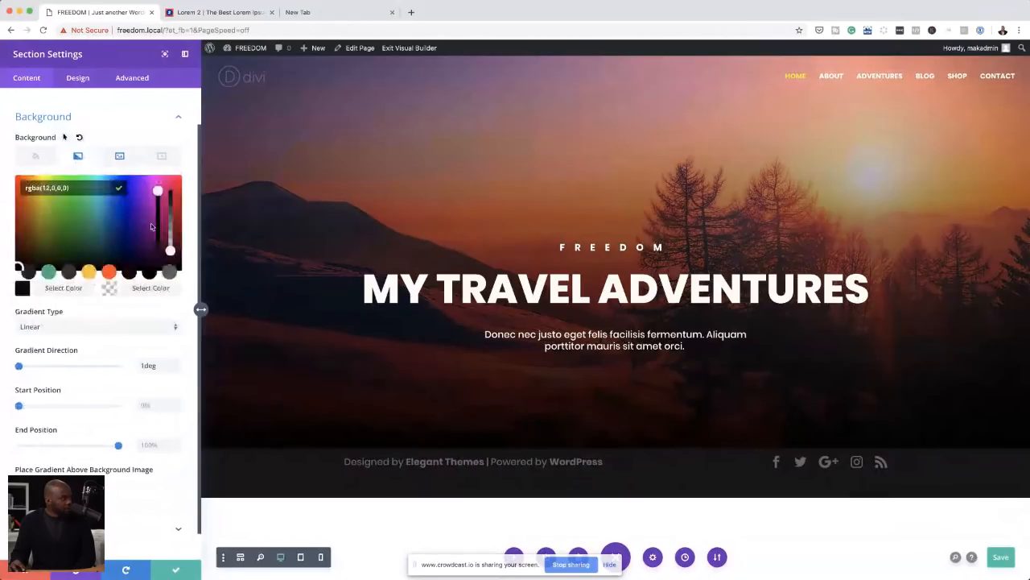
drag(170, 251, 174, 179)
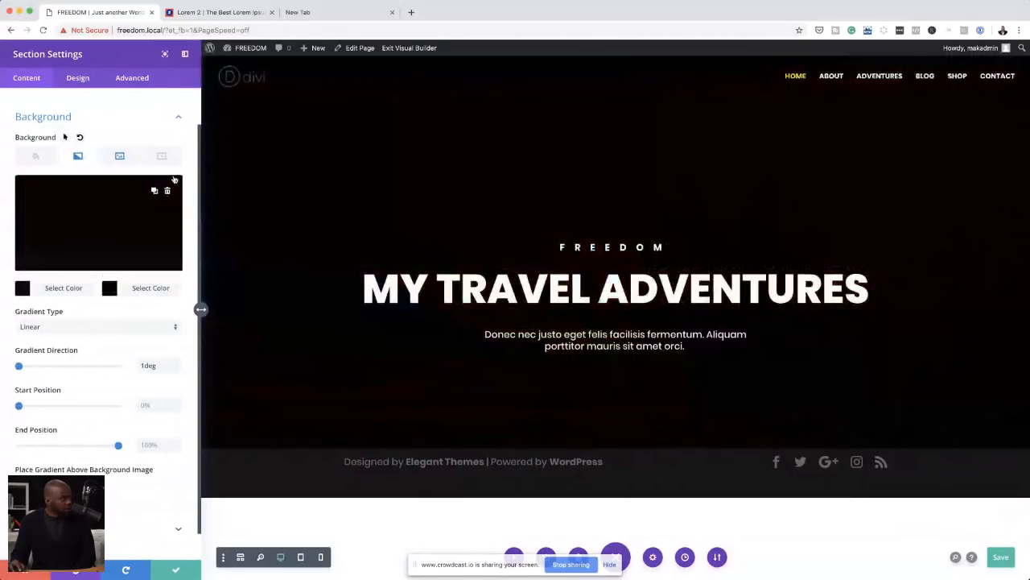
Step: Replace the gradient's second colour with #000000
click(110, 289)
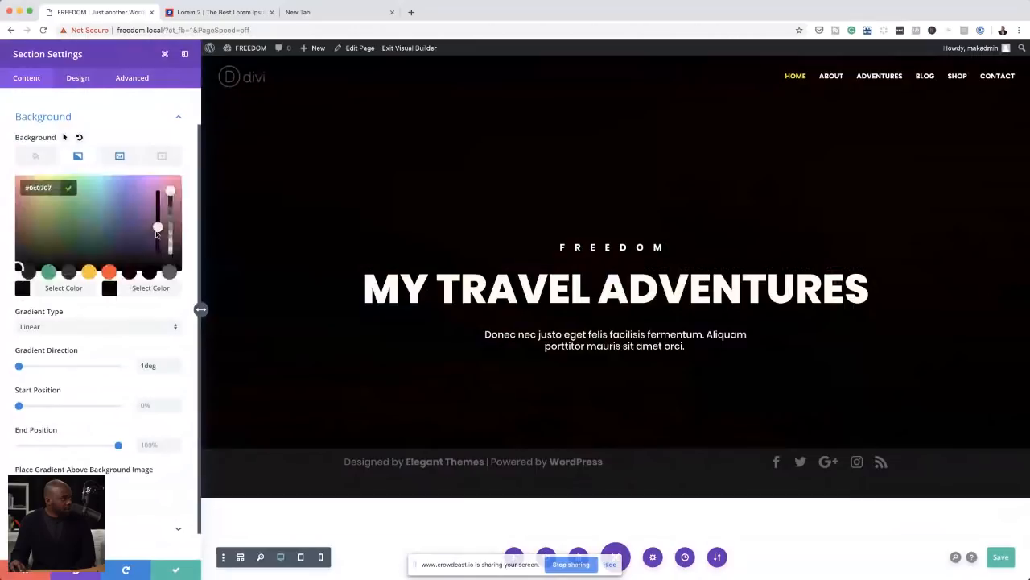
drag(157, 231, 158, 253)
drag(171, 192, 171, 178)
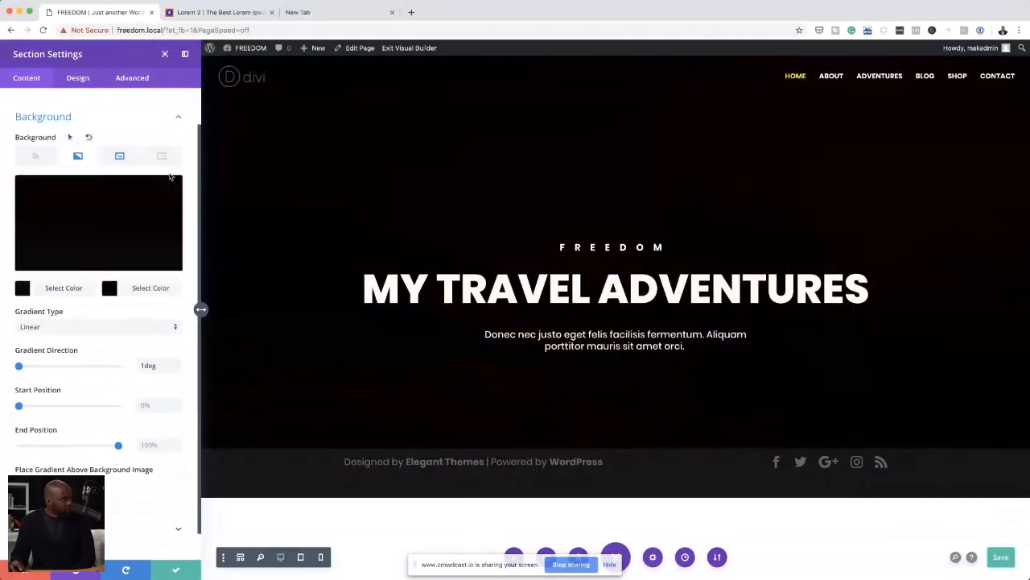
click(111, 289)
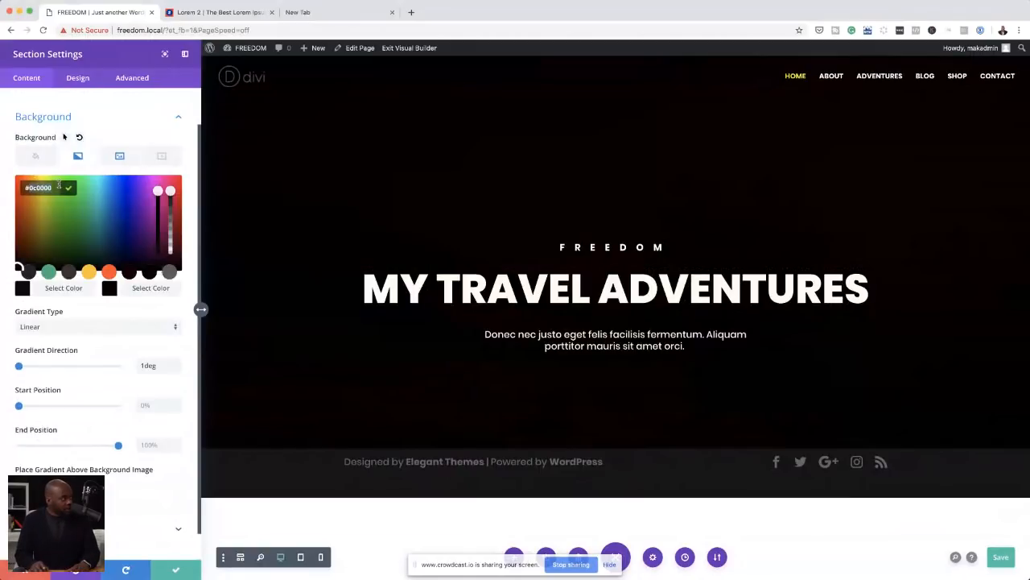
key(BackSpace)
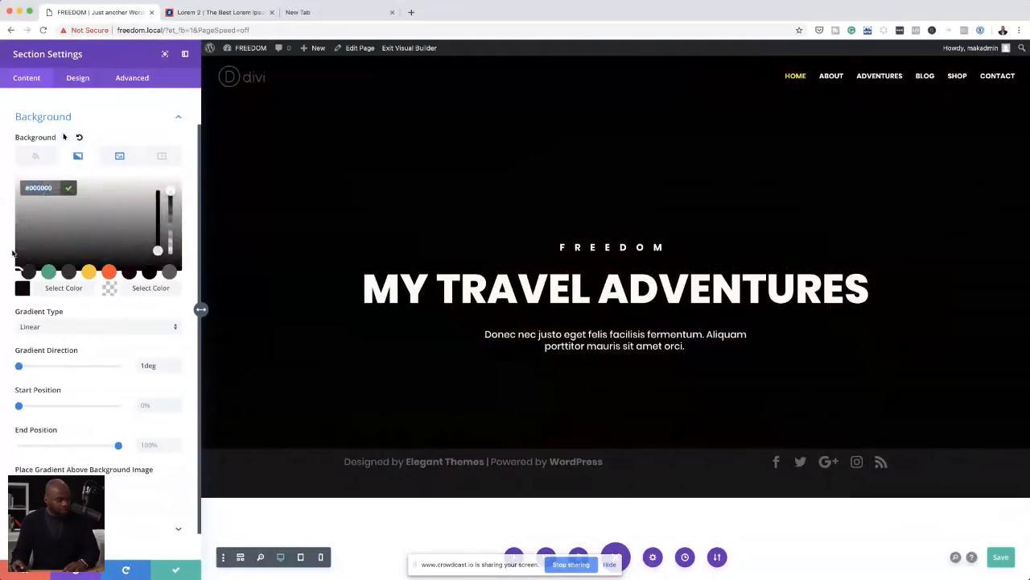
Step: Change the gradient's first colour to #000000 and save the hero section
click(22, 293)
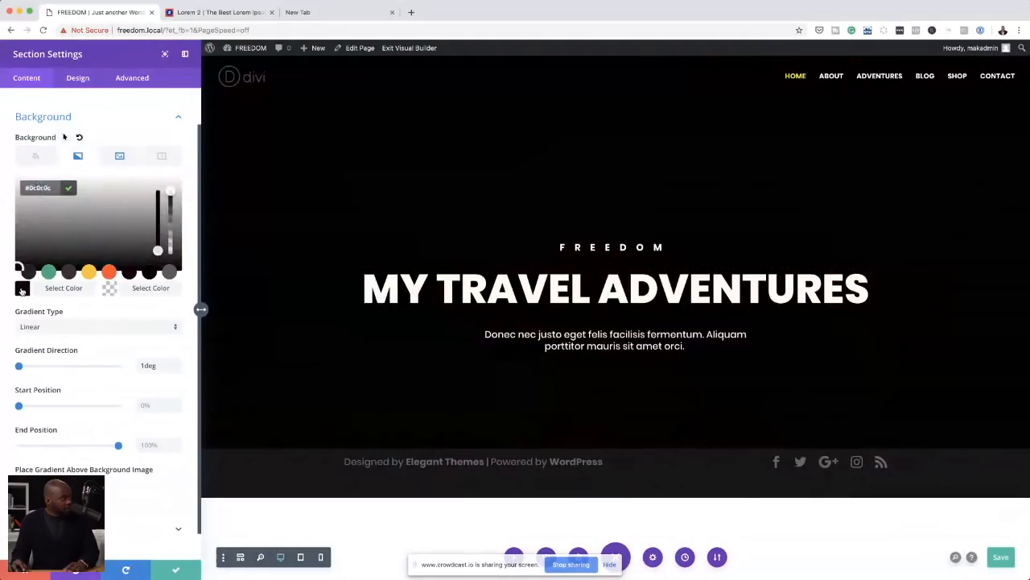
text(#000000)
click(32, 189)
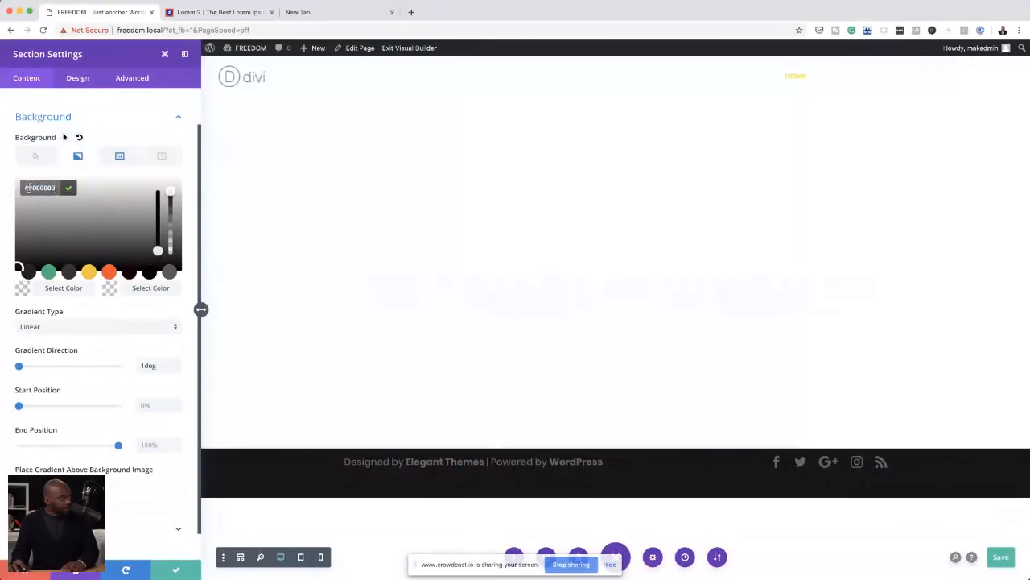
key(BackSpace)
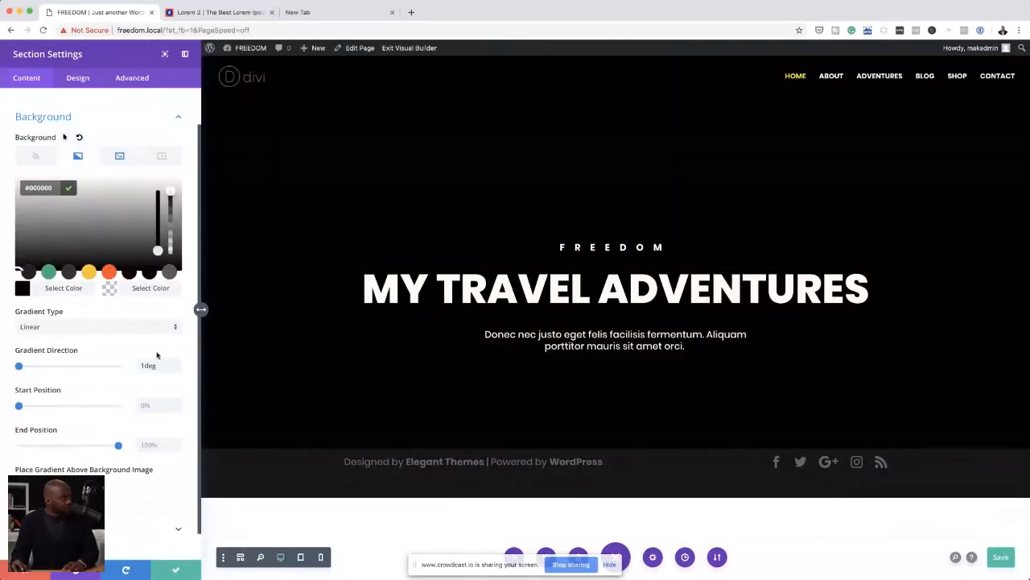
click(175, 570)
Step: Change the second colour of the hero section's background gradient to white, keeping the first black, and save the section settings
click(27, 108)
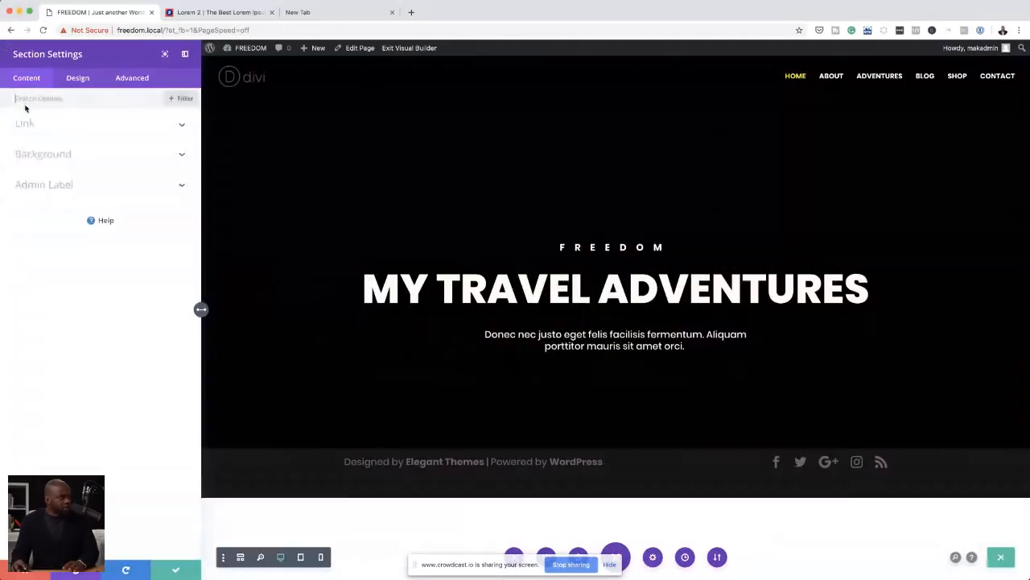
click(55, 154)
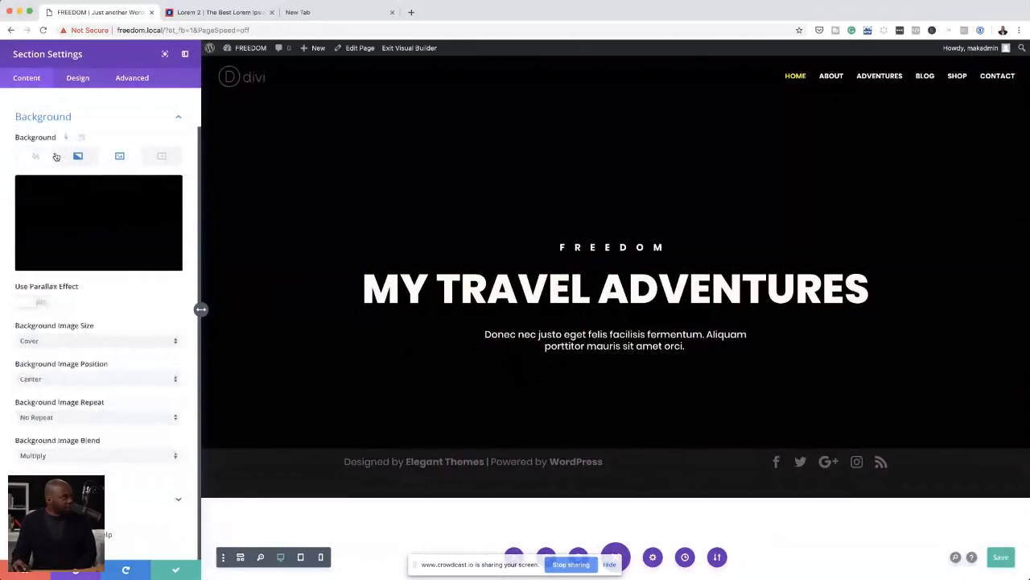
click(82, 157)
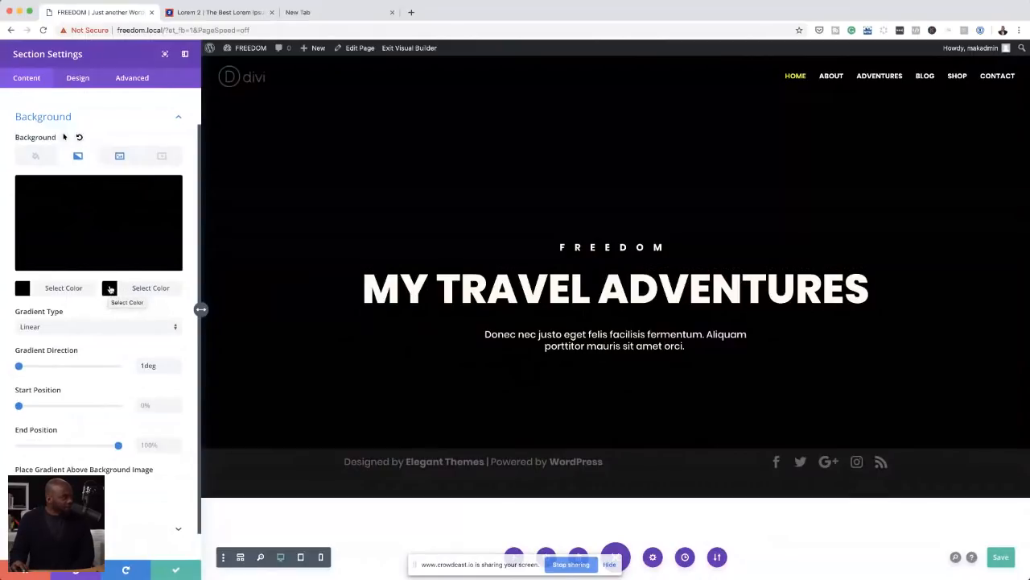
scroll(128, 422, down, 1)
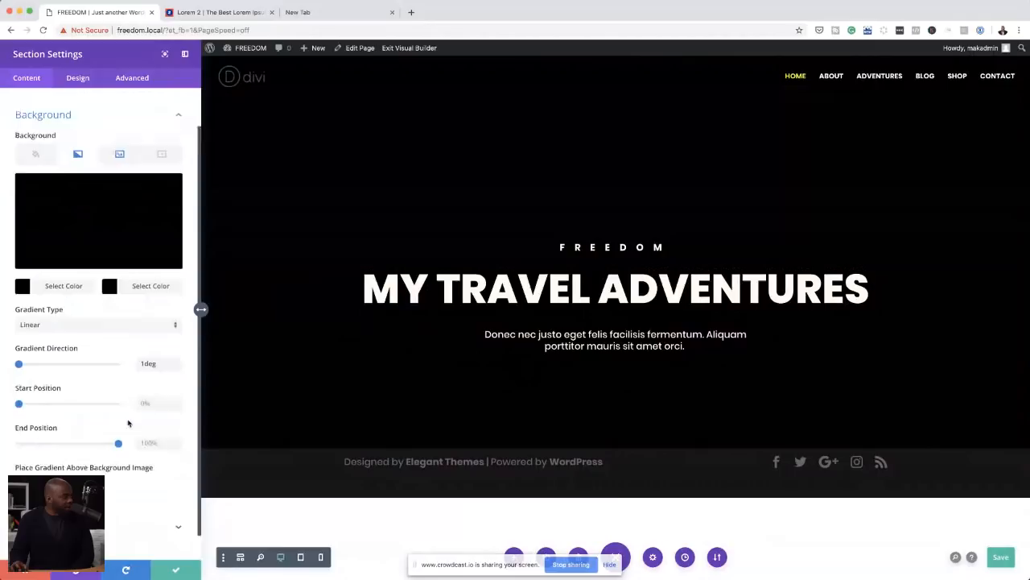
scroll(128, 423, down, 2)
click(120, 128)
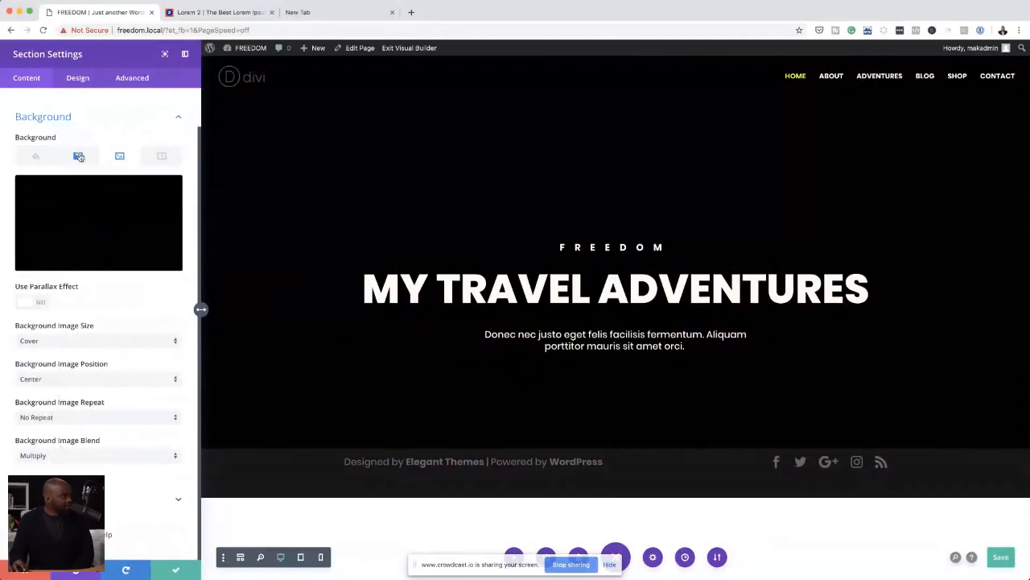
click(79, 157)
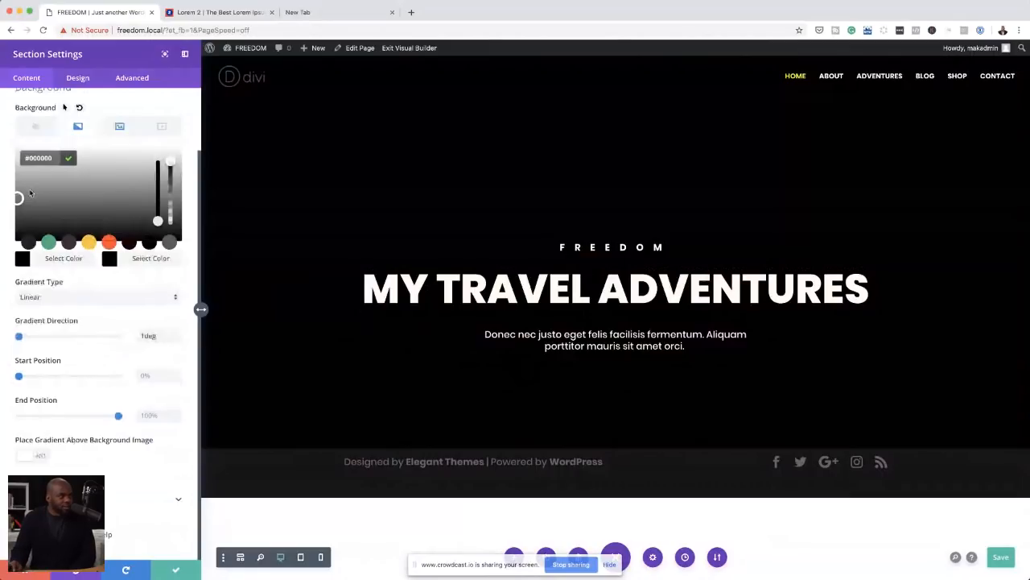
click(69, 158)
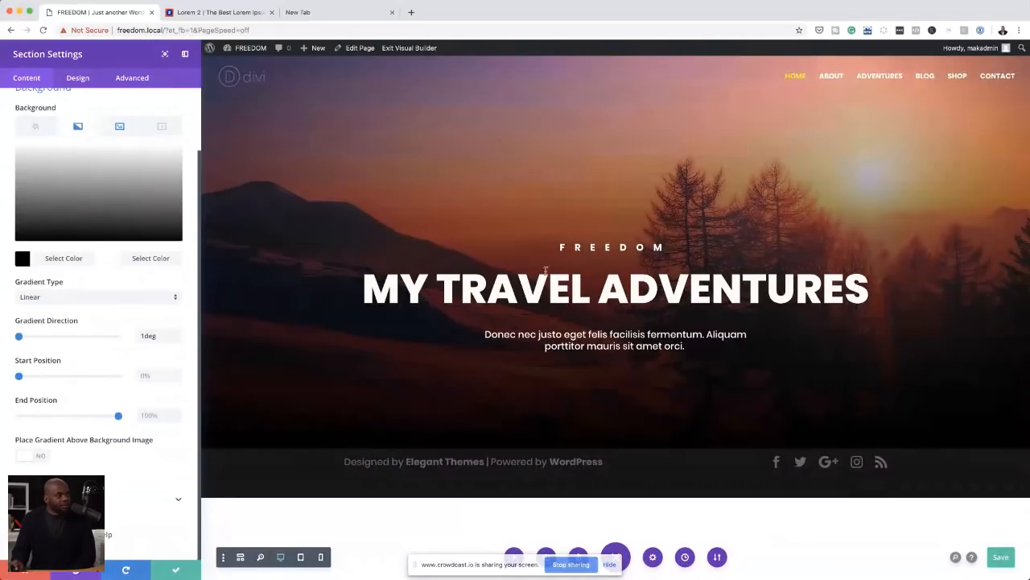
click(177, 570)
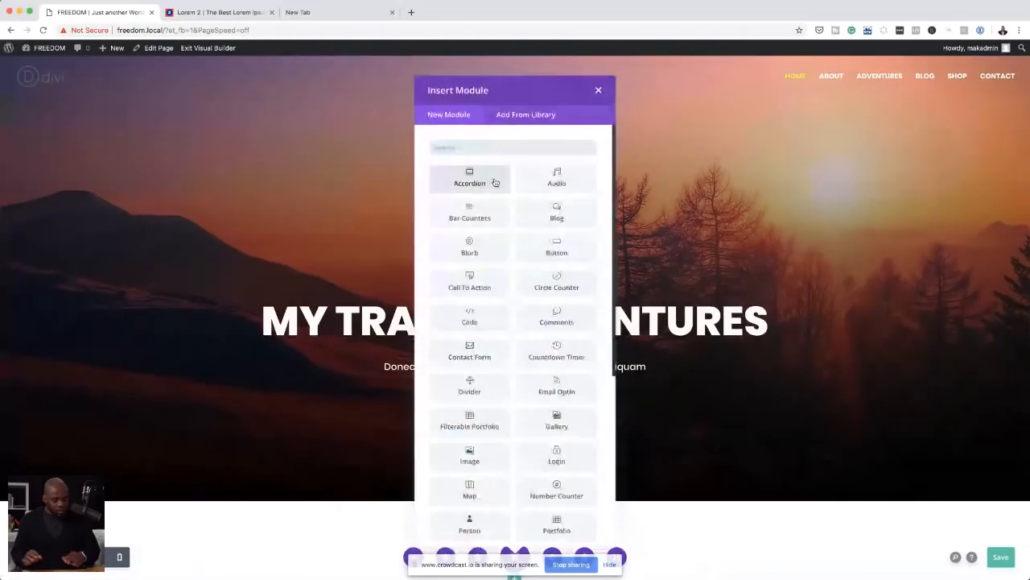
Step: Insert a Video module below the hero, set action-adult-adventure-1058958.jpg as its overlay image, and save the module
text(video)
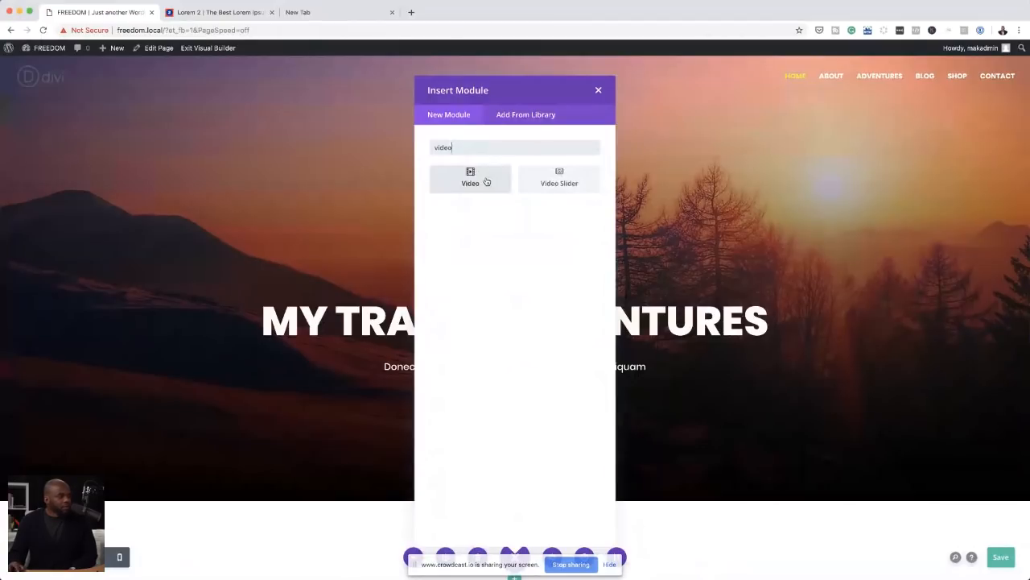
click(486, 182)
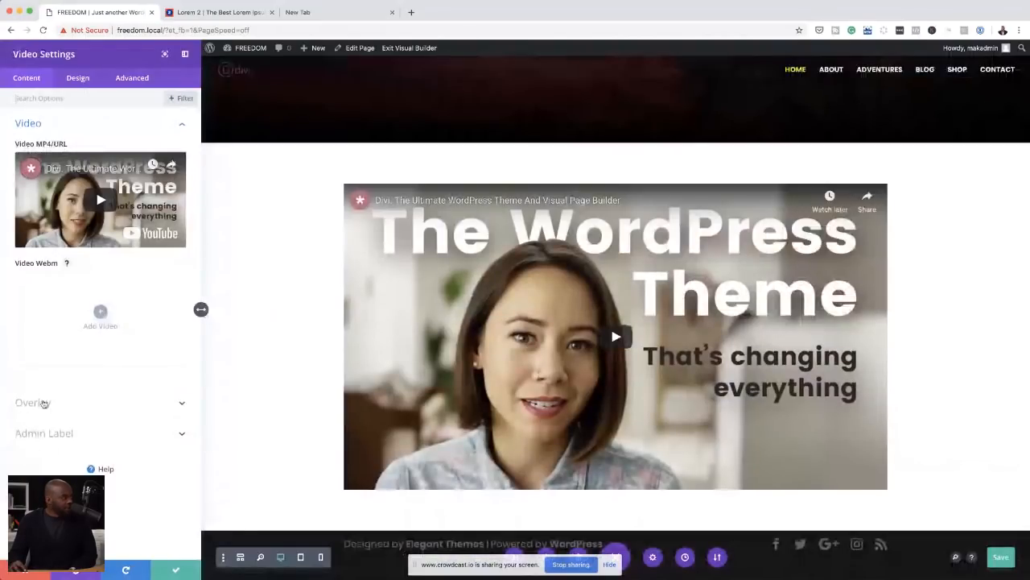
click(45, 403)
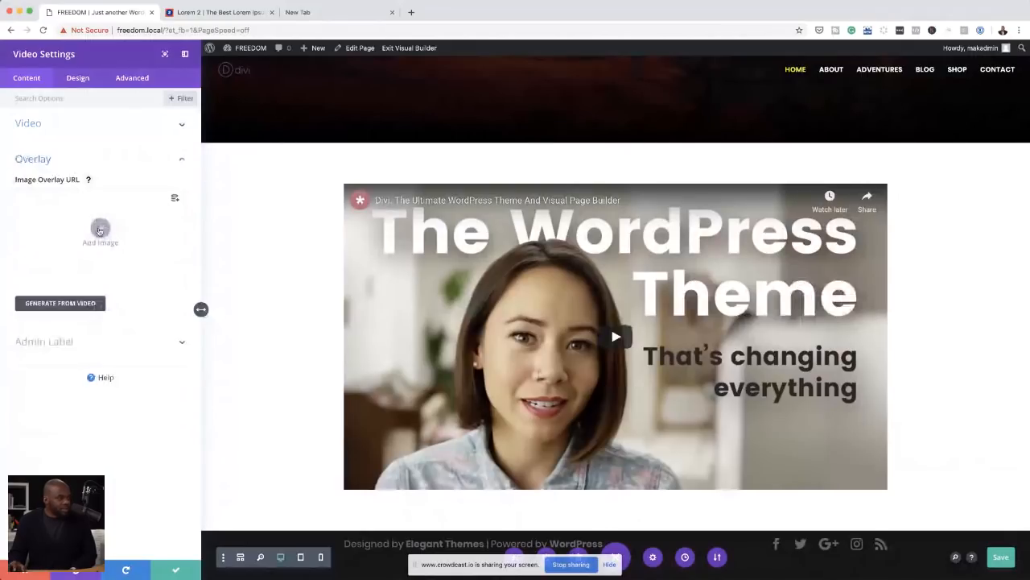
click(100, 231)
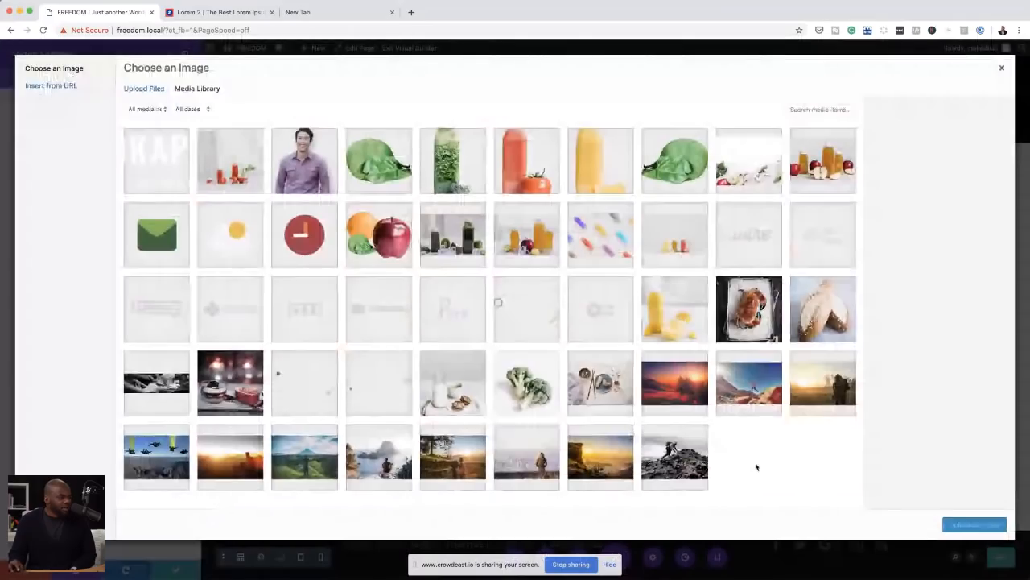
click(691, 464)
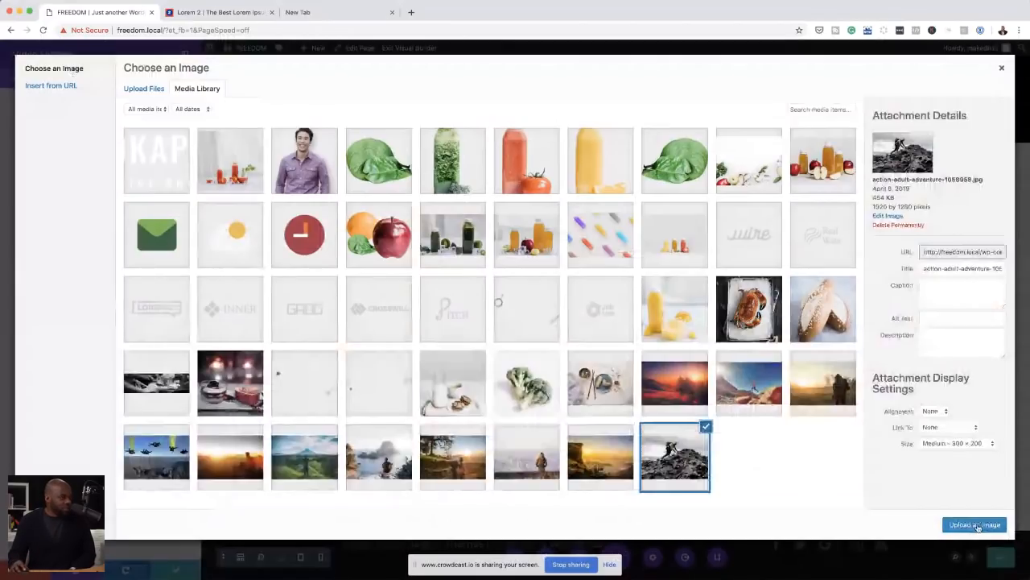
click(975, 525)
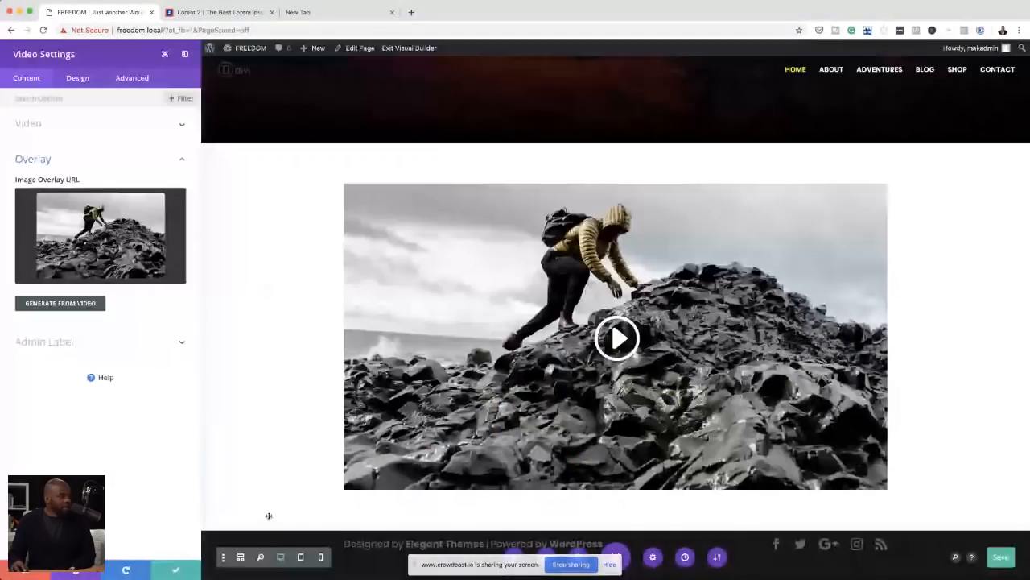
click(177, 571)
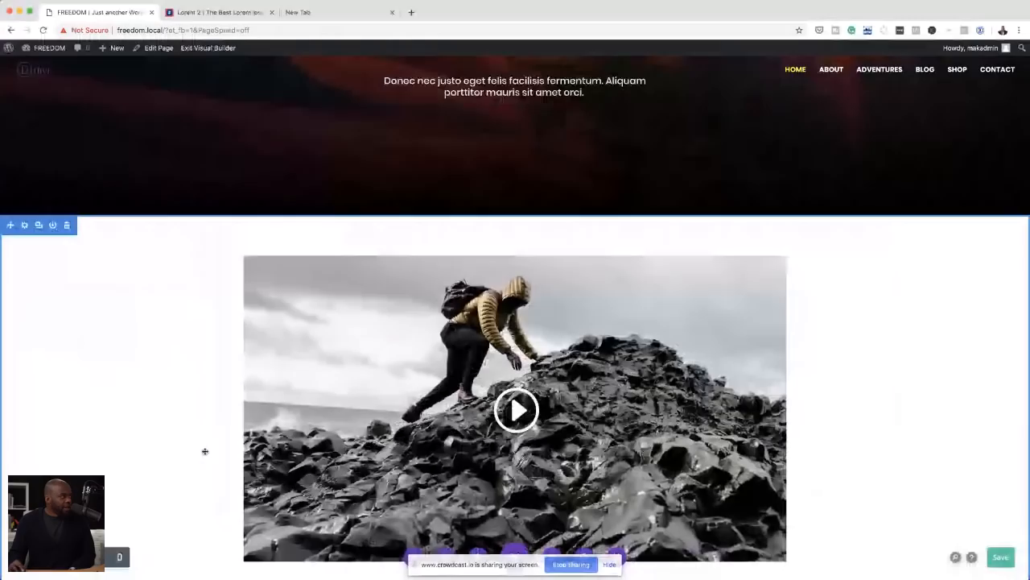
Step: Set the background colour of the section containing the video to #000000
click(25, 225)
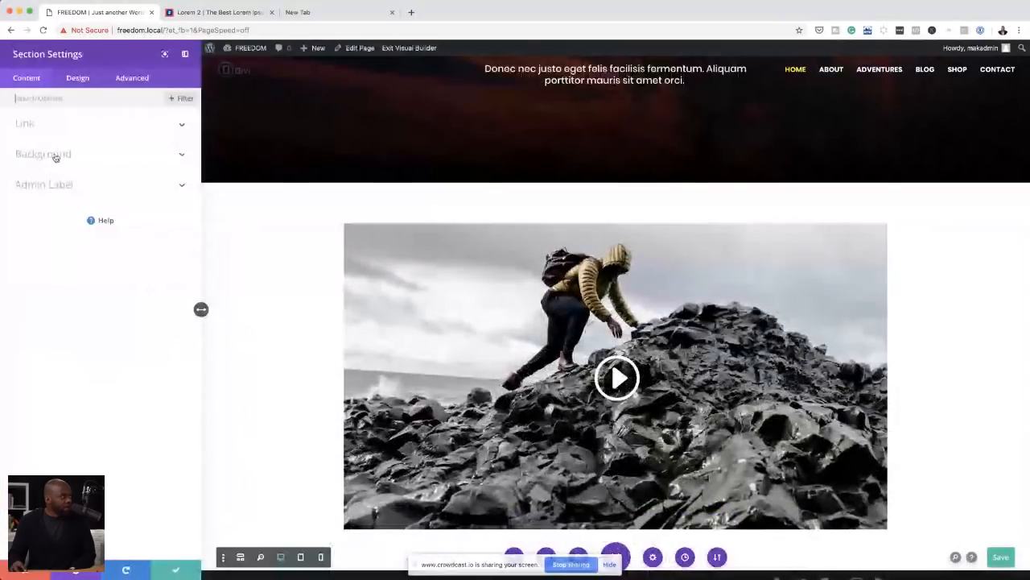
click(55, 155)
click(99, 256)
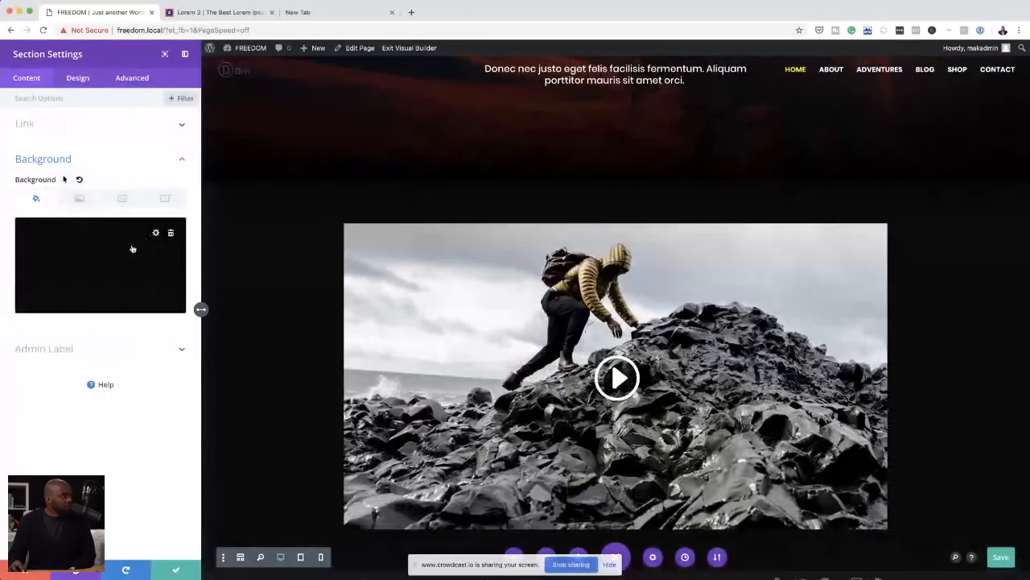
click(131, 244)
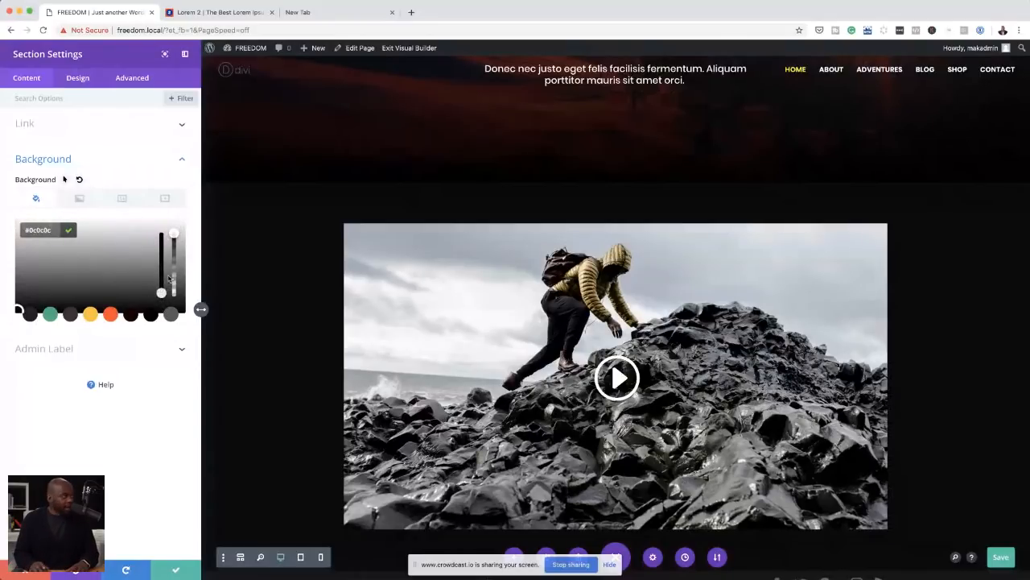
key(BackSpace)
text(0)
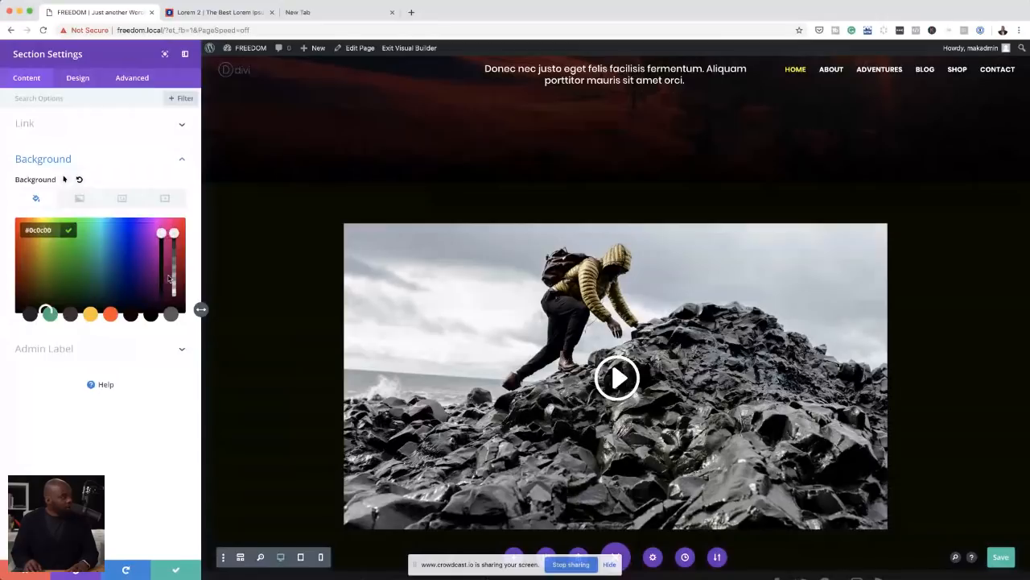
key(BackSpace)
text(0)
key(Left)
key(Left)
key(BackSpace)
text(0)
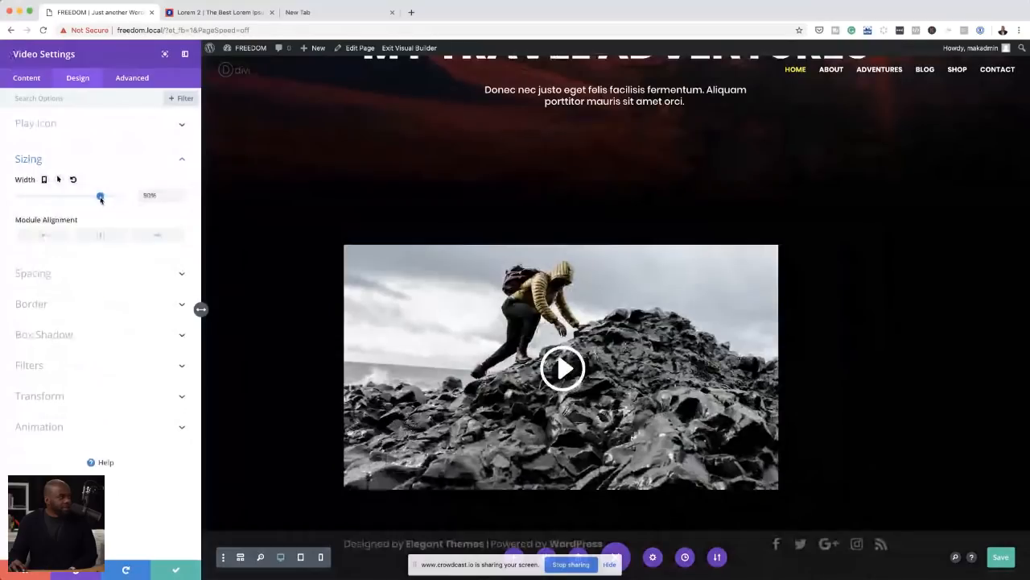
Step: Centre the video module at 80% width and set its play icon colour to #ffc423
click(100, 235)
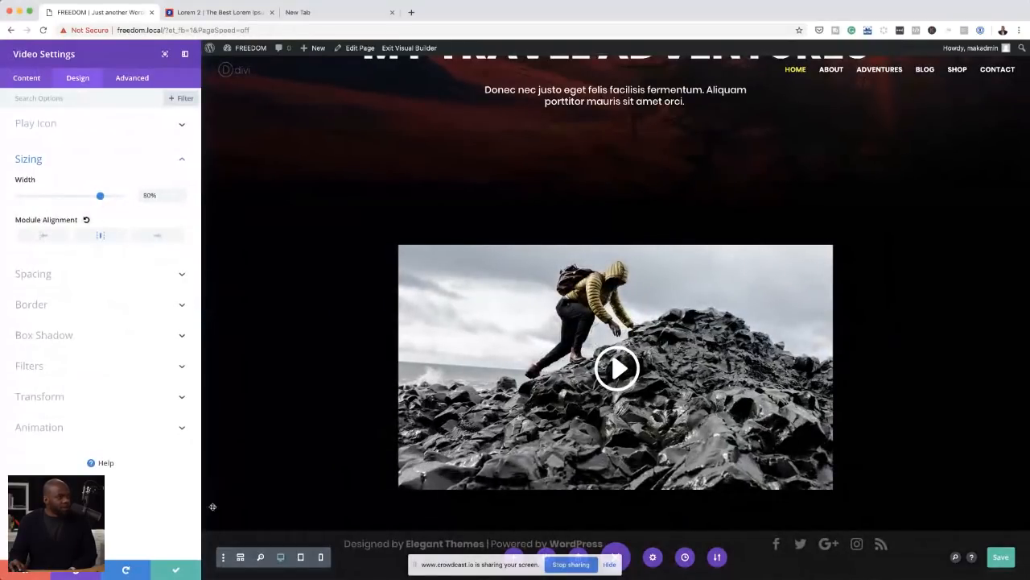
click(43, 127)
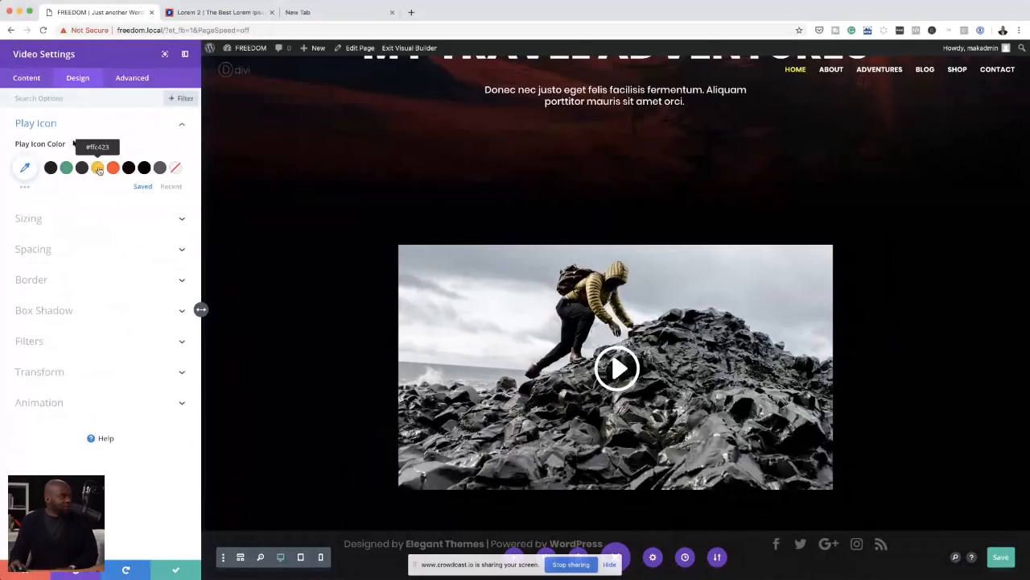
click(97, 168)
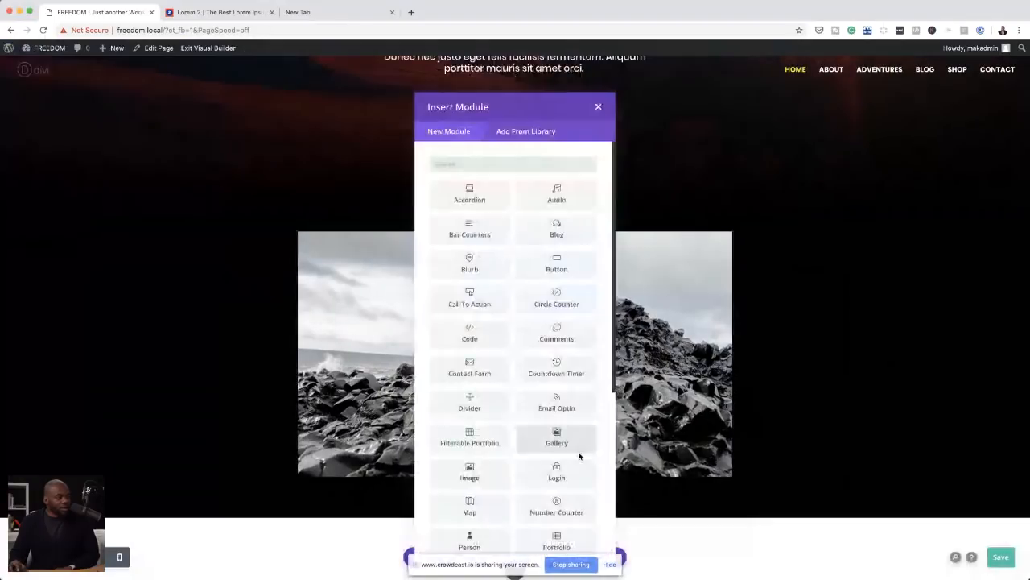
Step: Insert a Gallery module showing four adventure photos below the video, with titles, captions and pagination turned off, and save it
text(galle)
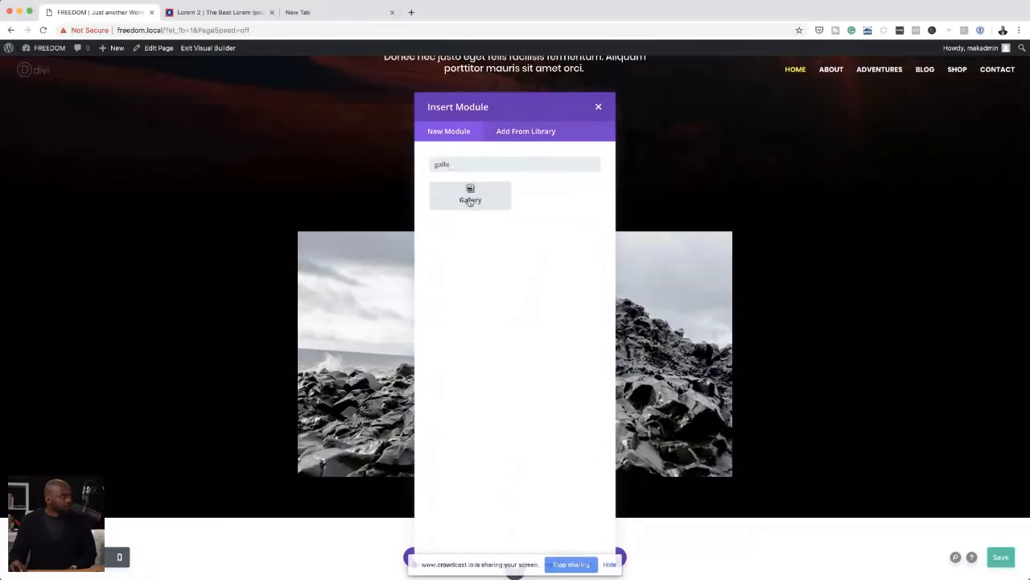
click(471, 201)
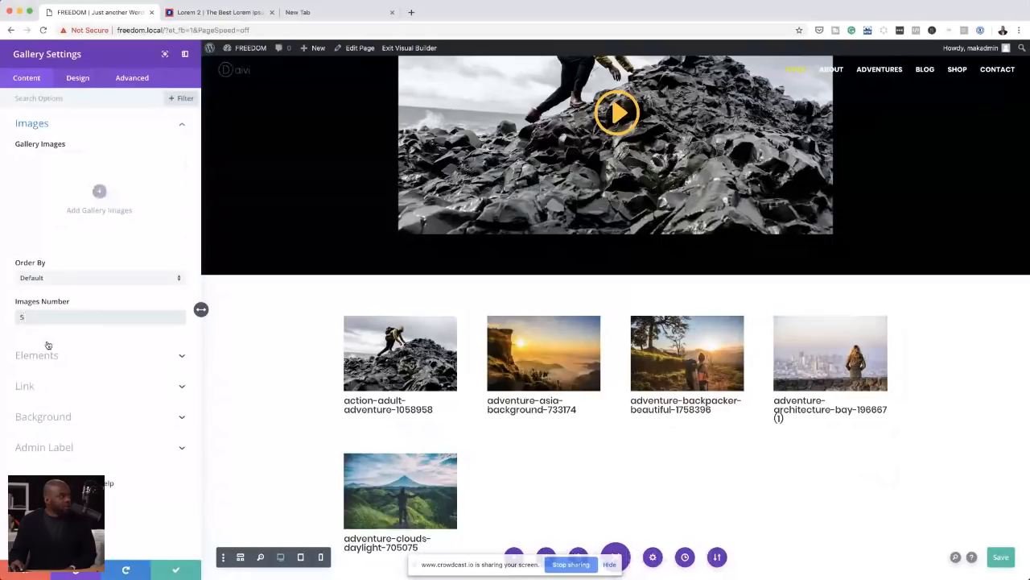
click(48, 348)
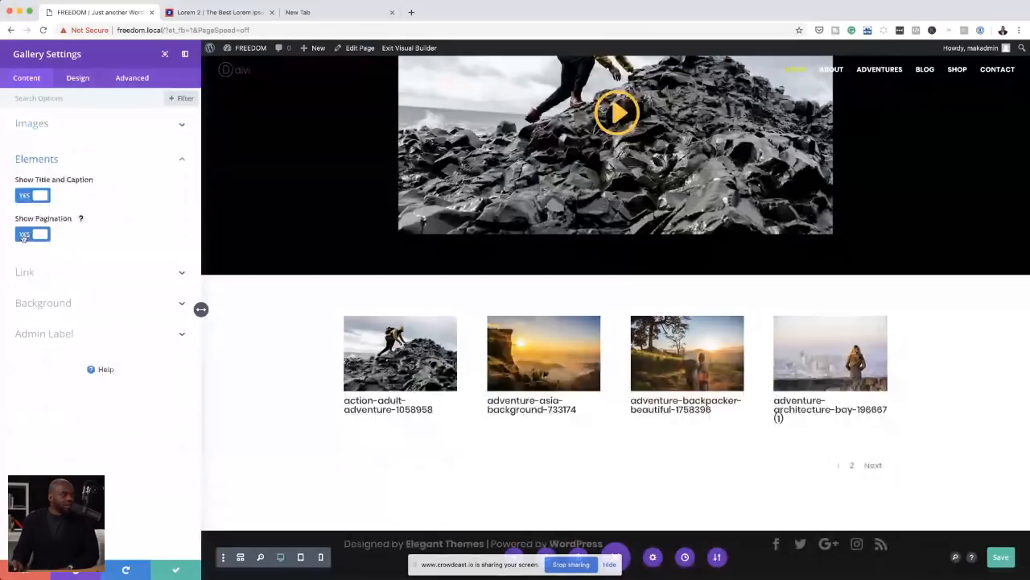
click(24, 236)
click(31, 196)
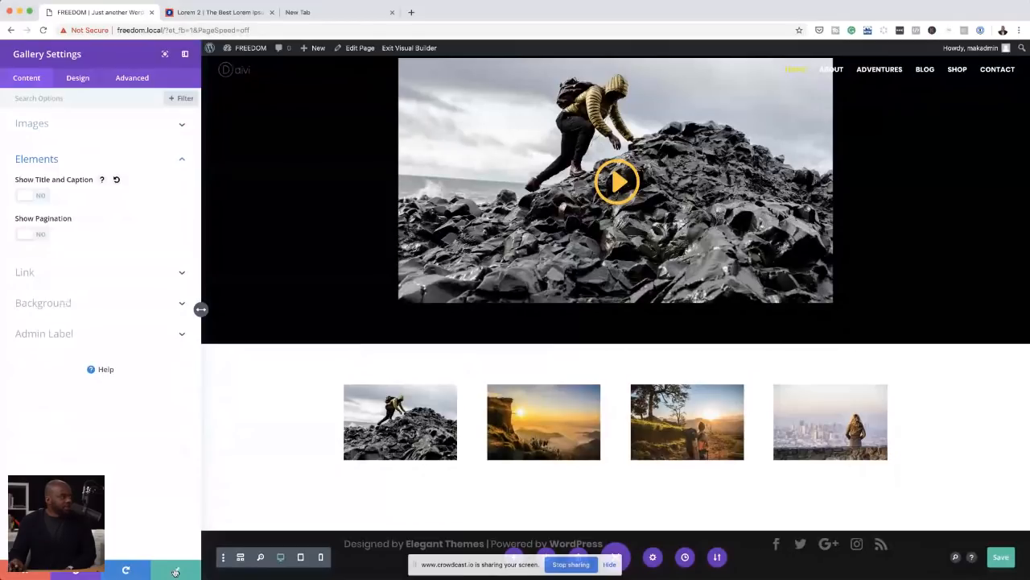
click(175, 571)
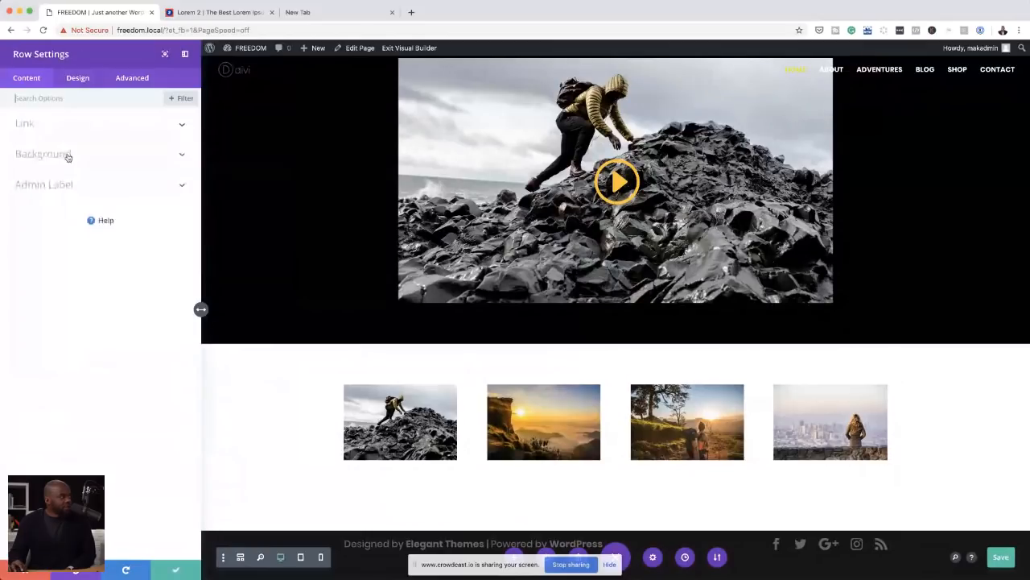
Step: Make the gallery's row fullwidth with a custom gutter width of 1 and save the row settings
click(74, 79)
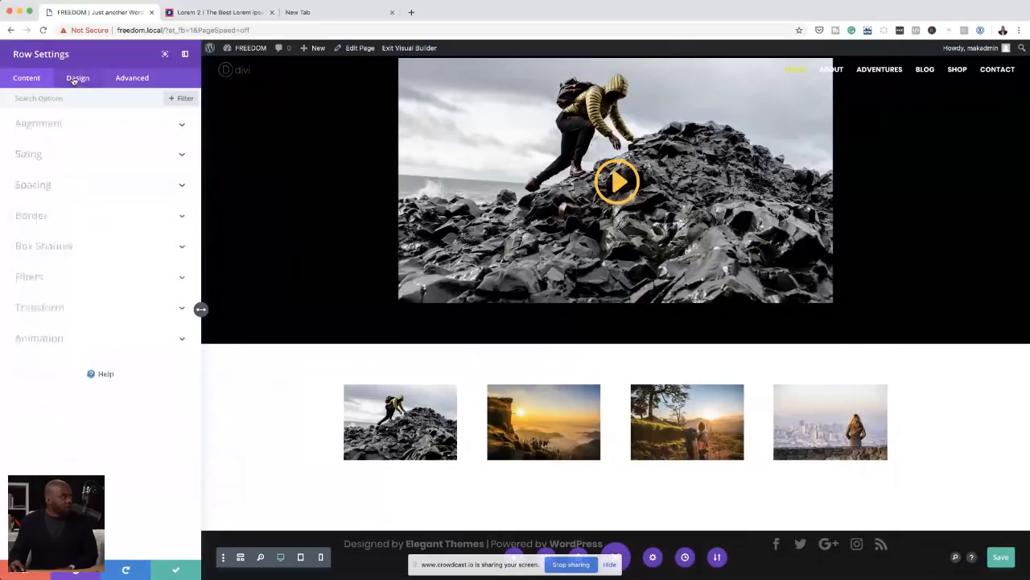
click(38, 156)
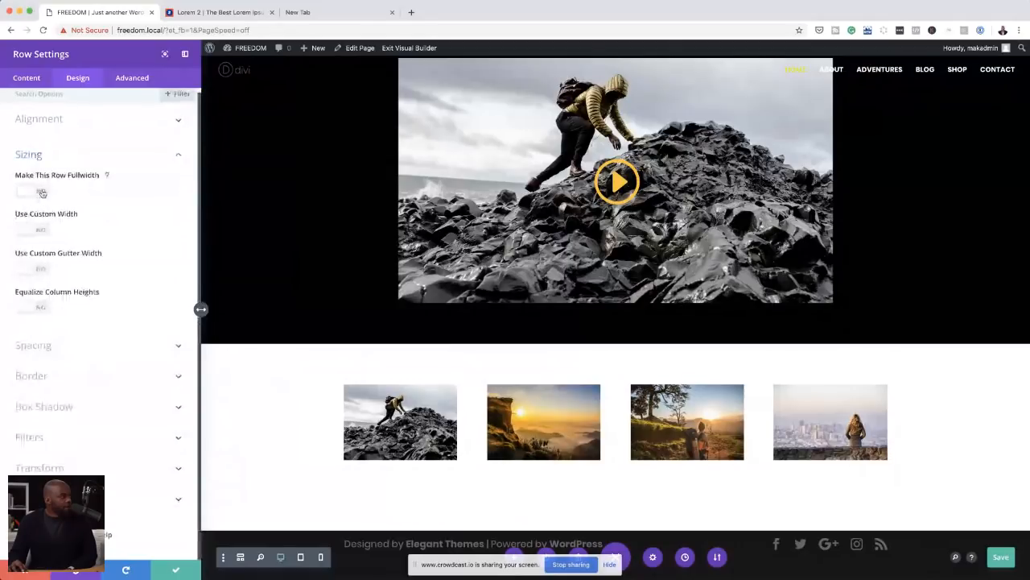
click(42, 192)
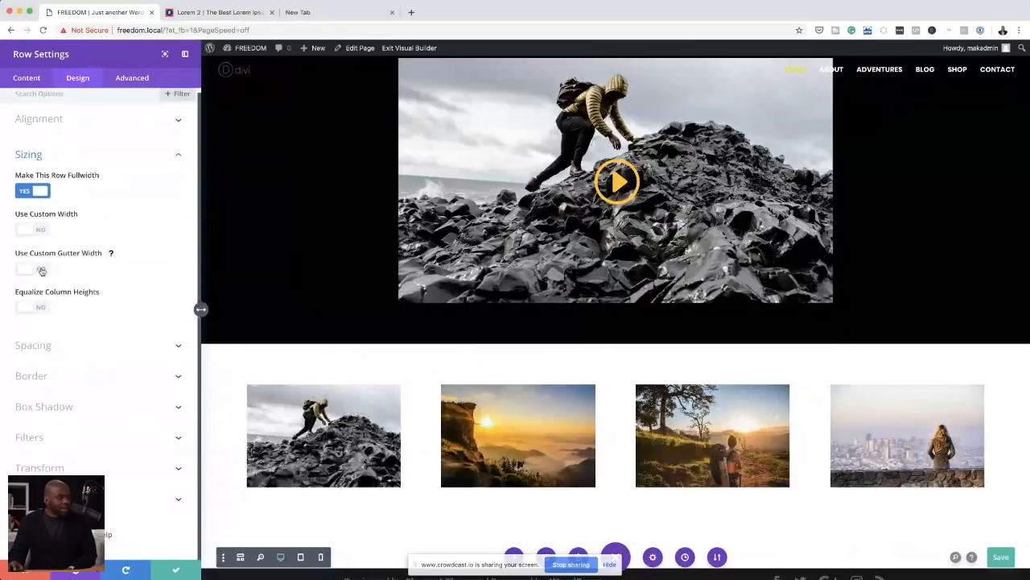
click(40, 270)
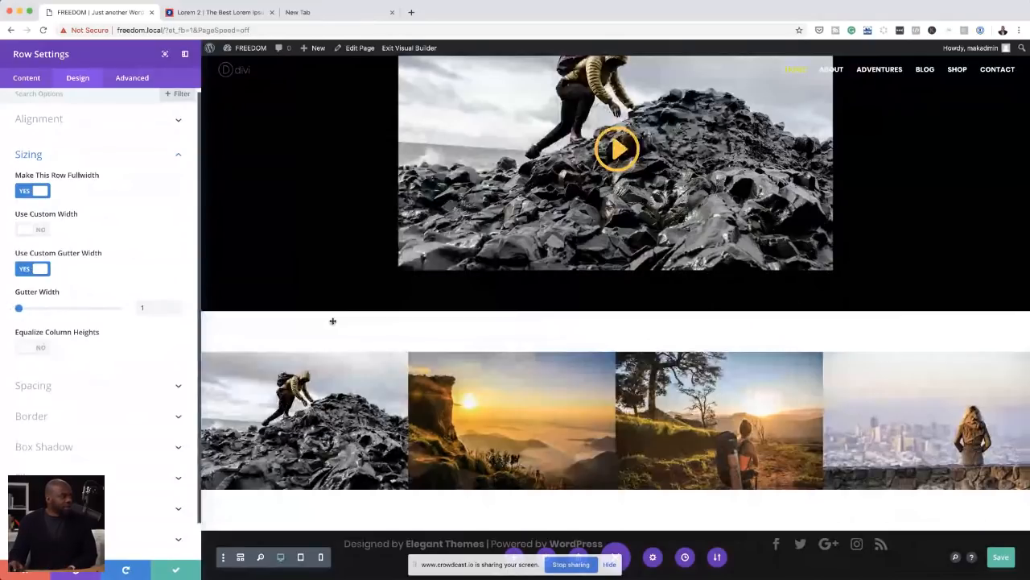
click(172, 571)
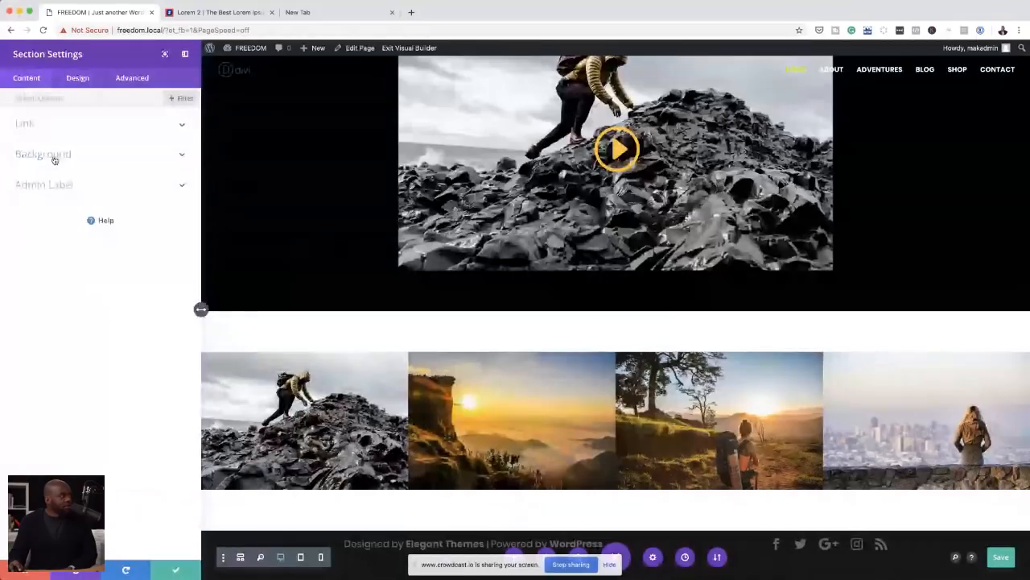
Step: Open the background colour picker for the section containing the gallery
click(54, 157)
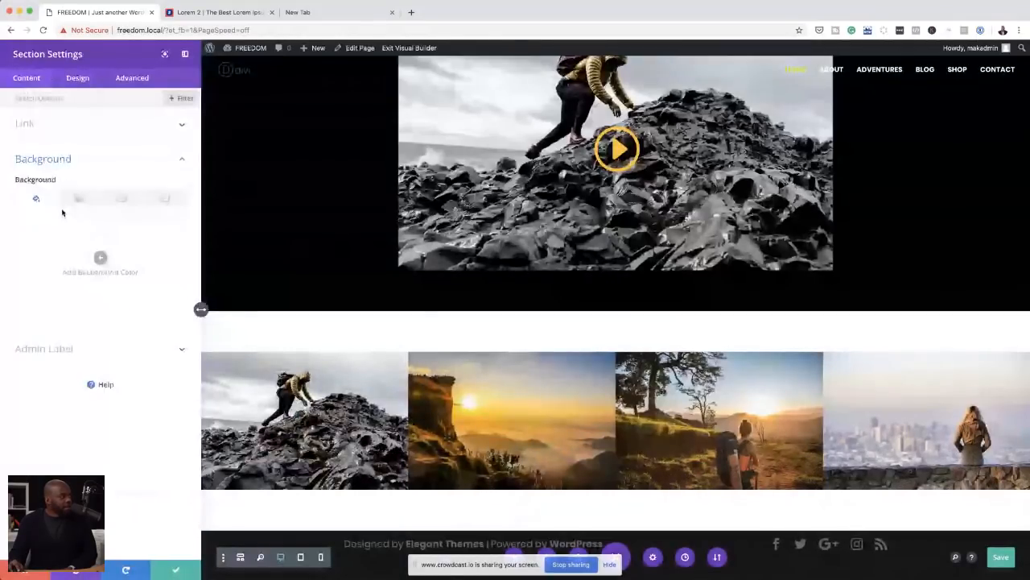
click(102, 260)
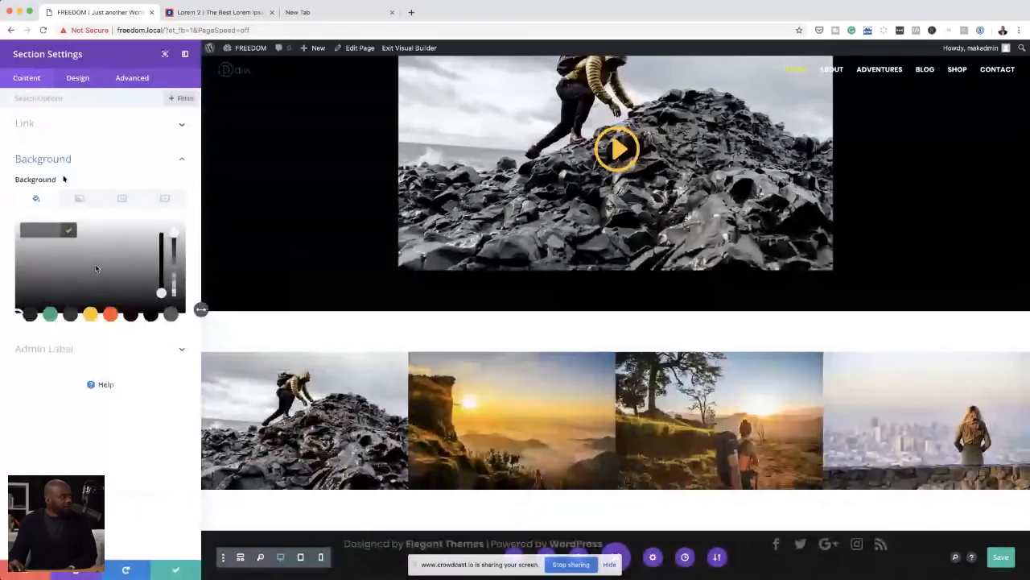
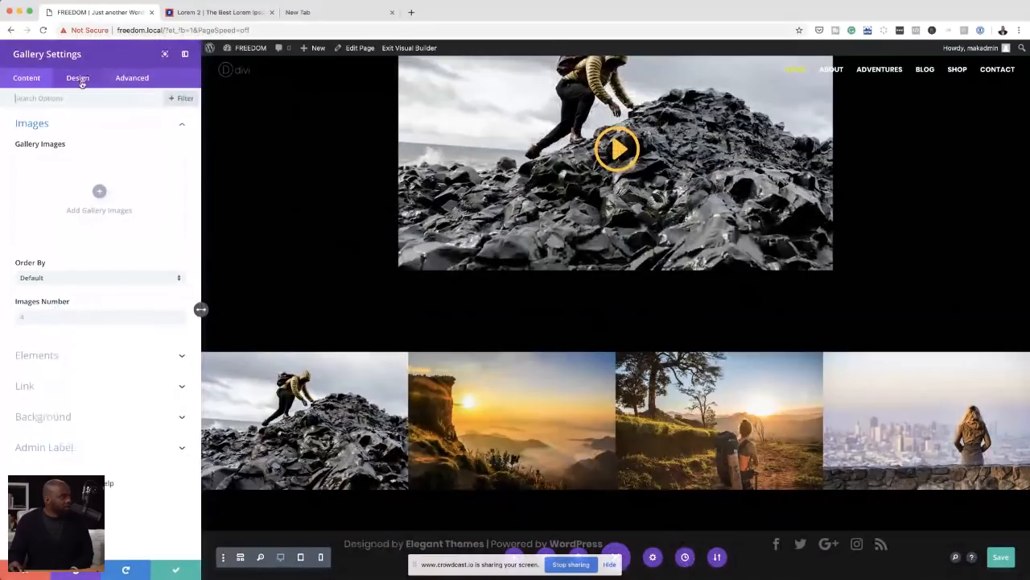
Step: Set the gallery's hover overlay colour to the saved yellow #ffc423 with its opacity lowered to 0.52
click(80, 83)
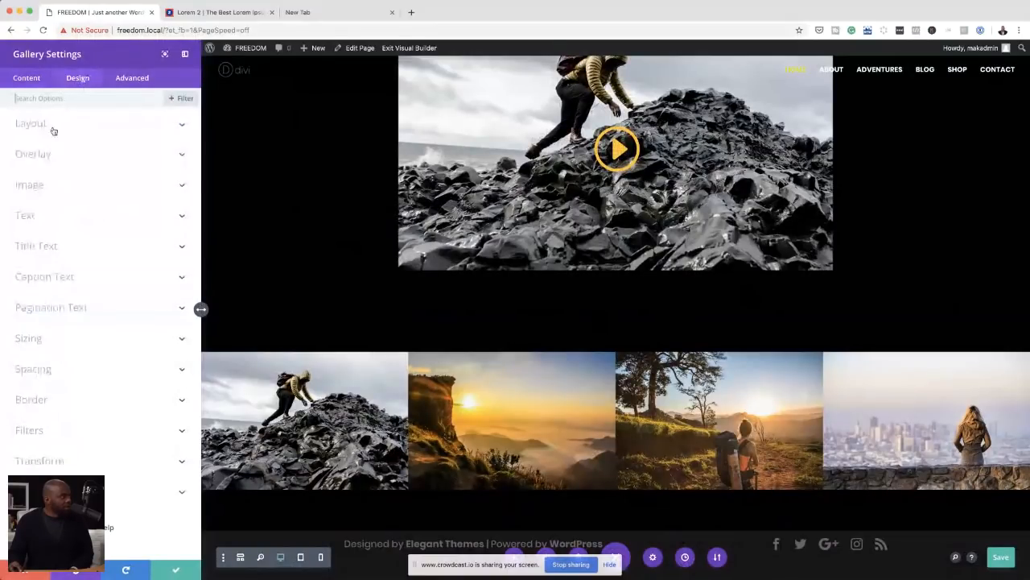
click(48, 159)
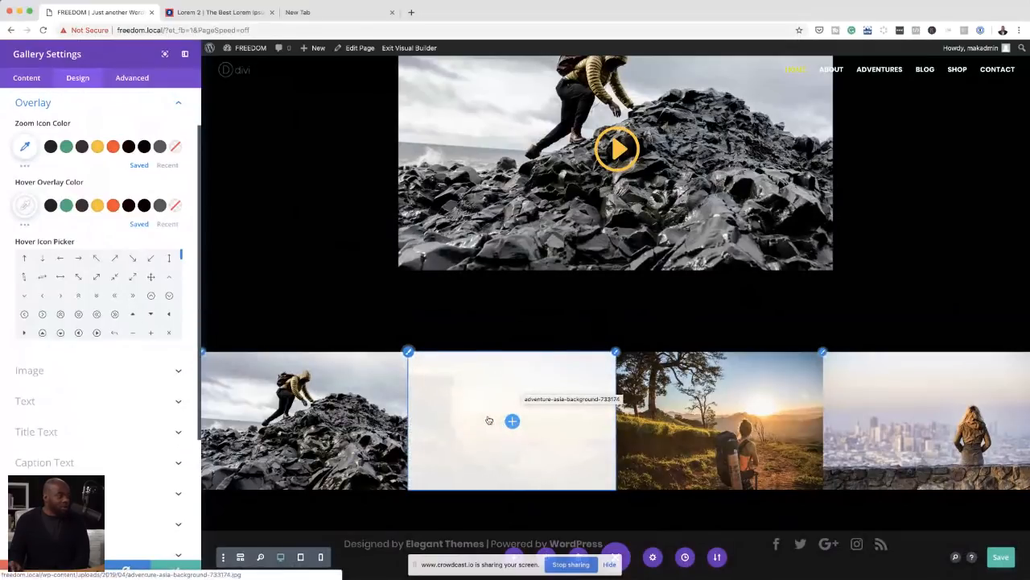
click(97, 208)
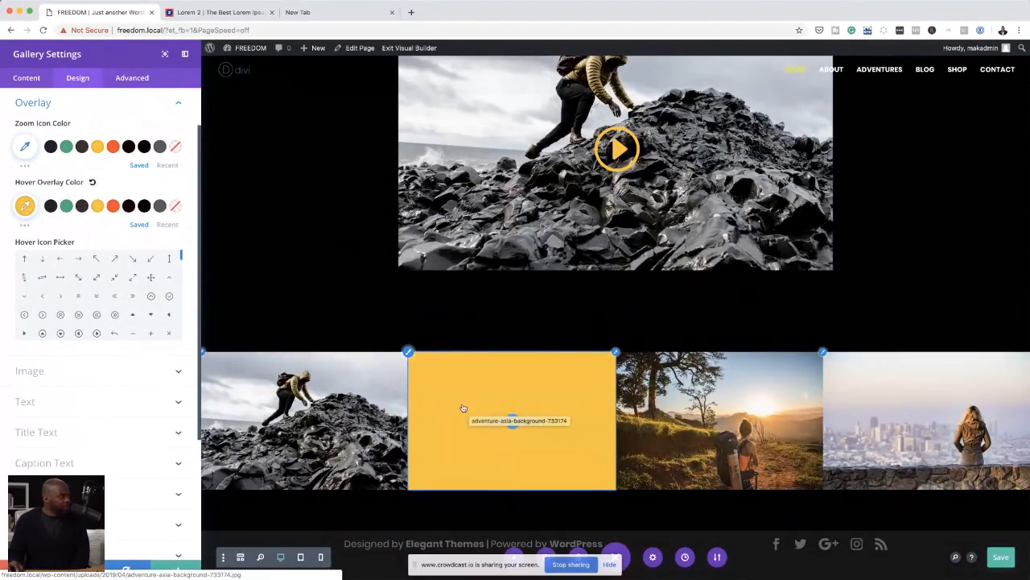
click(26, 205)
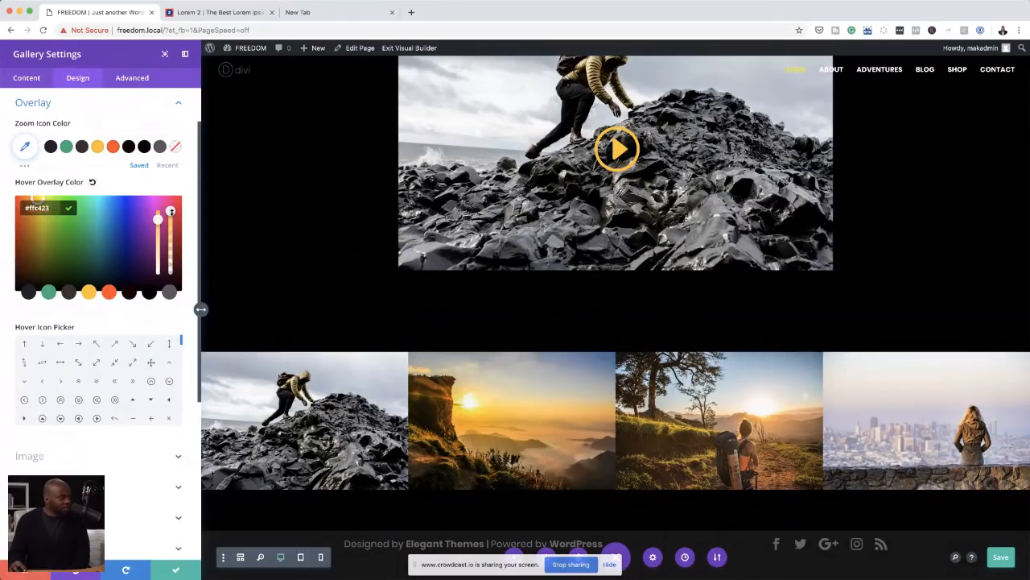
drag(171, 211, 171, 240)
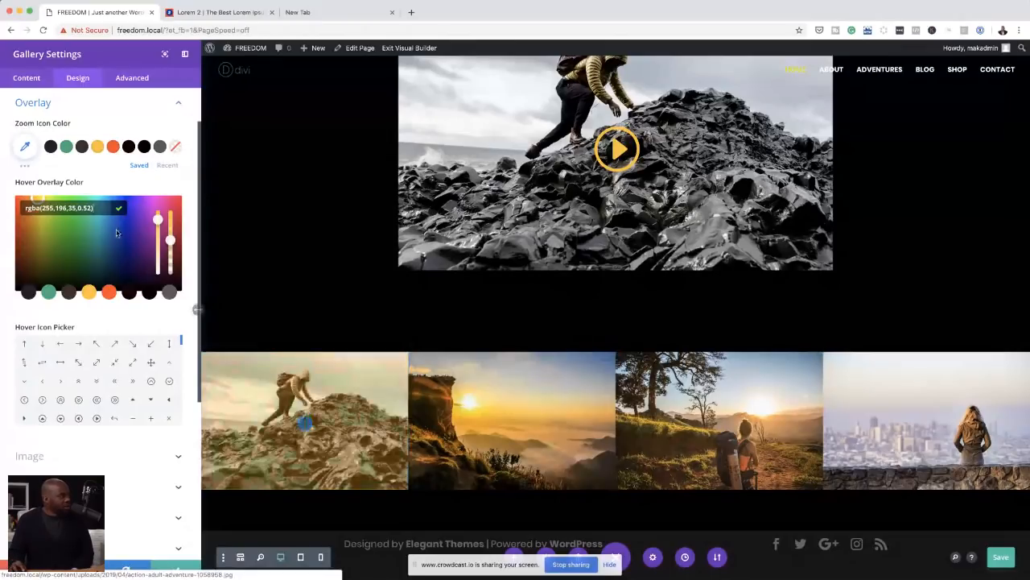
Step: Try an orange zoom icon colour and a double-headed diagonal arrow as the gallery's hover icon
click(25, 146)
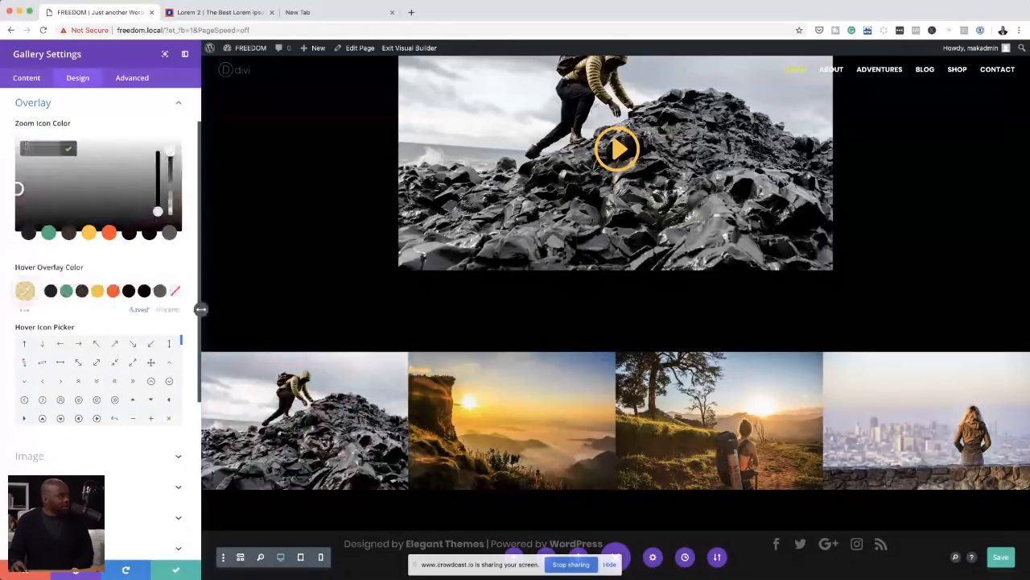
click(107, 111)
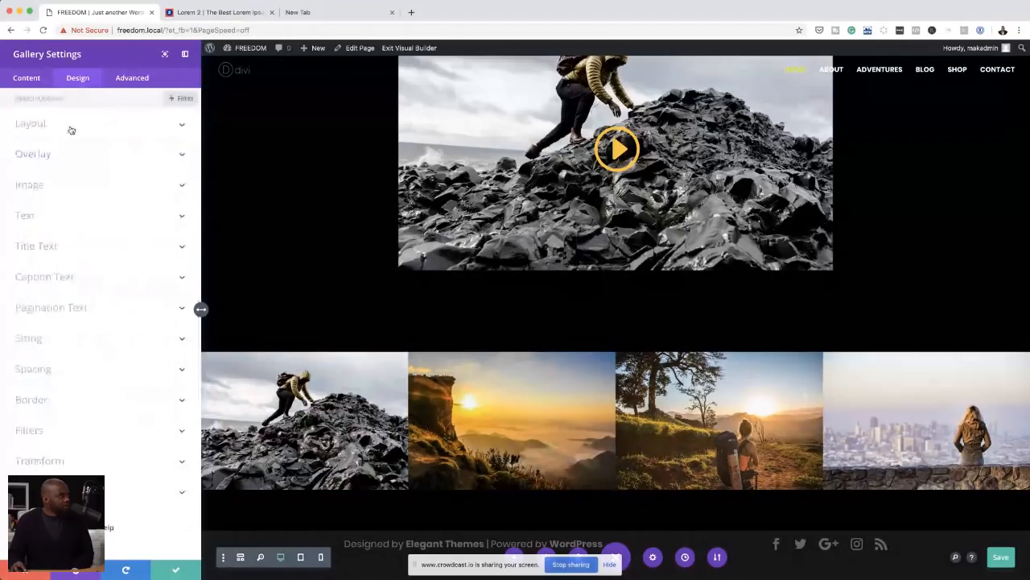
click(44, 156)
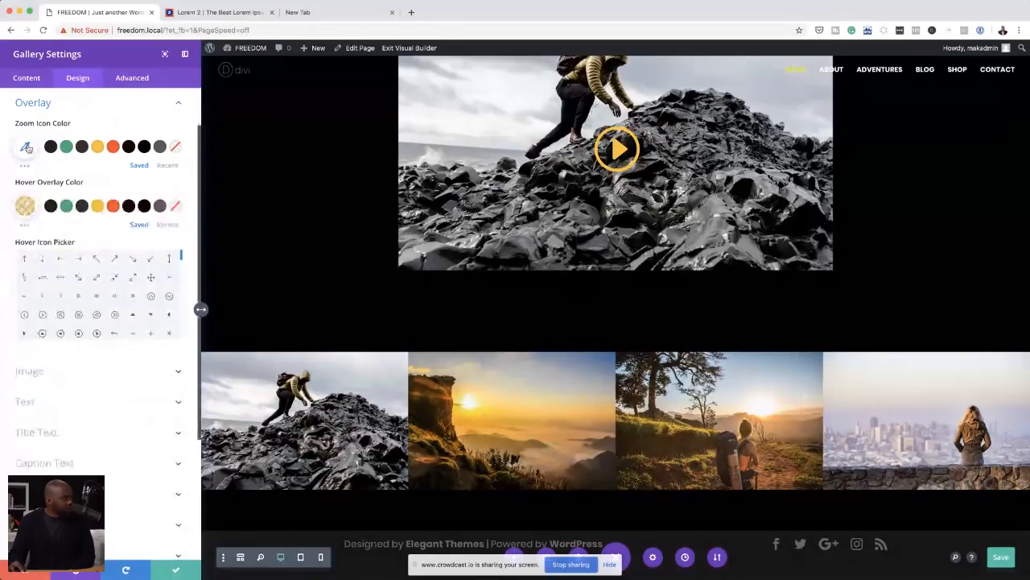
click(113, 146)
click(78, 277)
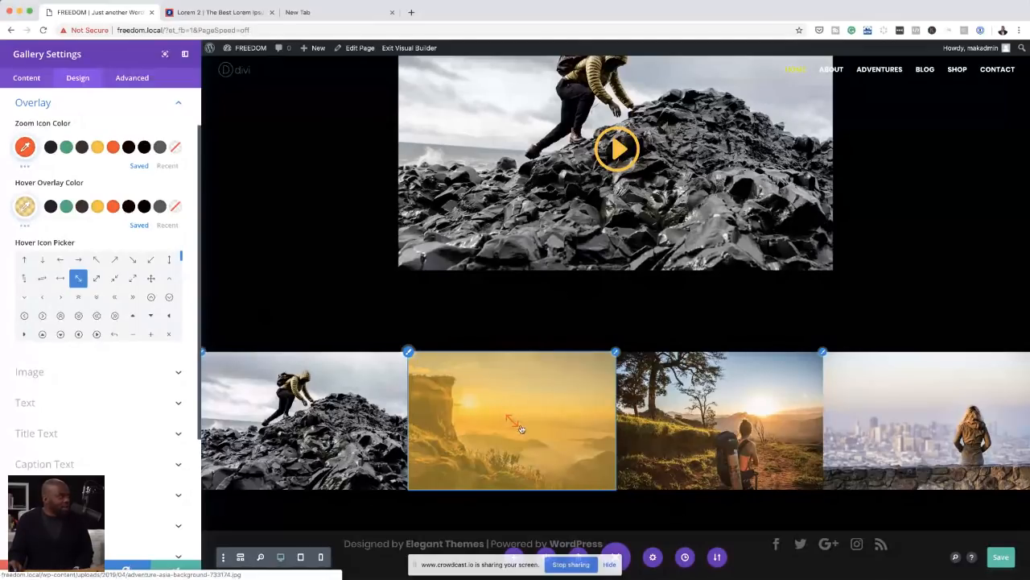
Step: Set the gallery's zoom icon colour to the first near-black saved swatch, choose the outward diagonal expand arrows as hover icon, and save the module
click(50, 148)
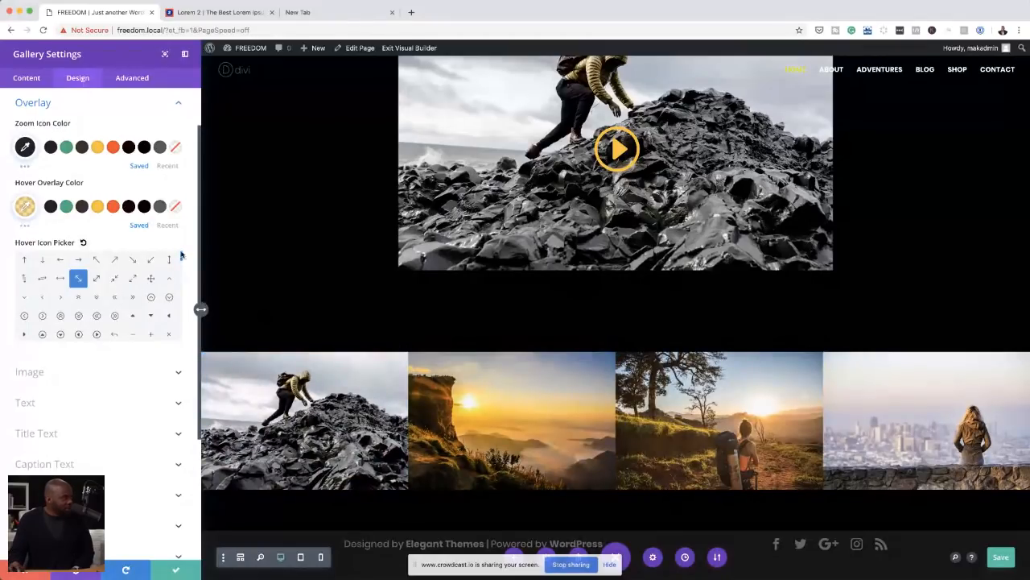
scroll(181, 258, down, 3)
scroll(181, 266, down, 3)
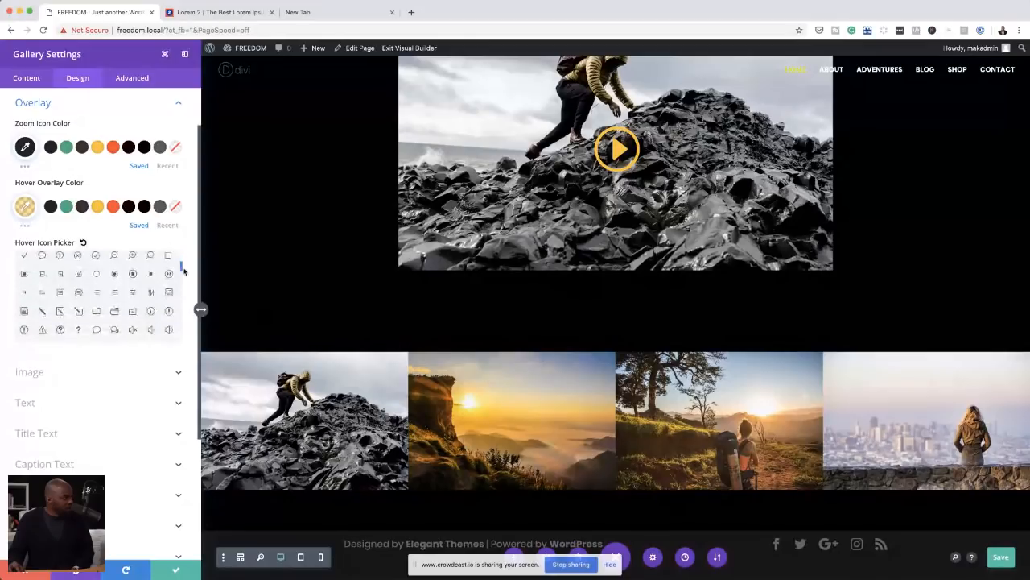
scroll(183, 272, down, 1)
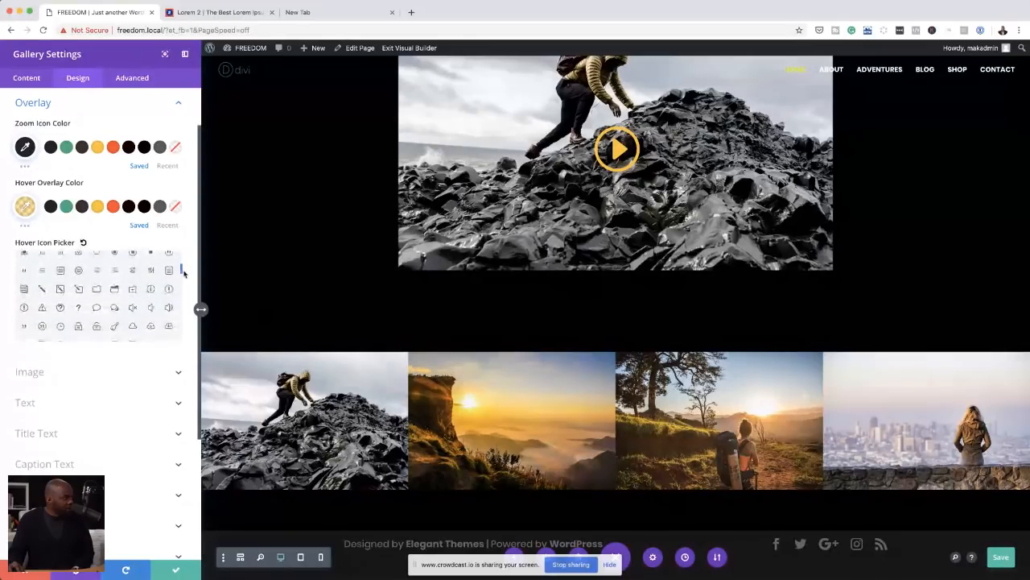
drag(184, 272, 184, 295)
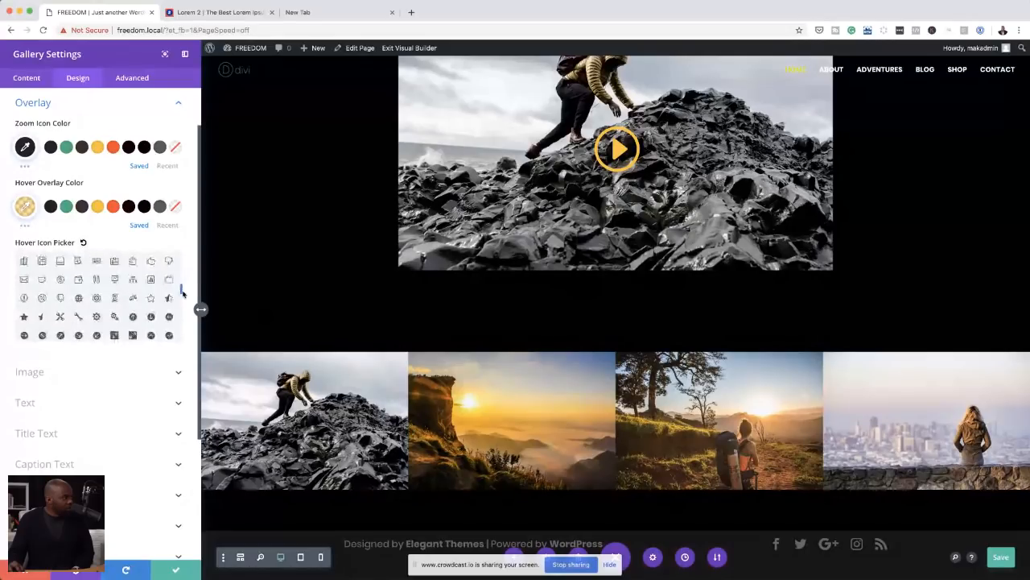
drag(184, 294, 182, 256)
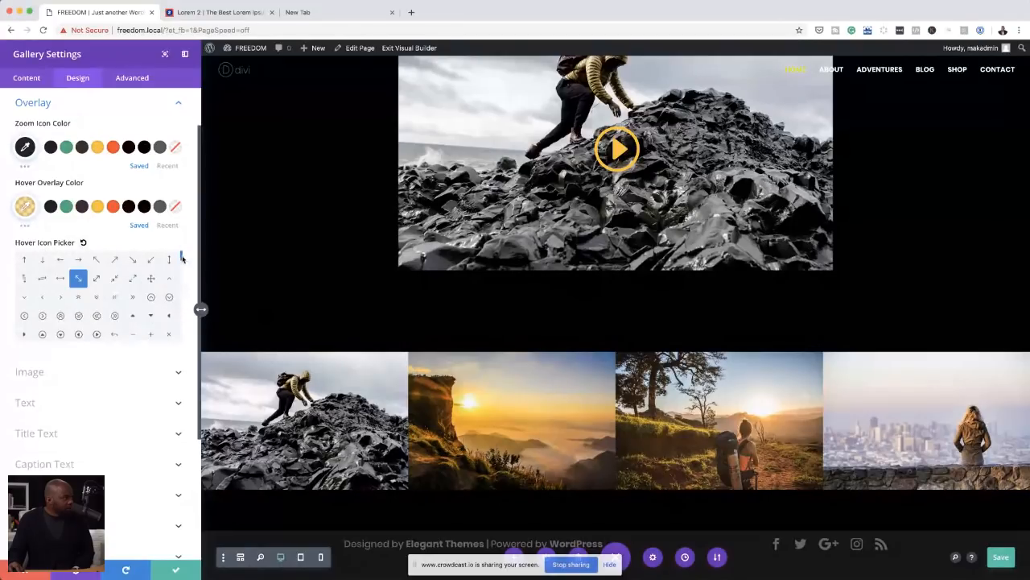
click(133, 277)
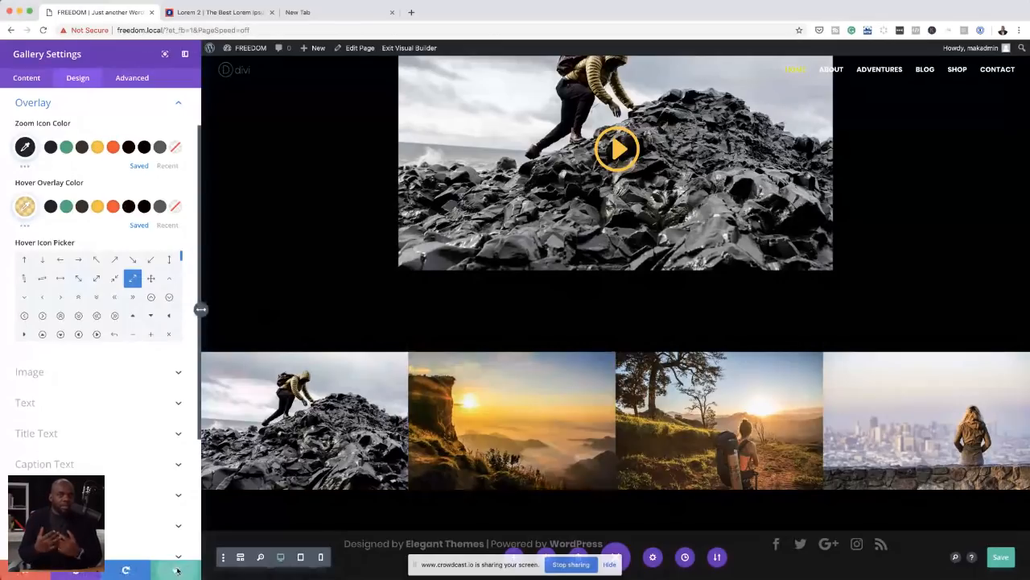
click(177, 570)
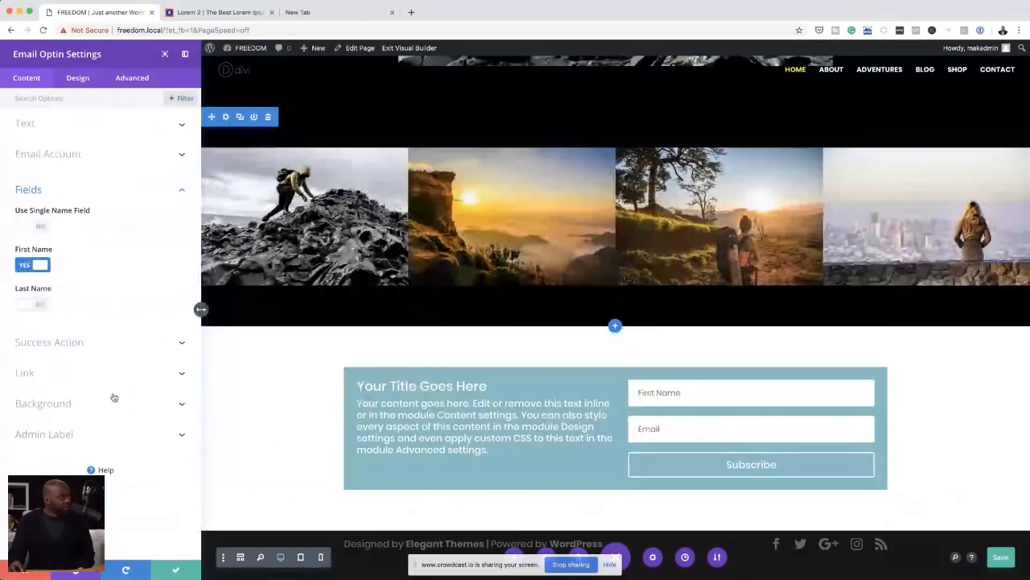
Step: Title the email optin "STAY IN TOUCH" and replace its description with the placeholder paragraph beginning "Praesent dapibus, neque id cursus faucibus"
click(25, 123)
triple_click(95, 159)
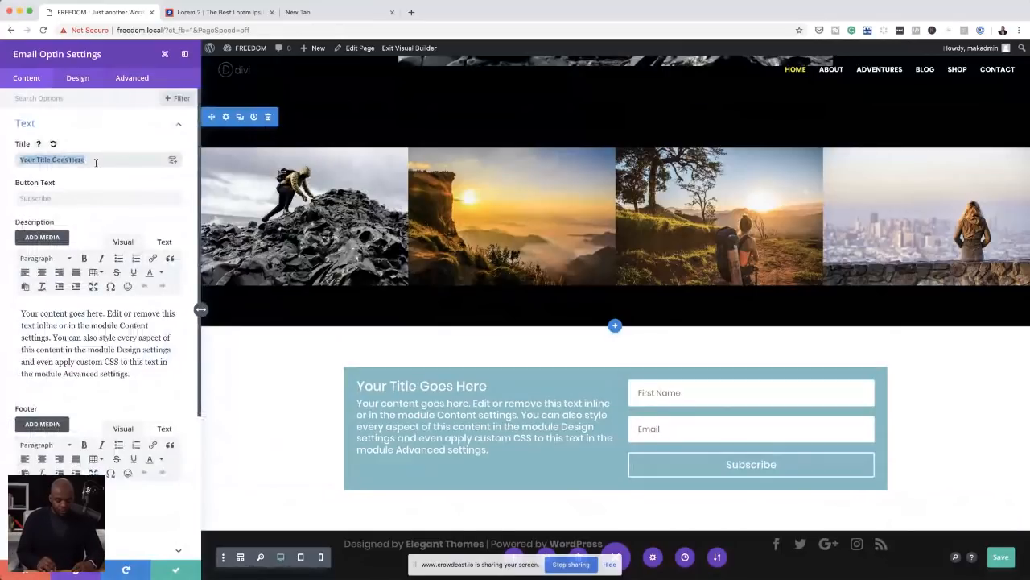
text(SATY )
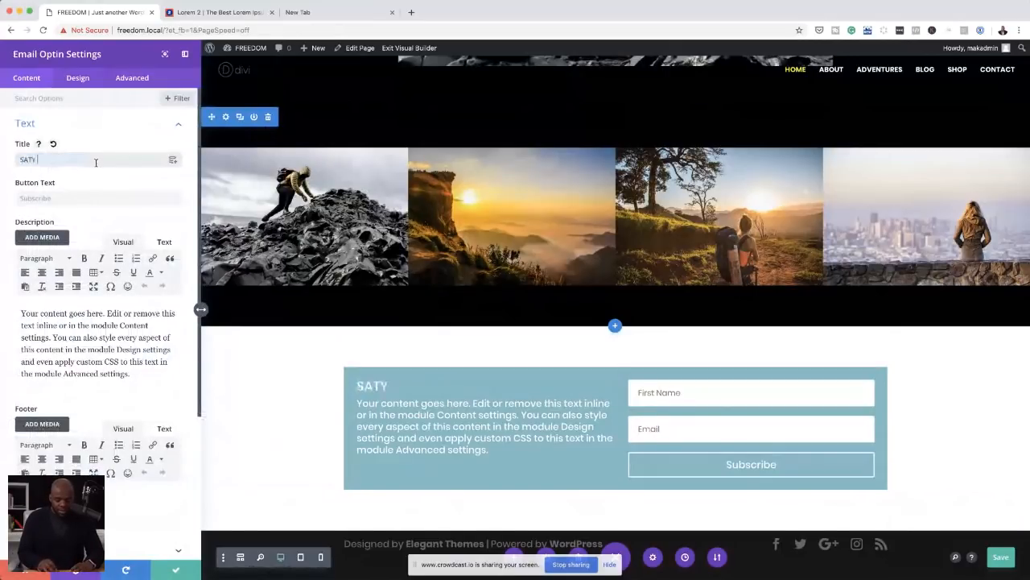
text(IN TOUC)
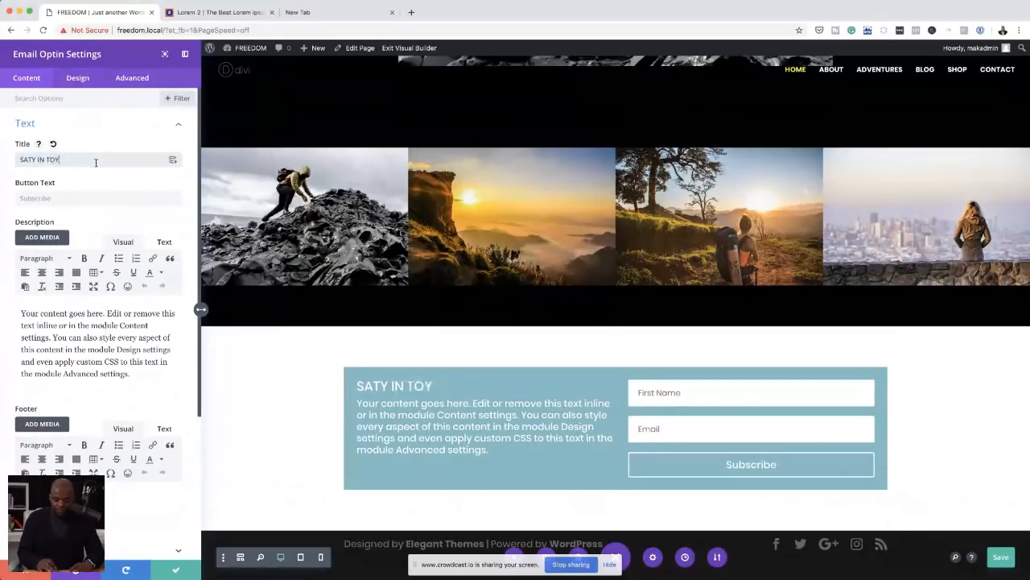
text(K)
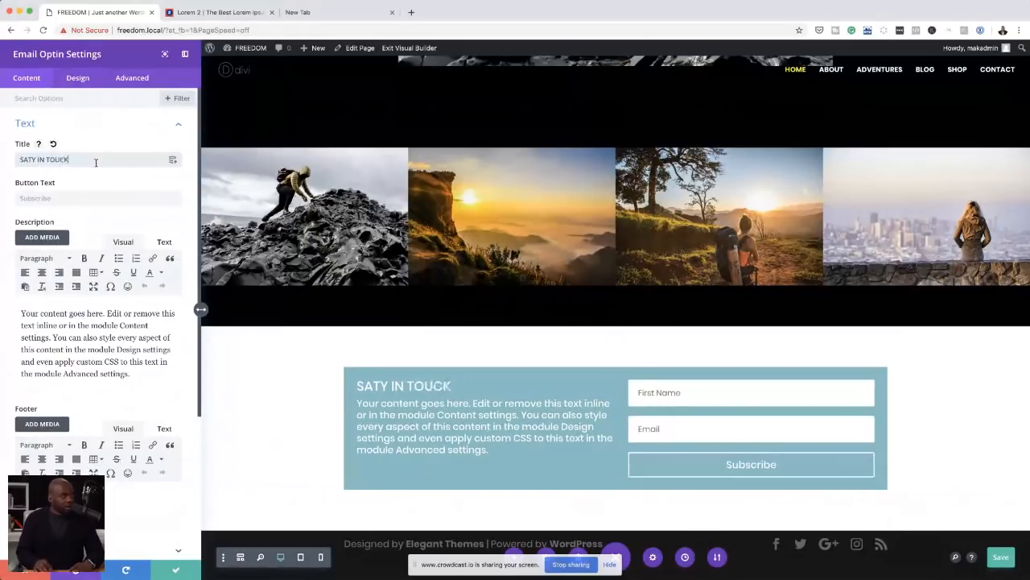
key(BackSpace)
text(H)
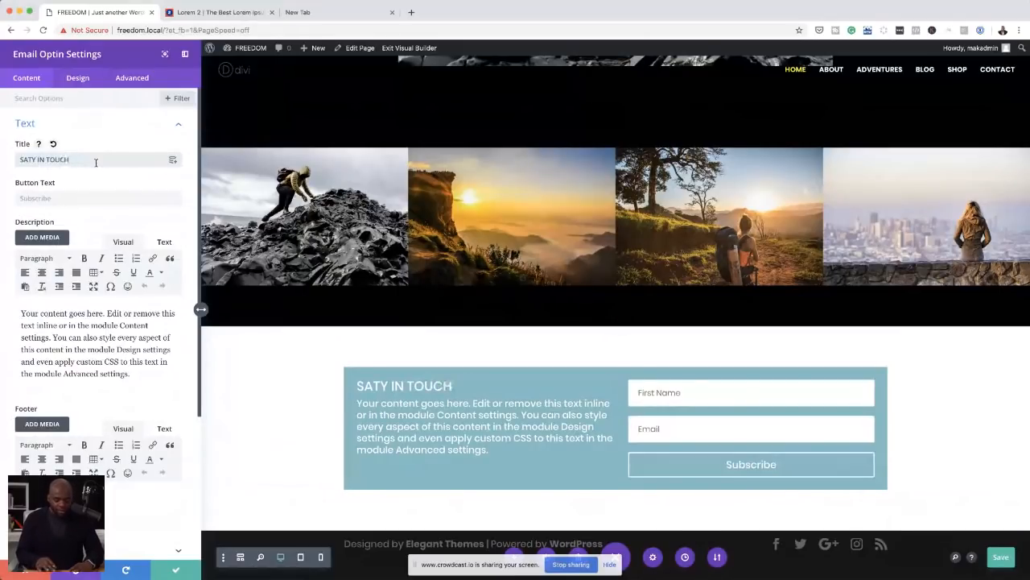
click(32, 160)
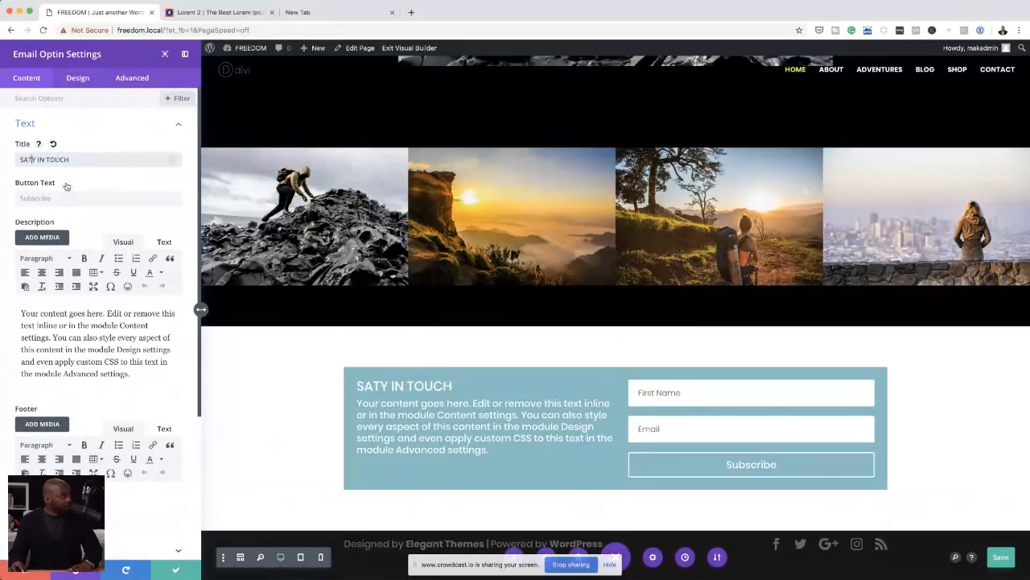
key(BackSpace)
key(BackSpace)
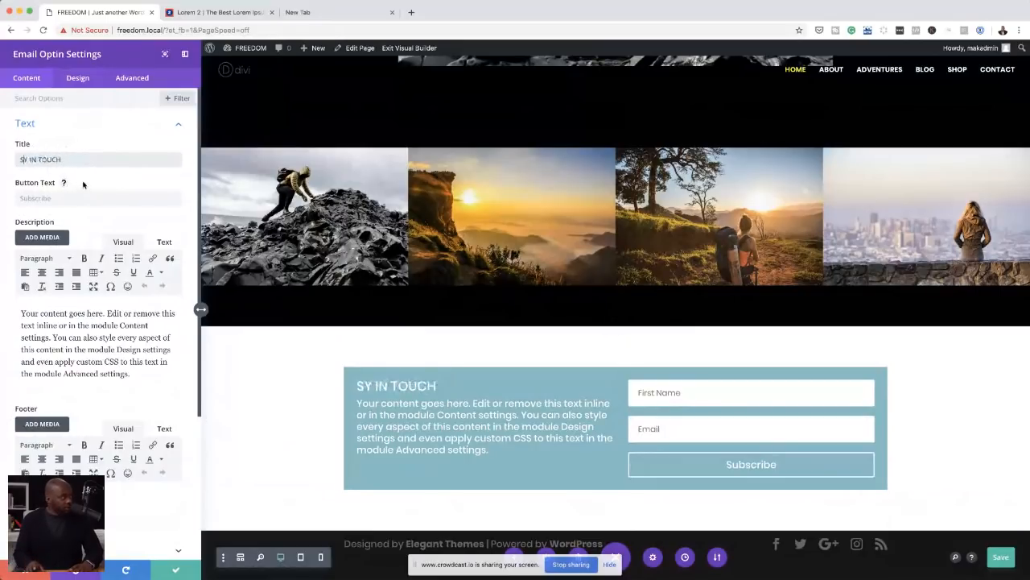
text(TA)
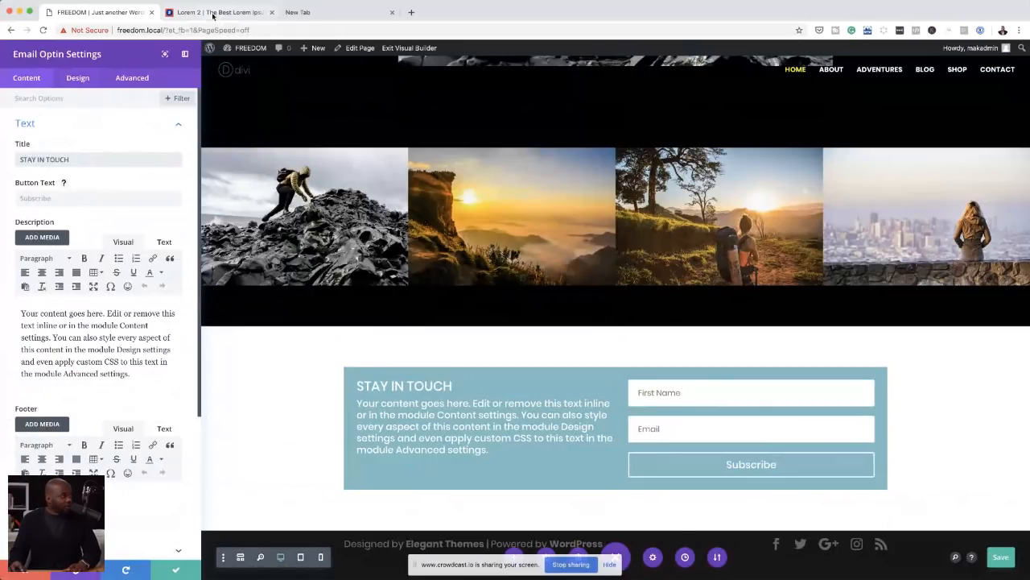
key(ctrl+a)
text(Praesent dapibus, neque id cursus faucibus, tortor neque egestas augue, eu vulputate magna eros eu erat. Aliquam erat volutpat.)
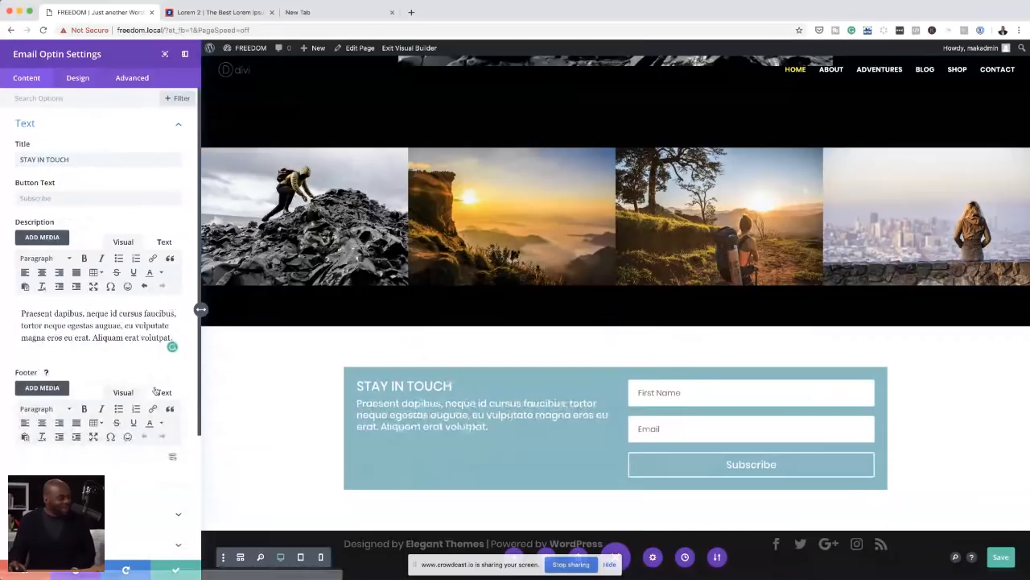
Step: Change the email optin's layout to Body On Top, Form On Bottom
click(80, 81)
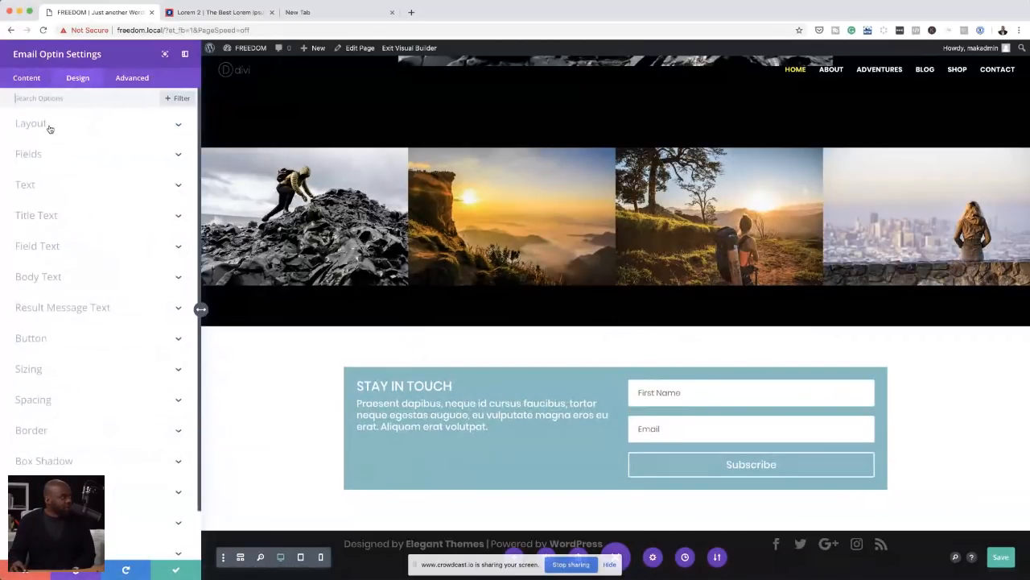
click(49, 127)
click(76, 160)
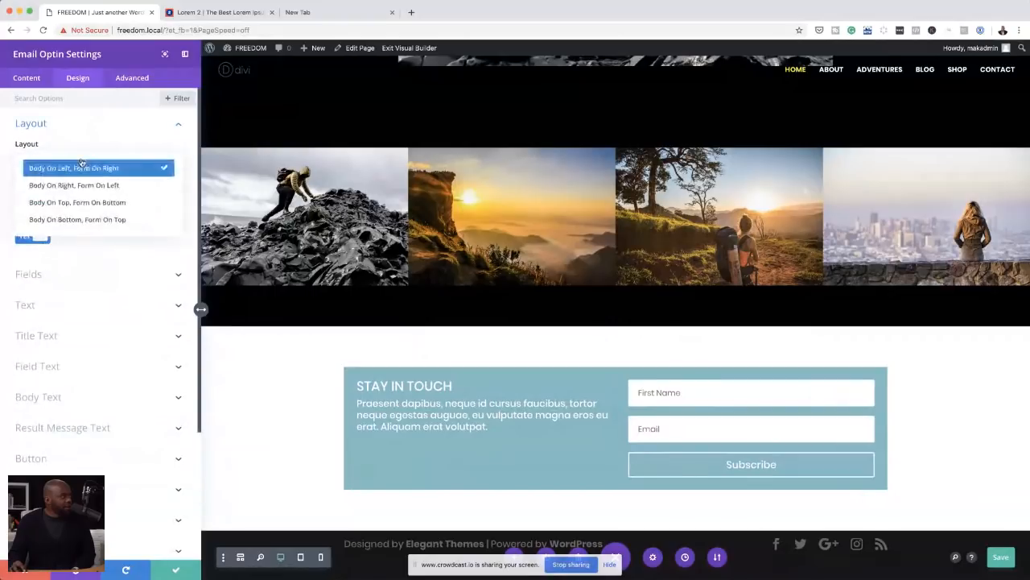
click(109, 203)
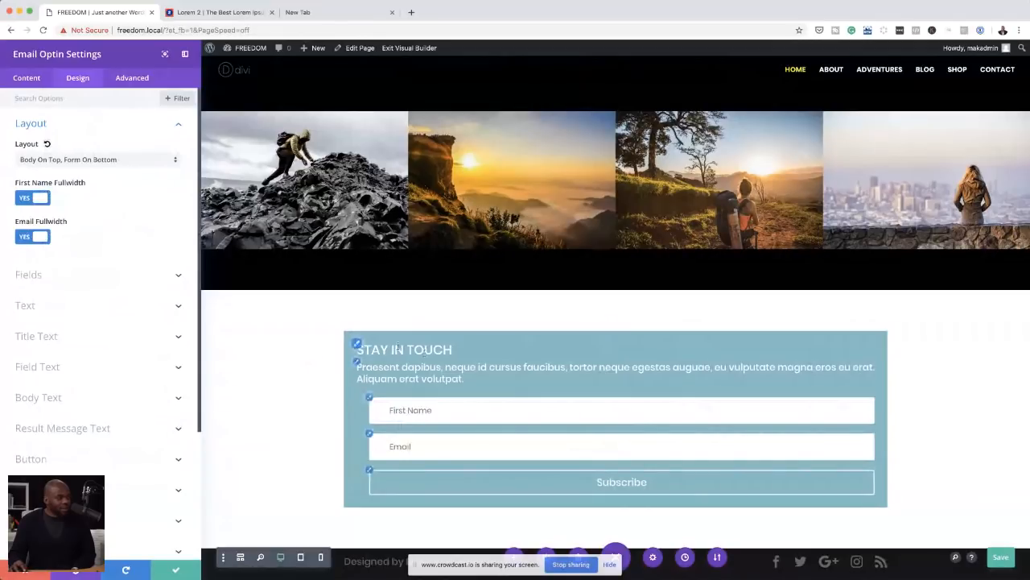
Step: Centre the email optin's title text and set its letter spacing to 7px
click(357, 346)
click(76, 293)
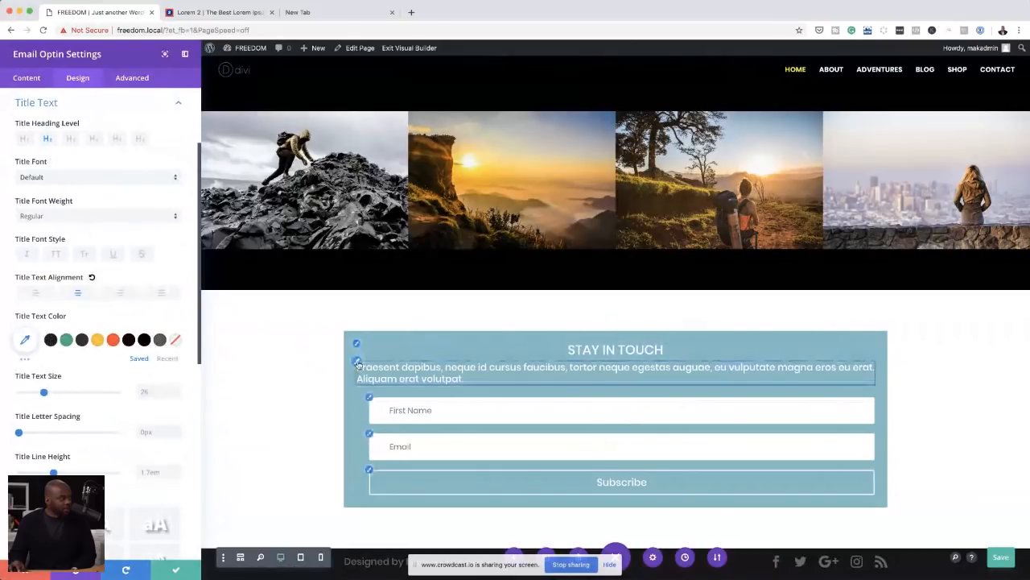
scroll(102, 420, down, 1)
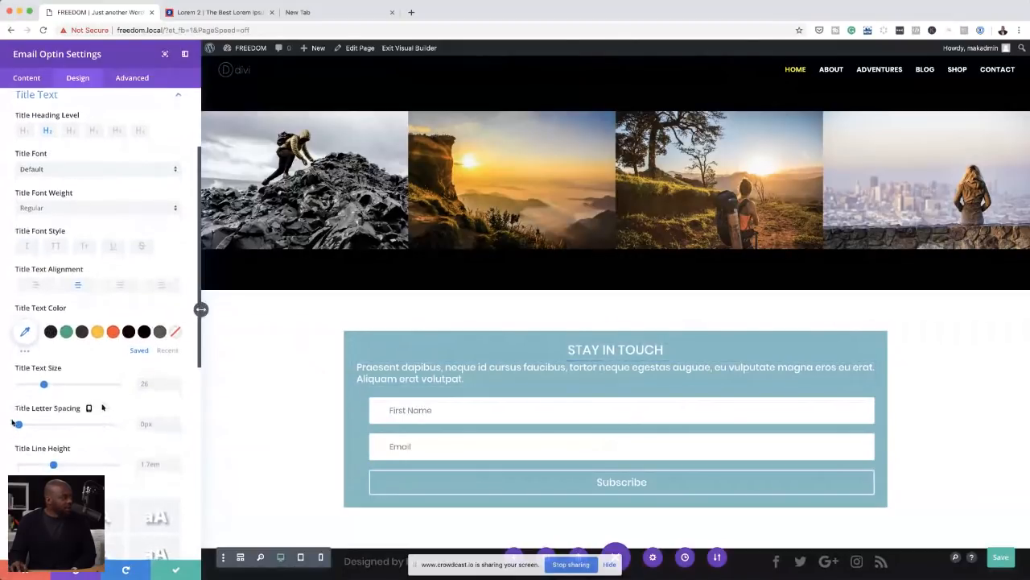
drag(17, 425, 25, 428)
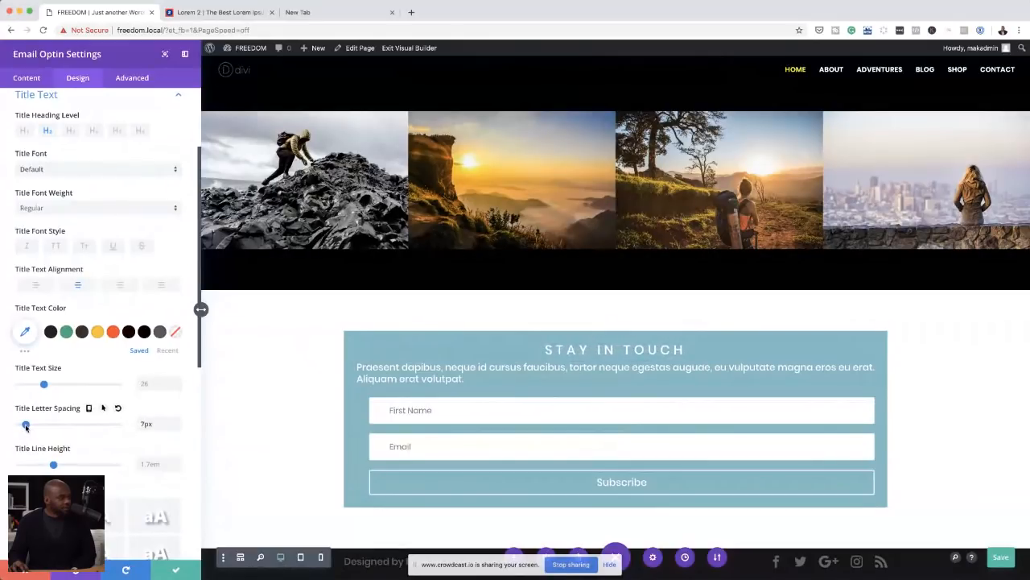
Step: Set the email optin title's text size to 20px and its font weight to Bold
drag(44, 385, 38, 387)
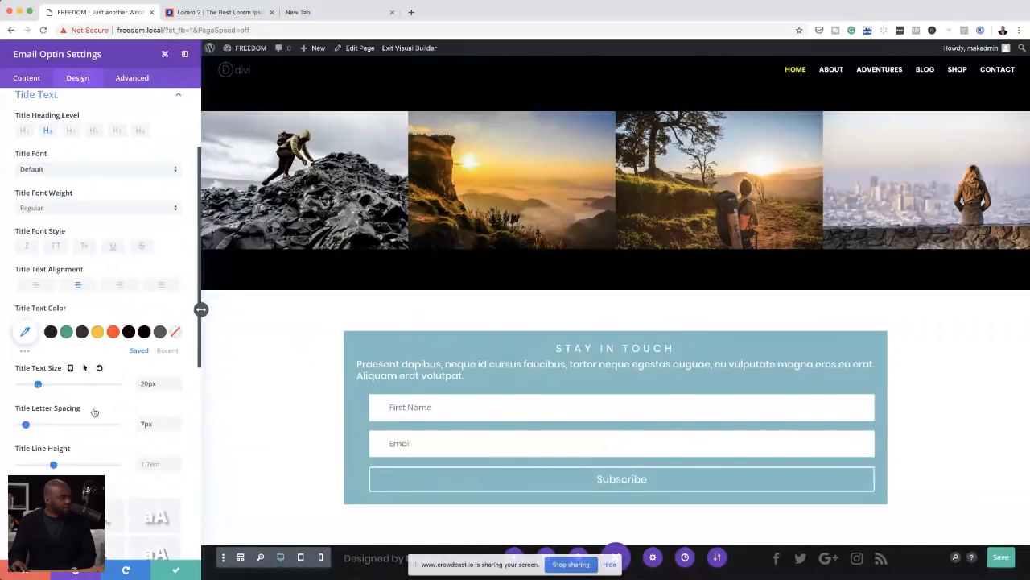
scroll(97, 409, down, 1)
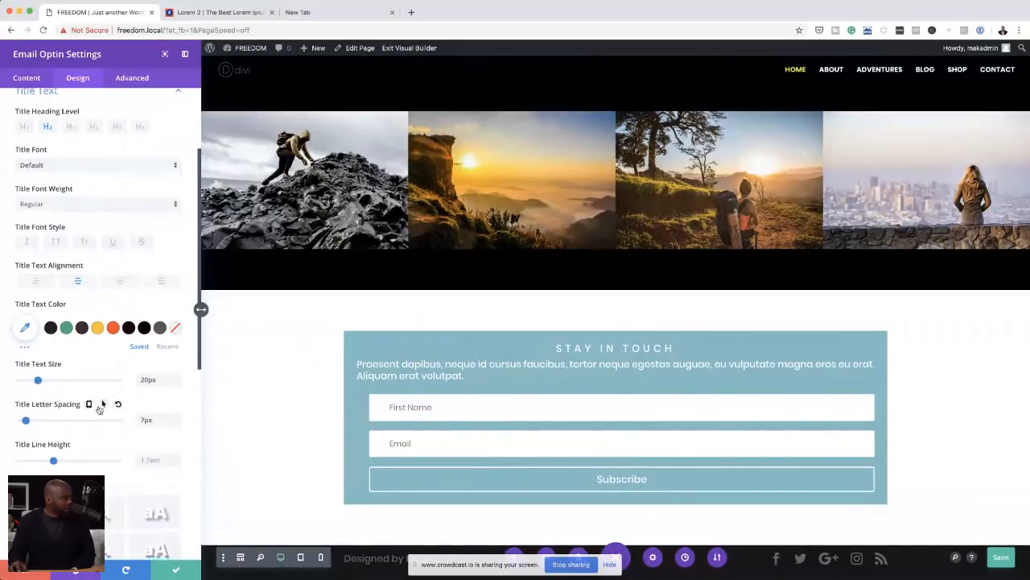
click(53, 206)
click(72, 268)
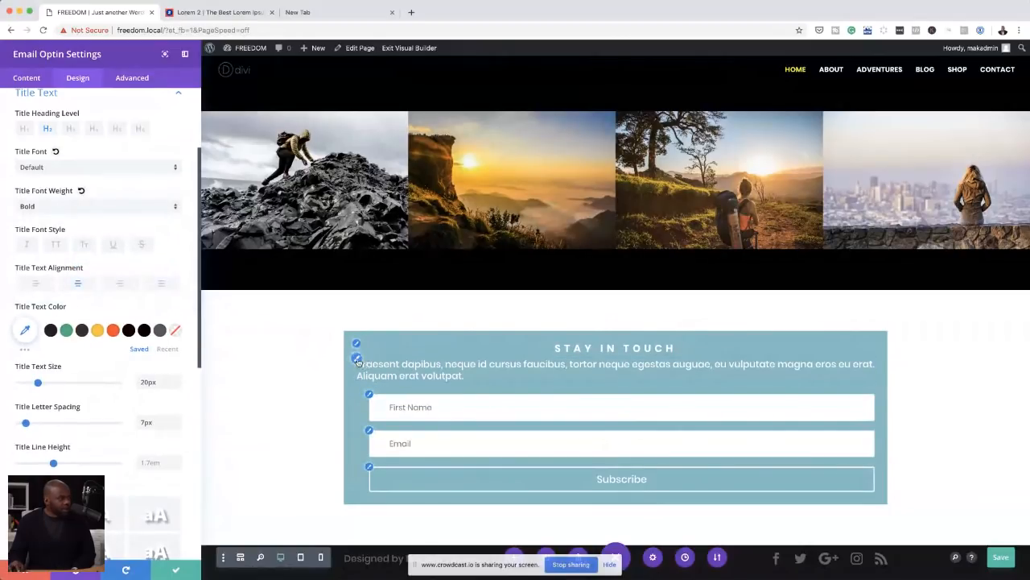
Step: Centre the email optin's body text
click(358, 361)
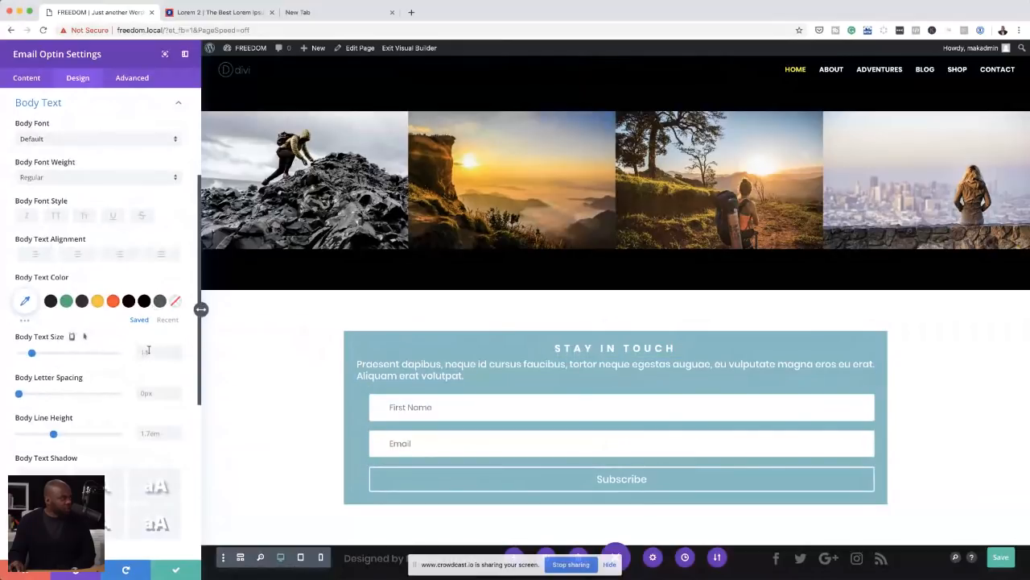
click(77, 255)
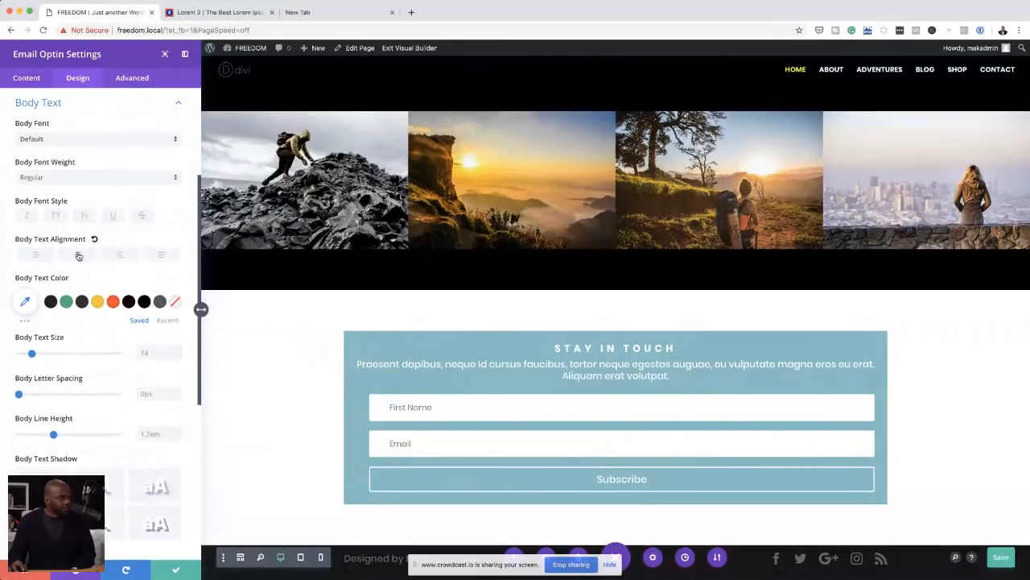
Step: Set the email optin module's width to 88% and its module alignment to centre
scroll(87, 397, down, 1)
scroll(87, 397, down, 1)
scroll(87, 397, down, 5)
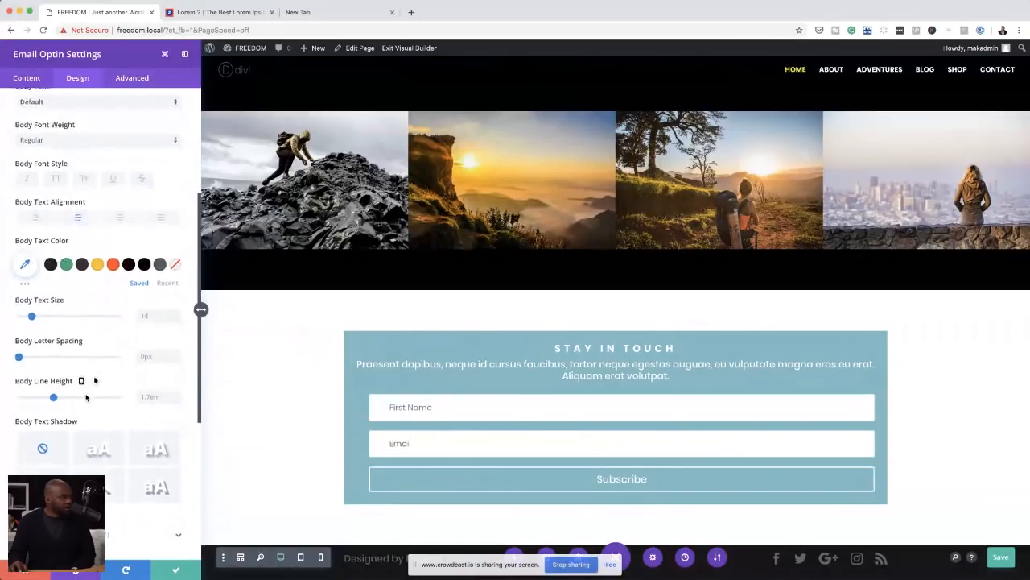
scroll(86, 397, down, 5)
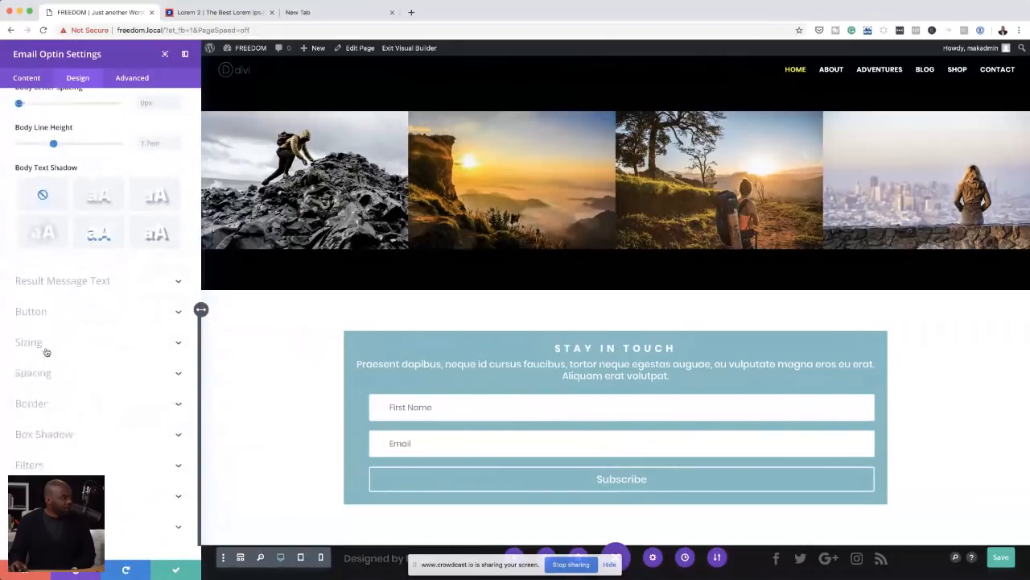
click(36, 344)
drag(119, 306, 107, 310)
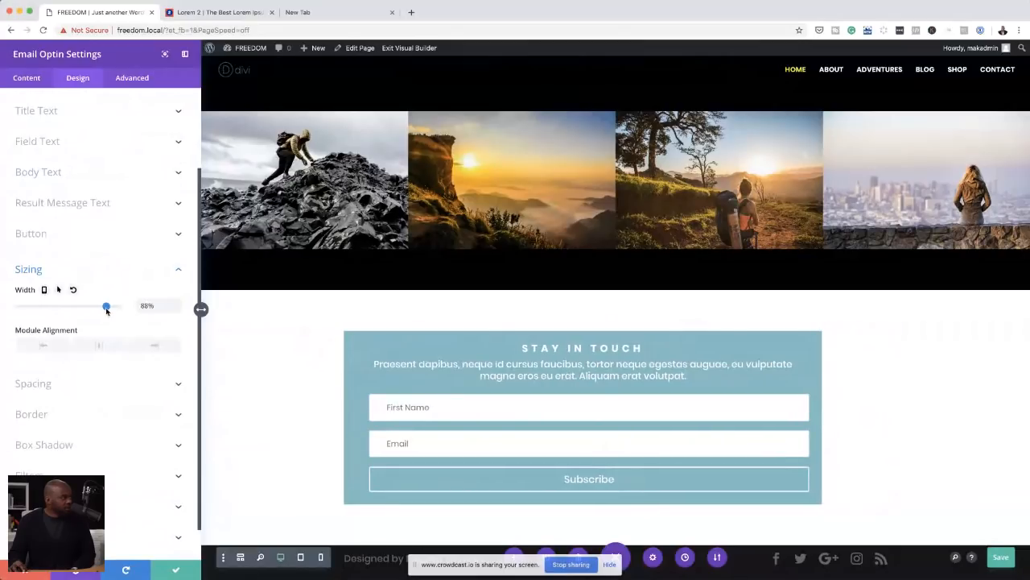
click(99, 346)
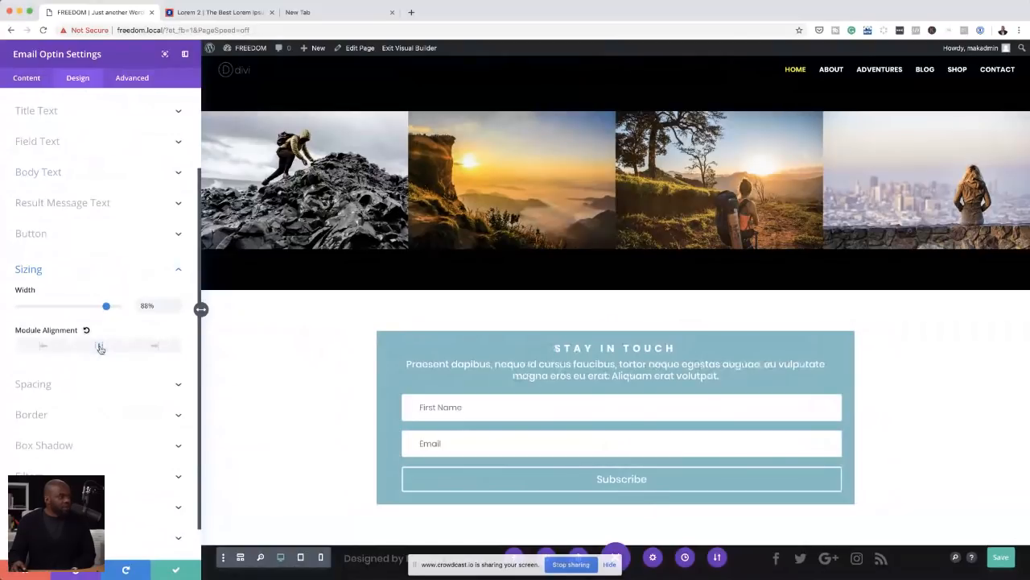
Step: Change the email optin module's background colour to #000
click(26, 78)
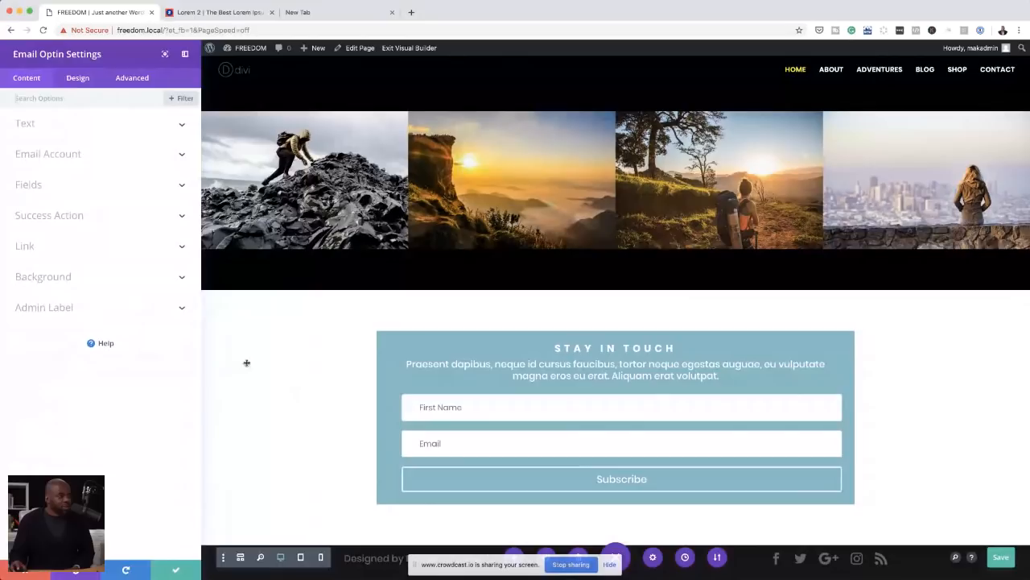
click(69, 276)
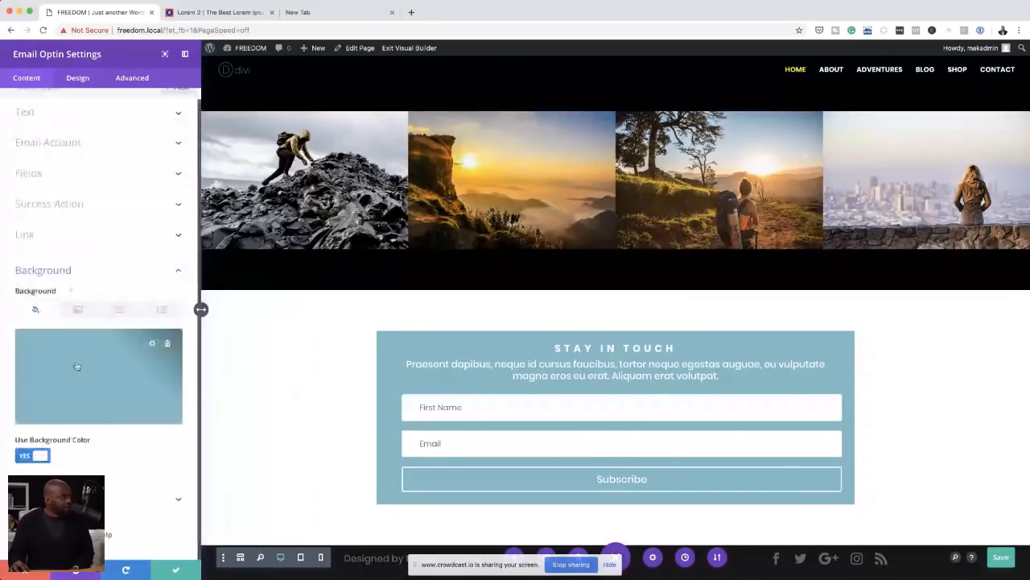
click(105, 362)
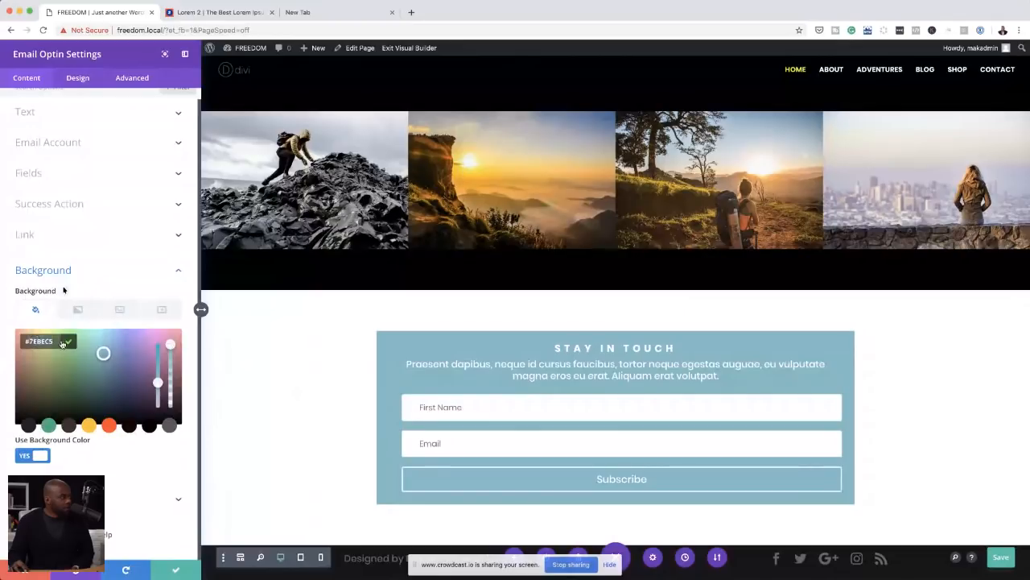
text(#000)
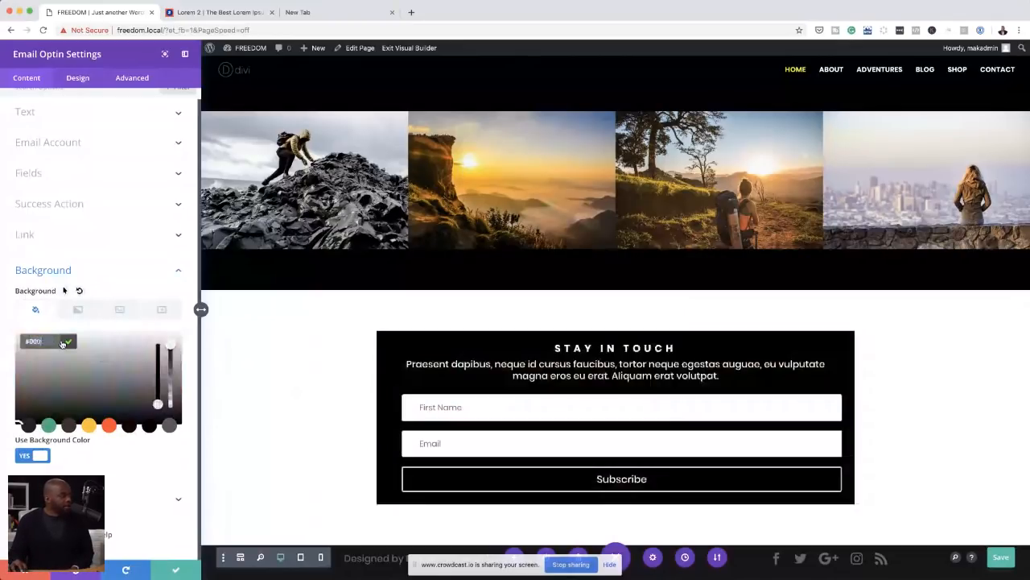
click(65, 342)
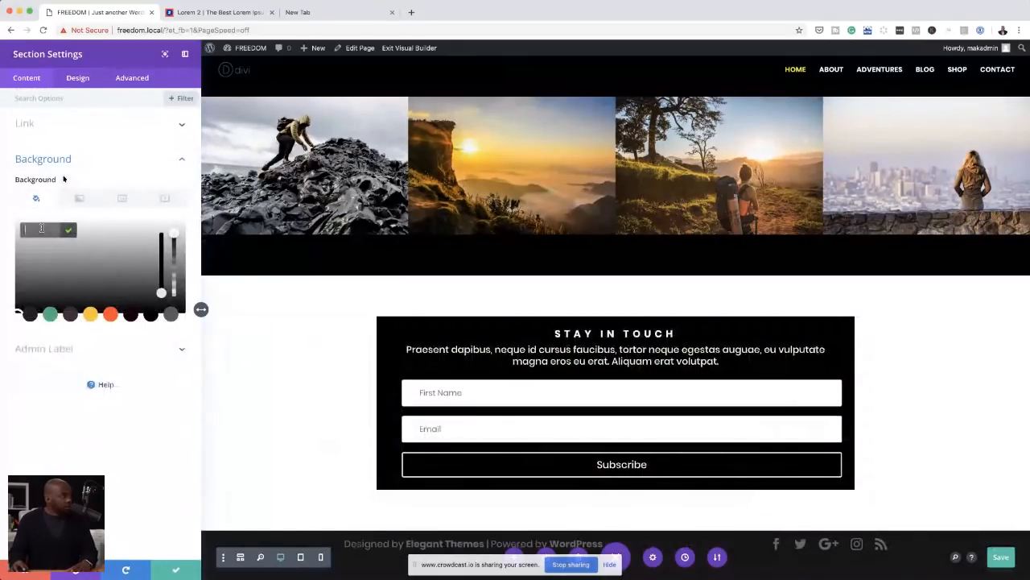
Step: Set the background colour of the section around the email optin to #000000 and save the section settings
text(#000000)
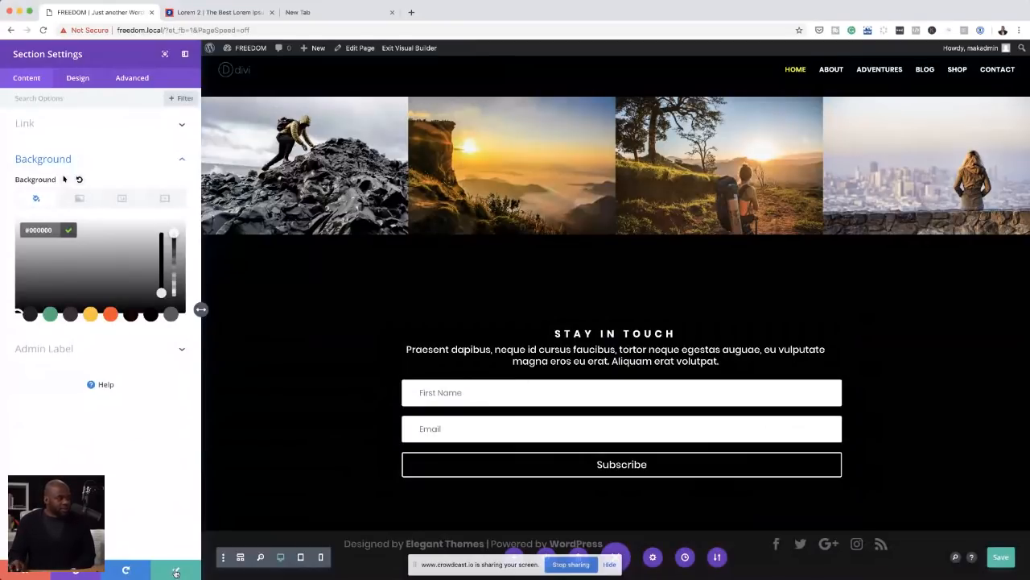
click(175, 570)
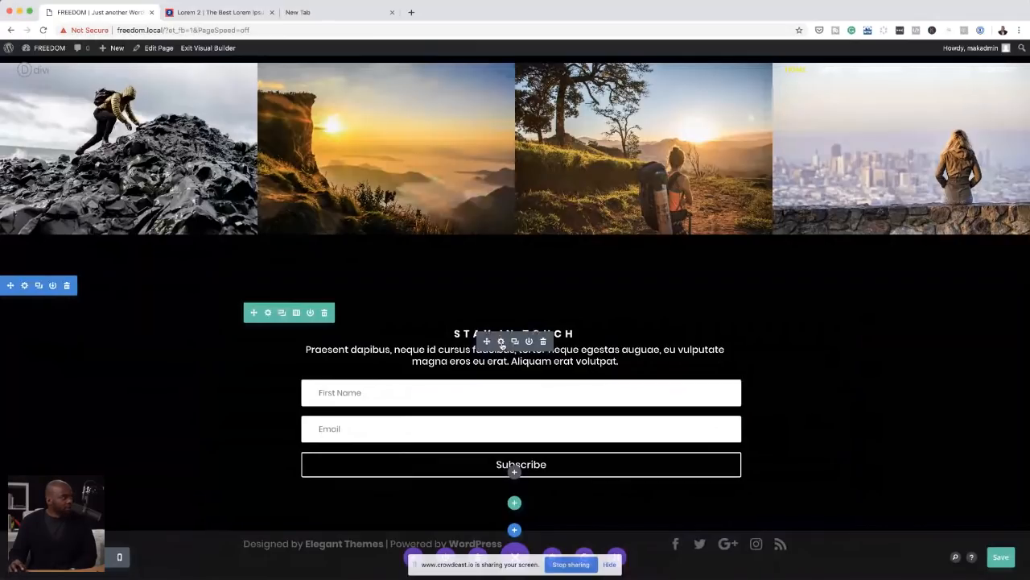
Step: Make the background of the email optin's form fields transparent
click(501, 341)
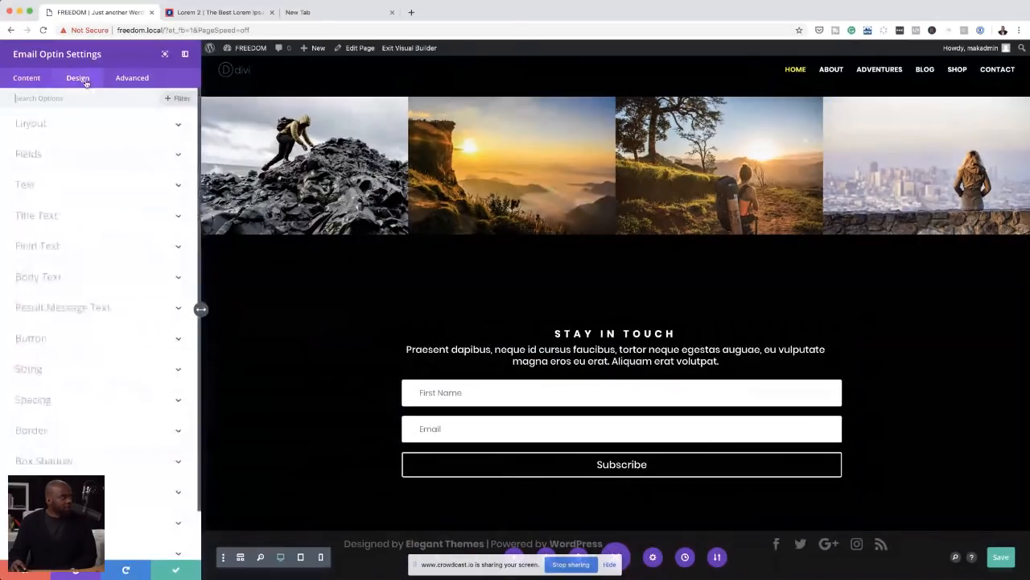
click(36, 155)
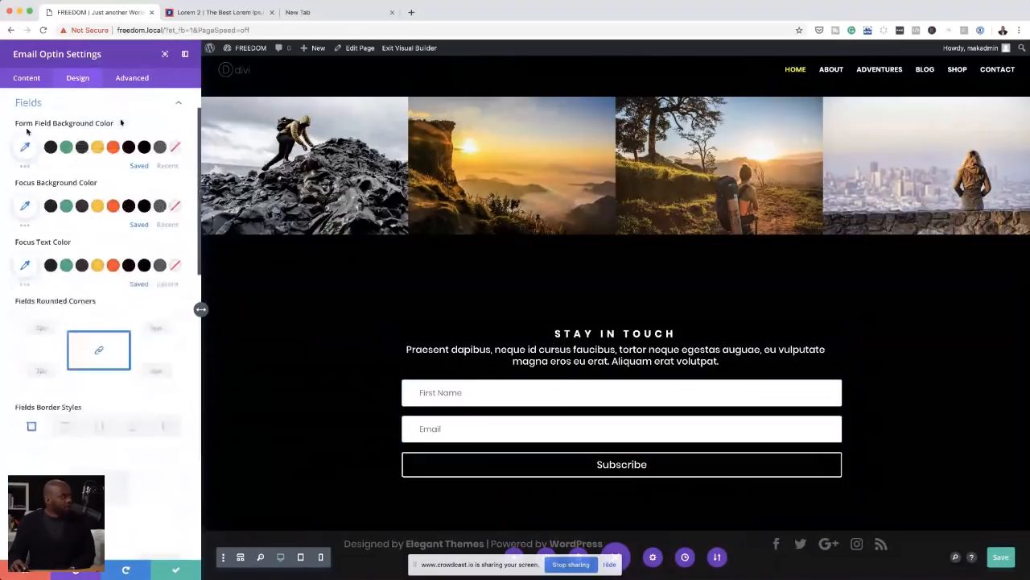
click(175, 148)
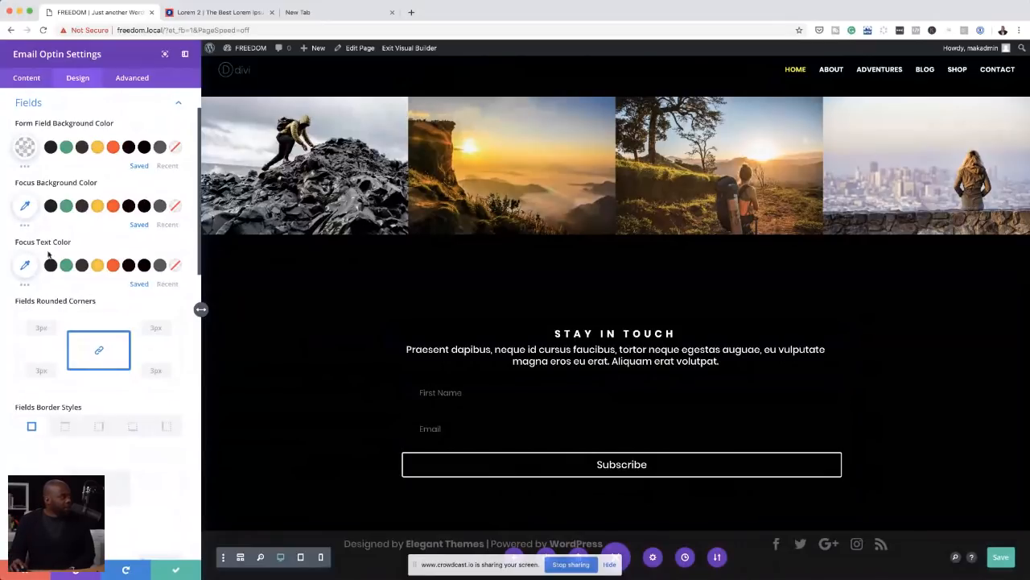
Step: Give the email optin's form fields a 2px border on all sides
scroll(72, 396, down, 1)
scroll(72, 396, down, 2)
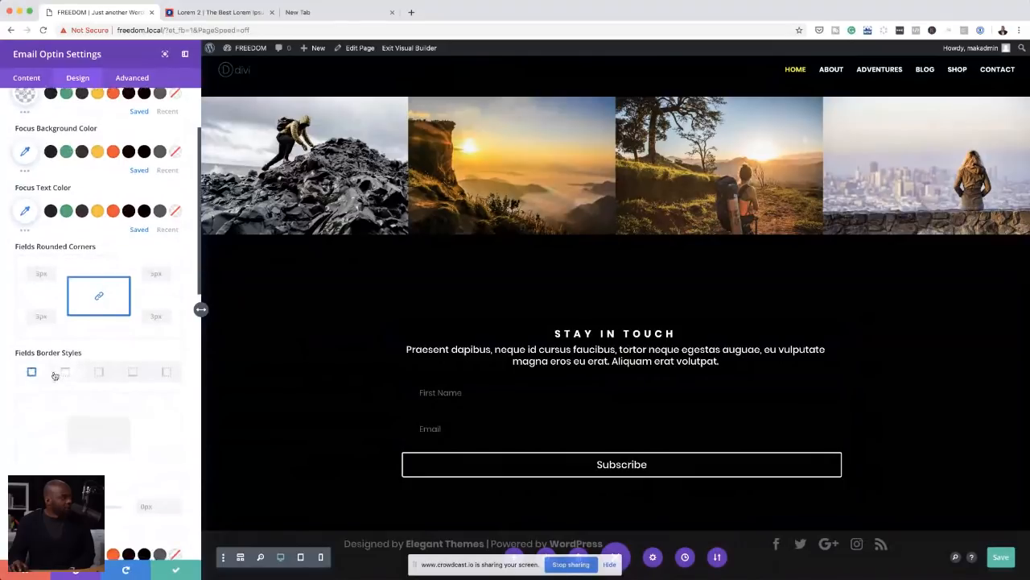
scroll(54, 375, down, 3)
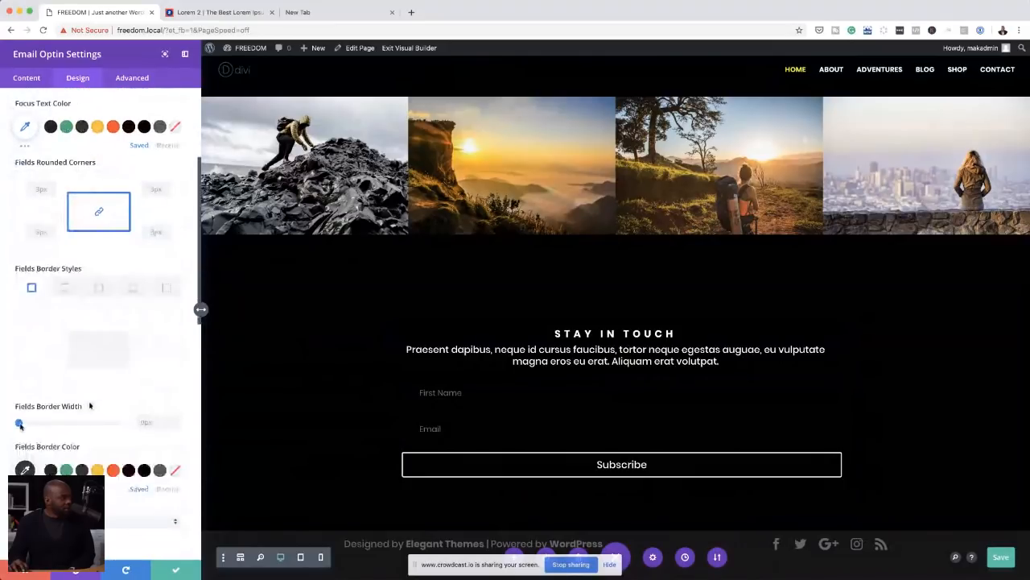
click(21, 425)
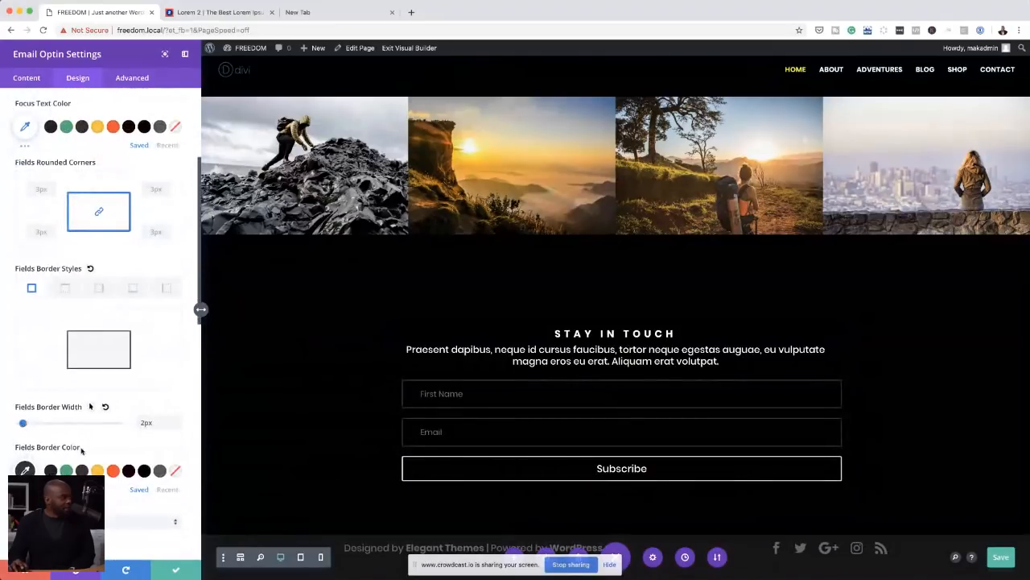
Step: Try yellow, green, orange and pale border colours on the email optin's form fields and settle on the saved dark grey
scroll(81, 451, down, 3)
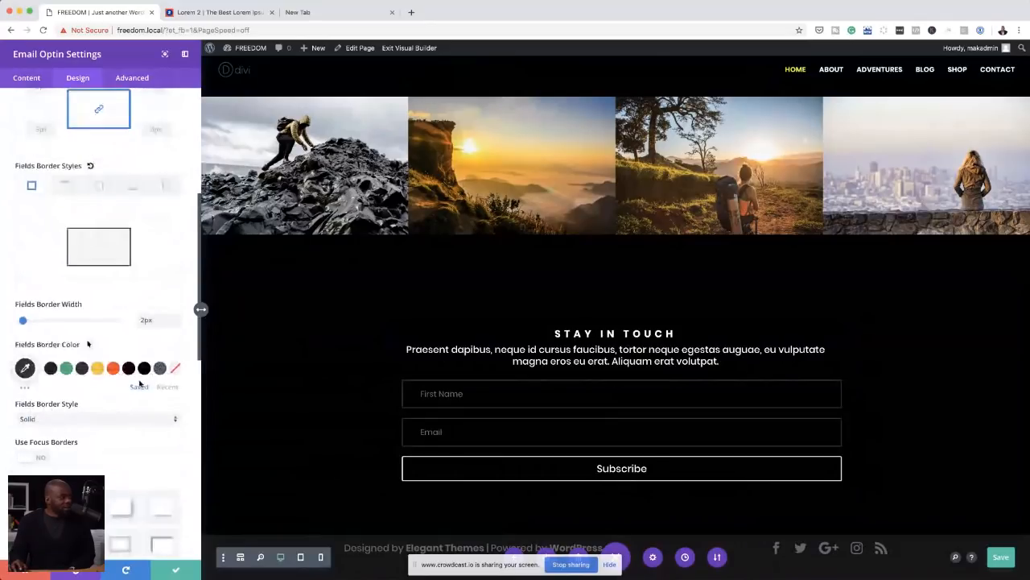
click(98, 369)
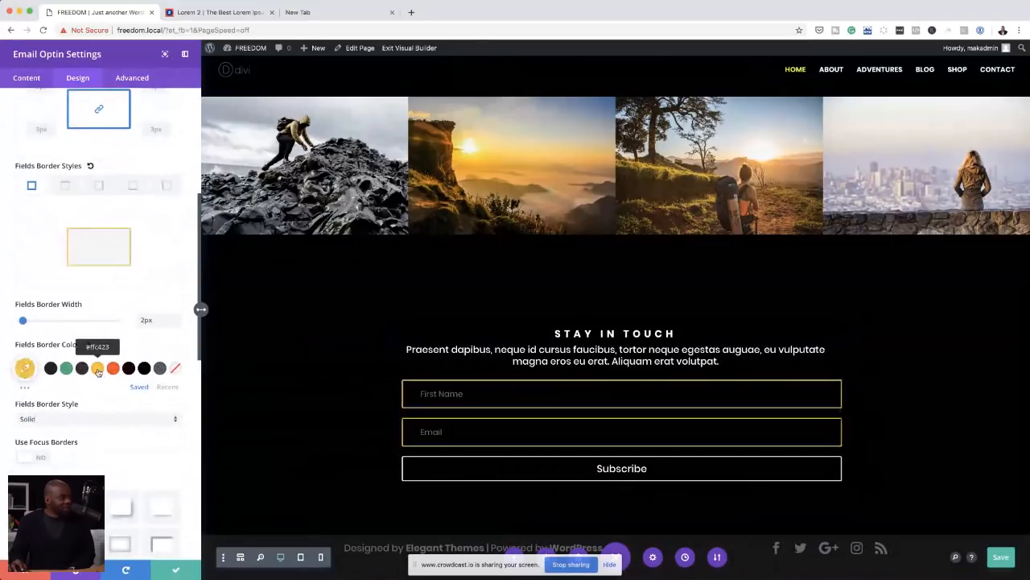
click(66, 368)
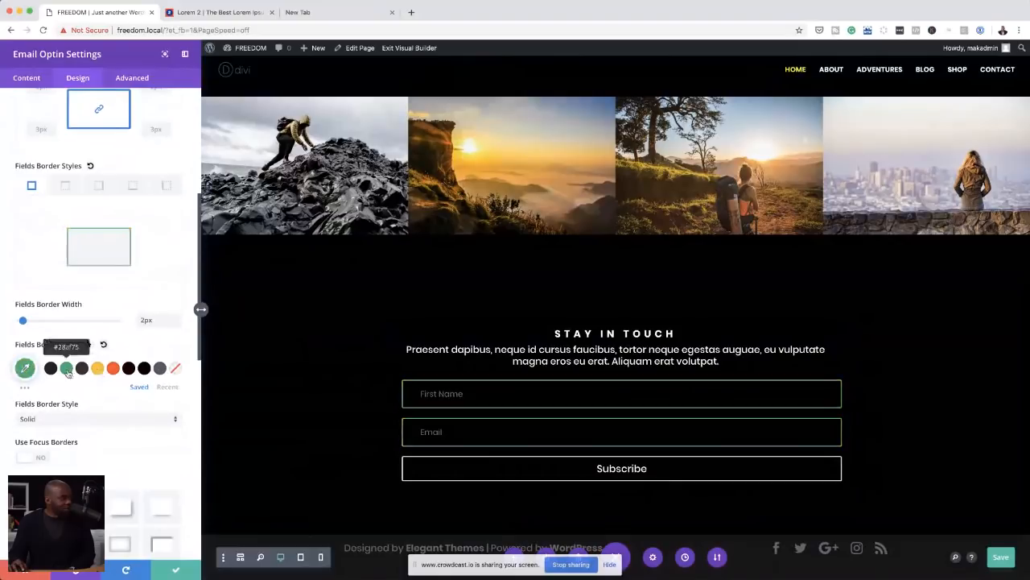
click(111, 370)
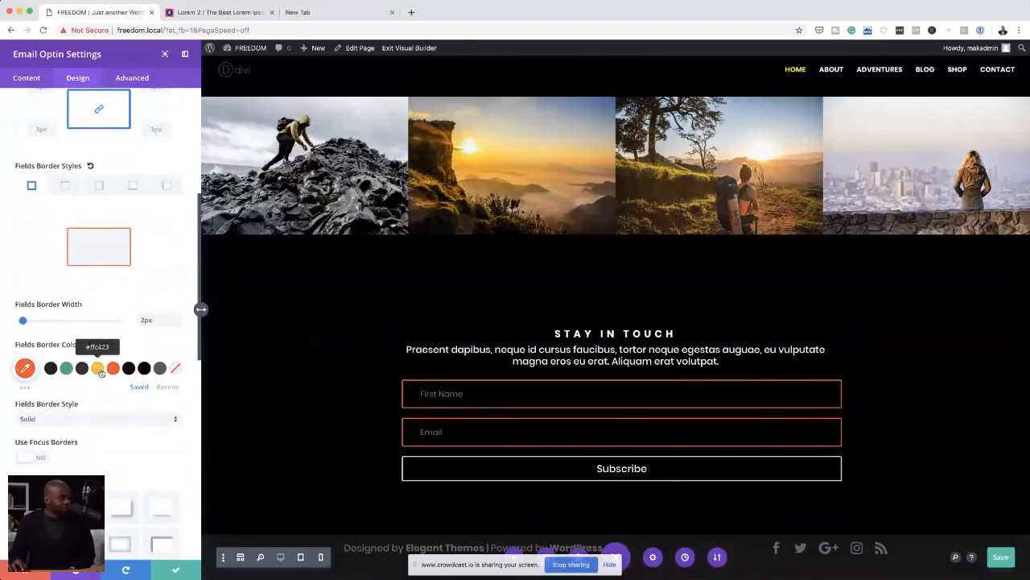
click(160, 369)
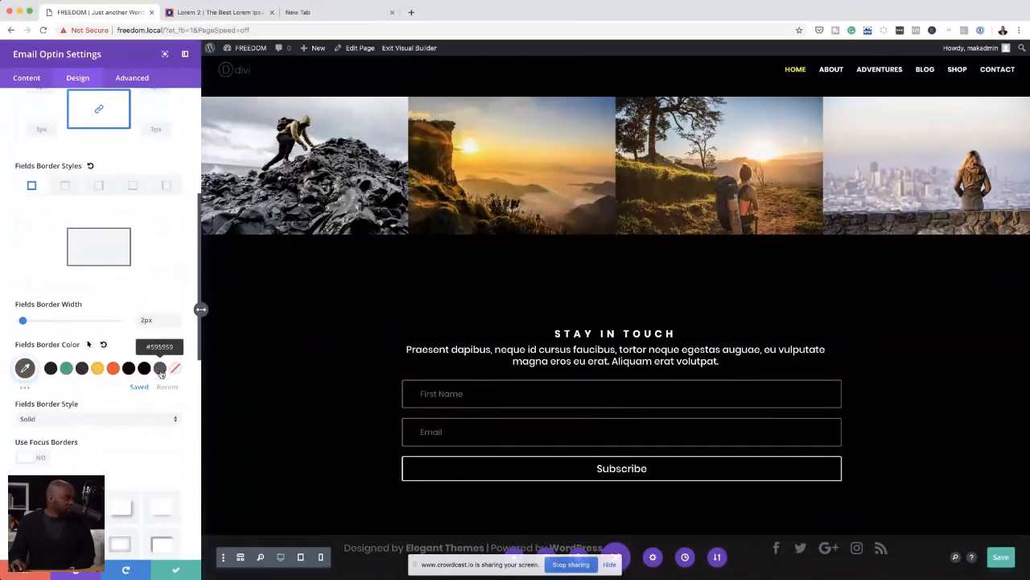
click(26, 388)
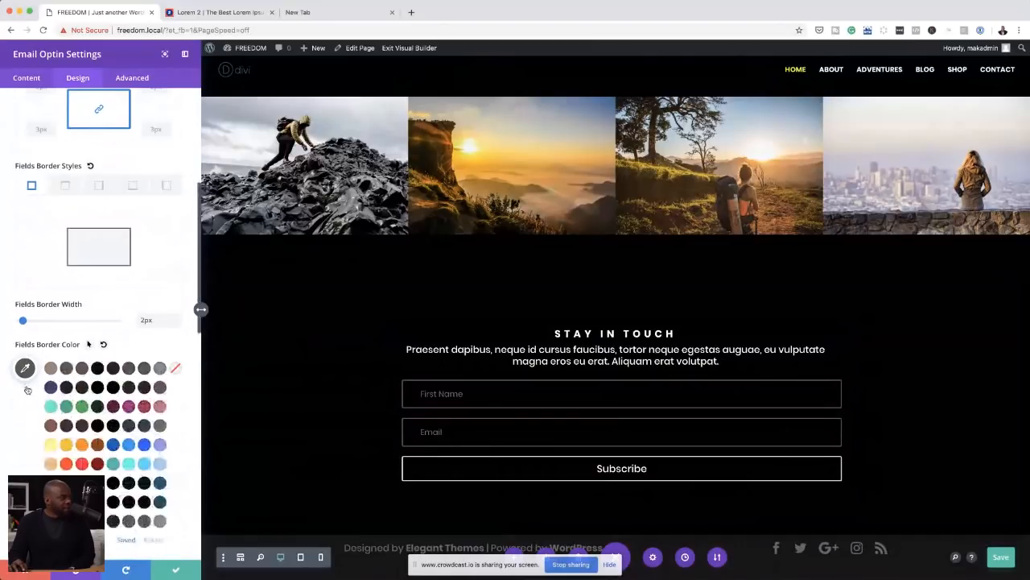
click(50, 447)
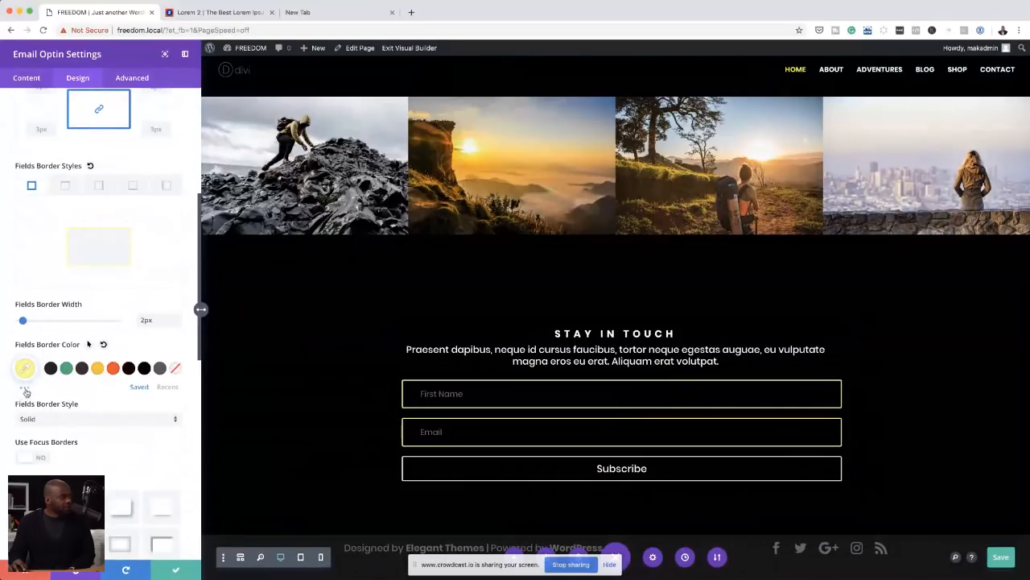
click(25, 390)
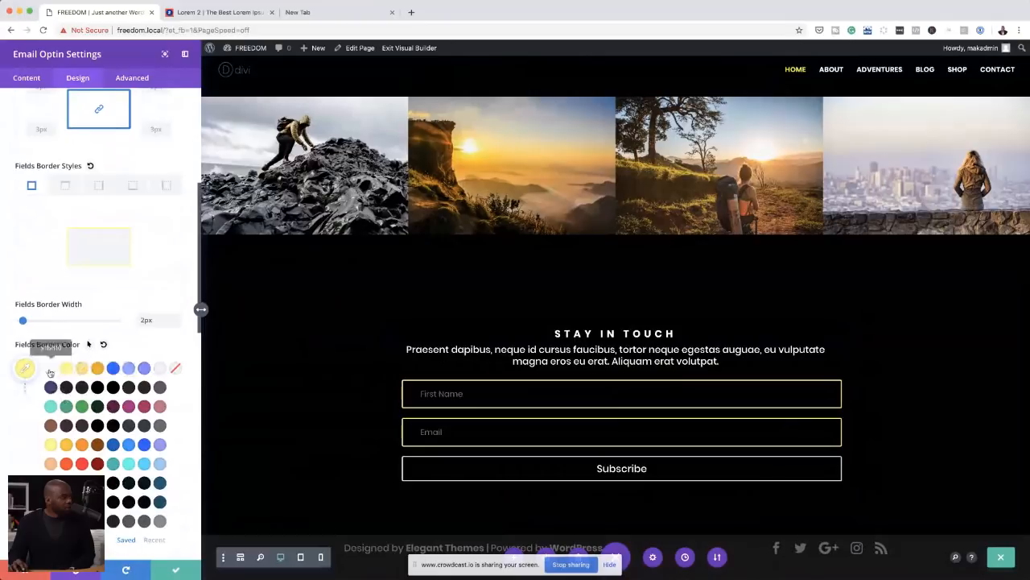
click(50, 371)
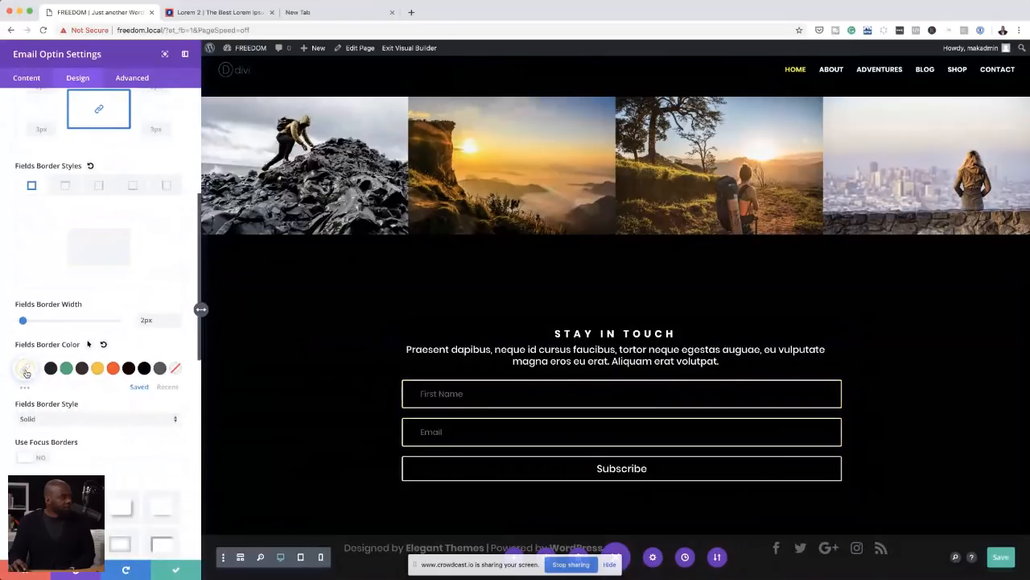
click(25, 372)
click(161, 351)
click(159, 368)
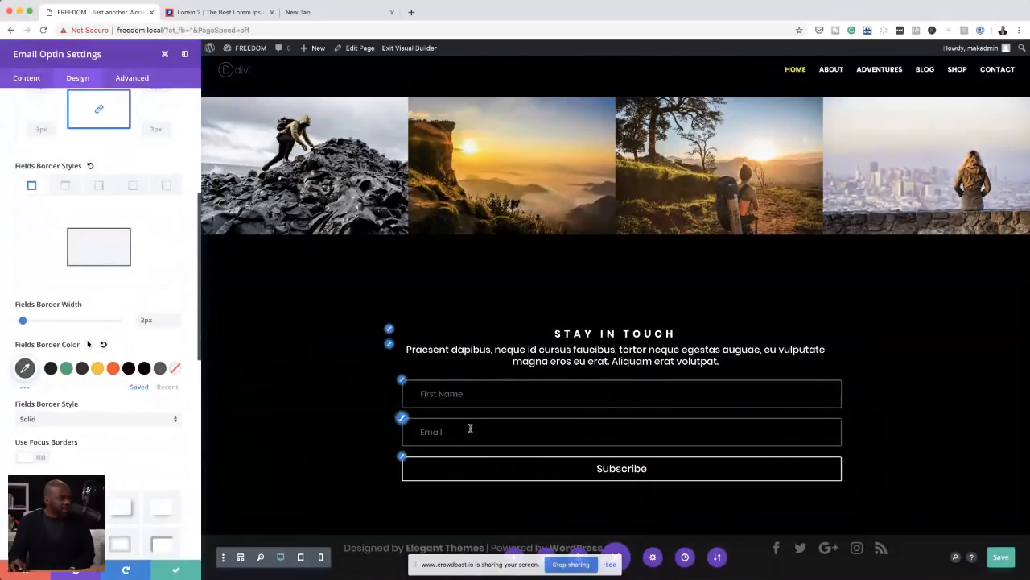
Step: Set the focus text colour of the email optin's form fields to a medium grey
scroll(128, 434, down, 1)
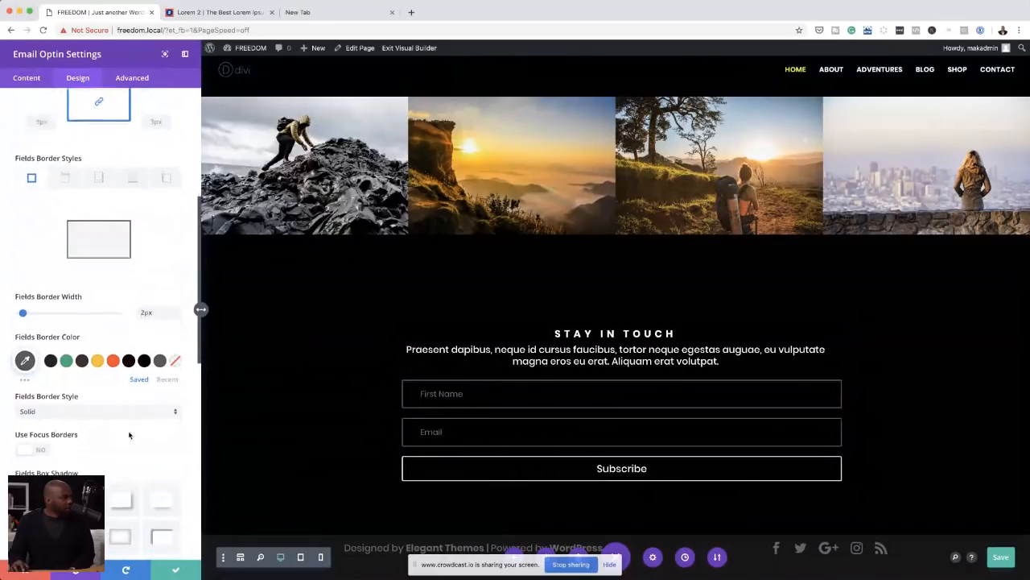
scroll(129, 435, down, 1)
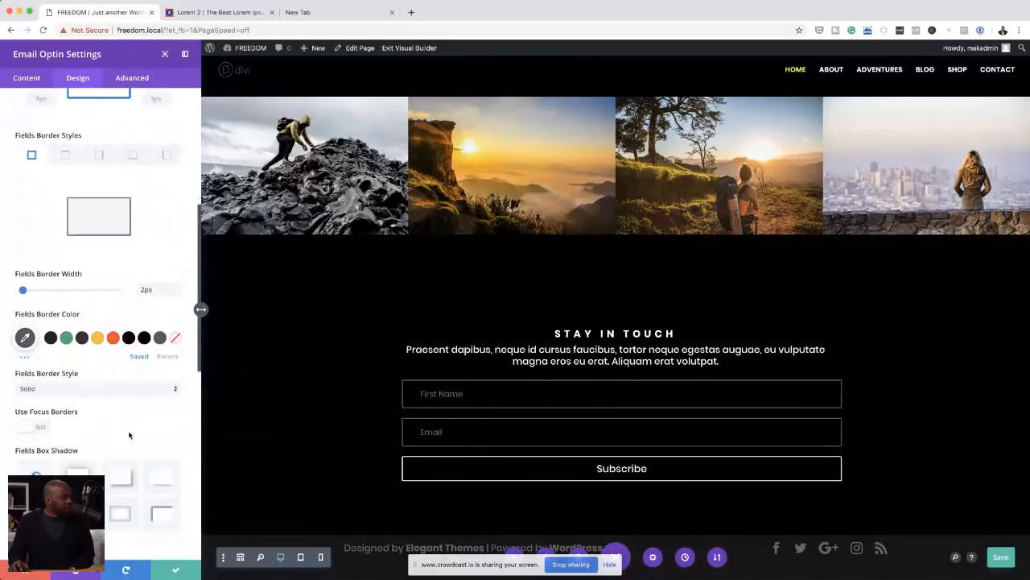
scroll(129, 435, down, 5)
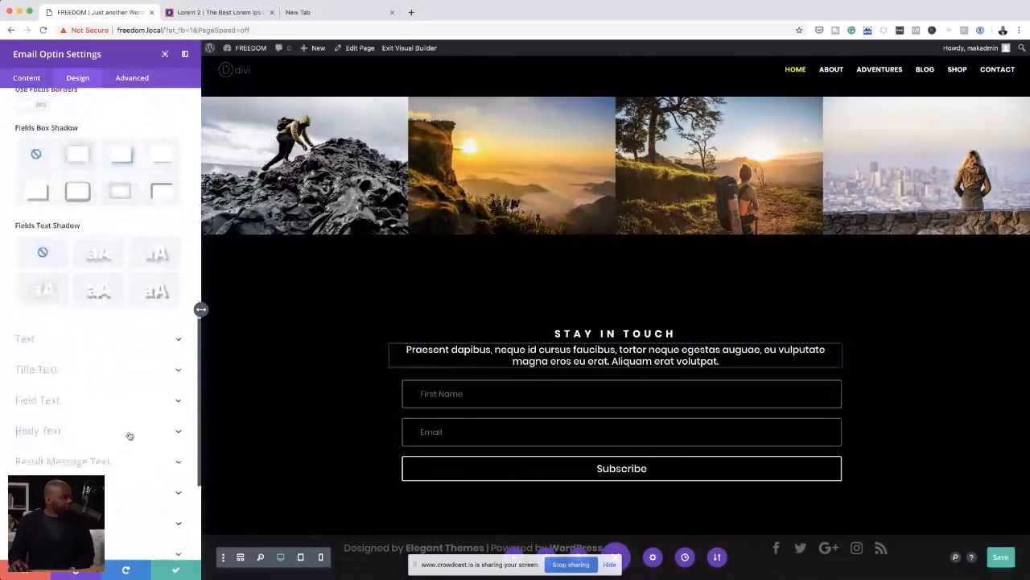
scroll(127, 430, up, 6)
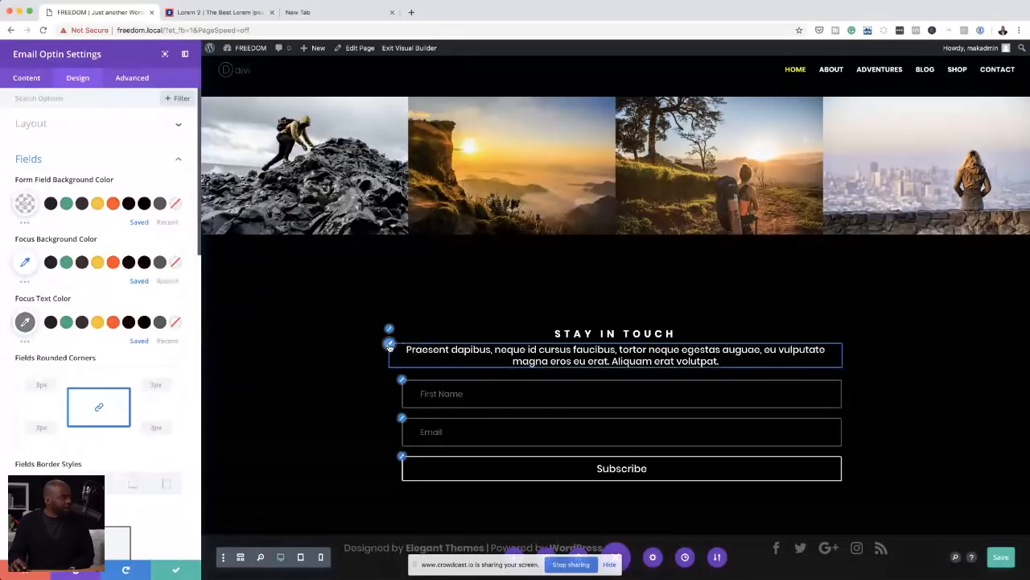
Step: Set the body text colour of the STAY IN TOUCH email optin to the saved grey #595959
click(389, 346)
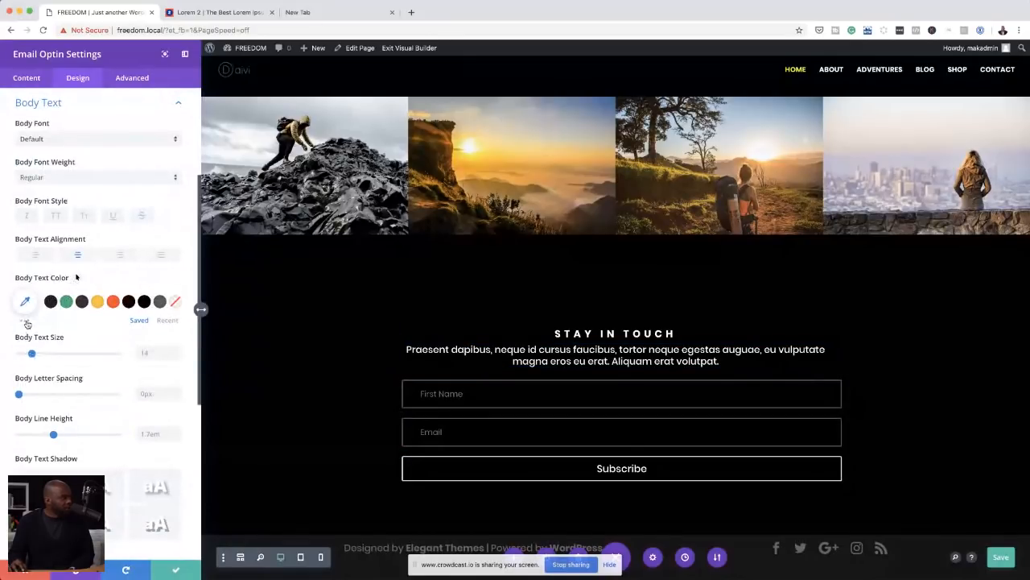
click(26, 322)
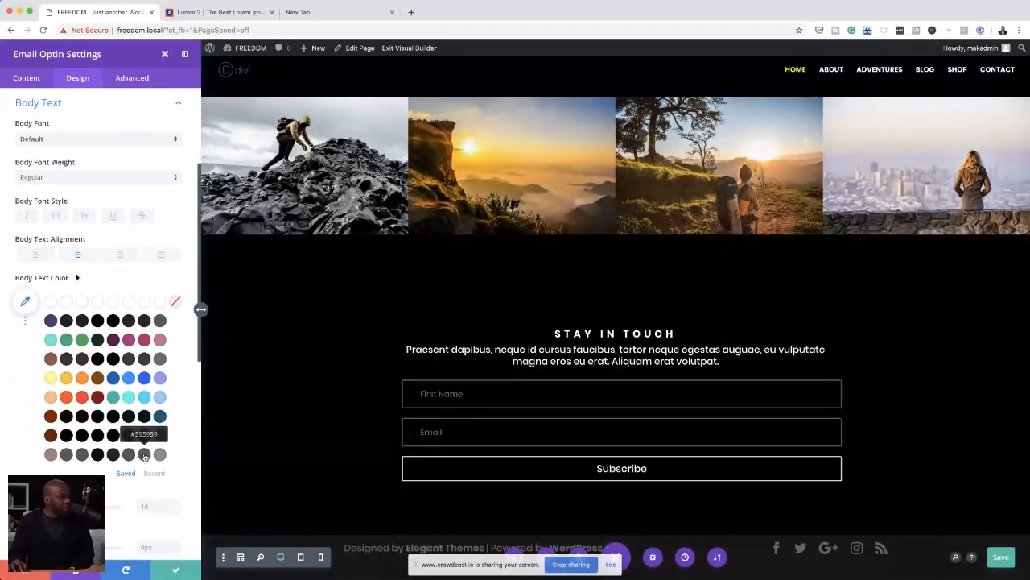
click(144, 454)
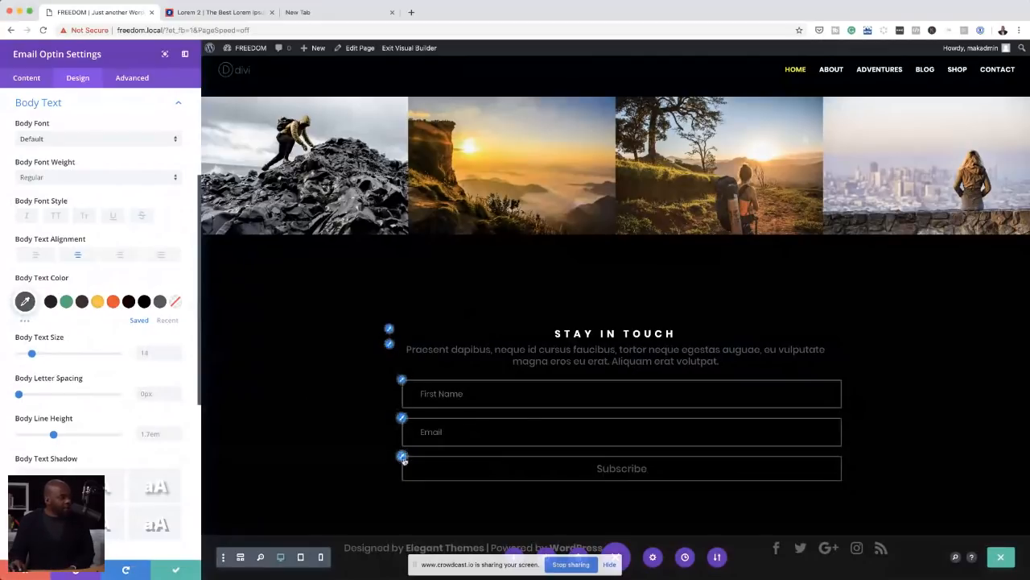
Step: Enable custom styles for the Subscribe button, with yellow text and an orange #ff4a26 background
click(401, 457)
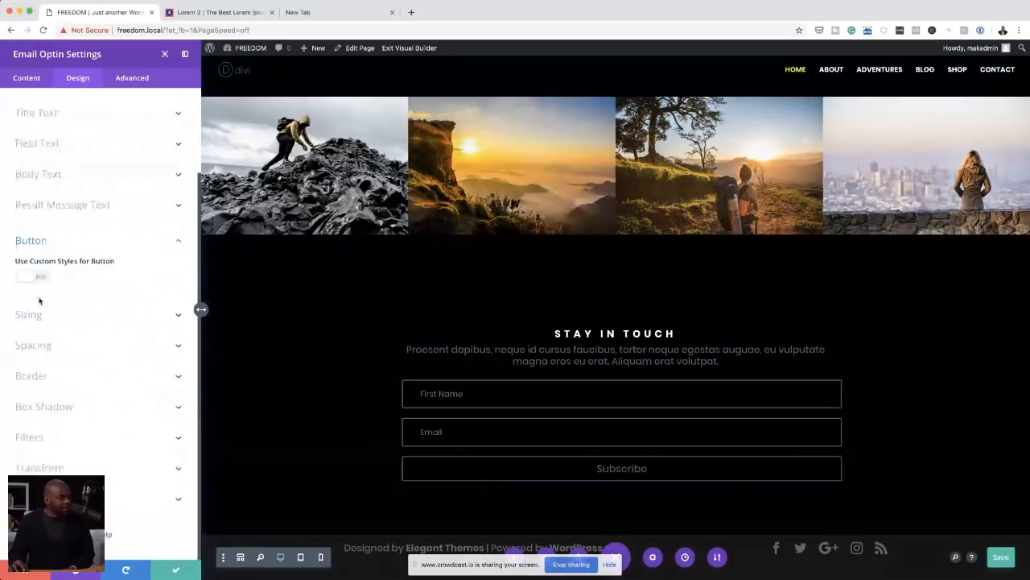
click(35, 276)
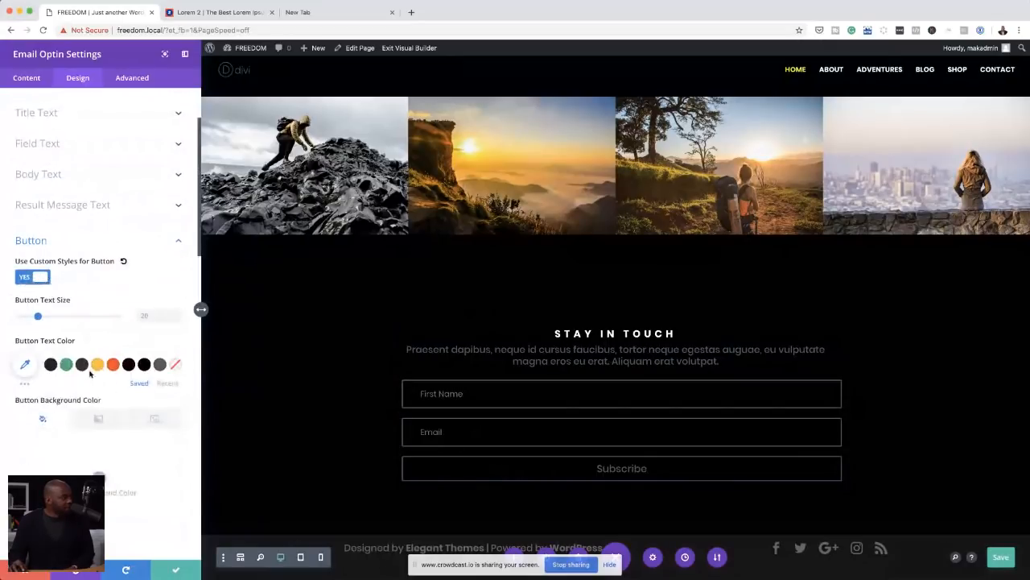
click(98, 364)
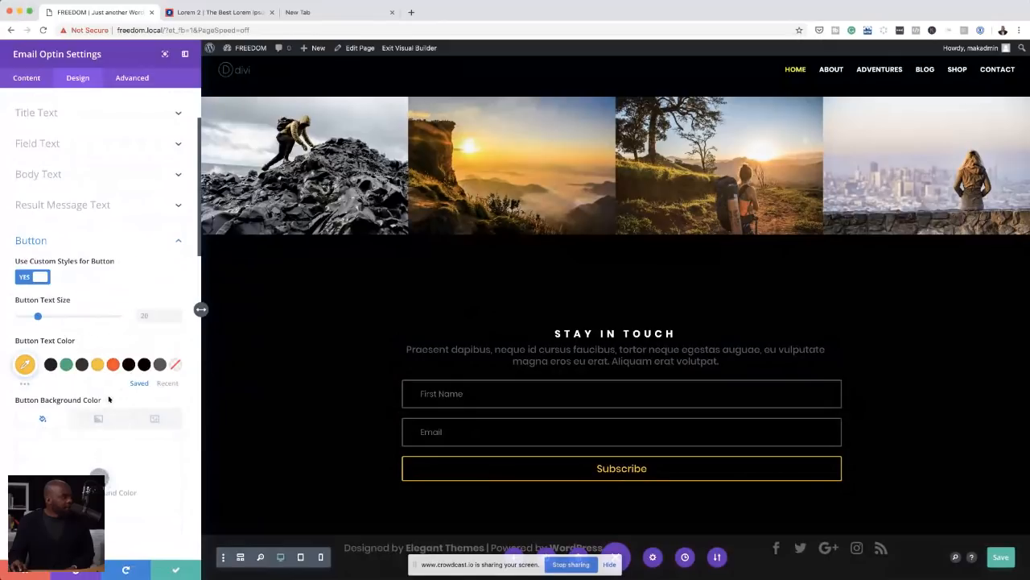
click(97, 475)
click(90, 534)
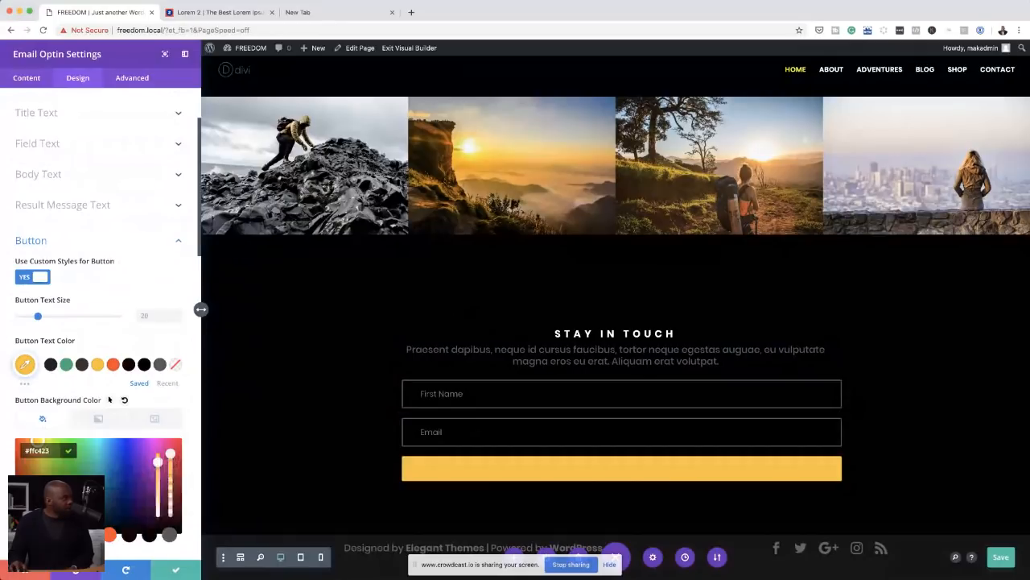
click(110, 534)
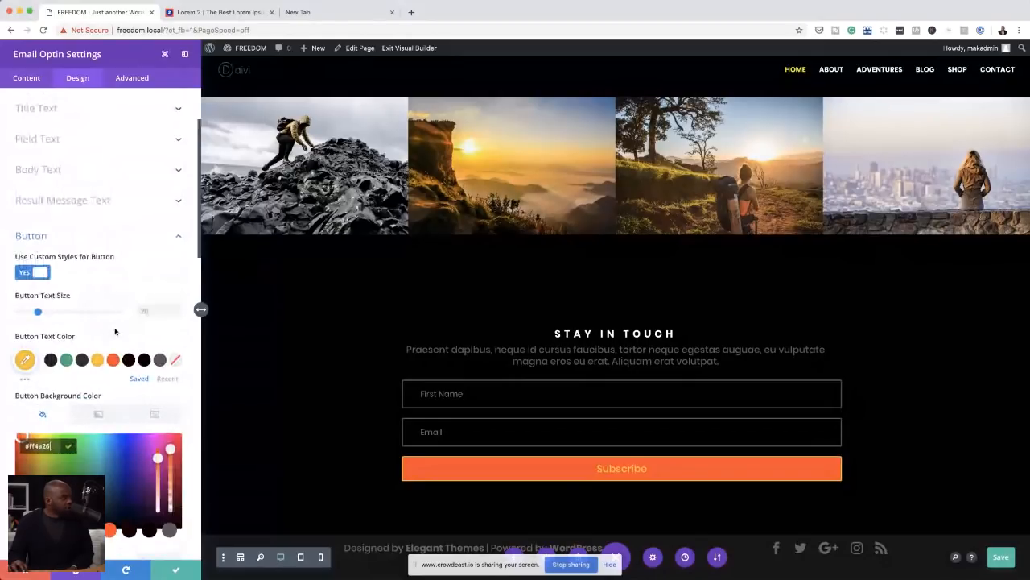
Step: Give the Subscribe button an 8px border in orange #ff4a26
scroll(115, 331, down, 5)
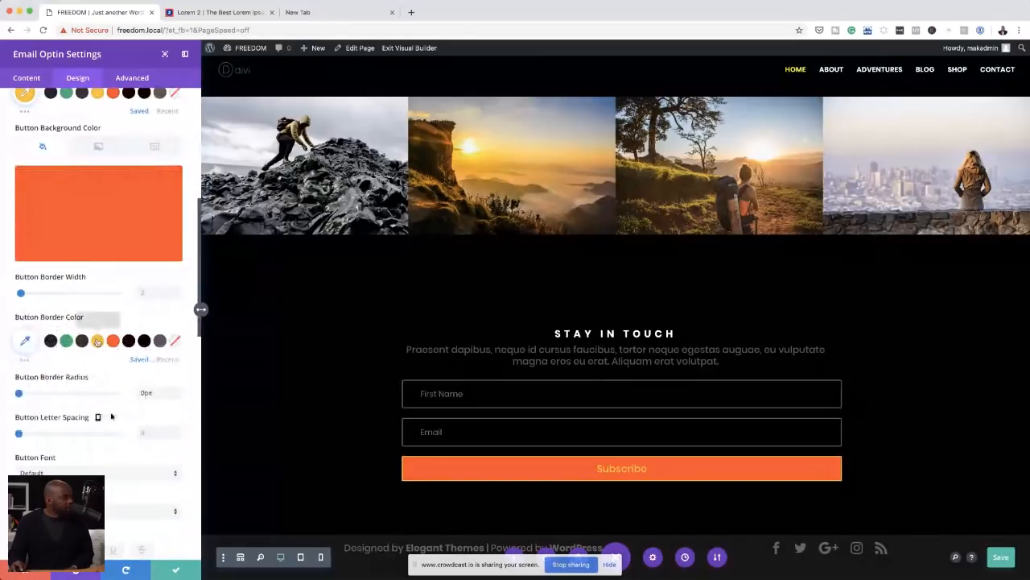
drag(21, 294, 26, 293)
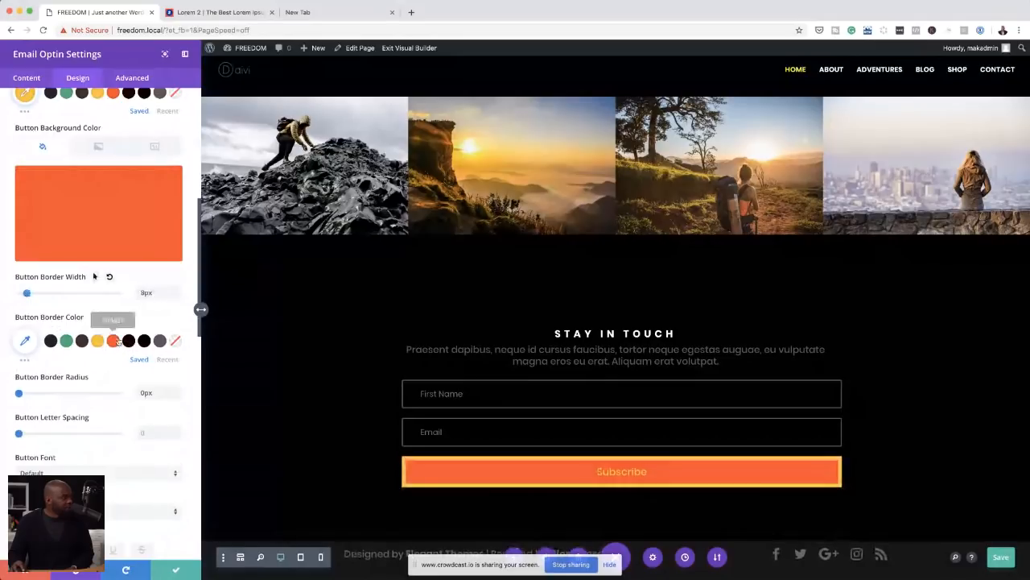
click(113, 341)
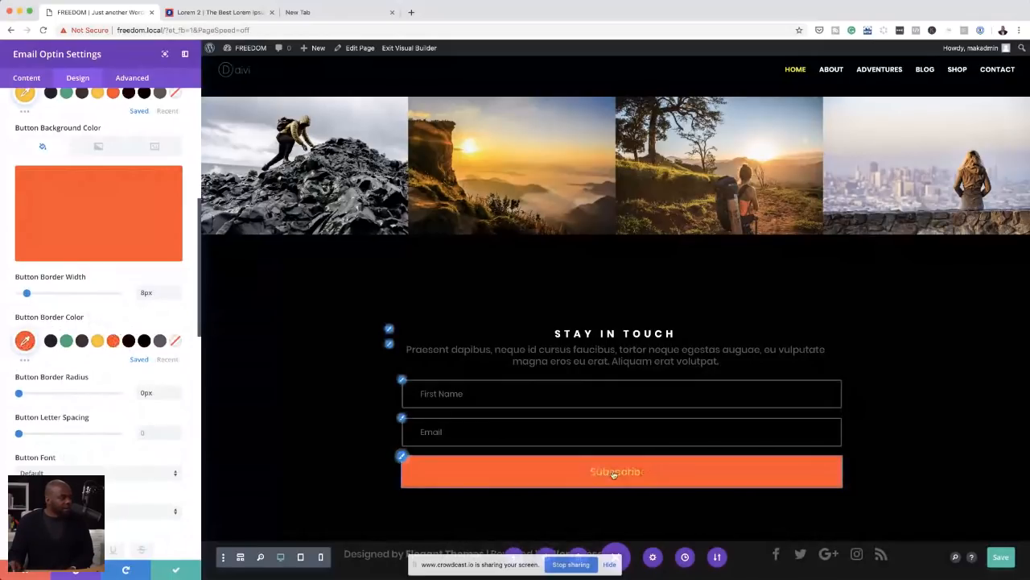
Step: Change the Subscribe button's text colour to a saved dark shade
scroll(134, 383, up, 1)
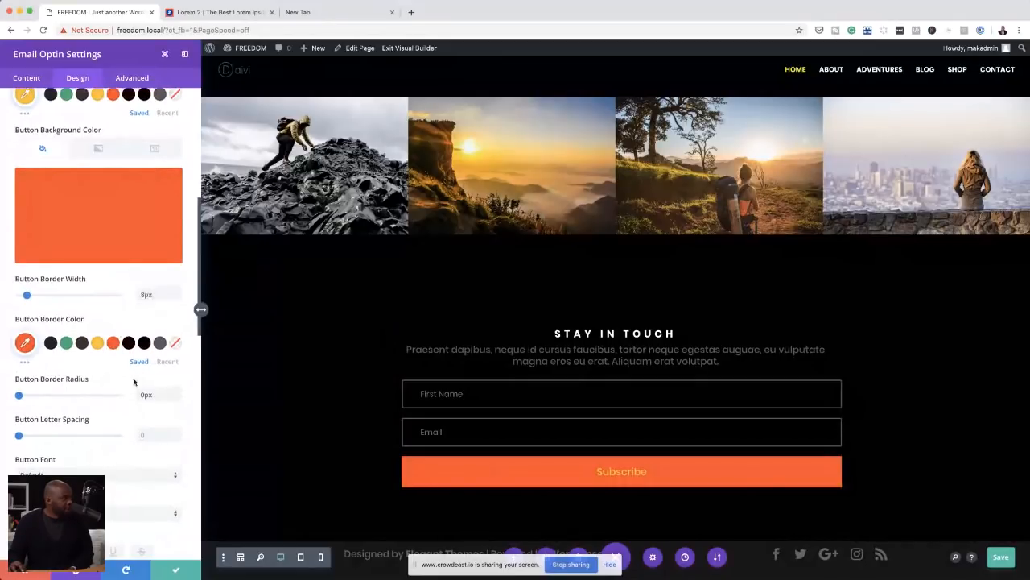
scroll(135, 383, up, 3)
click(81, 202)
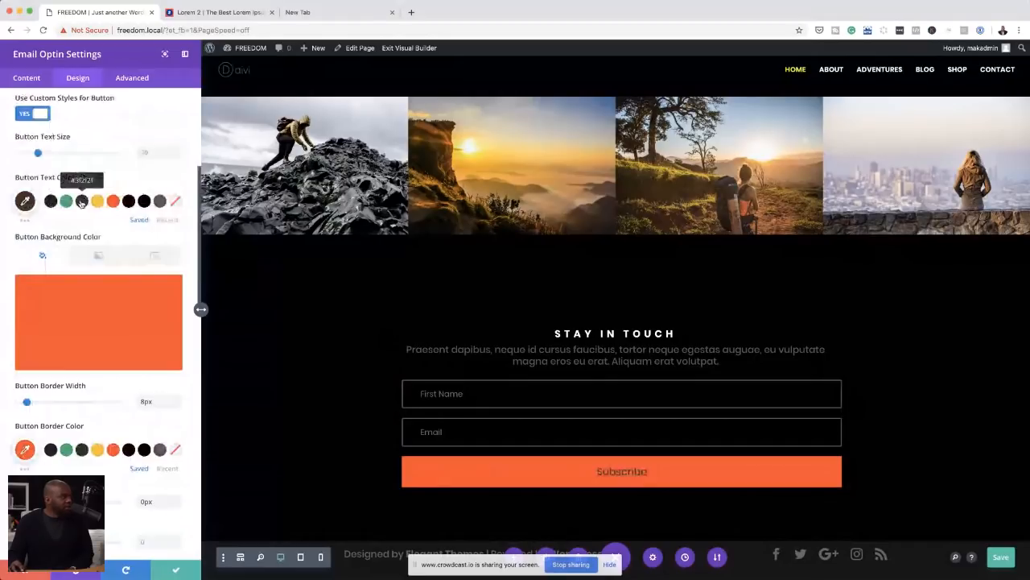
click(81, 201)
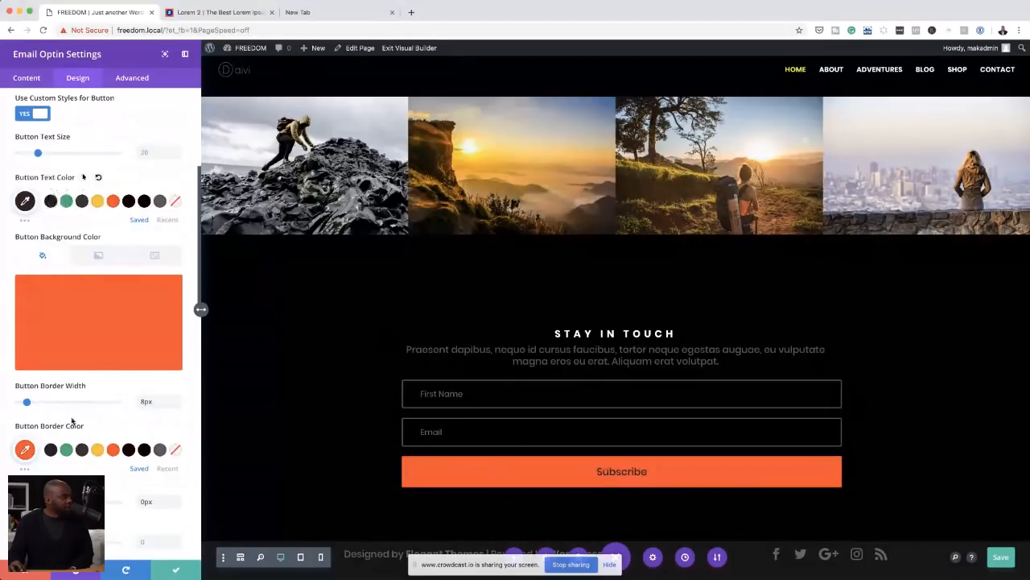
Step: Make the Subscribe button's text bold and uppercase
scroll(72, 419, down, 5)
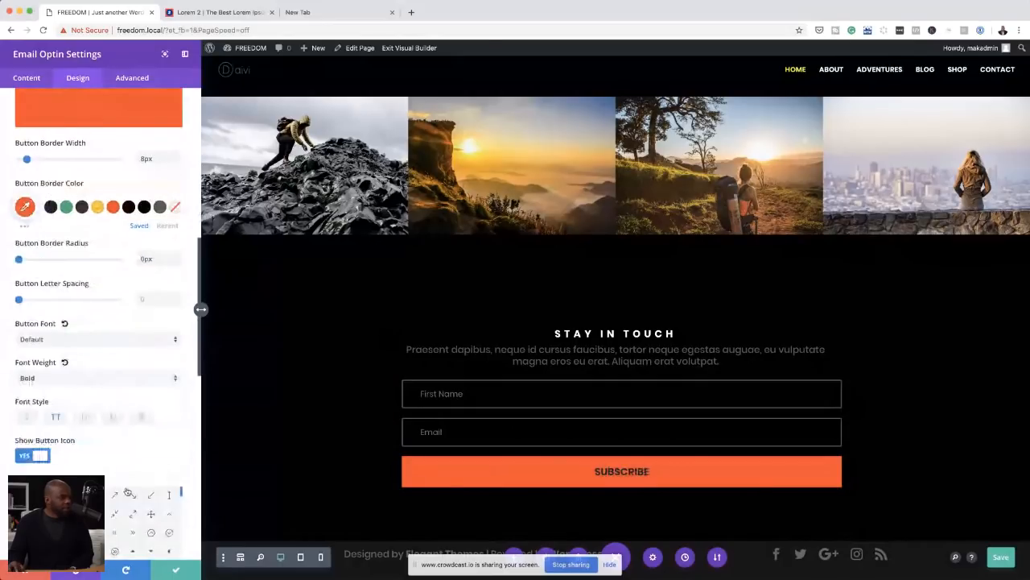
scroll(128, 492, down, 2)
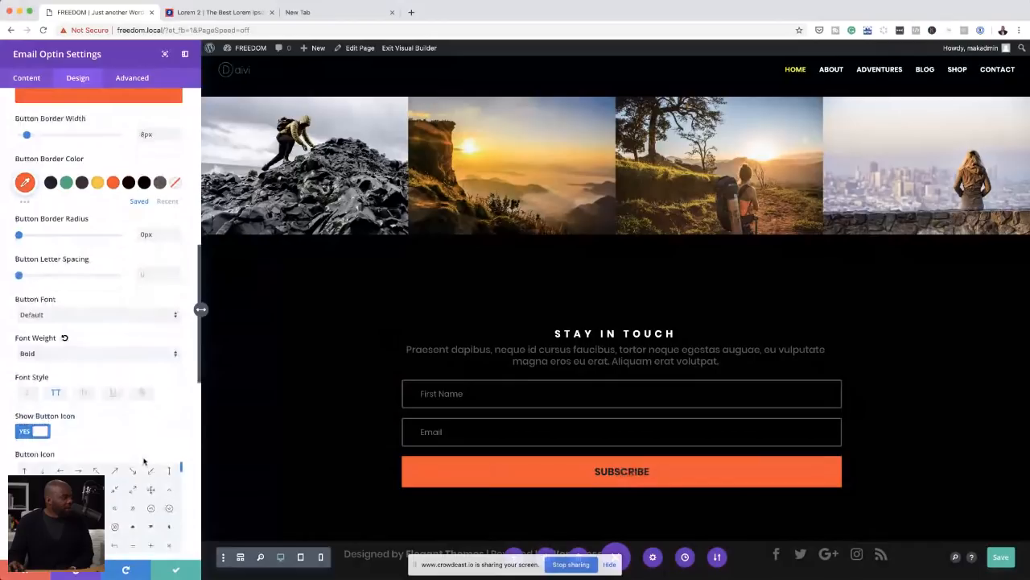
scroll(144, 461, down, 2)
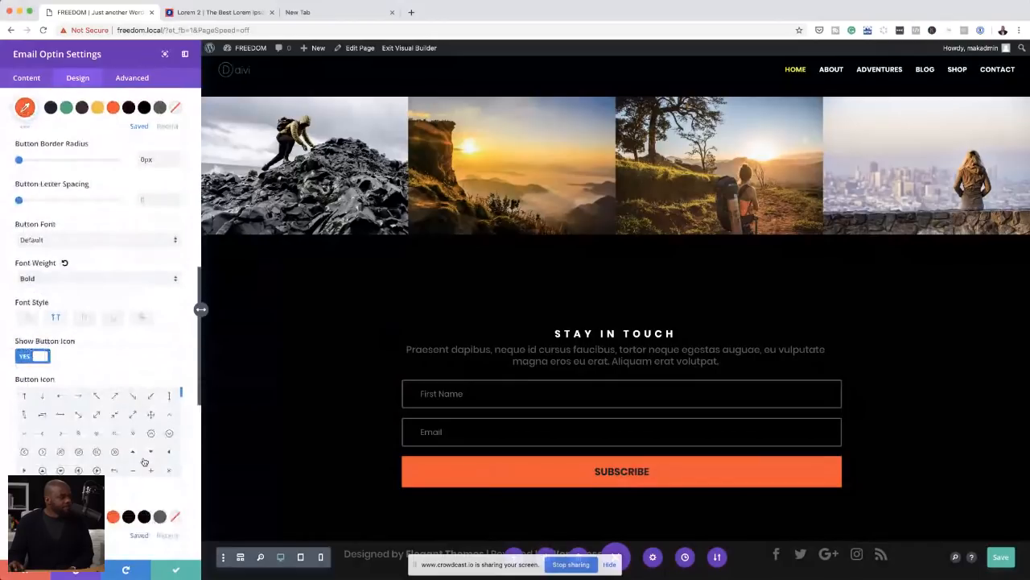
mouse_move(601, 473)
scroll(153, 352, up, 2)
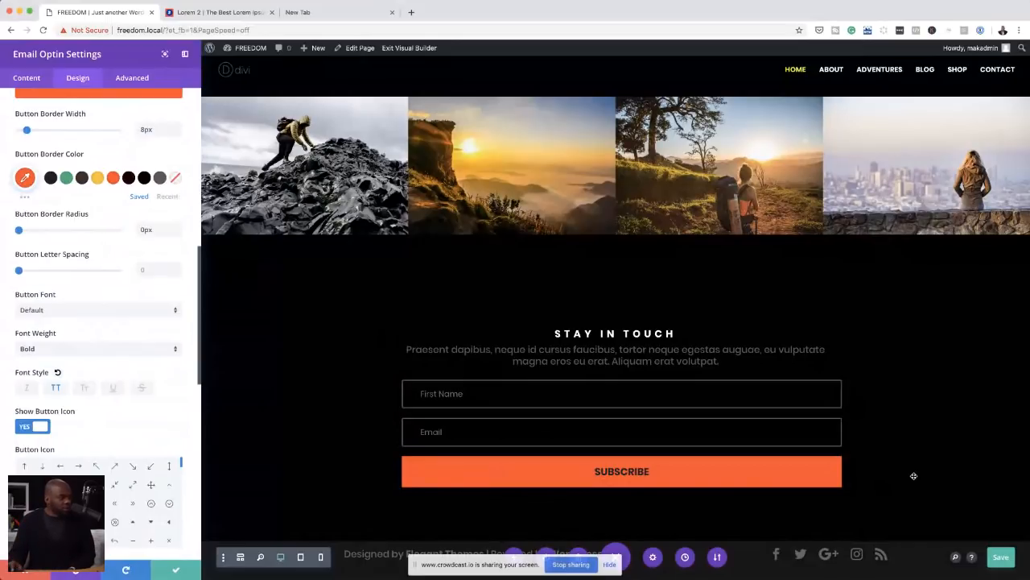
Step: Try green on the STAY IN TOUCH title, settle on the saved dark grey, and save the email optin's settings
click(392, 331)
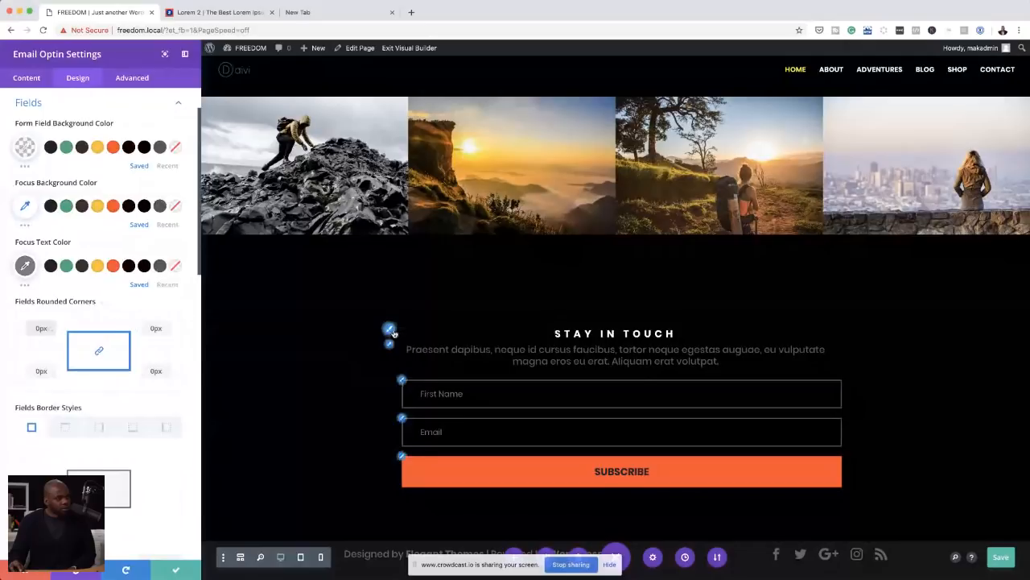
click(390, 329)
click(67, 340)
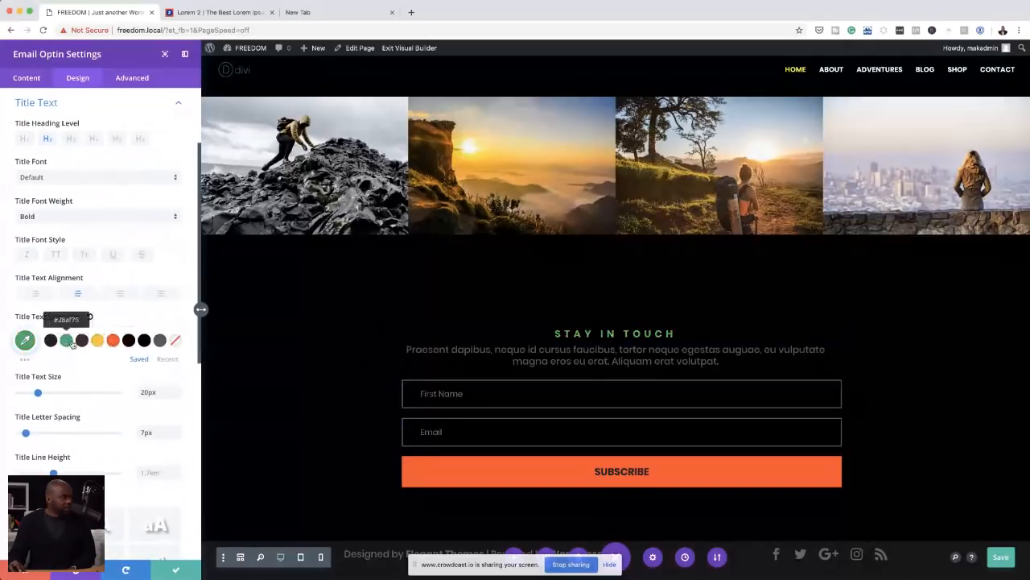
click(160, 341)
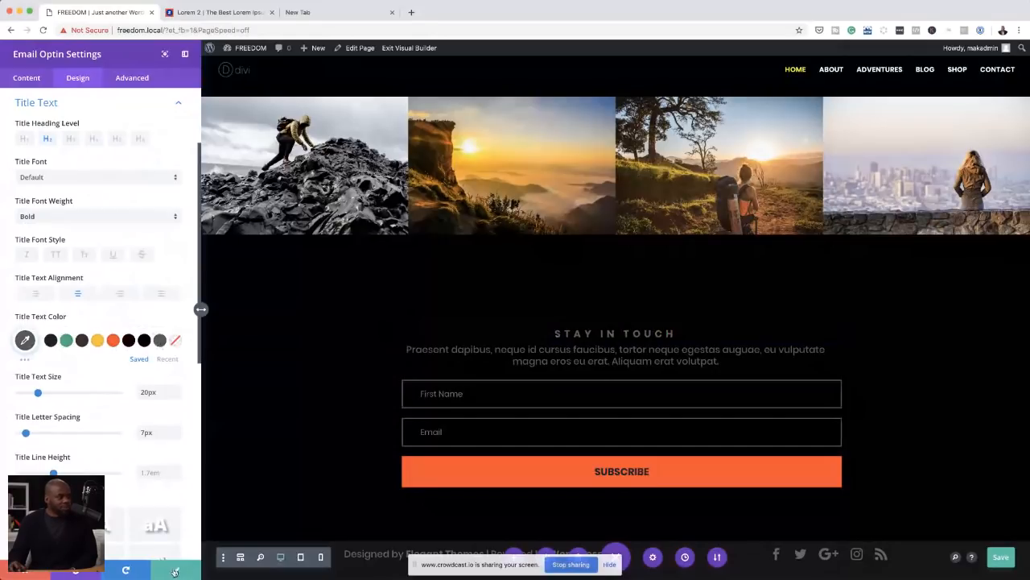
click(175, 570)
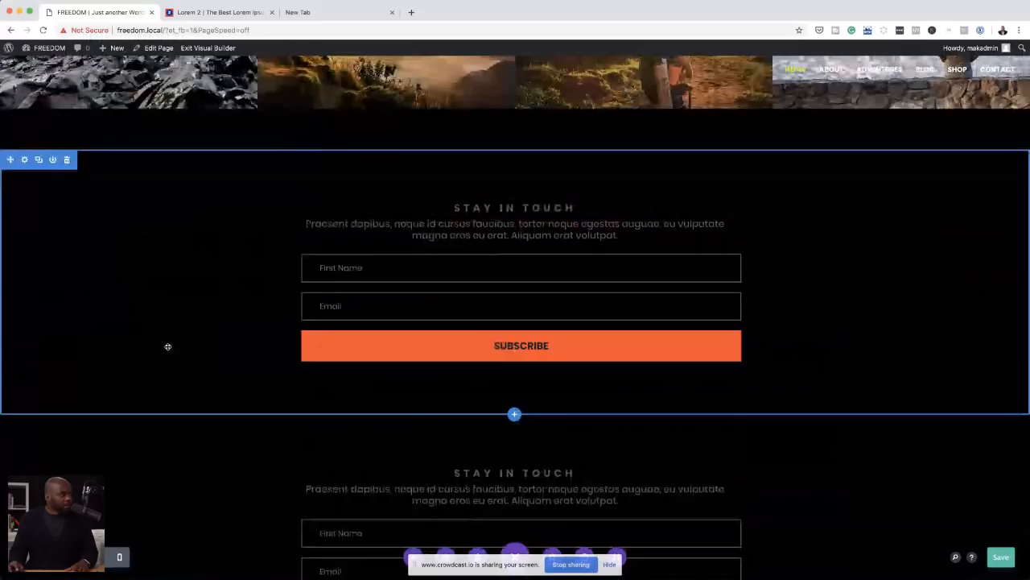
Step: Set the background of the upper STAY IN TOUCH section to orange #ff4a26 and save the section settings
click(167, 347)
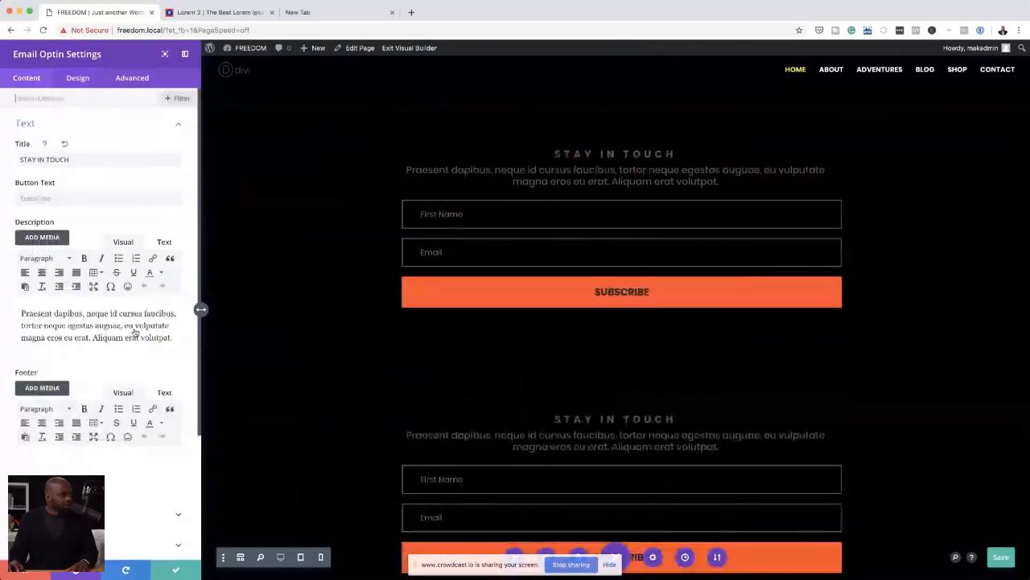
key(Escape)
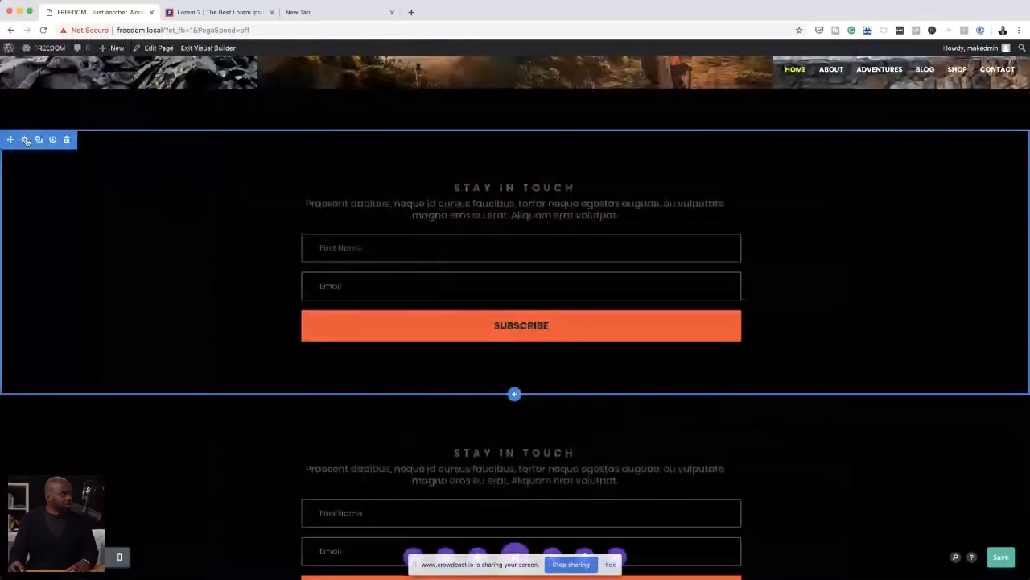
click(25, 139)
click(51, 158)
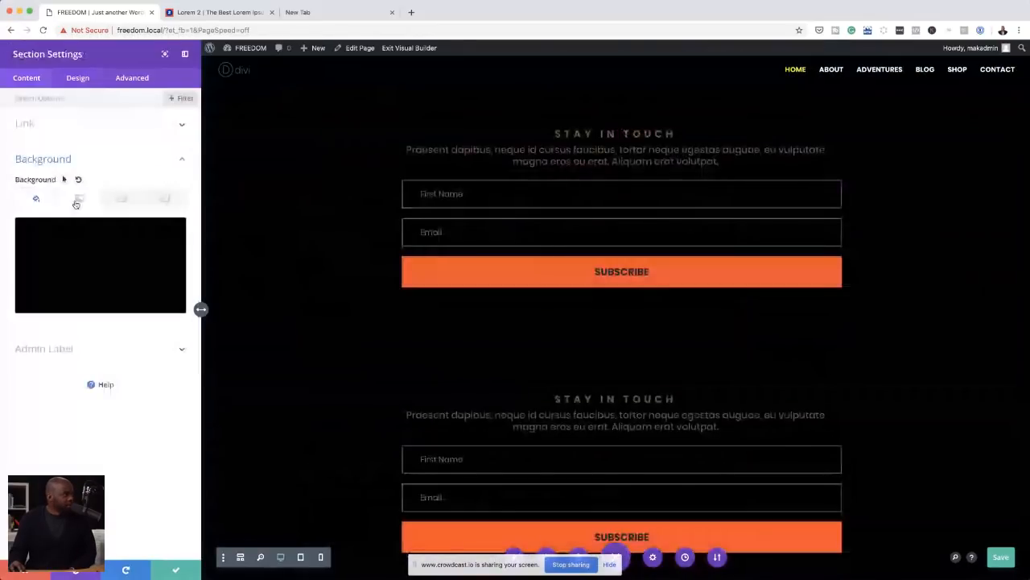
click(89, 257)
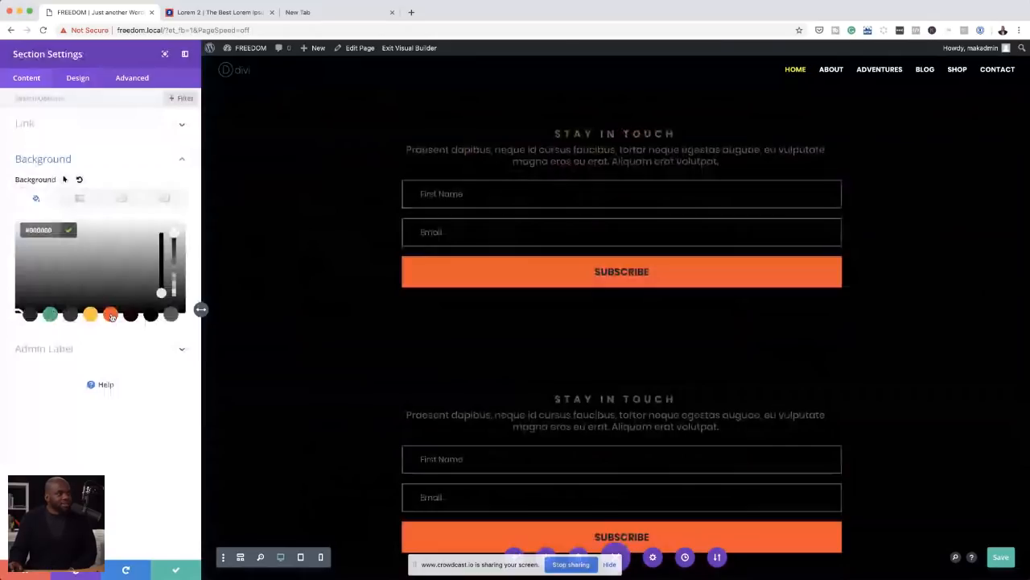
click(111, 314)
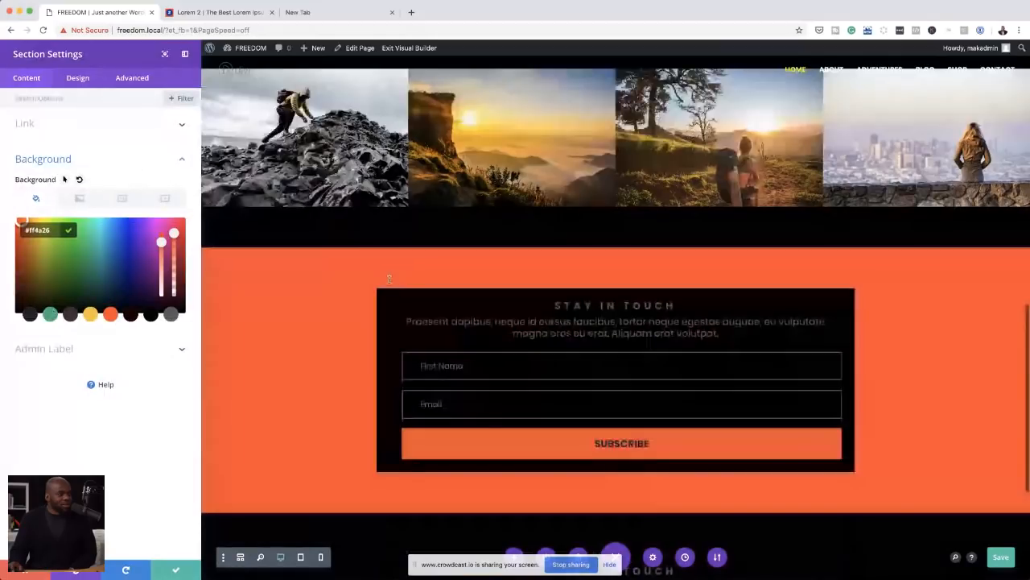
scroll(389, 278, down, 2)
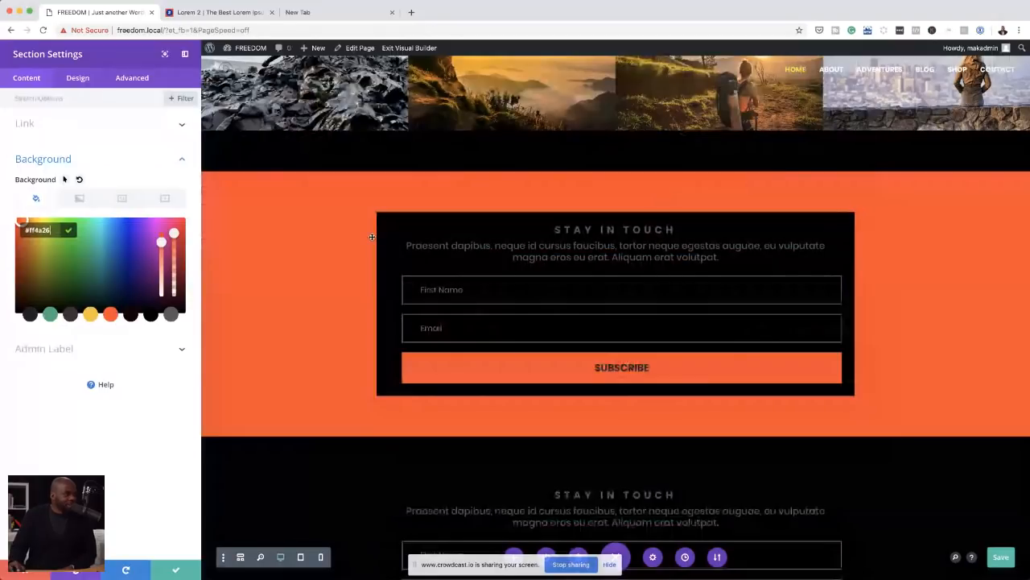
click(175, 572)
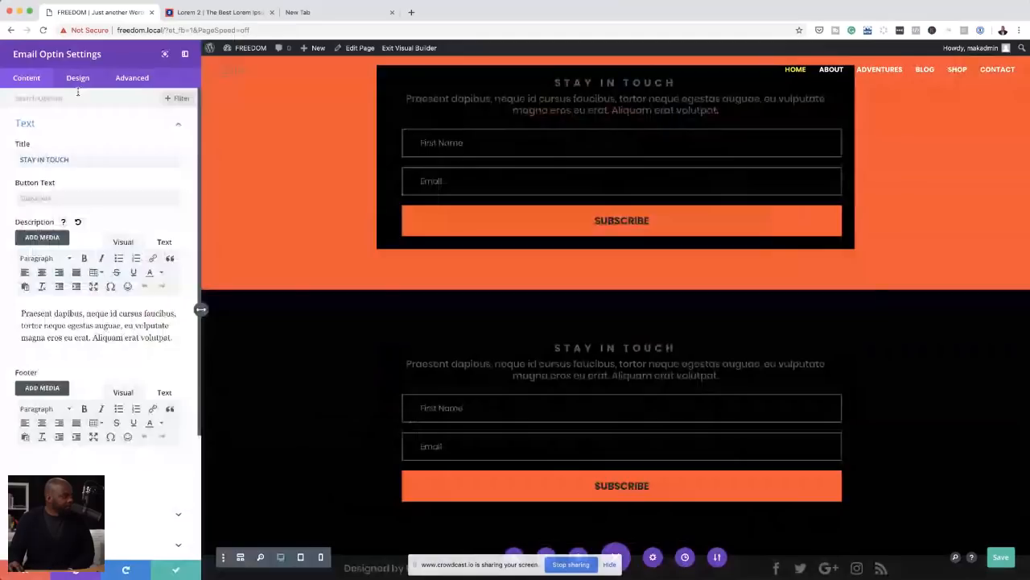
Step: Change the background of the email optin in the orange section to the saved orange
click(79, 123)
click(79, 276)
scroll(79, 378, down, 2)
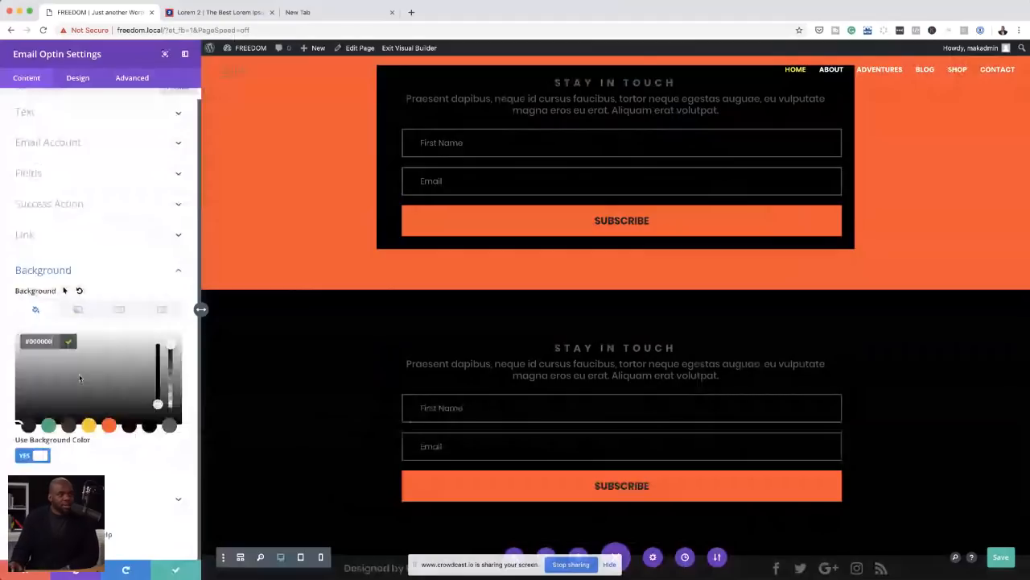
click(109, 425)
scroll(247, 367, up, 2)
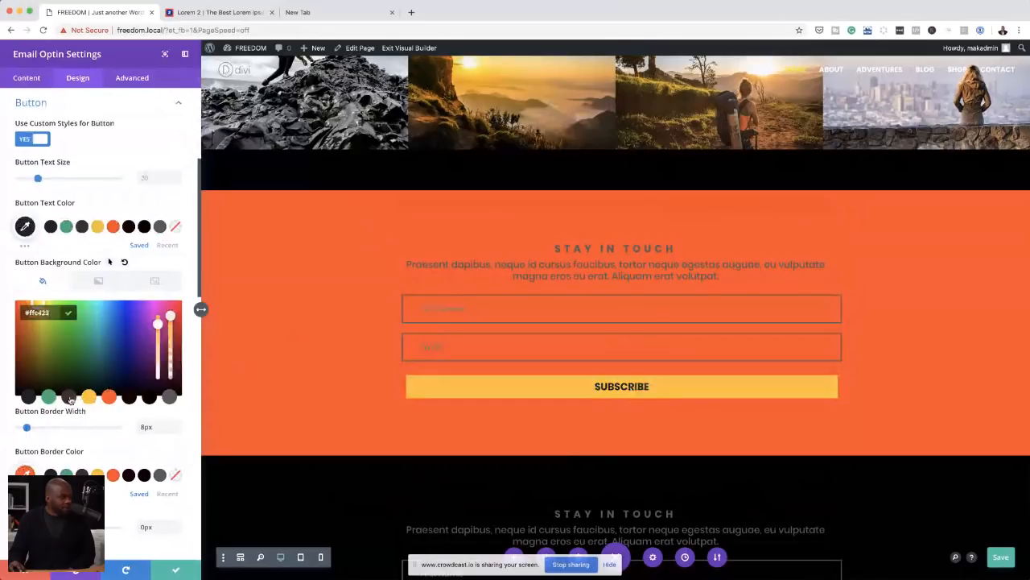
Step: Set the background and border colours of the orange section's Subscribe button to dark #3f2f2f
click(70, 397)
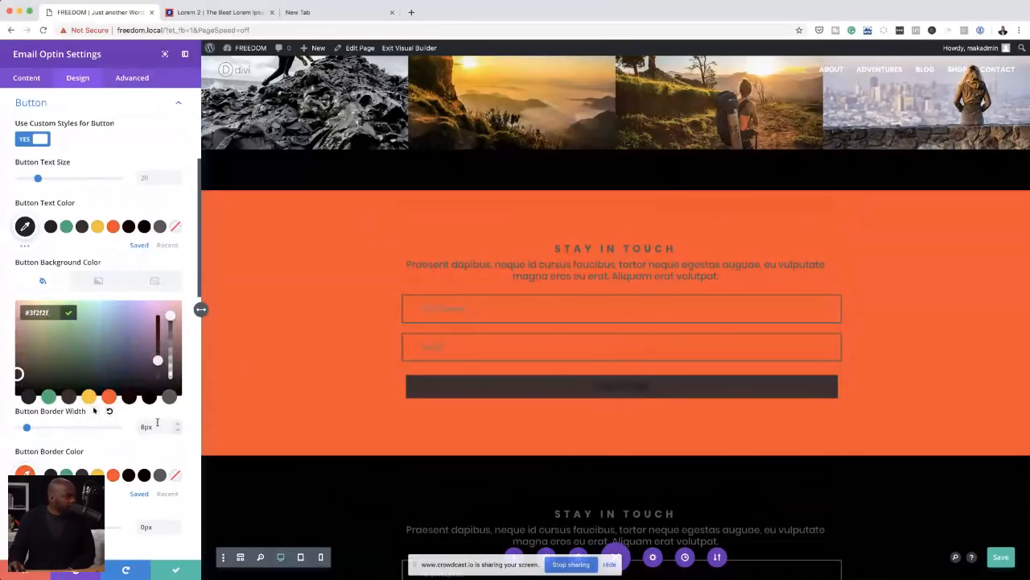
scroll(83, 467, down, 1)
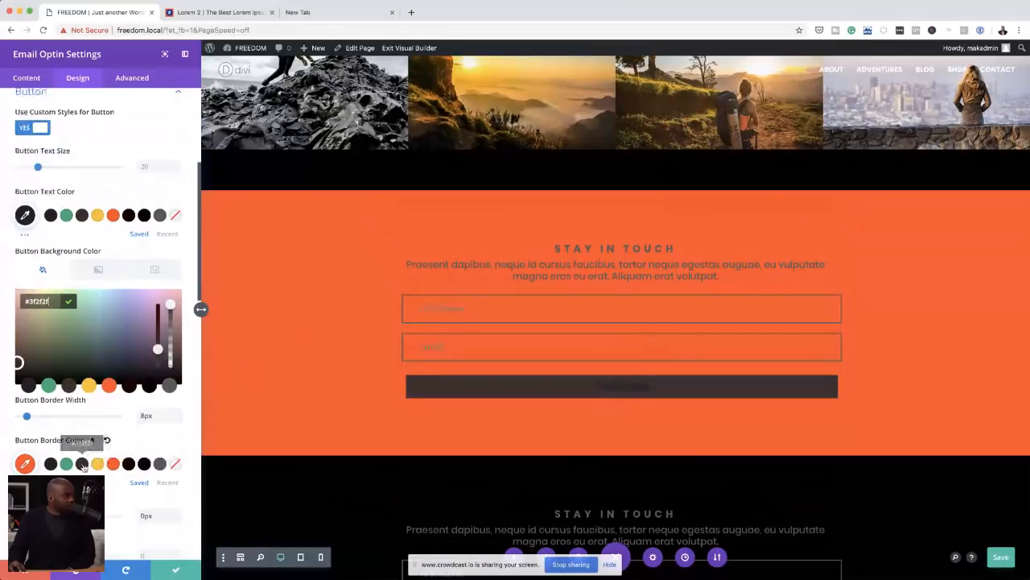
click(83, 464)
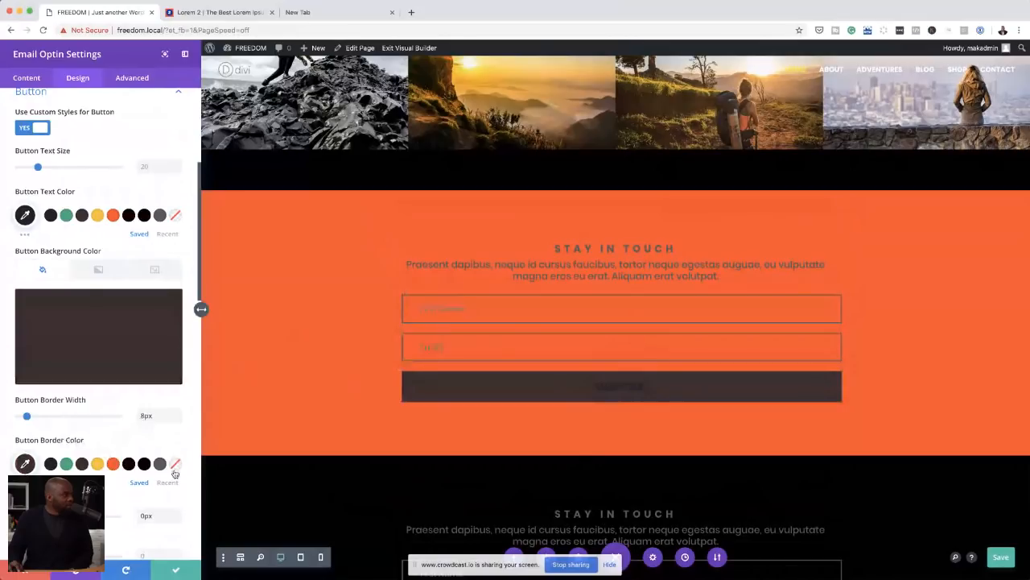
Step: Try the saved green as the text colour of the orange section's Subscribe button
scroll(52, 293, up, 2)
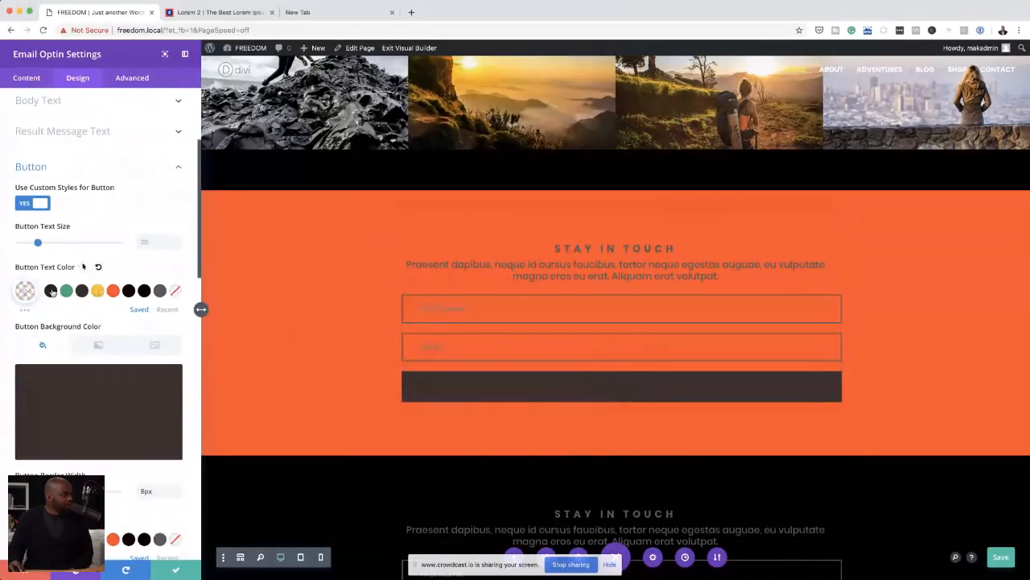
click(53, 293)
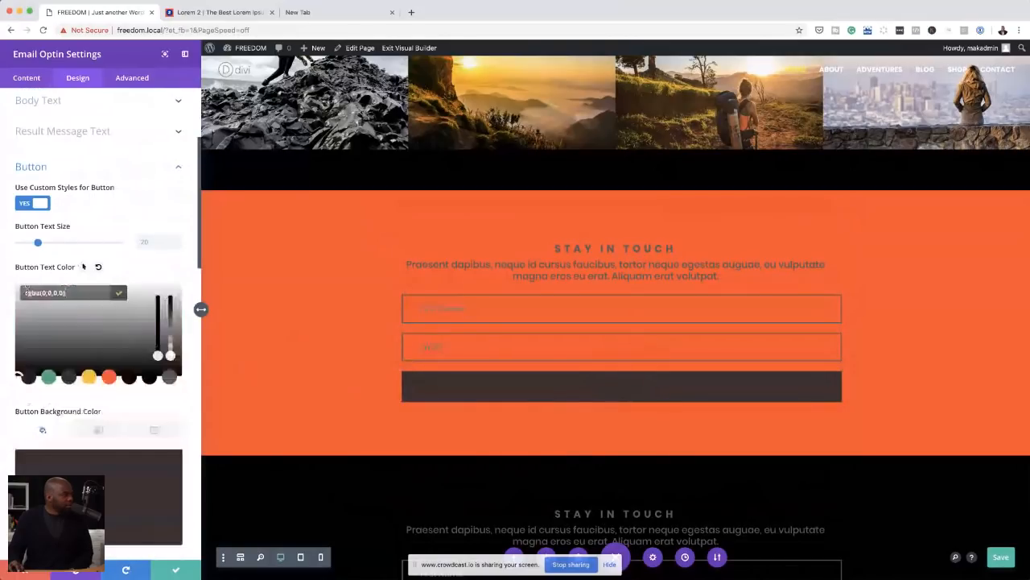
click(137, 275)
click(66, 292)
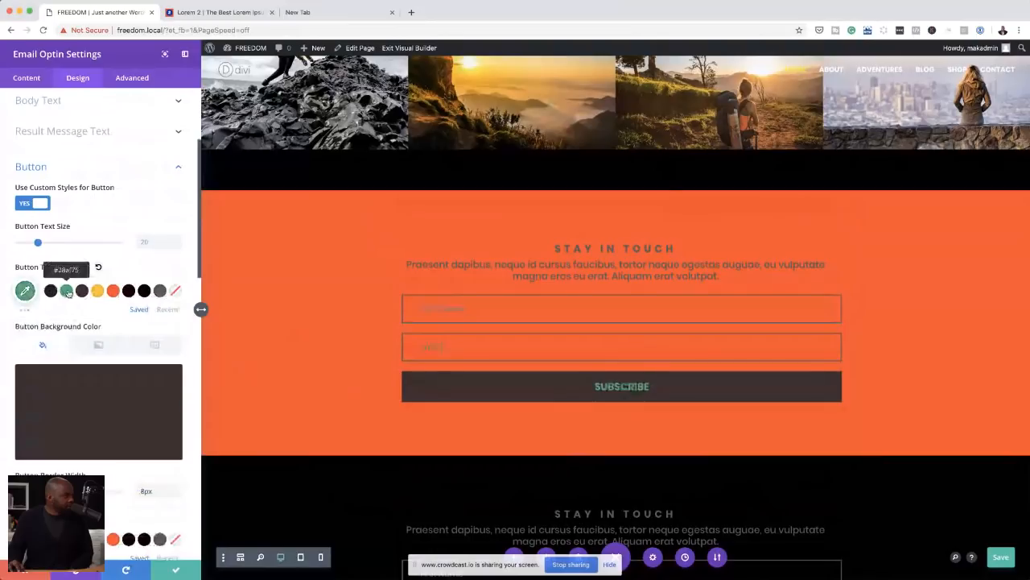
click(67, 292)
click(136, 277)
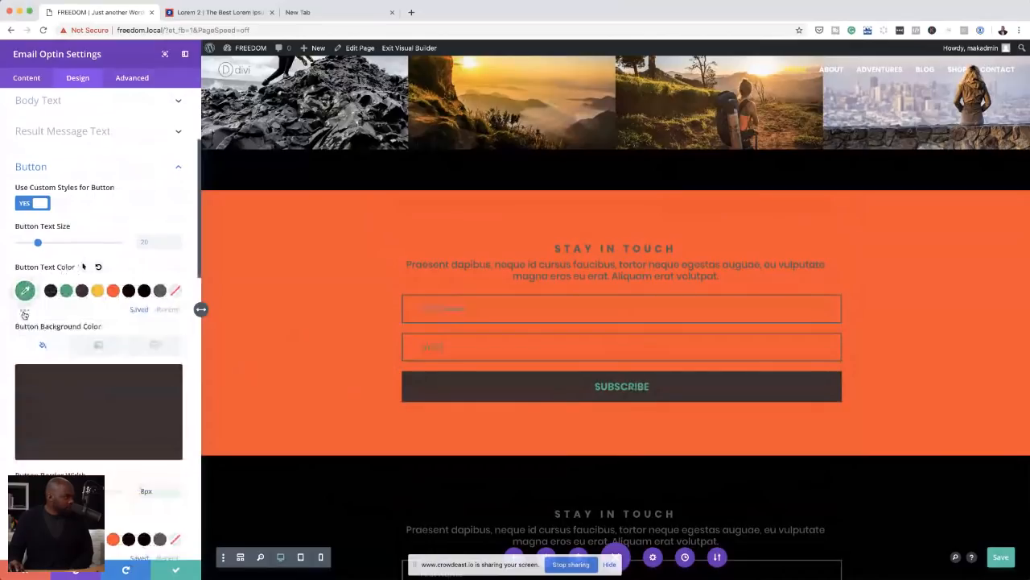
Step: Set the Subscribe button's text colour to white #ffffff from the recent colours
click(24, 314)
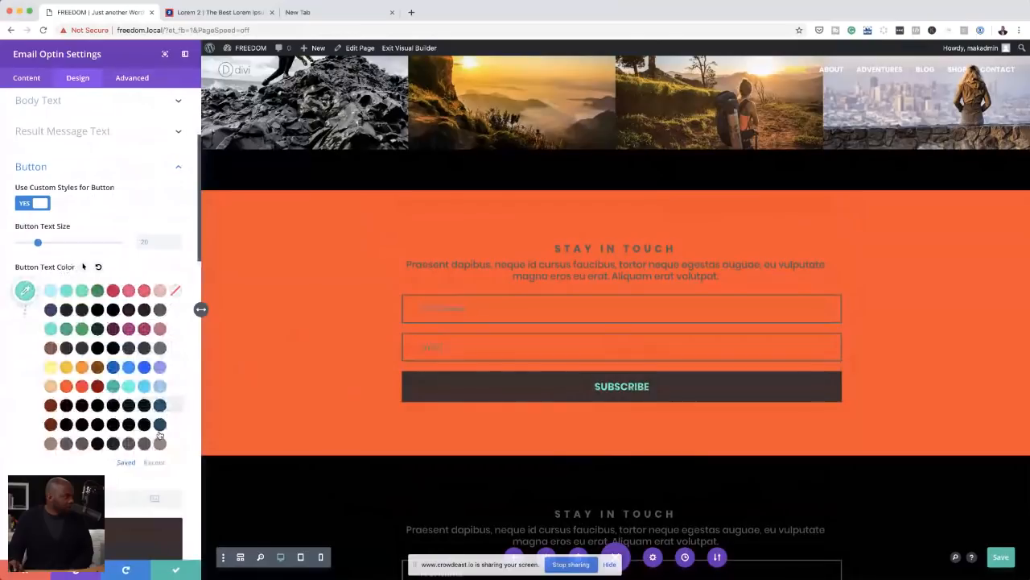
click(155, 462)
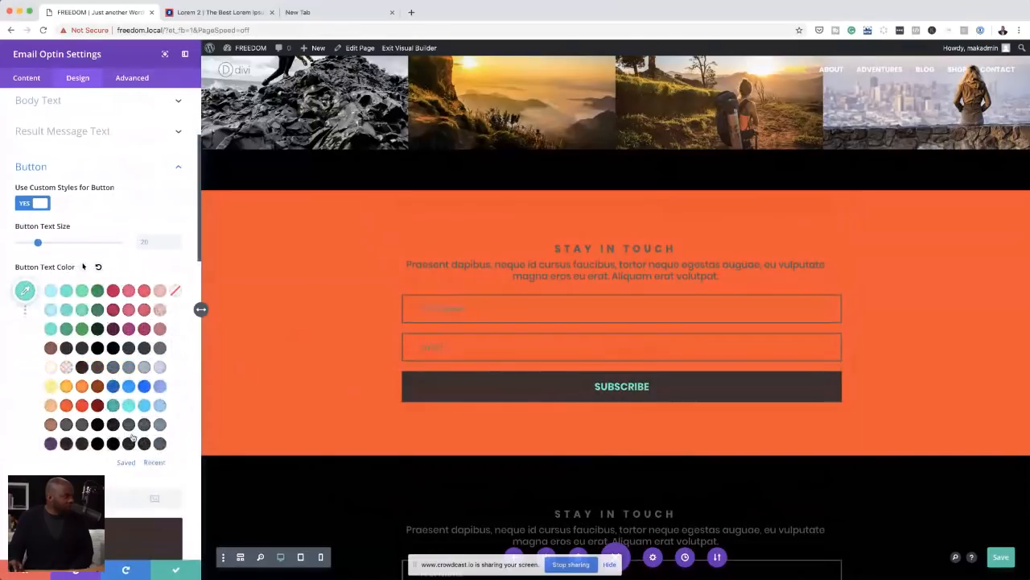
click(51, 367)
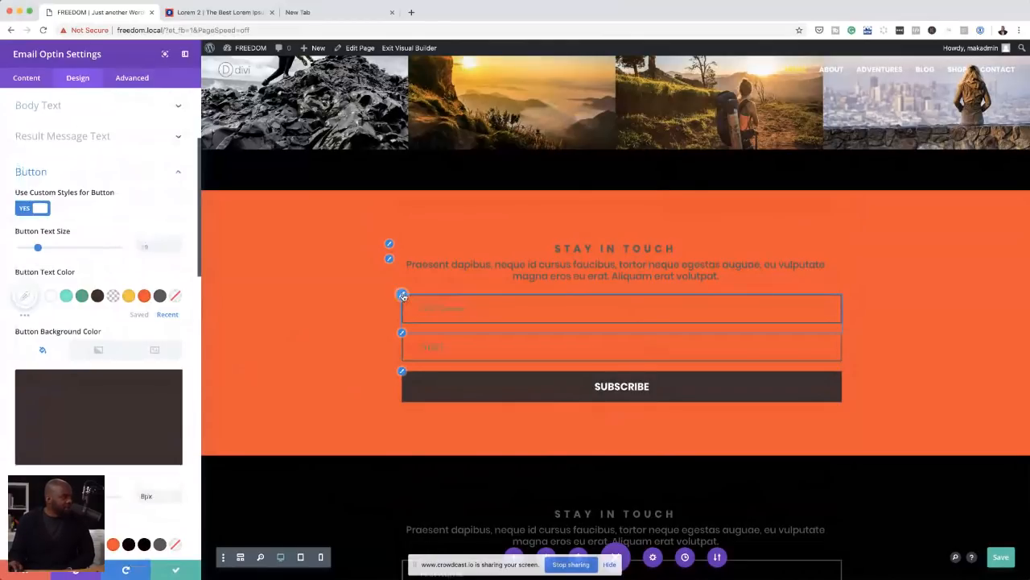
Step: Try yellow on the form fields' border and set the border colour to white at 0.42 opacity
click(403, 295)
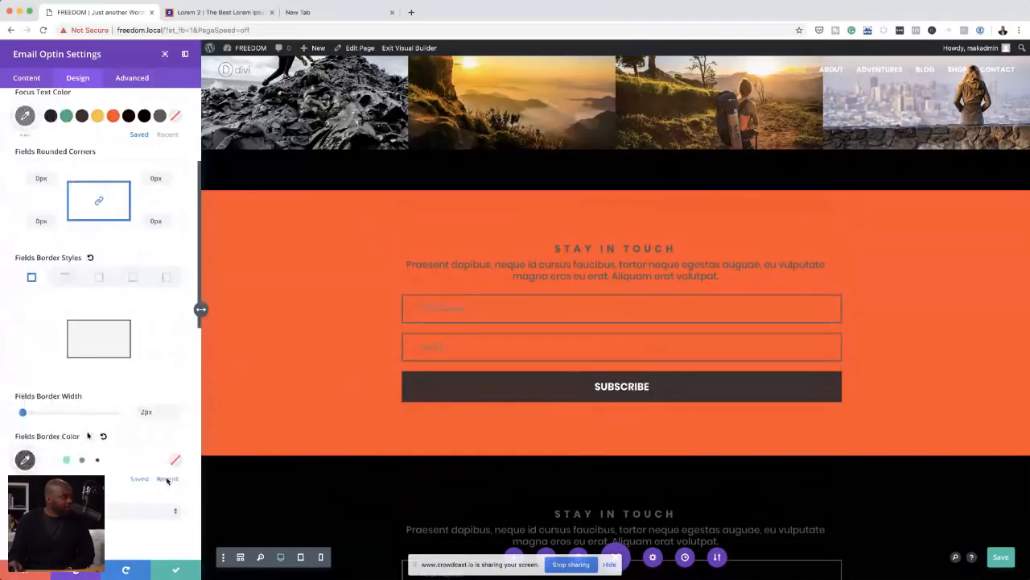
click(50, 461)
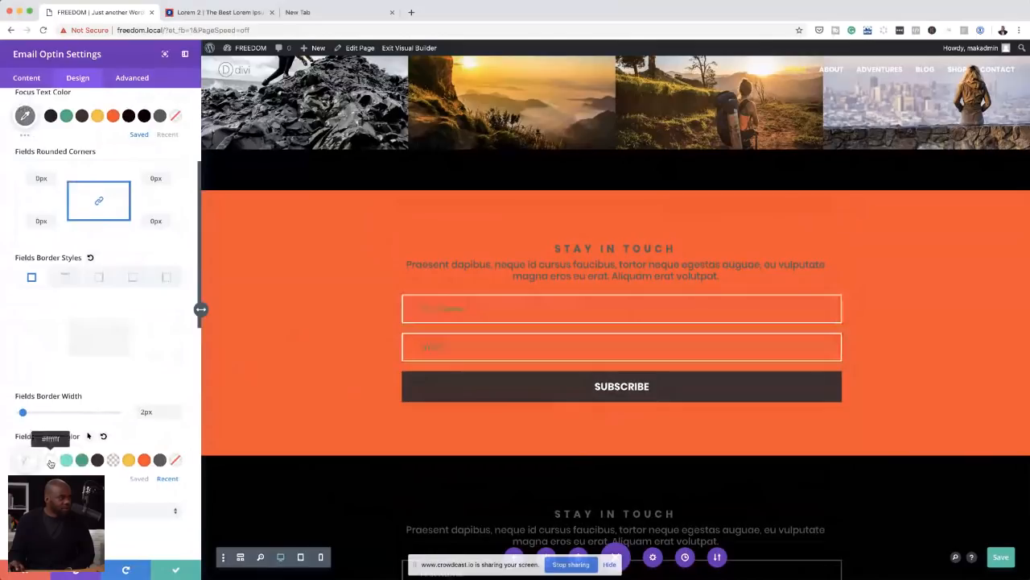
click(129, 461)
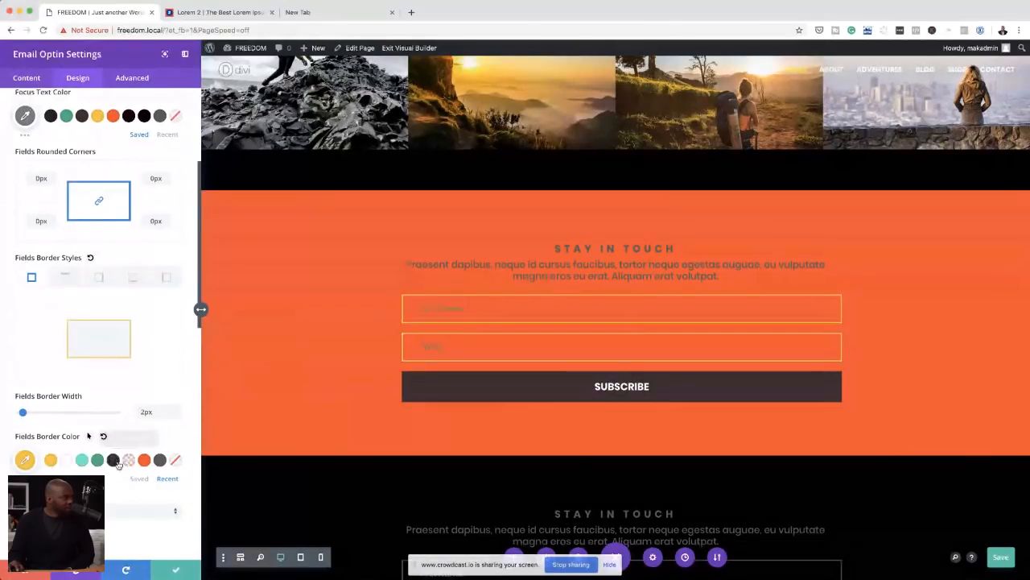
click(66, 462)
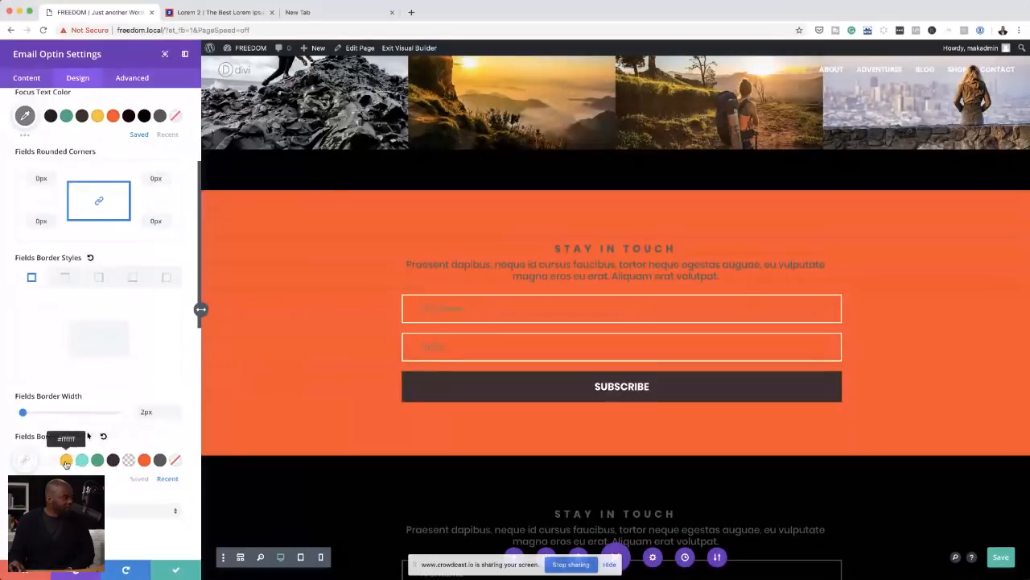
click(31, 463)
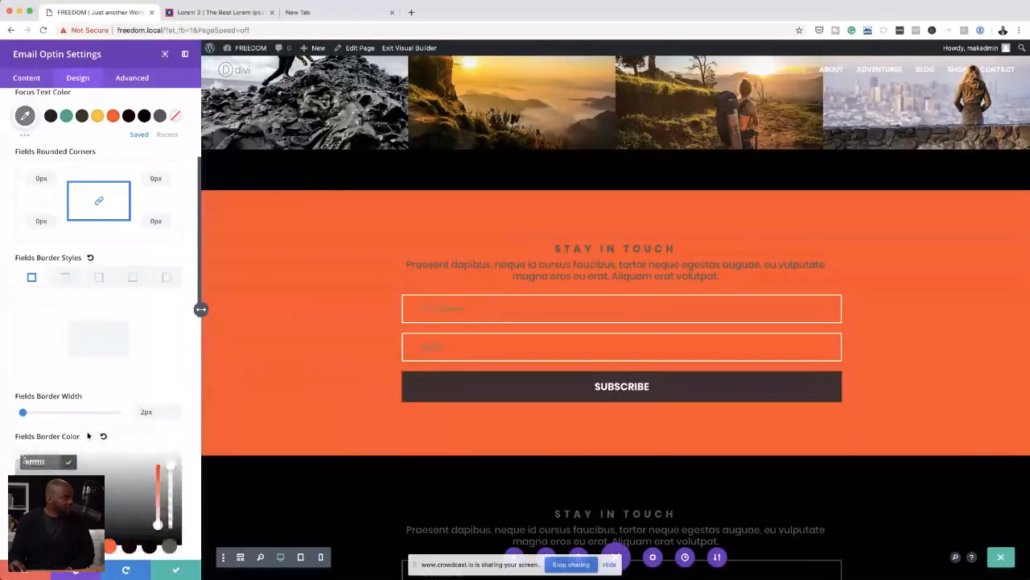
drag(171, 471, 176, 510)
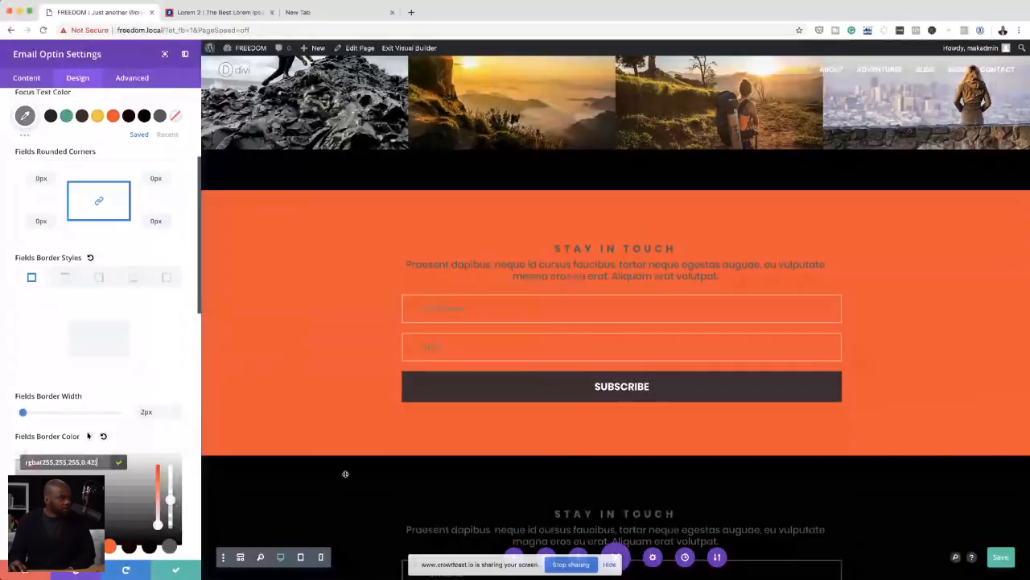
Step: Set the optin's focus text, title and body text colours to white and save the page
scroll(64, 362, up, 3)
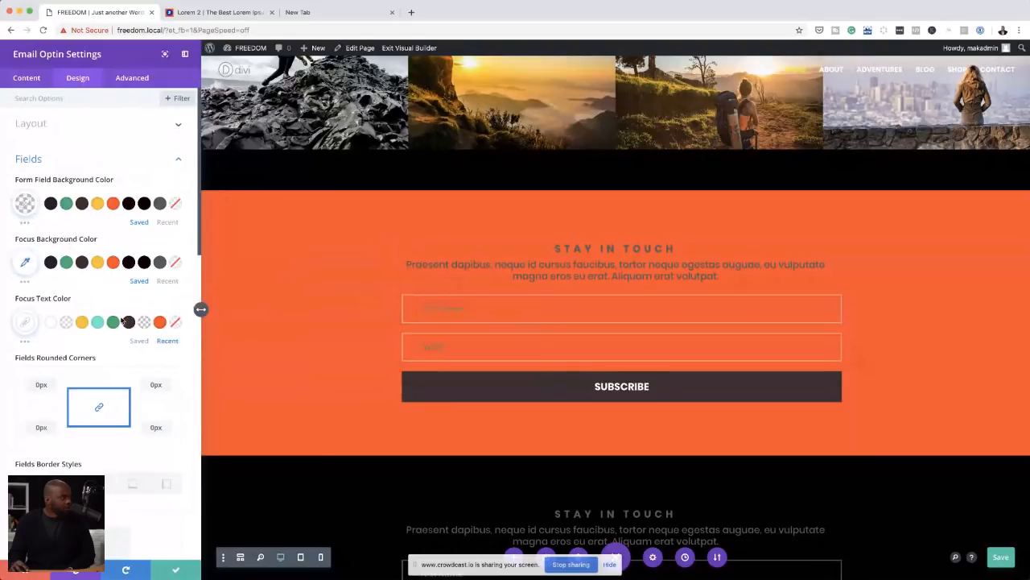
scroll(122, 321, down, 5)
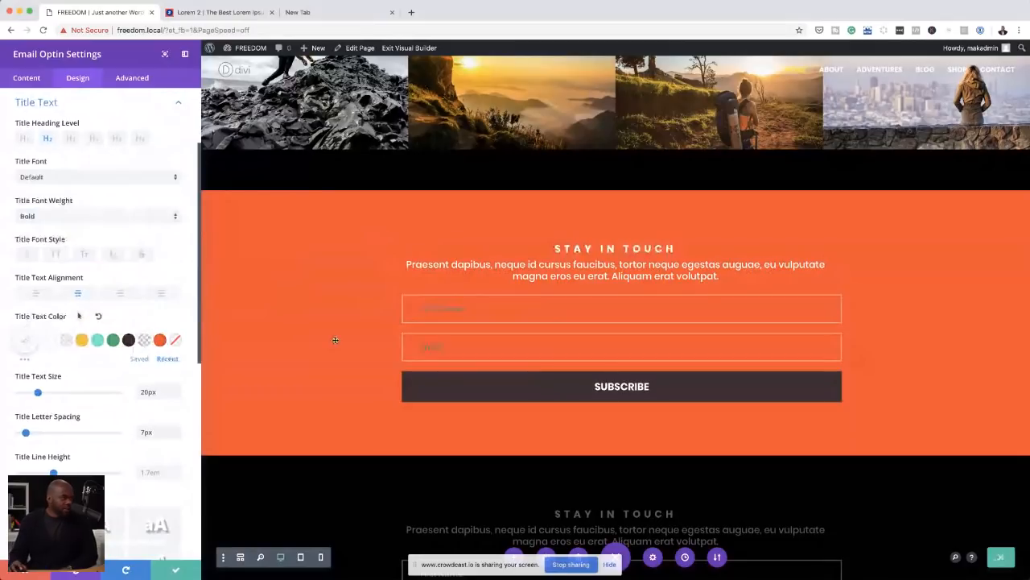
key(super+s)
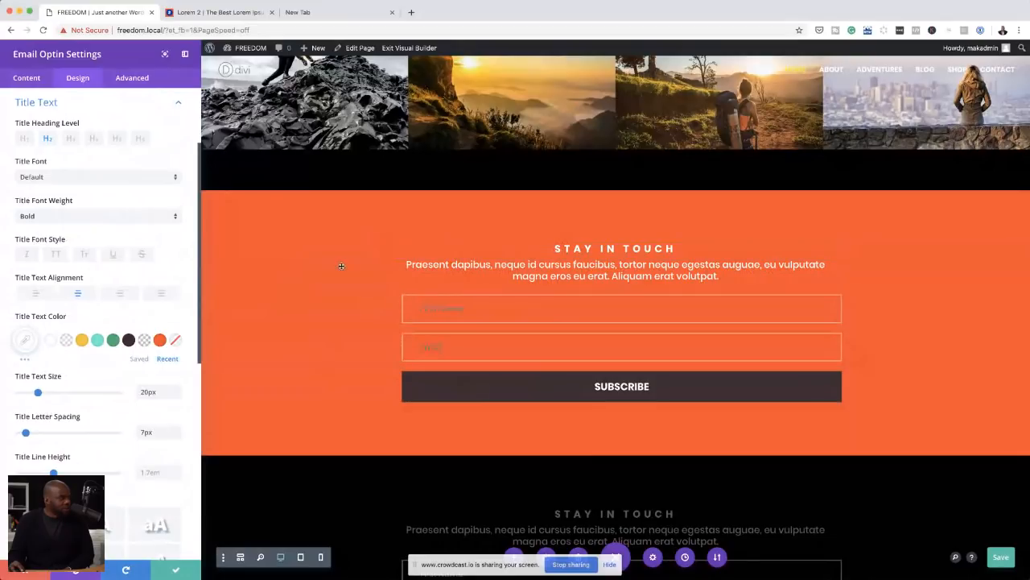
Step: Try turquoise and light grey on the STAY IN TOUCH title and return its text colour to white #ffffff
click(98, 339)
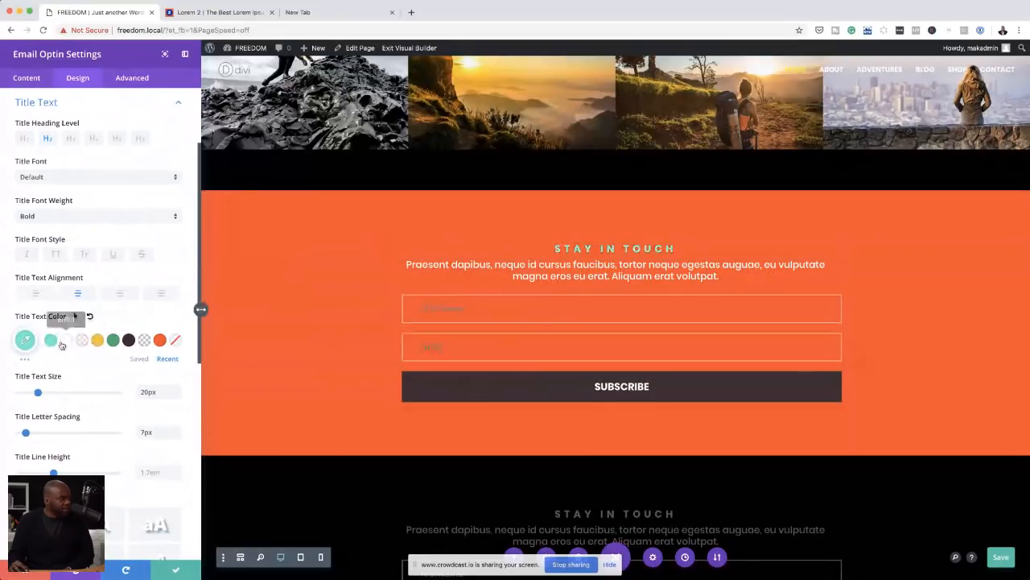
click(63, 343)
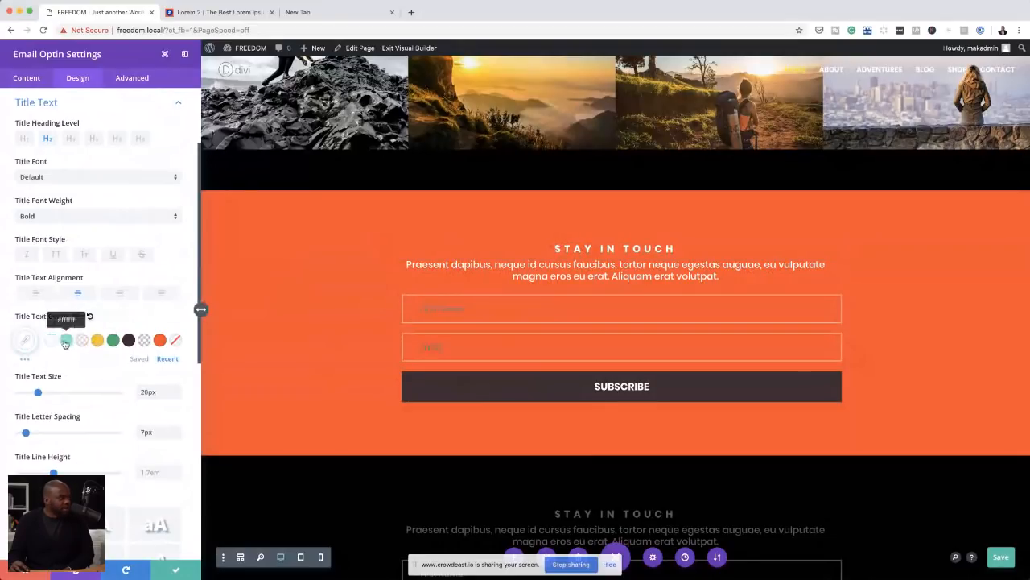
click(27, 361)
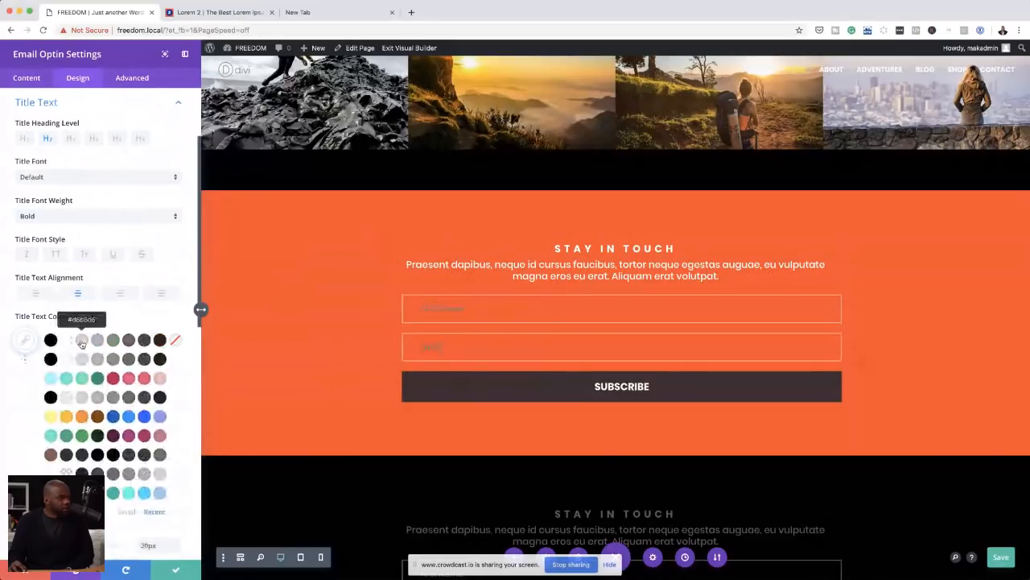
click(25, 359)
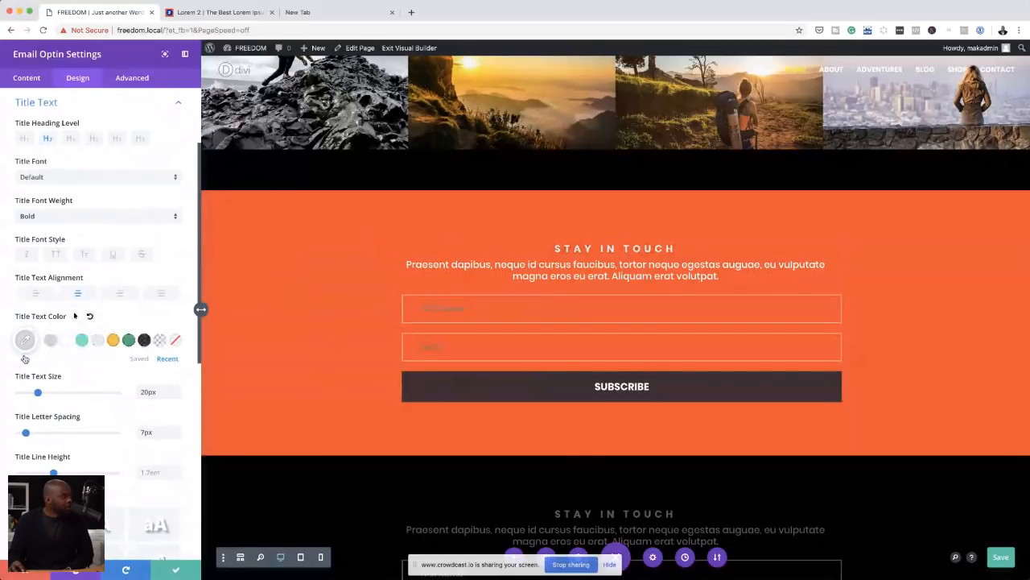
click(25, 354)
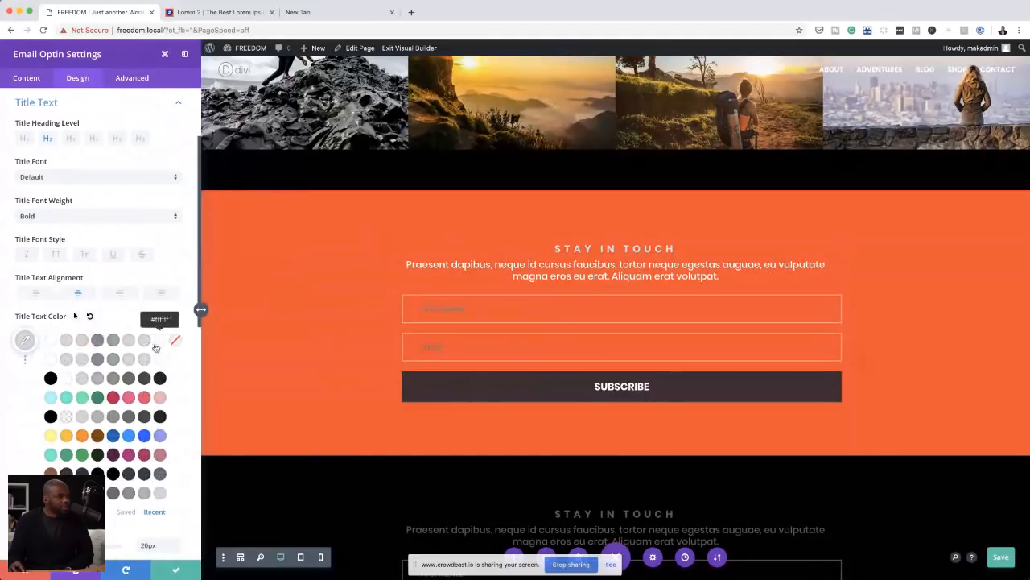
click(66, 380)
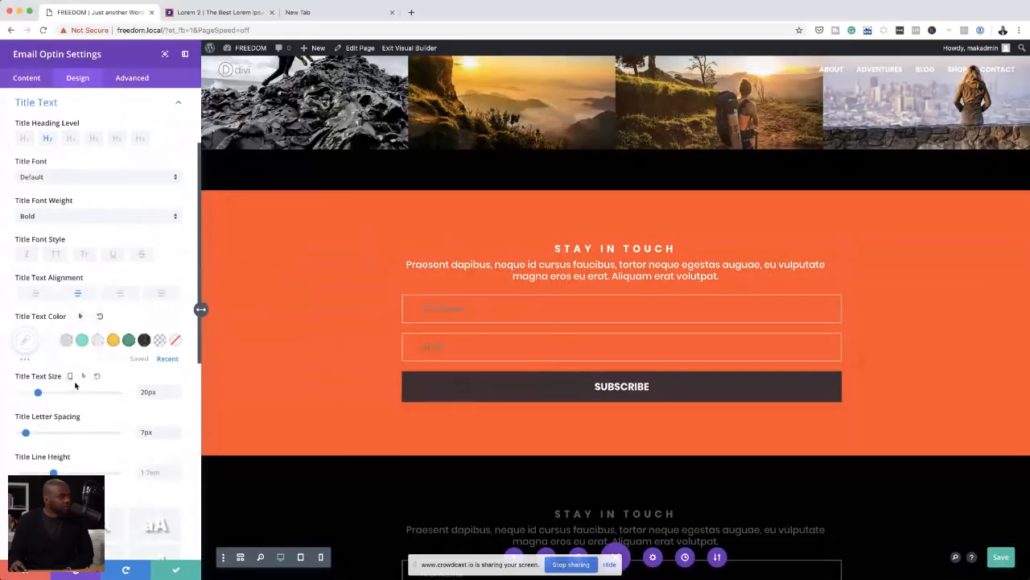
Step: Set the form fields' border width to 1px and their border colour to fully opaque white #ffffff
click(401, 296)
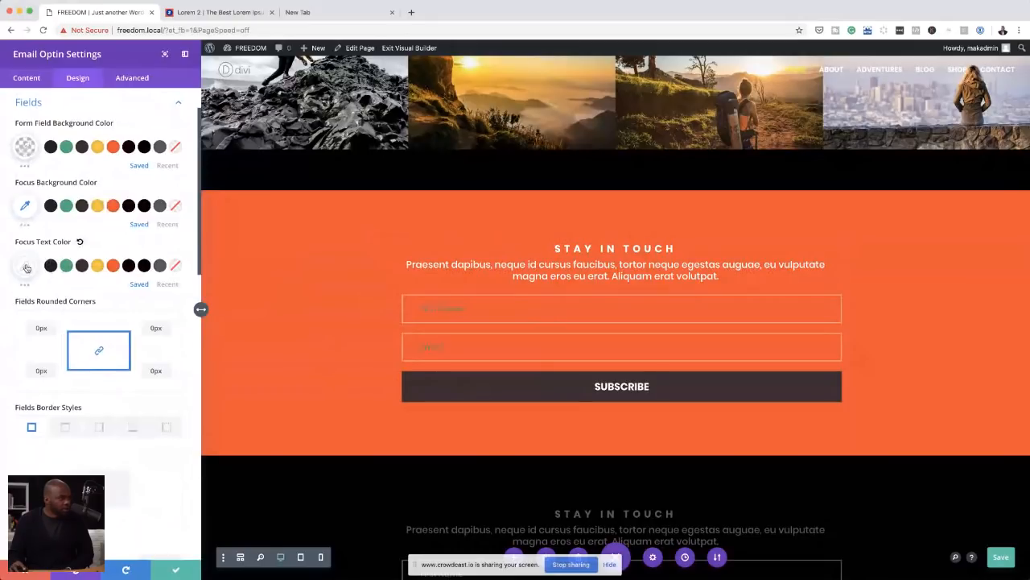
scroll(27, 322, down, 5)
click(24, 379)
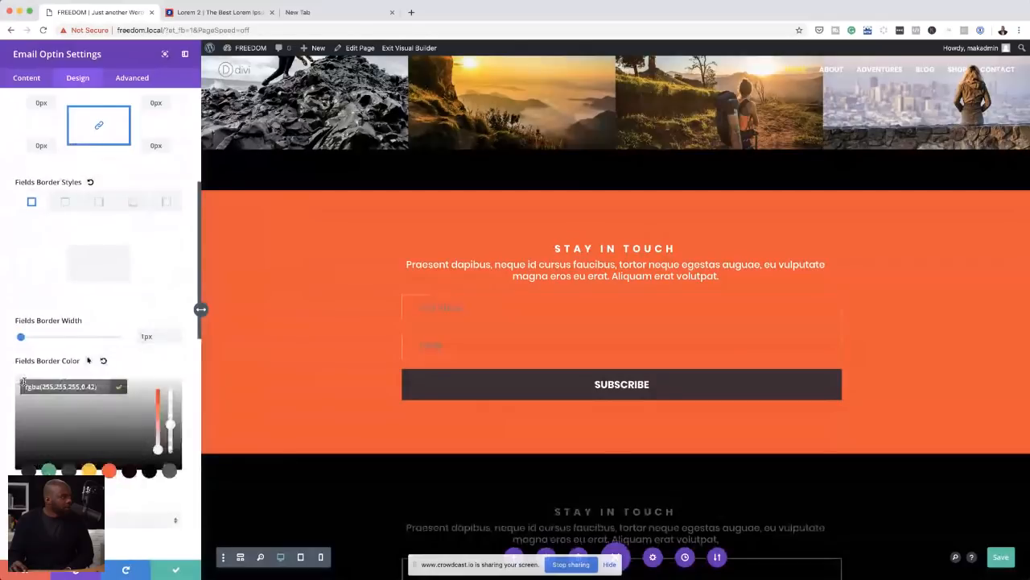
click(24, 381)
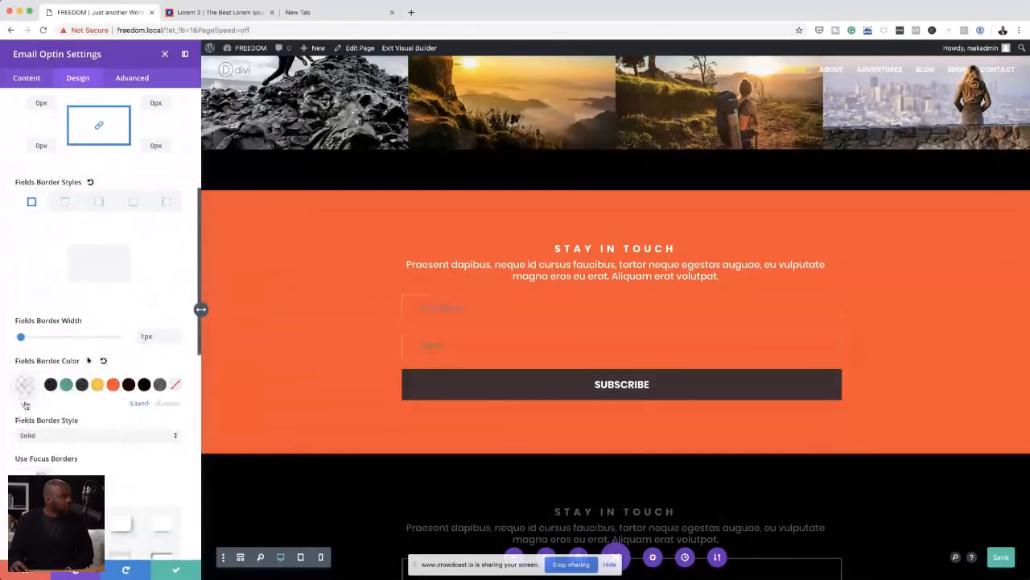
click(25, 404)
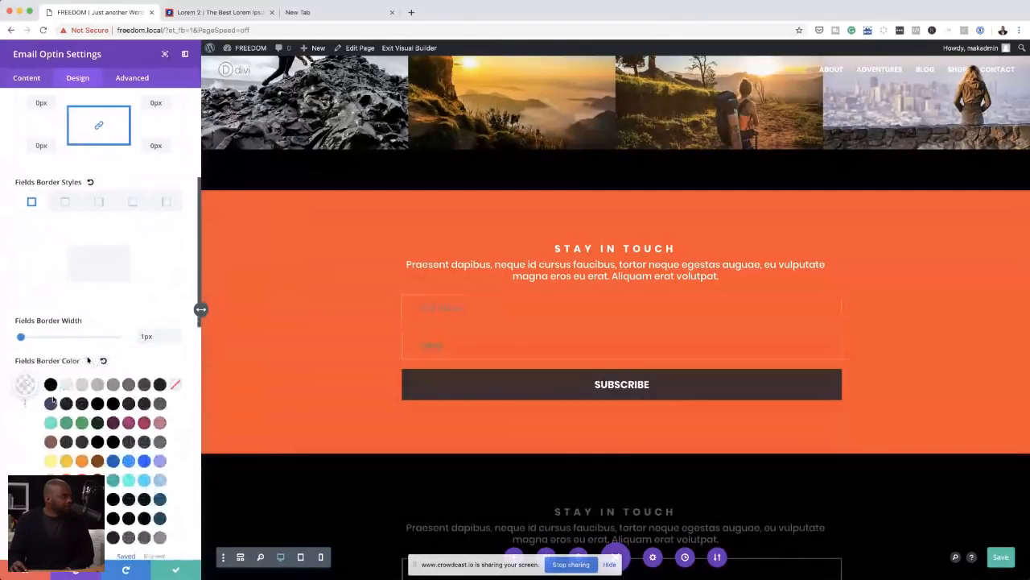
scroll(185, 483, down, 1)
scroll(185, 483, down, 1)
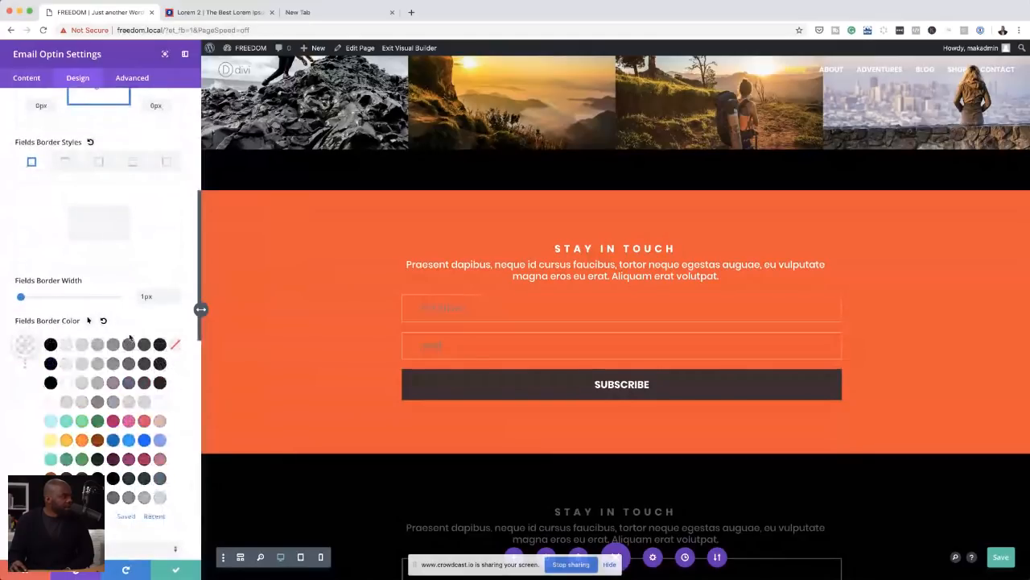
click(66, 384)
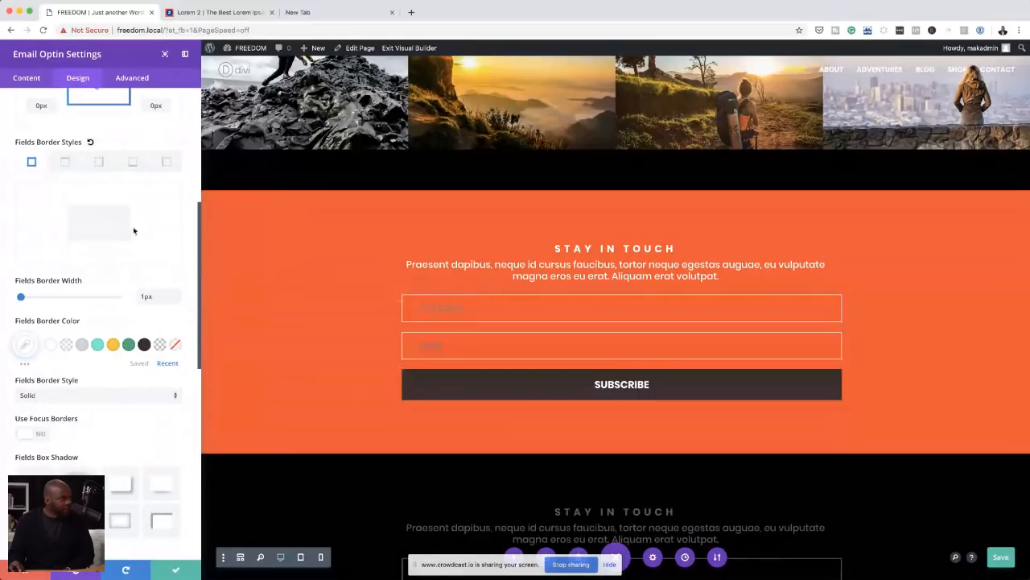
Step: Try recent translucent white and light grey as the fields' focus background colour and reset it to the default
scroll(133, 229, up, 1)
scroll(133, 229, up, 8)
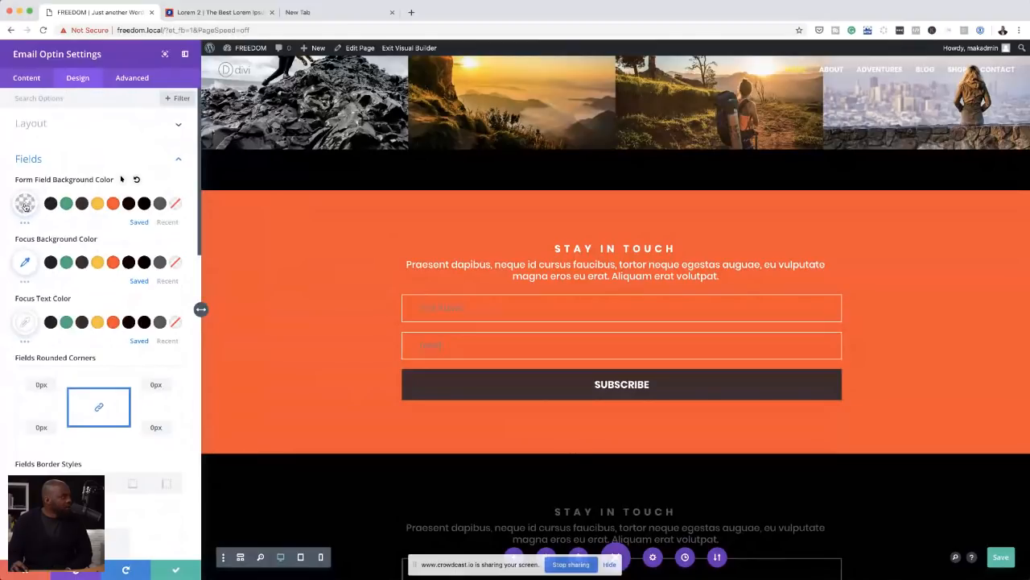
click(25, 264)
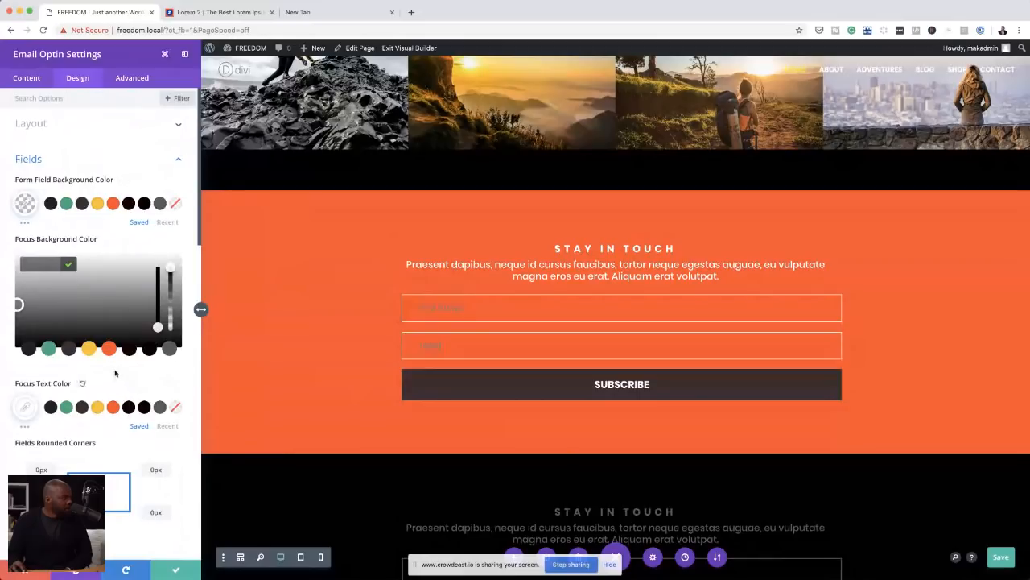
click(83, 383)
click(169, 281)
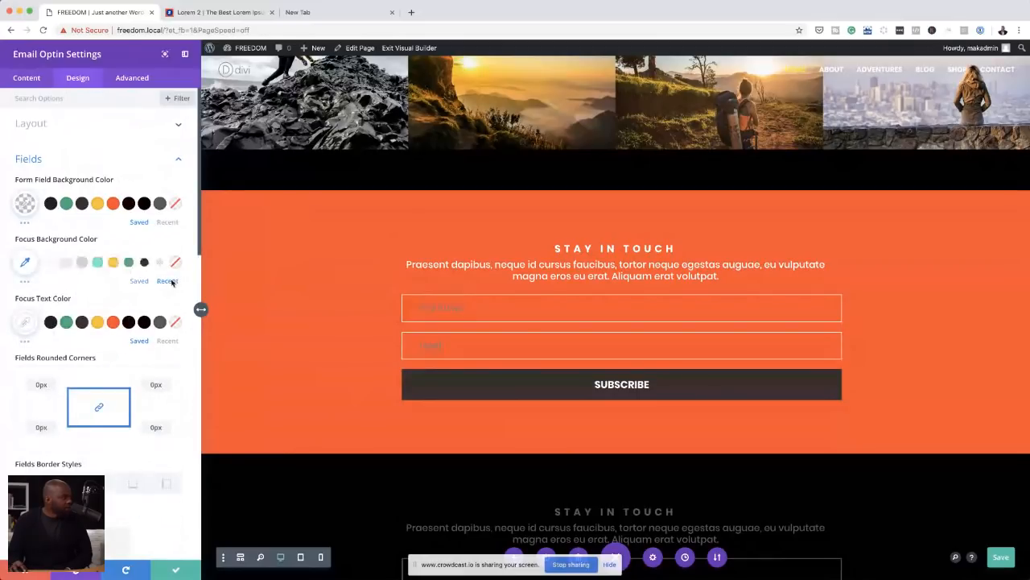
click(51, 265)
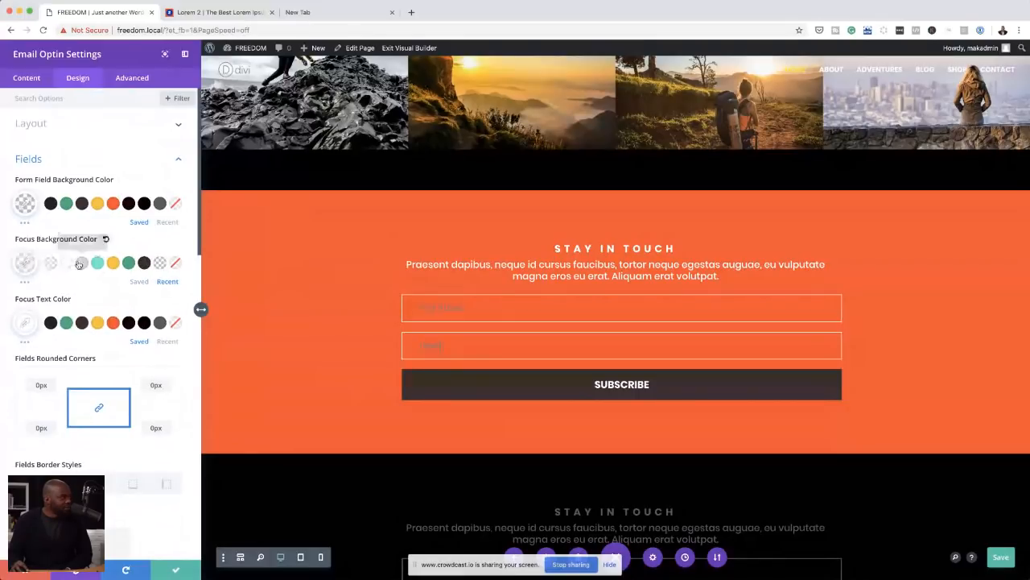
click(82, 265)
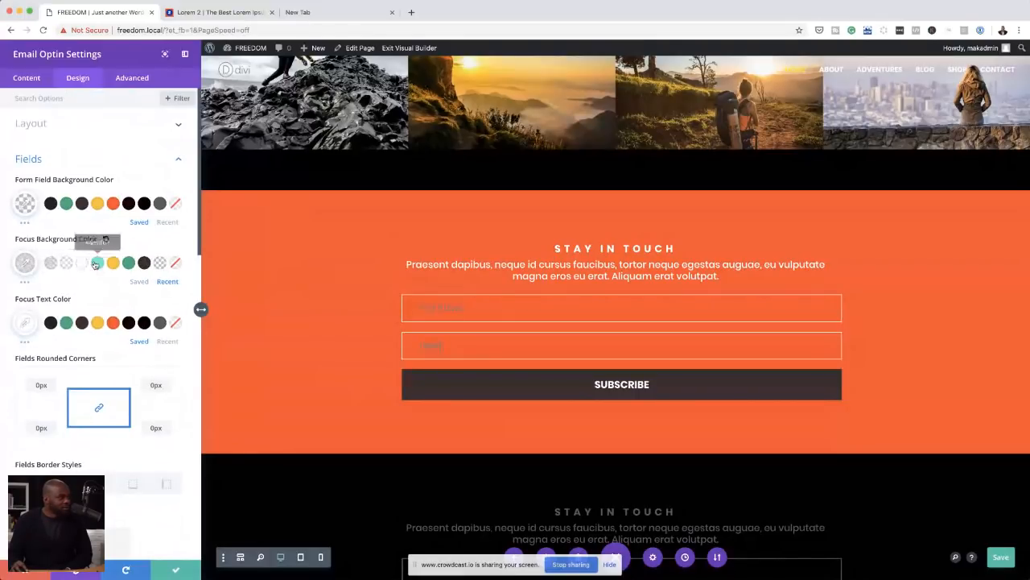
click(108, 240)
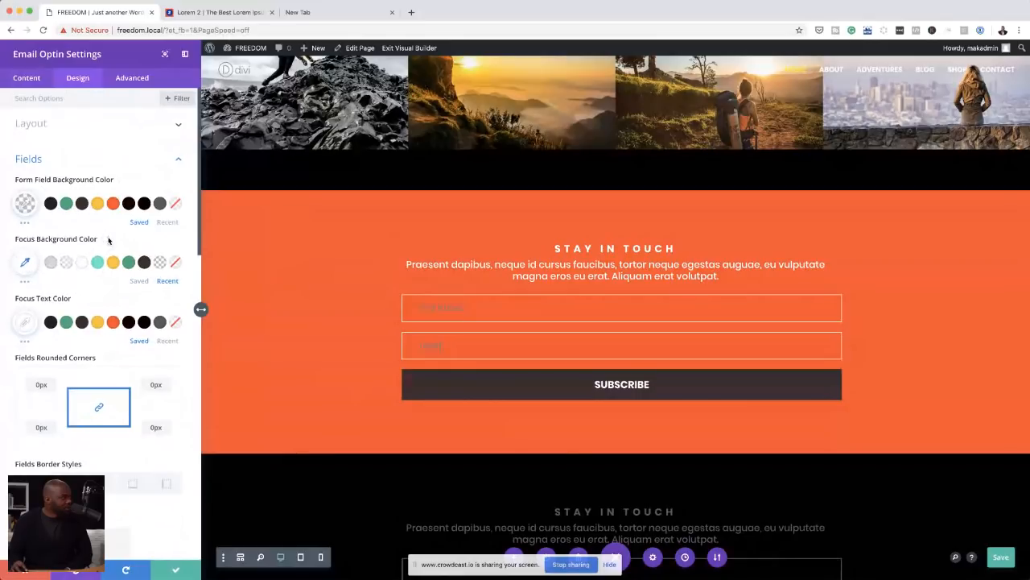
Step: Set the form fields' focus text colour to the recently used yellow
click(167, 341)
click(113, 323)
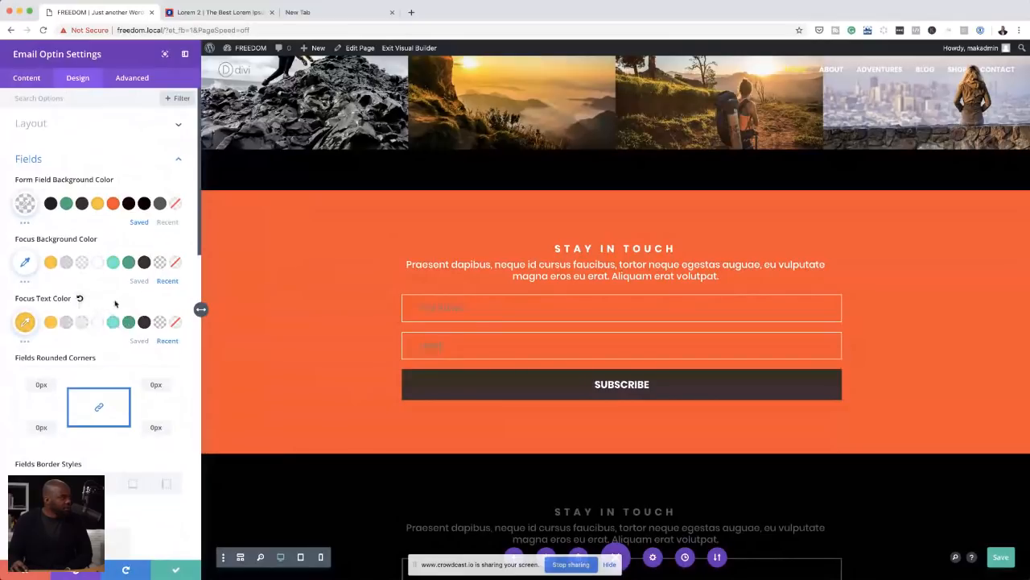
Step: Reset the form fields' focus text colour to its default and save the page
click(81, 300)
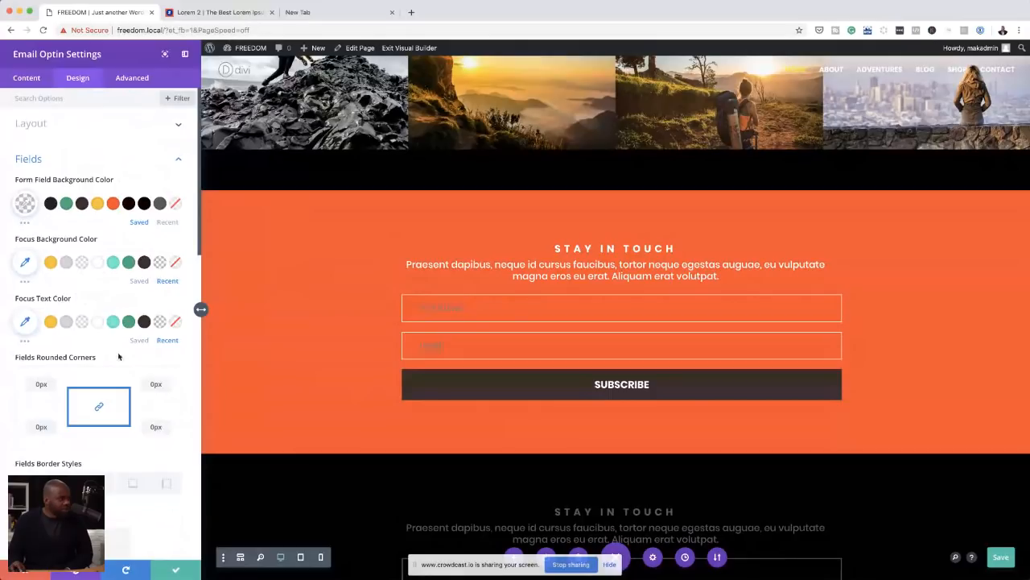
scroll(119, 356, down, 3)
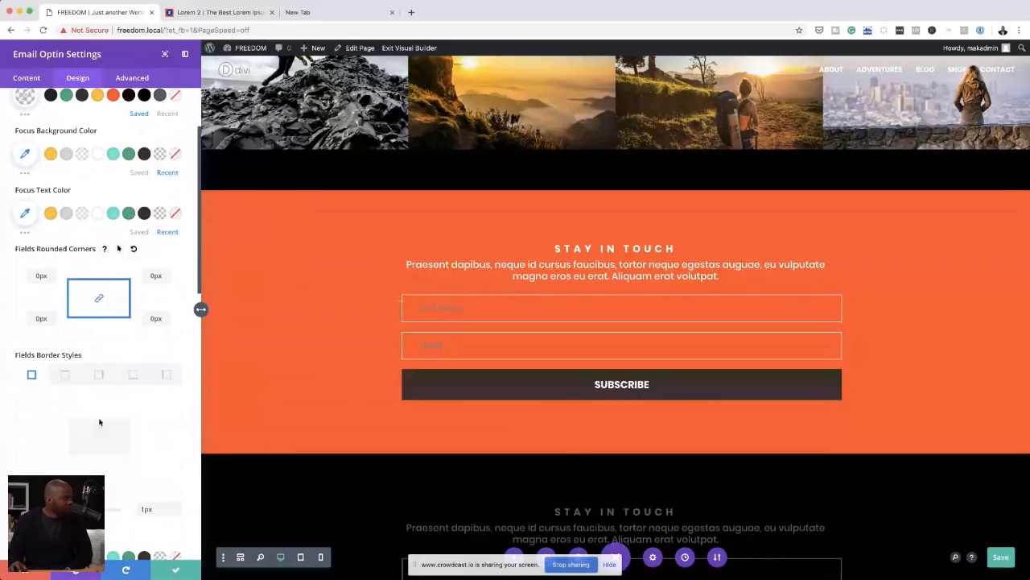
scroll(99, 422, down, 4)
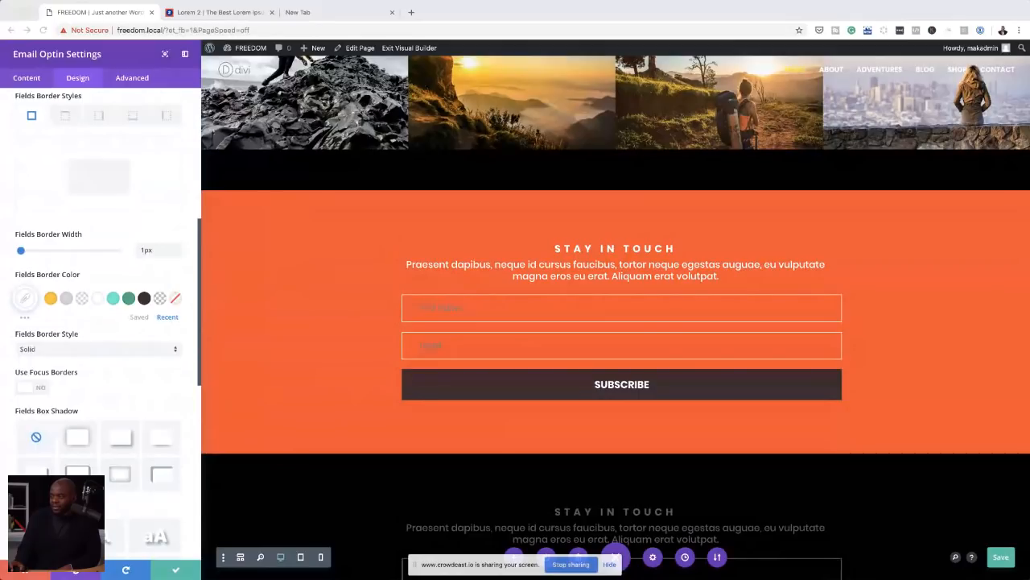
key(super+s)
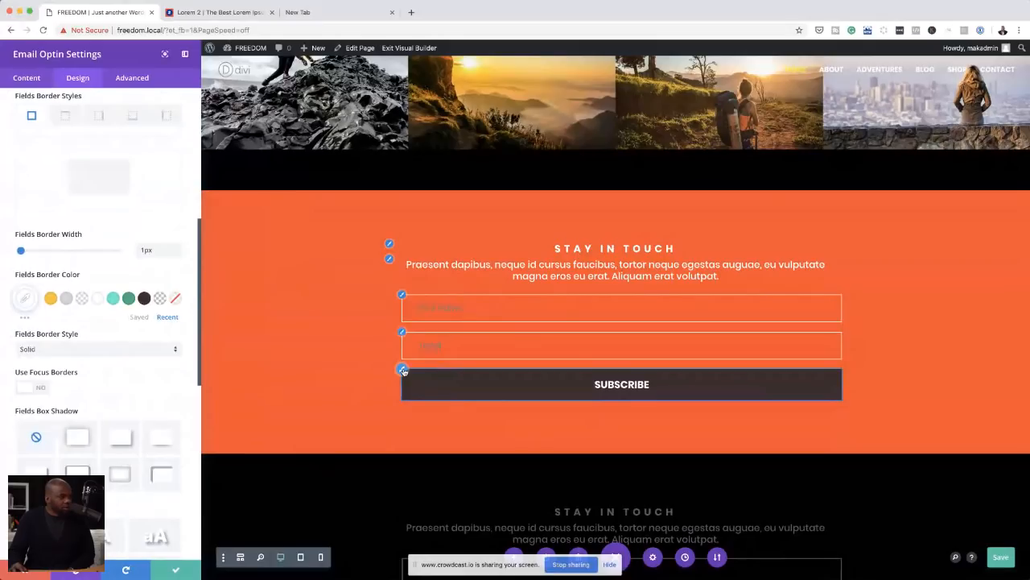
Step: Set the orange optin's SUBSCRIBE button background to the saved dark brown at 72% opacity, rgba(63,47,47,0.72)
click(403, 370)
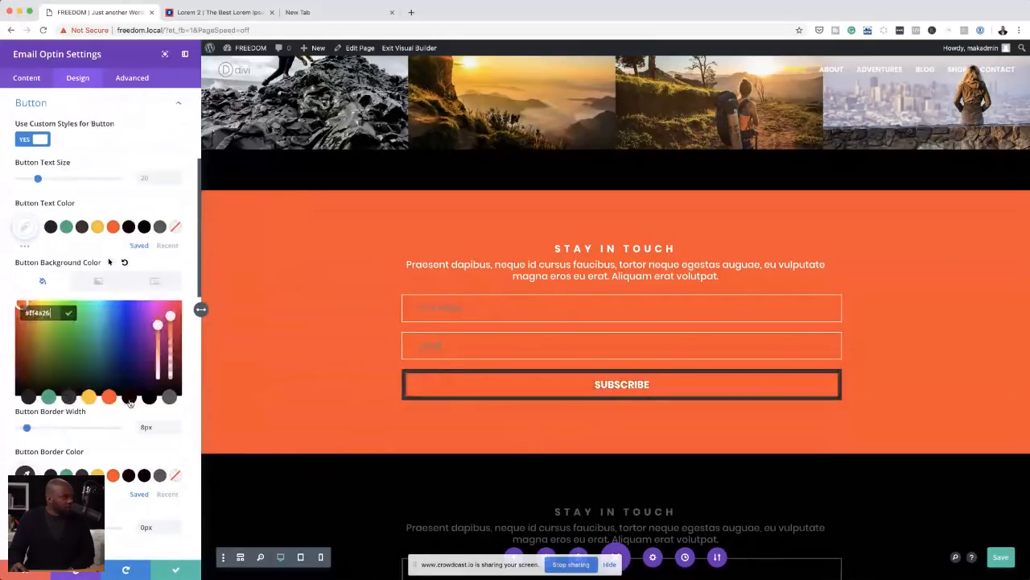
click(65, 396)
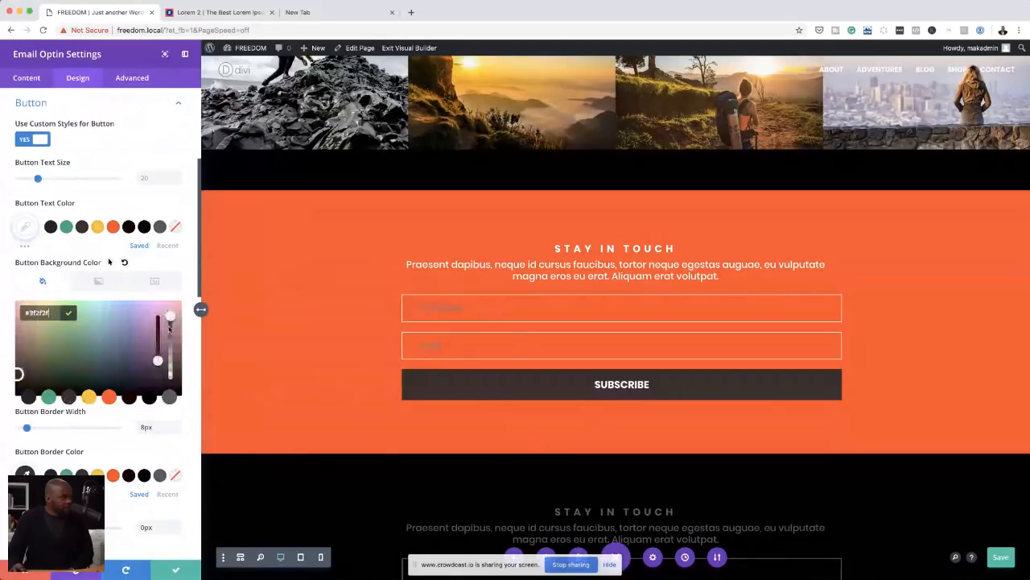
drag(169, 326, 176, 343)
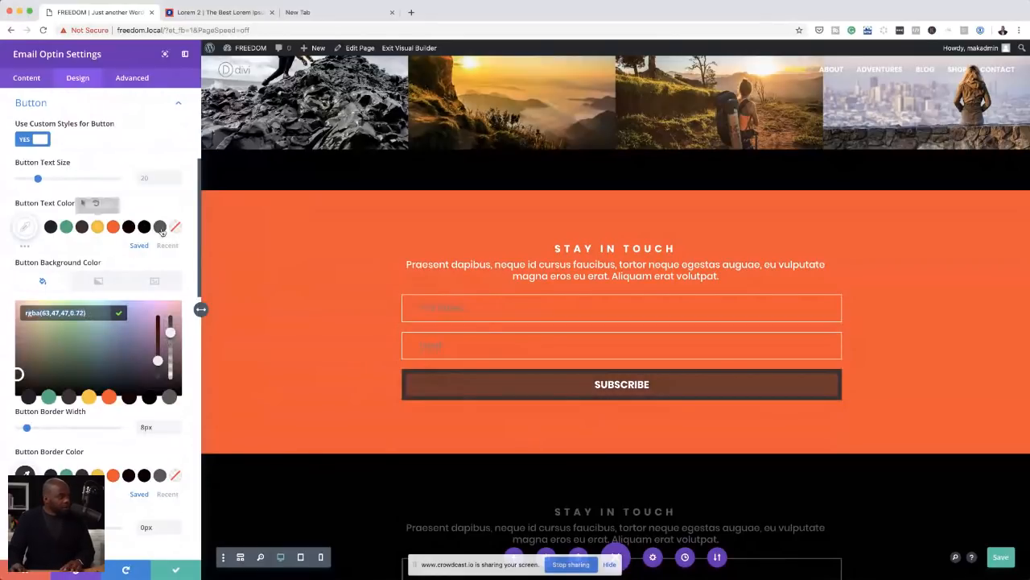
click(187, 430)
scroll(114, 448, down, 1)
scroll(114, 447, down, 1)
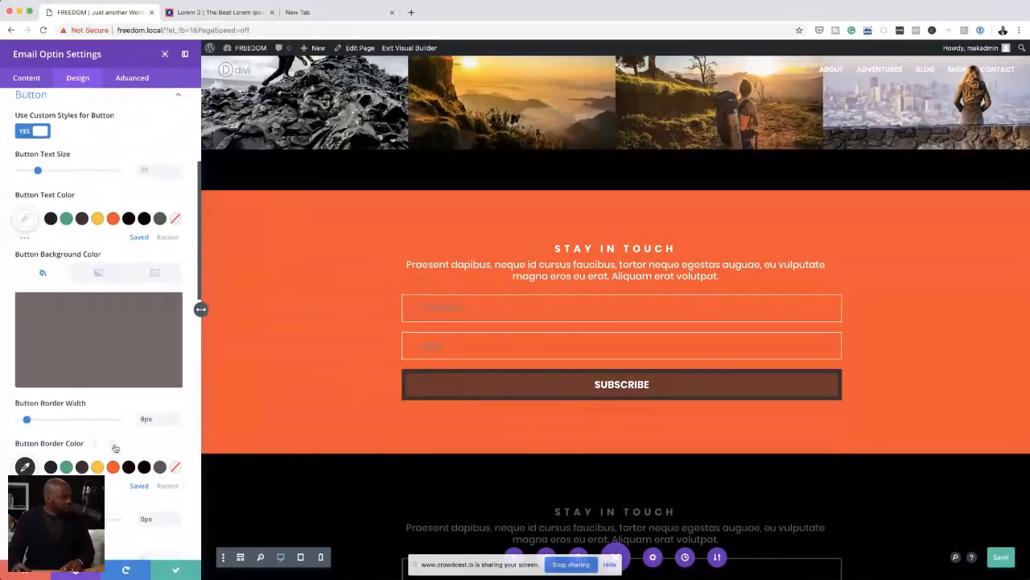
Step: Set the SUBSCRIBE button's border colour to rgba(63,47,47,0.72) and its border width to 0px
click(25, 466)
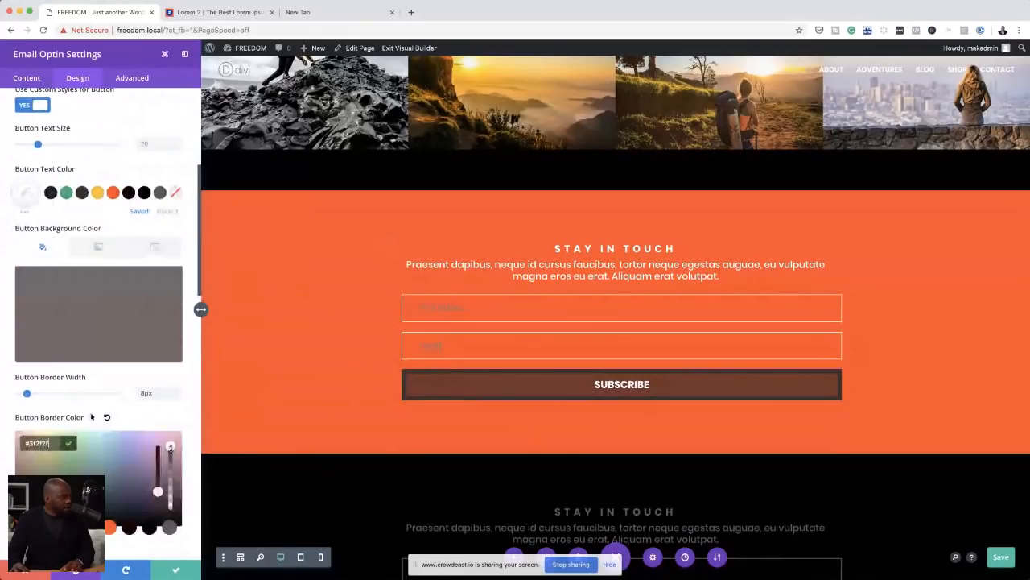
drag(170, 447, 169, 455)
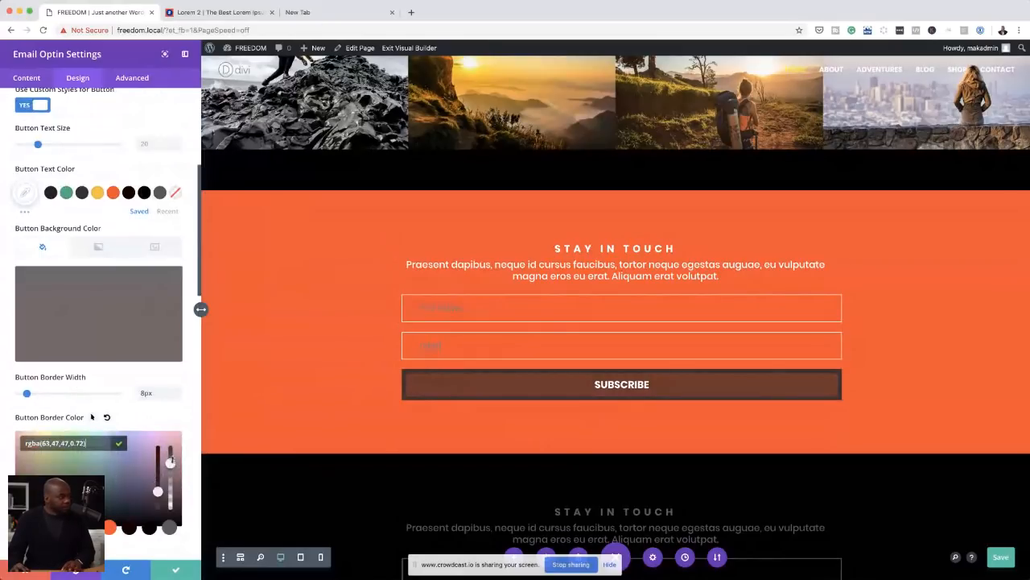
click(183, 417)
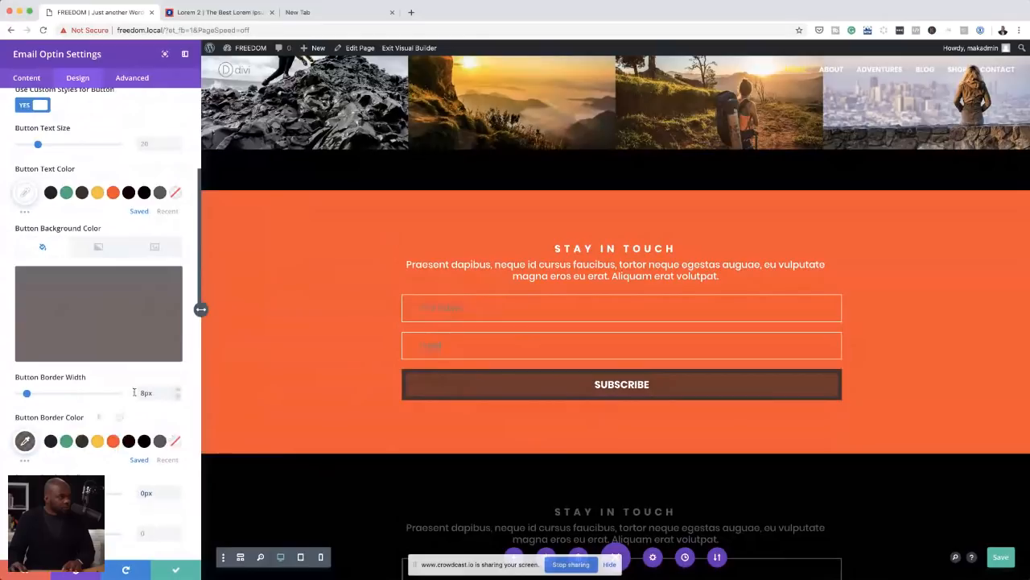
drag(27, 395, 14, 395)
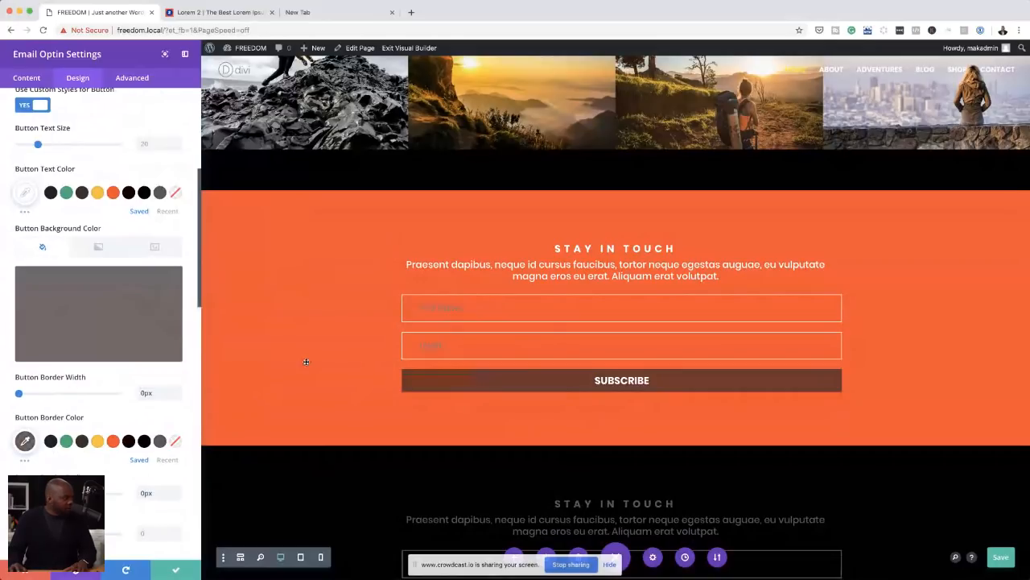
Step: Try 18px of linked top and bottom padding on the email optin module and reset the padding
scroll(306, 362, down, 1)
scroll(88, 402, down, 5)
click(46, 427)
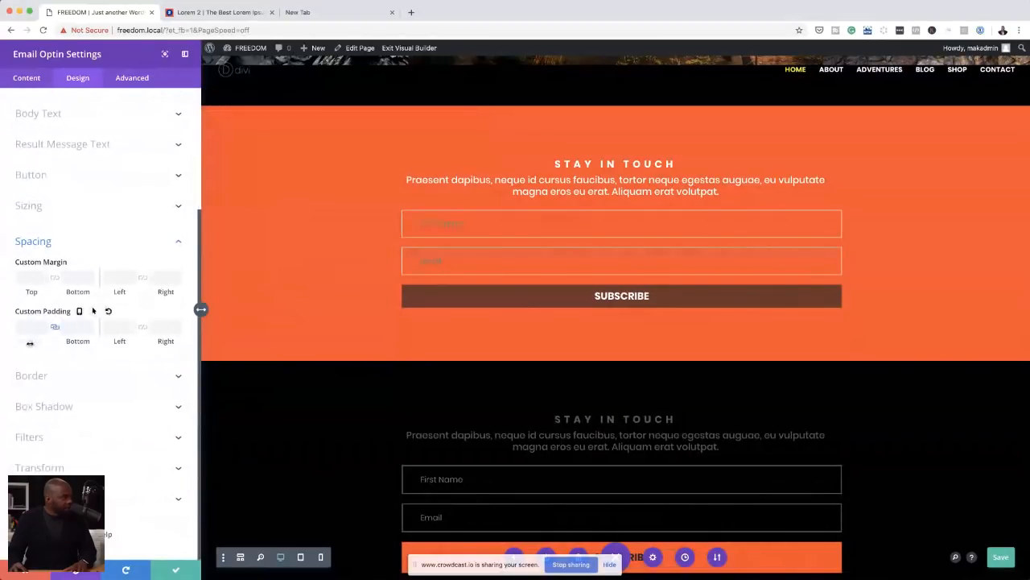
drag(30, 343, 51, 333)
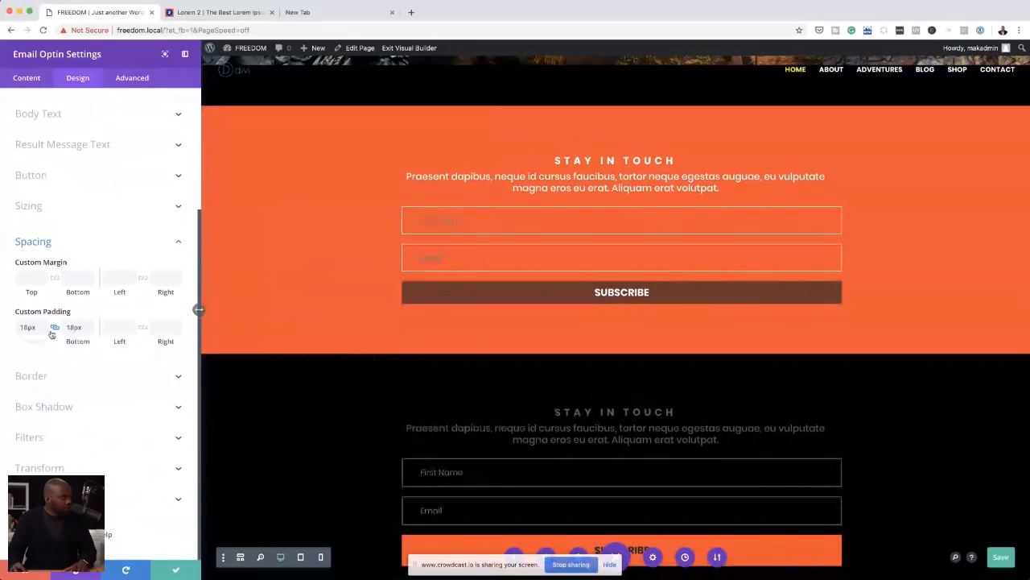
click(108, 312)
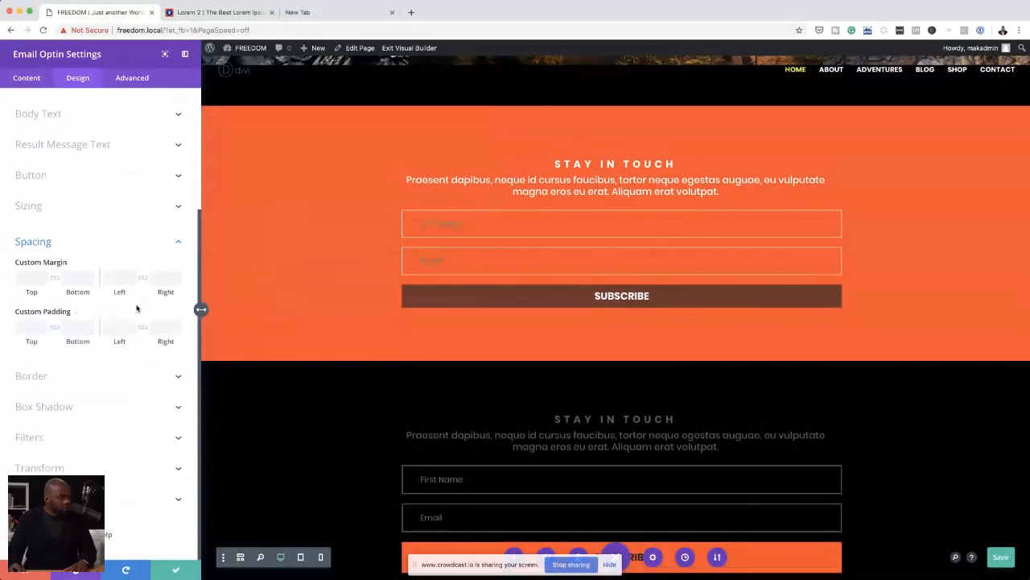
Step: Set the SUBSCRIBE button's border width to 12px
click(48, 173)
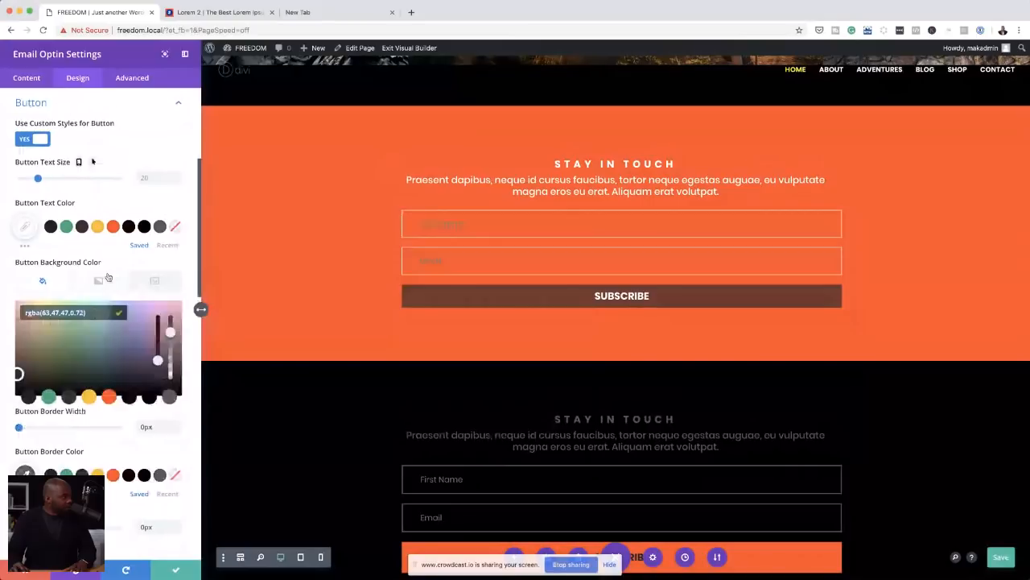
scroll(107, 277, down, 1)
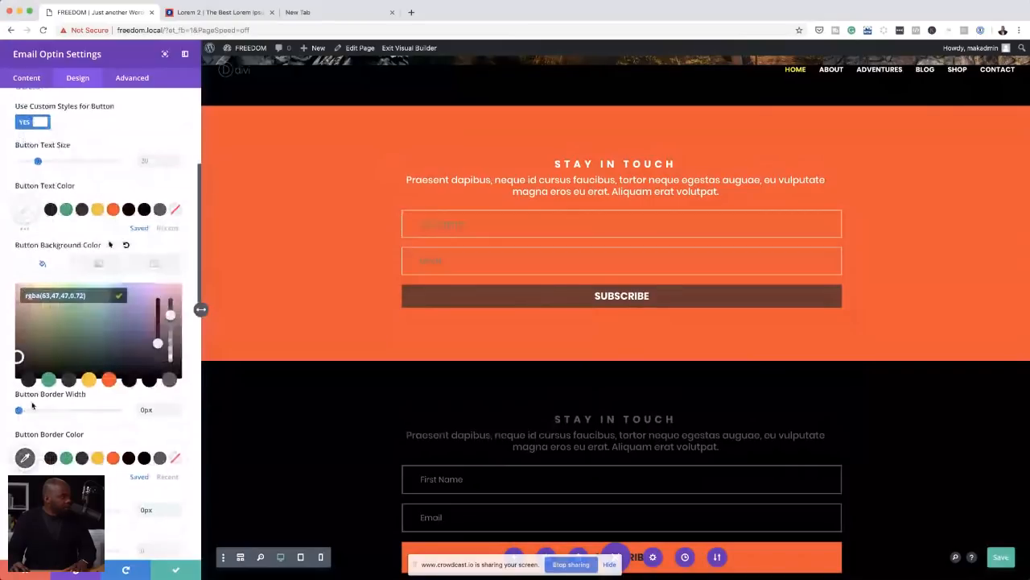
click(32, 410)
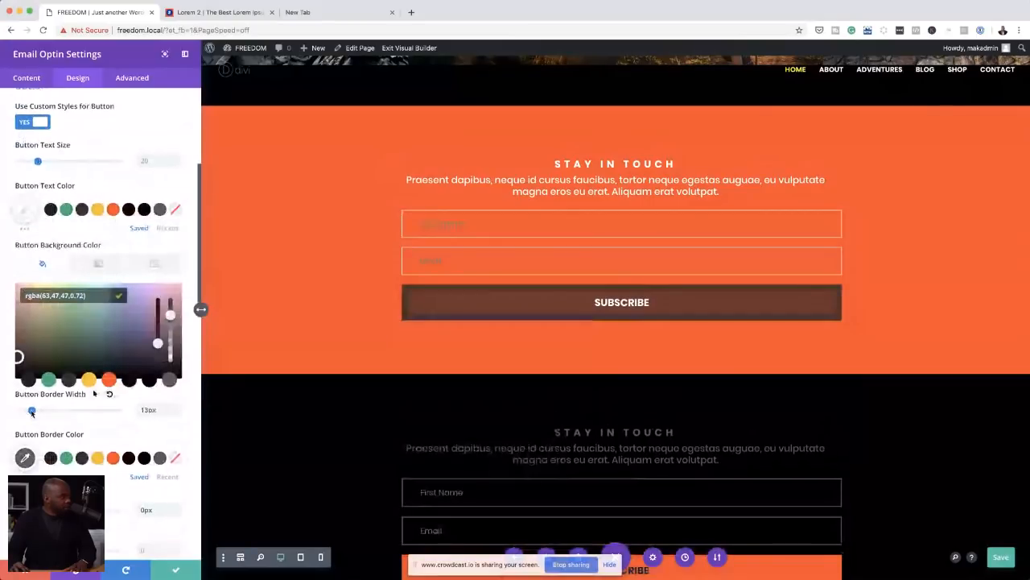
drag(31, 412, 30, 412)
click(28, 459)
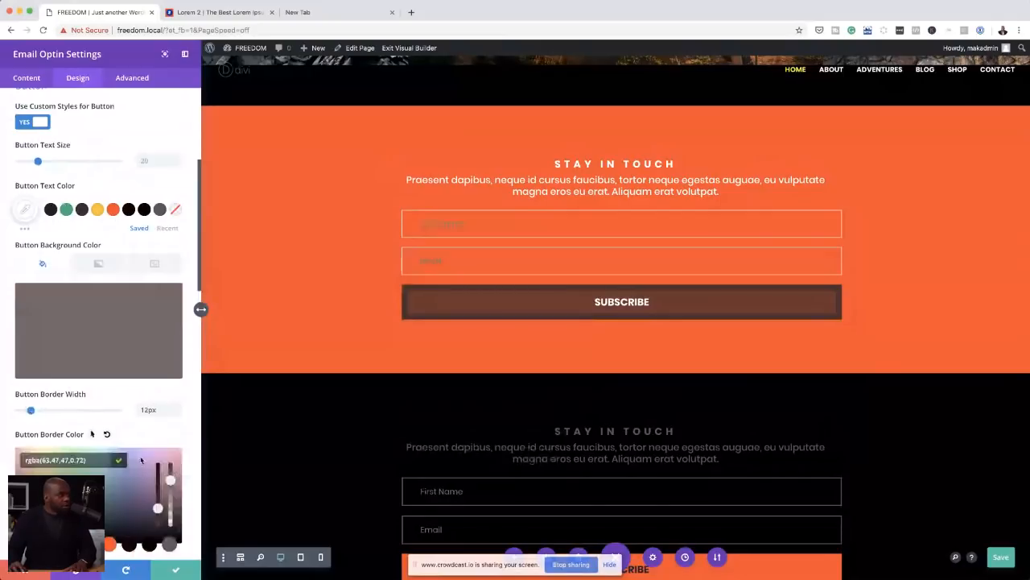
Step: Apply the email optin settings, save the page and reload it
click(175, 570)
click(1001, 557)
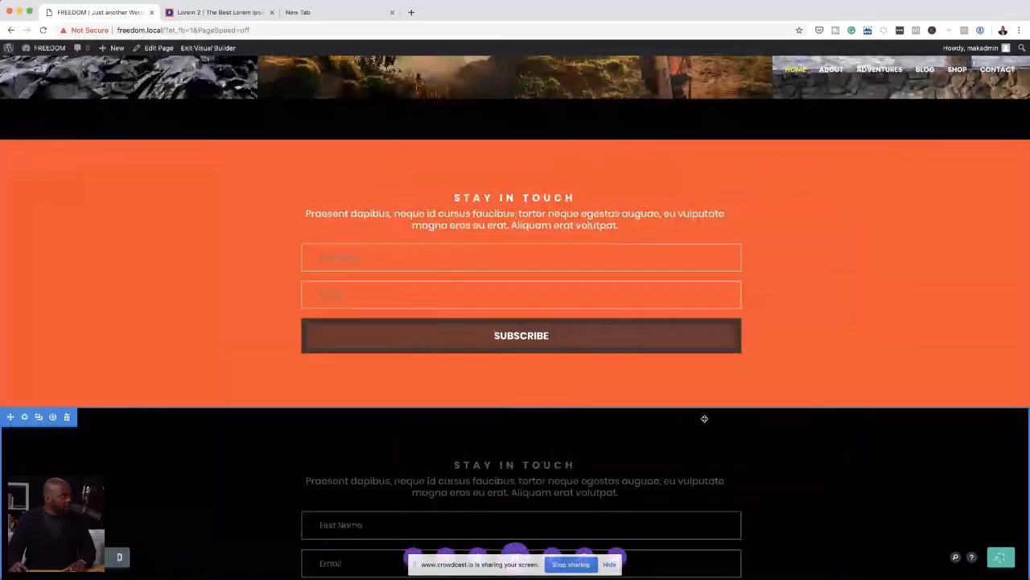
click(43, 30)
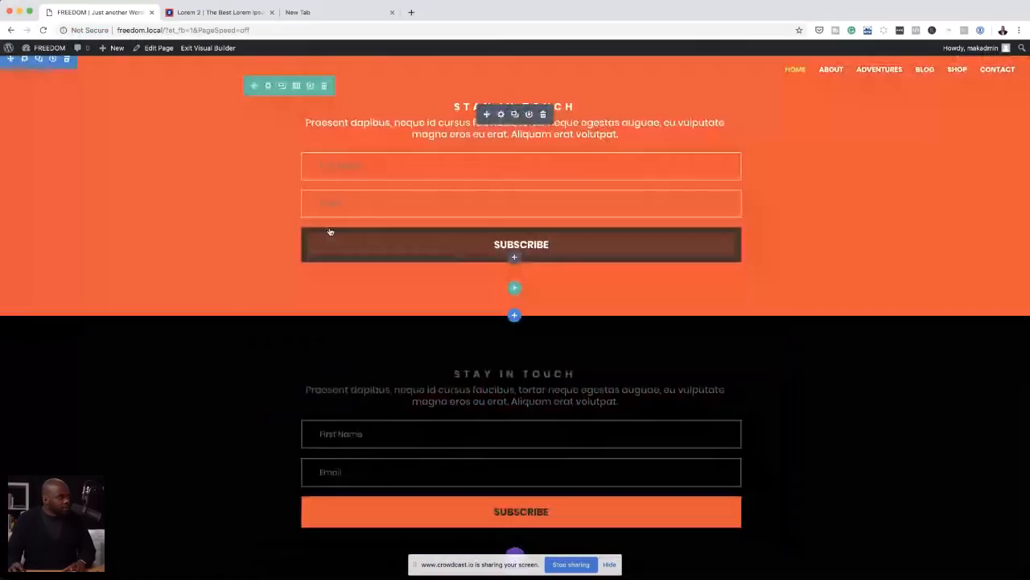
Step: Restore full opacity to the orange optin button's border and background colours, making both #3f2f2f
click(500, 115)
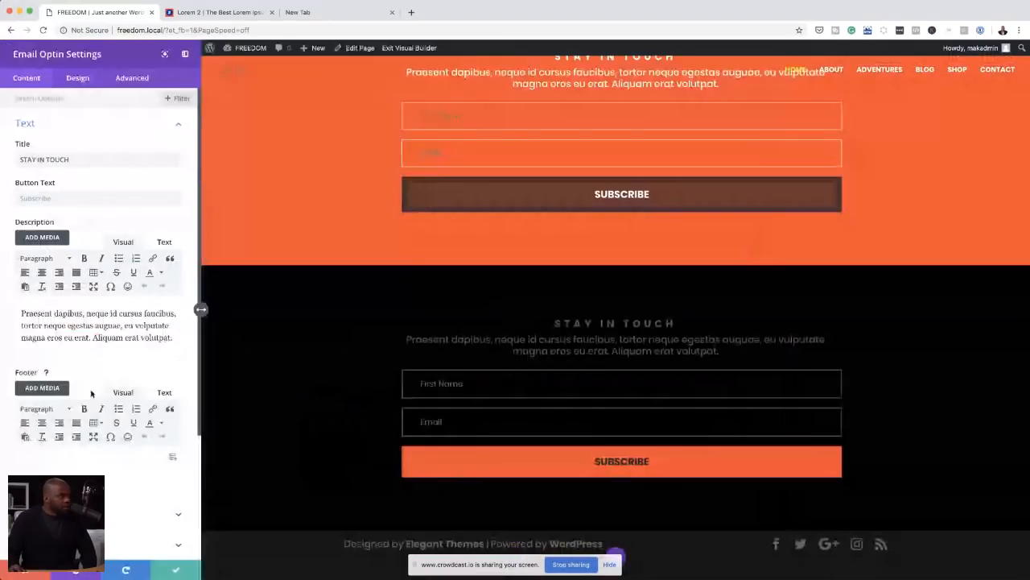
scroll(91, 393, down, 3)
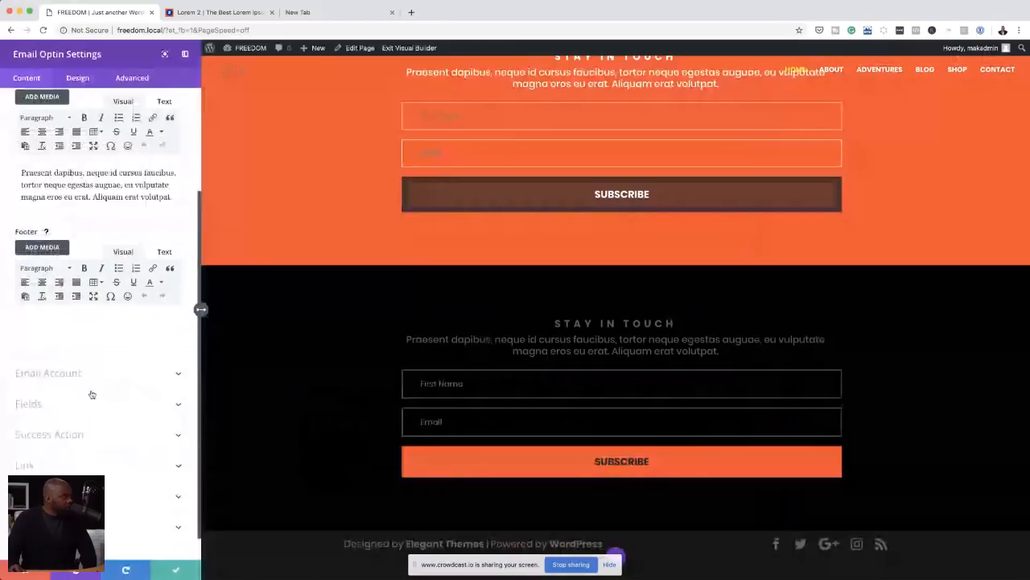
scroll(97, 375, up, 3)
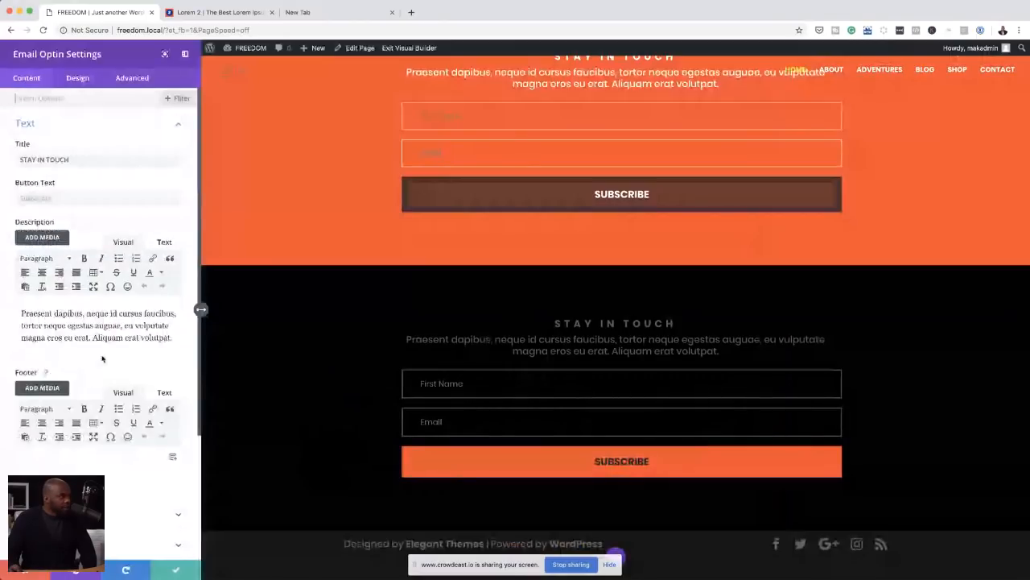
click(403, 178)
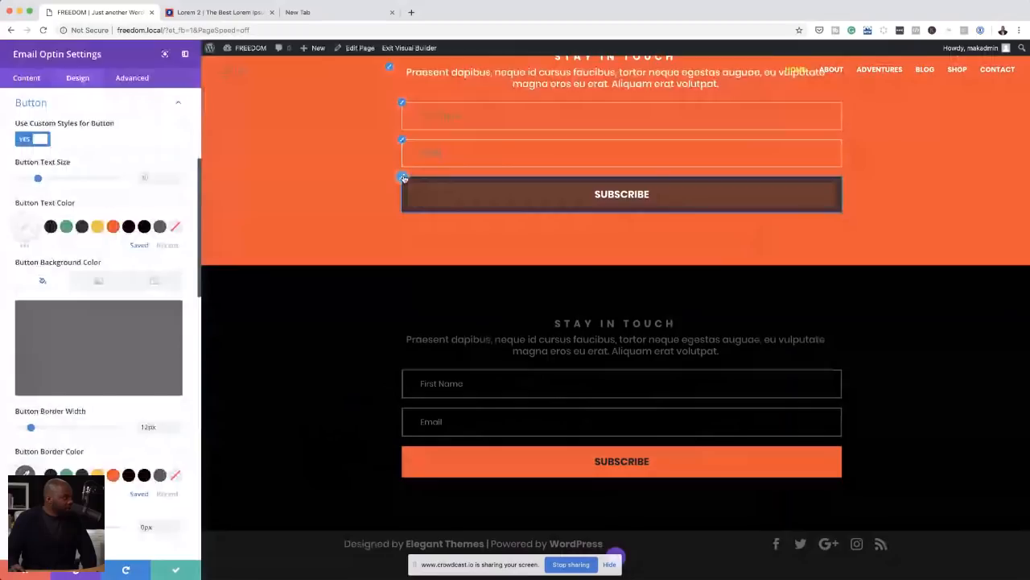
scroll(80, 326, down, 1)
click(74, 322)
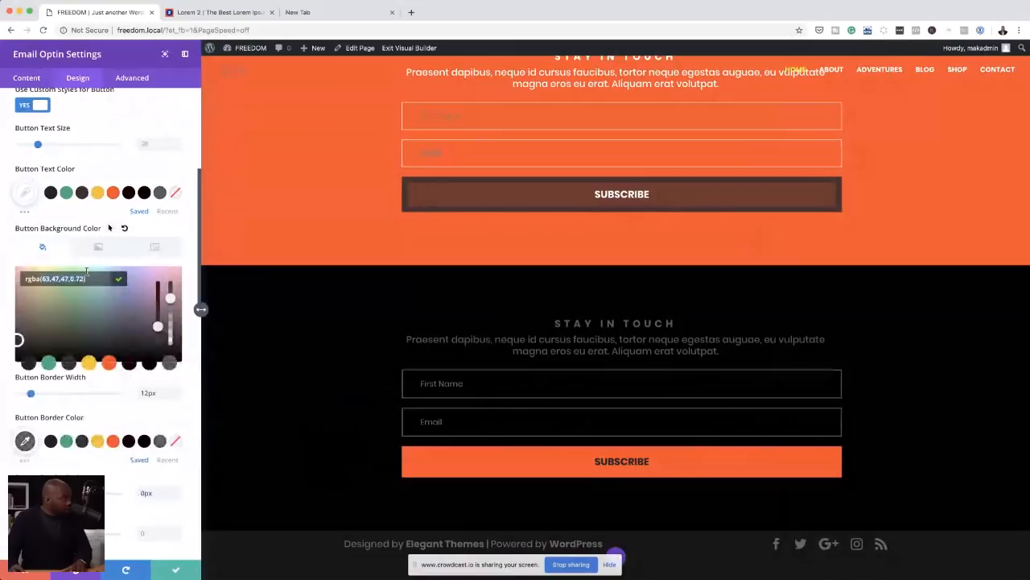
click(12, 231)
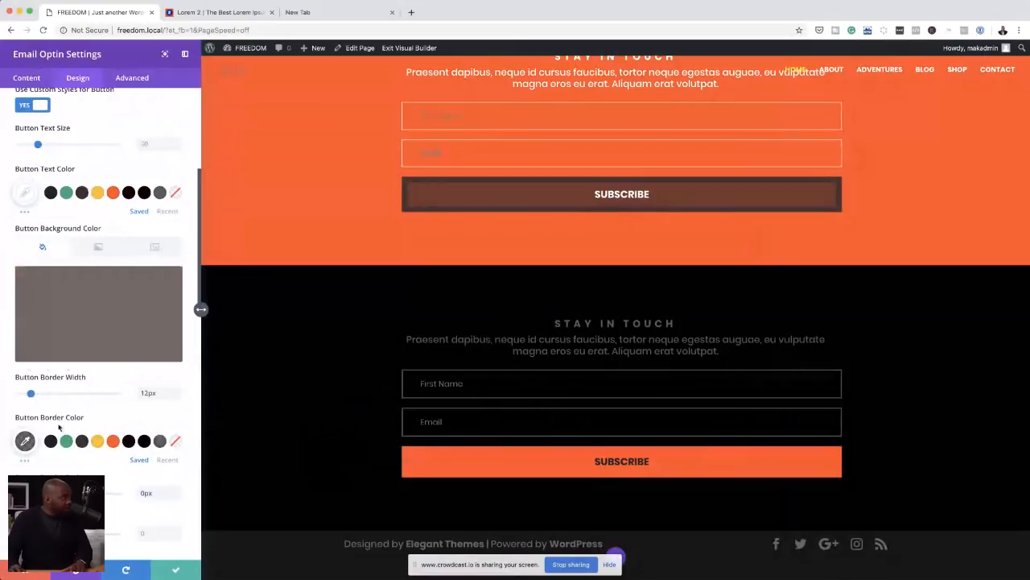
scroll(58, 427, down, 1)
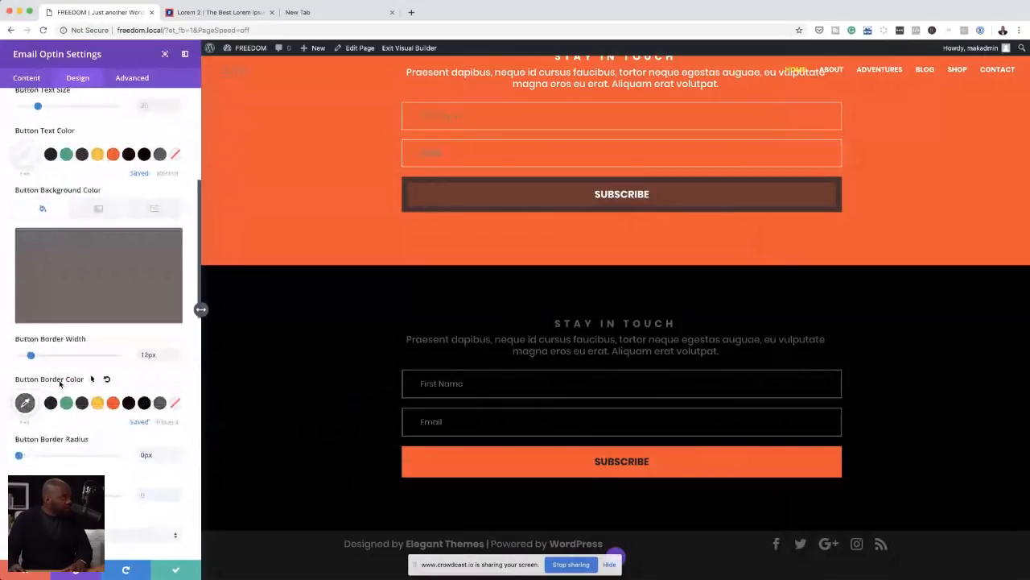
click(25, 403)
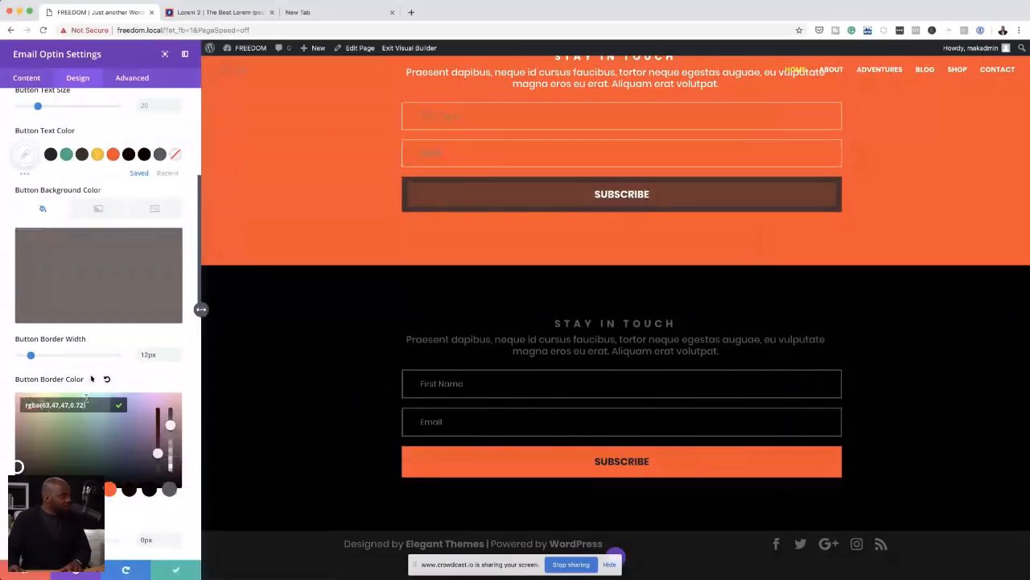
scroll(129, 517, down, 2)
drag(170, 370, 180, 342)
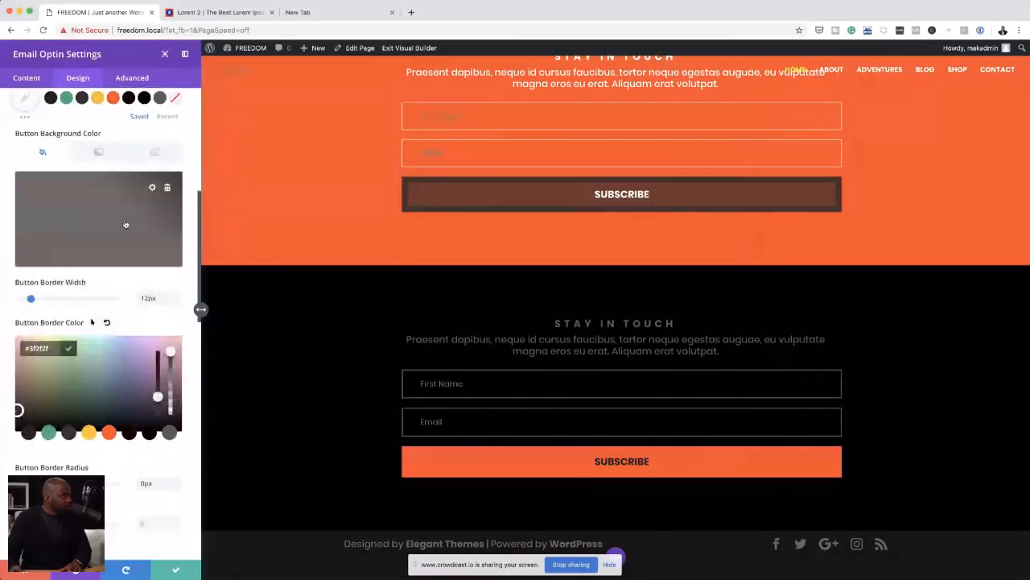
click(126, 225)
drag(170, 205, 176, 176)
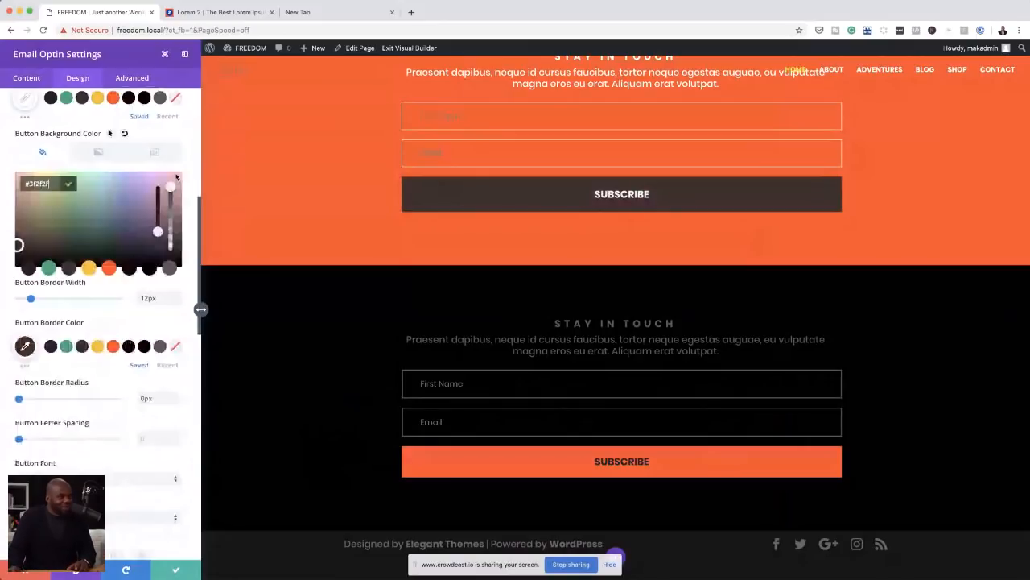
Step: Try the saved orange as the SUBSCRIBE button's border colour and set it to the saved yellow
scroll(295, 288, up, 3)
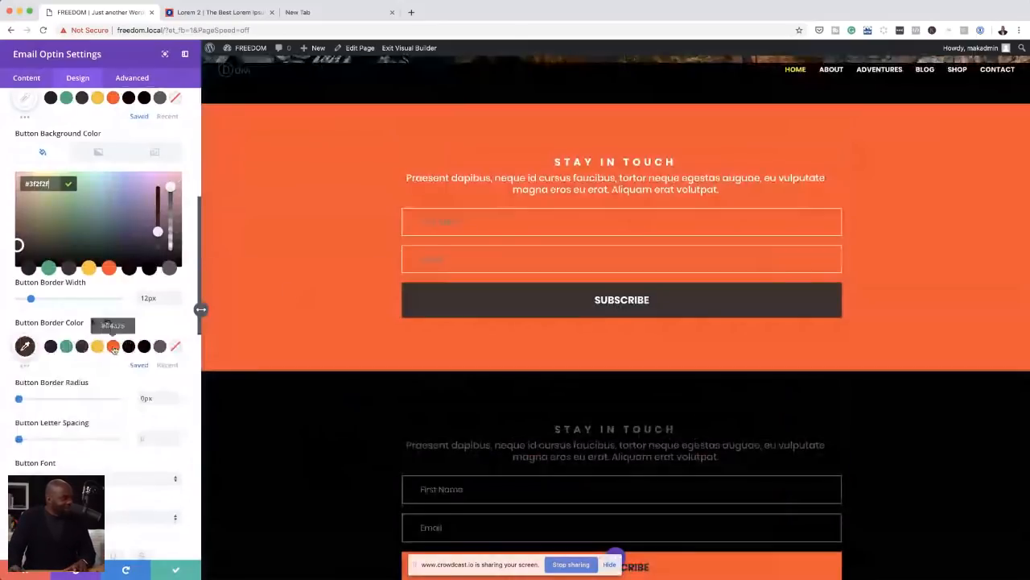
click(113, 347)
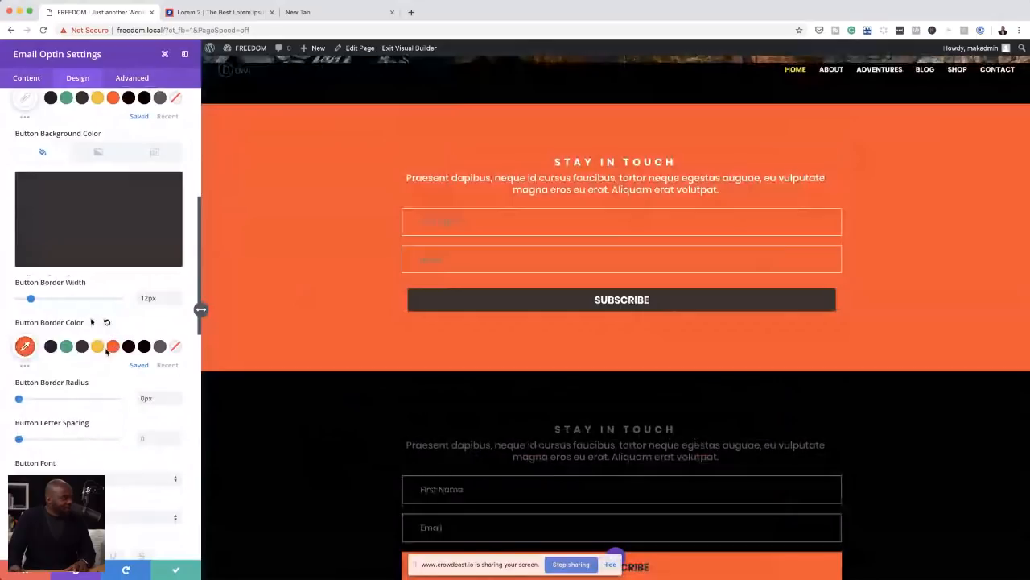
click(97, 346)
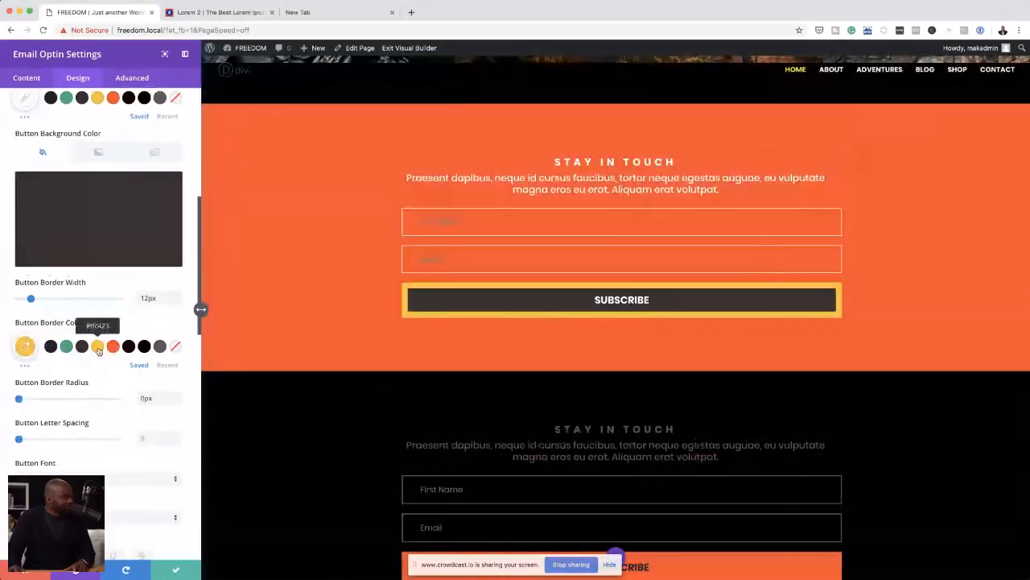
click(91, 260)
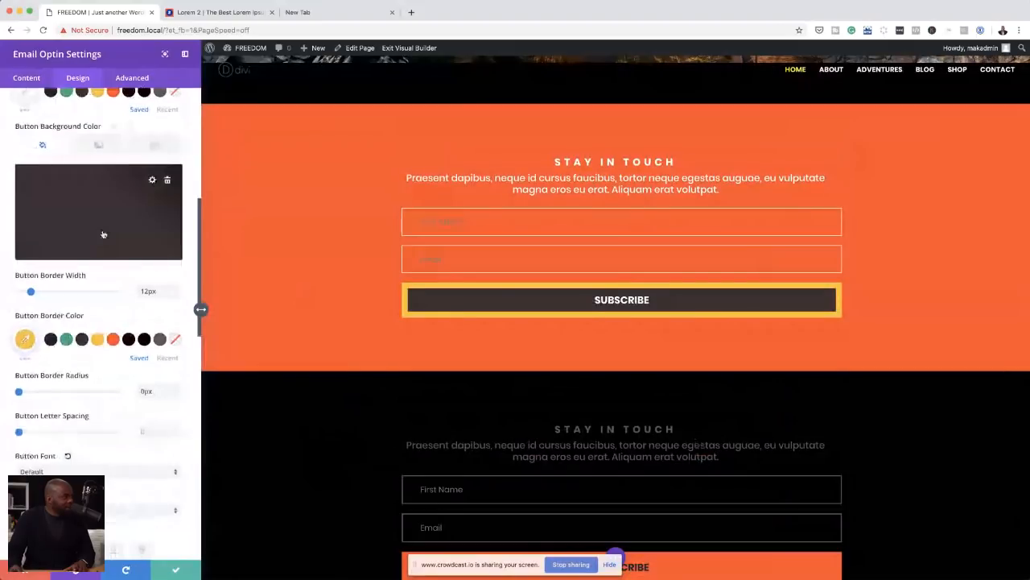
Step: Set the SUBSCRIBE button's background to the saved yellow #ffc423 and its text colour to the saved dark brown
click(89, 261)
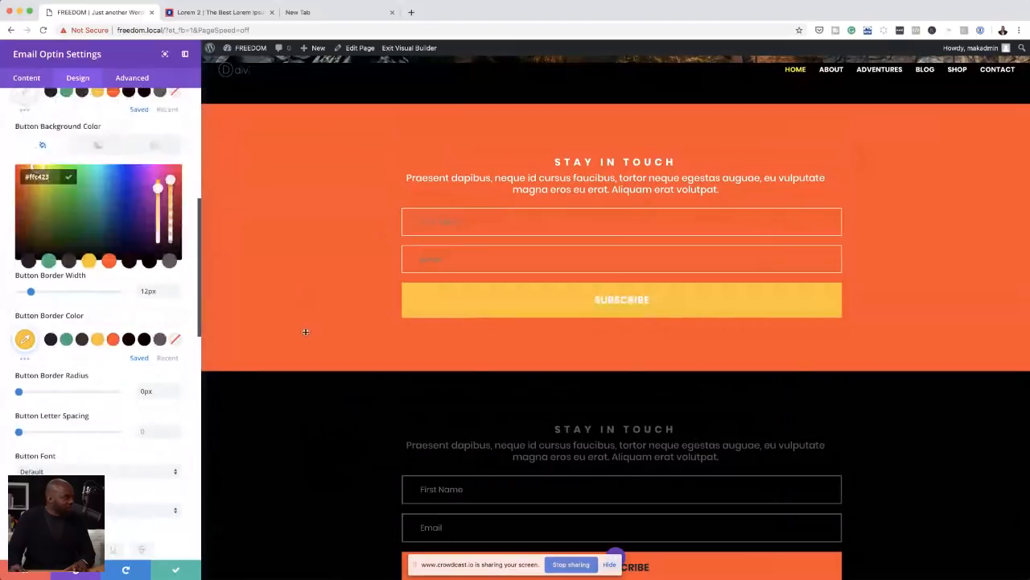
scroll(109, 373, up, 3)
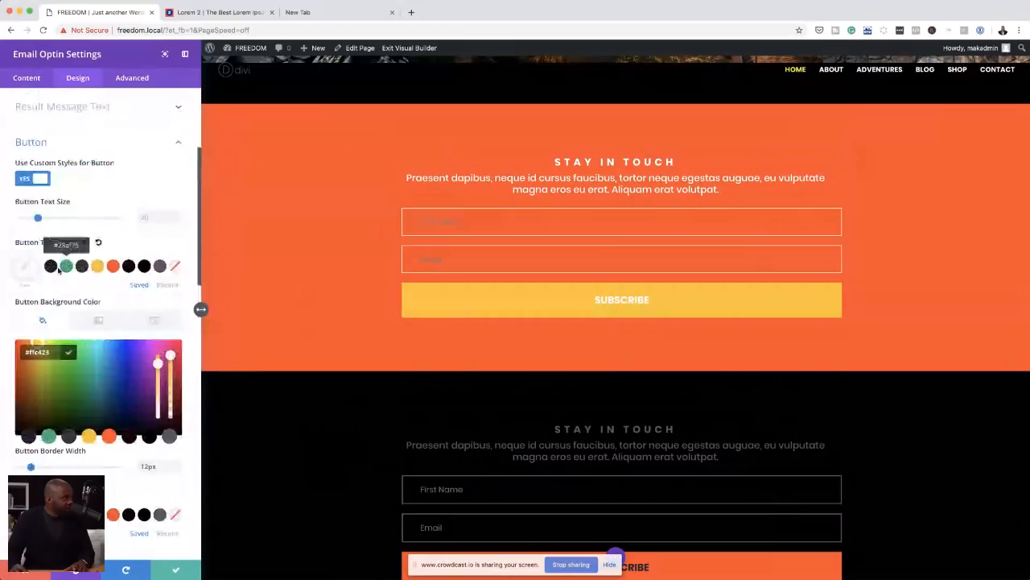
click(82, 266)
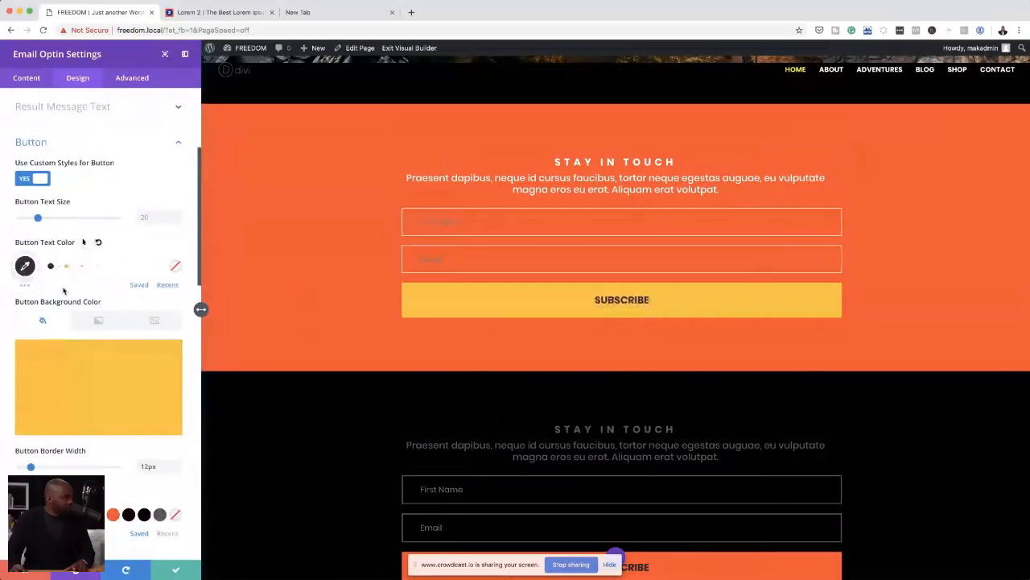
Step: Try a mid grey for the SUBSCRIBE button's text, set it to the recent dark grey, and apply the email optin settings
click(25, 285)
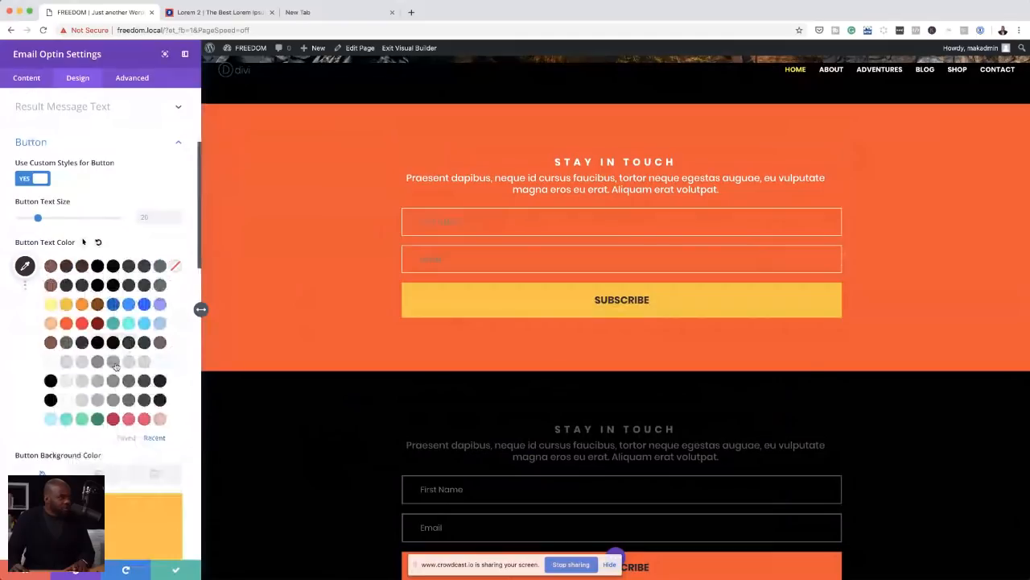
click(115, 363)
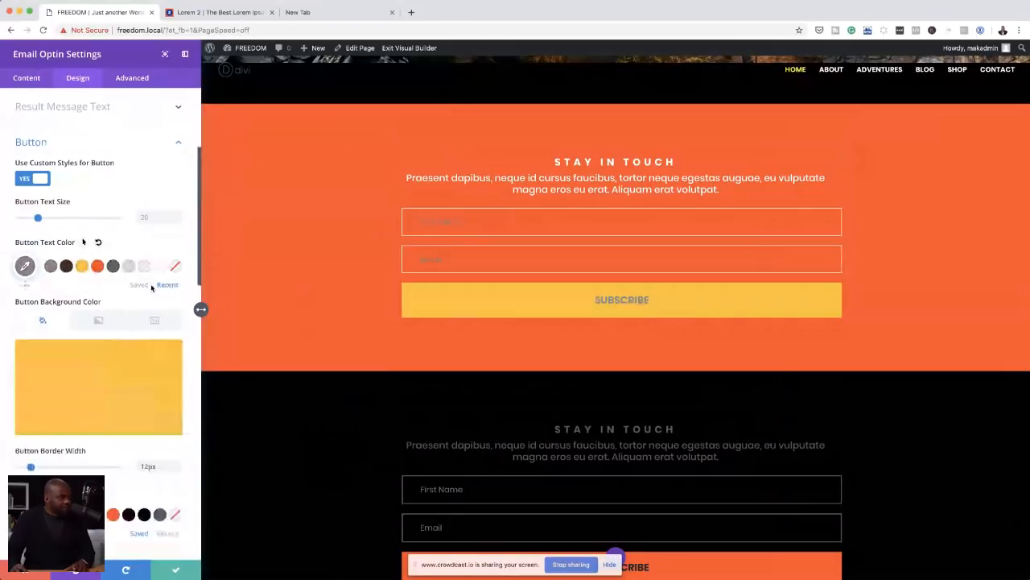
click(113, 266)
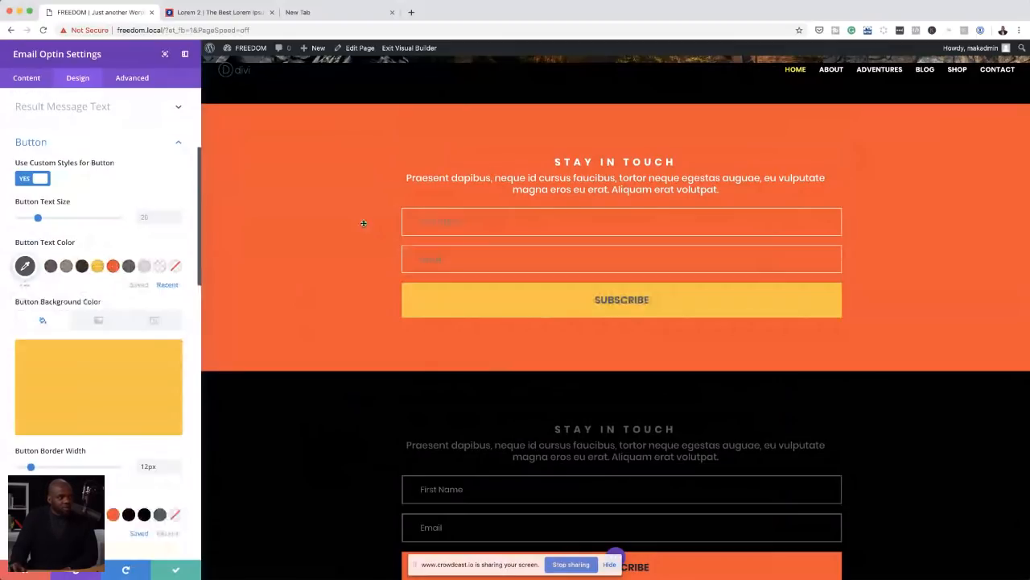
click(176, 570)
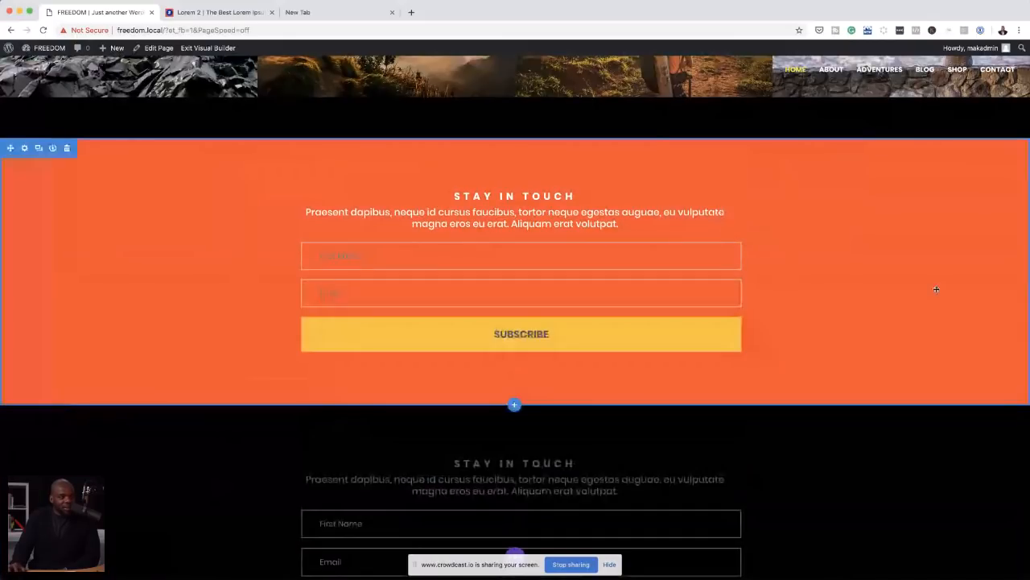
scroll(934, 289, up, 2)
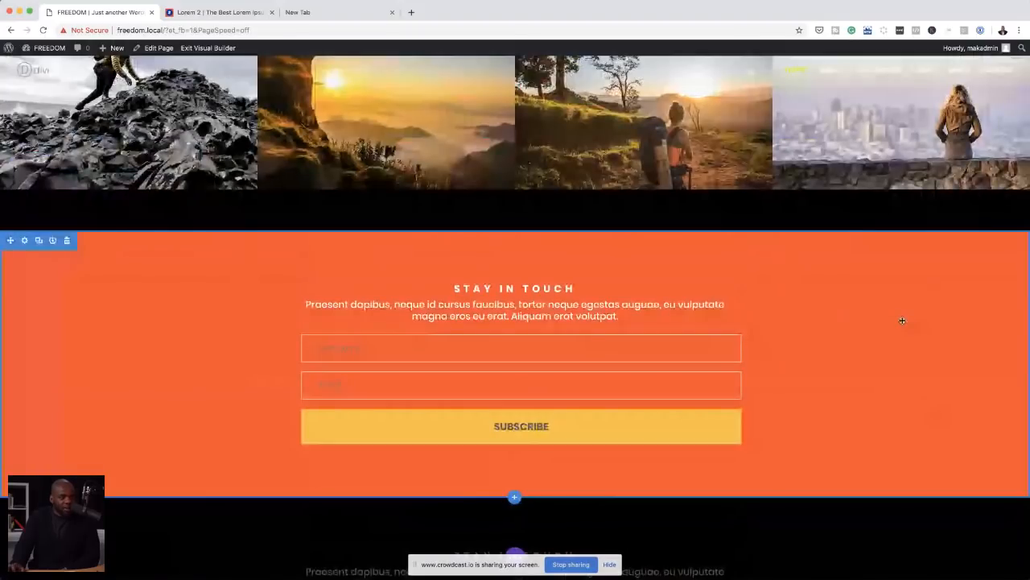
scroll(902, 320, down, 5)
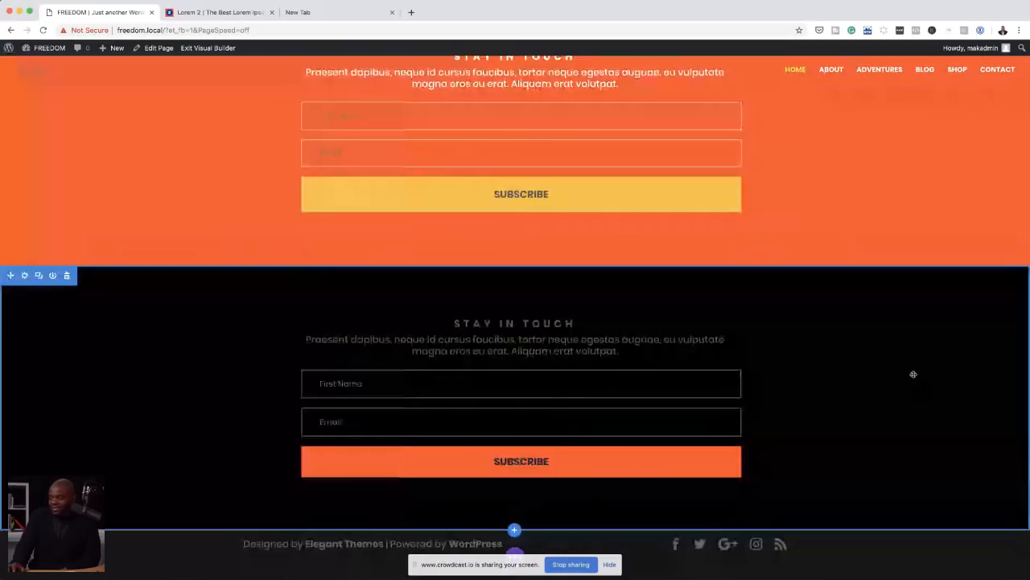
scroll(912, 374, up, 4)
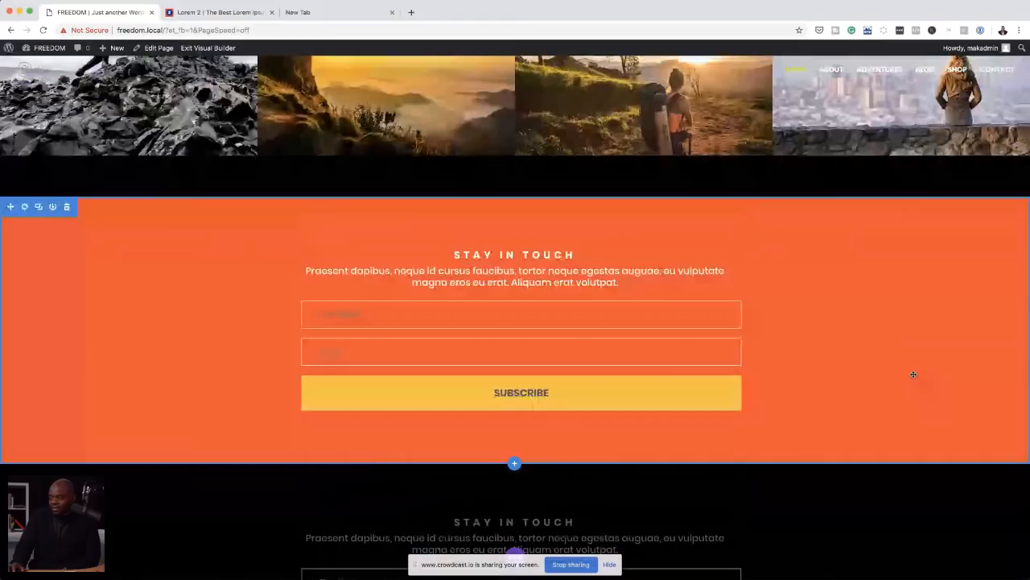
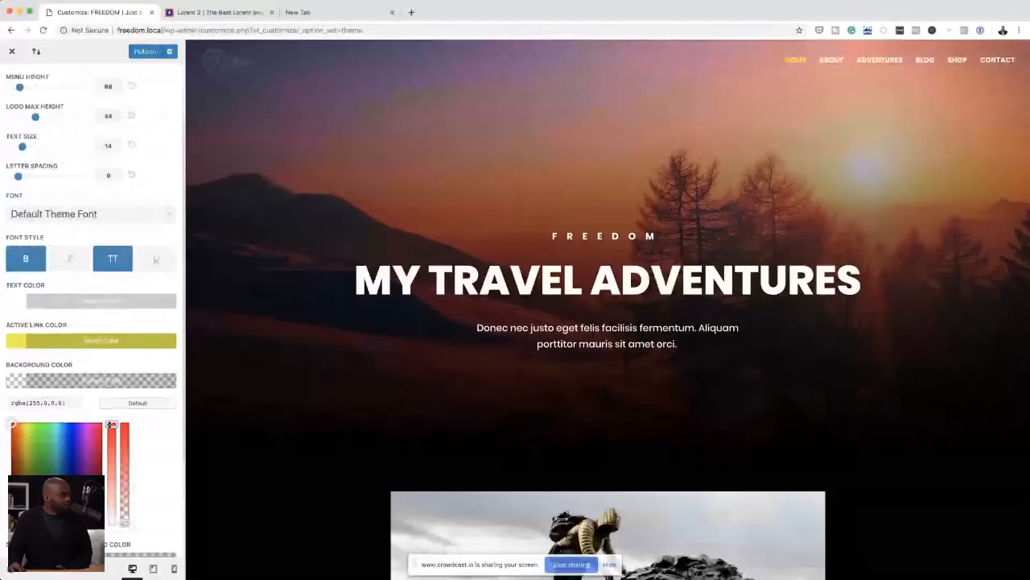
Step: Make the primary menu's background colour fully opaque and set it to white #ffffff
click(126, 424)
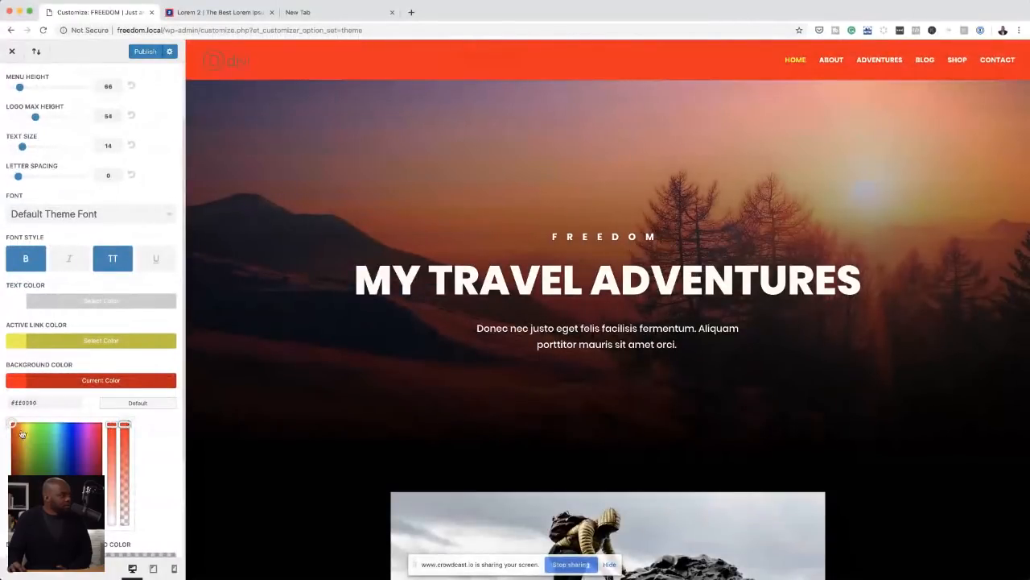
drag(23, 403, 55, 402)
text(ffff)
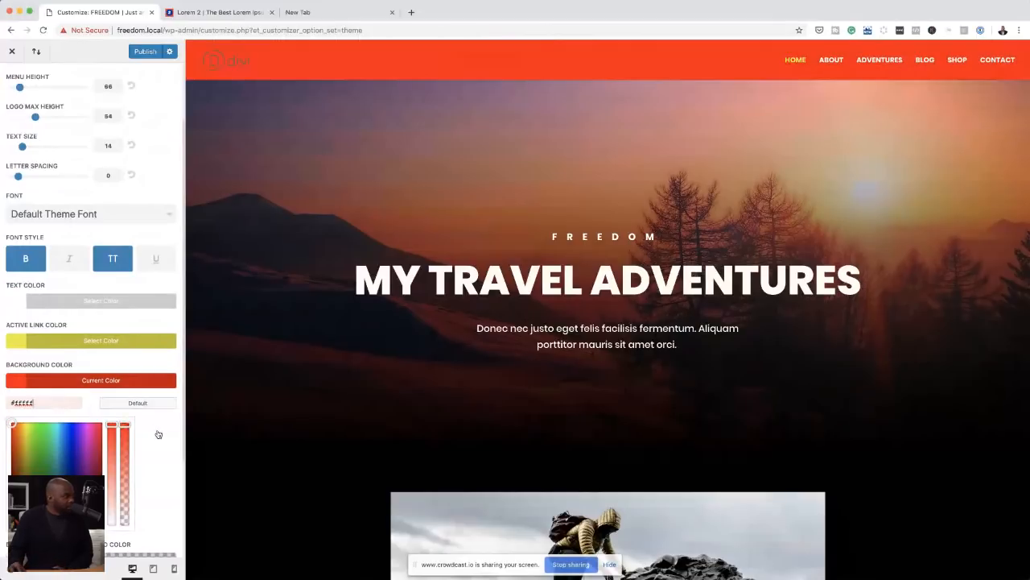
text(f)
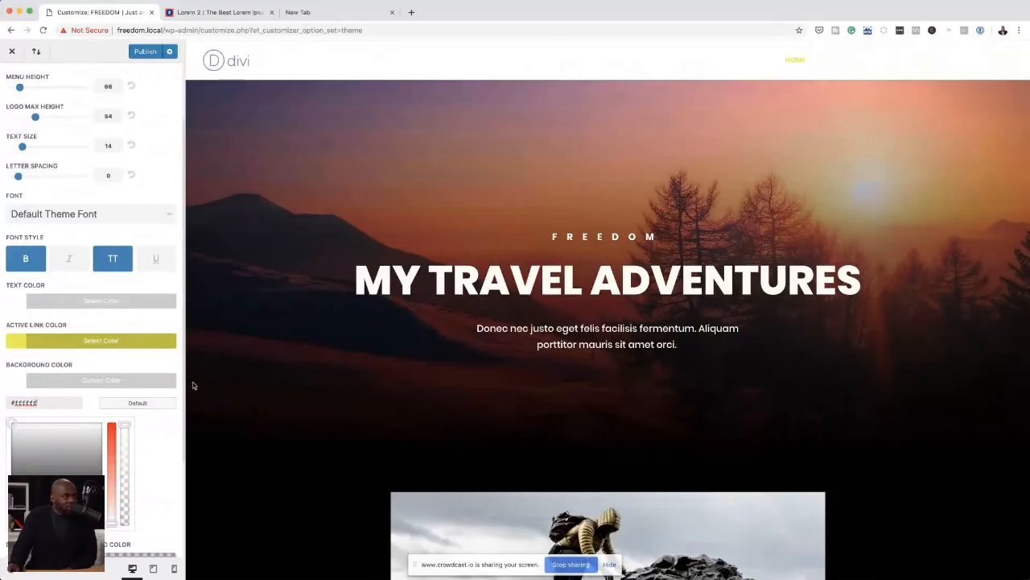
click(162, 168)
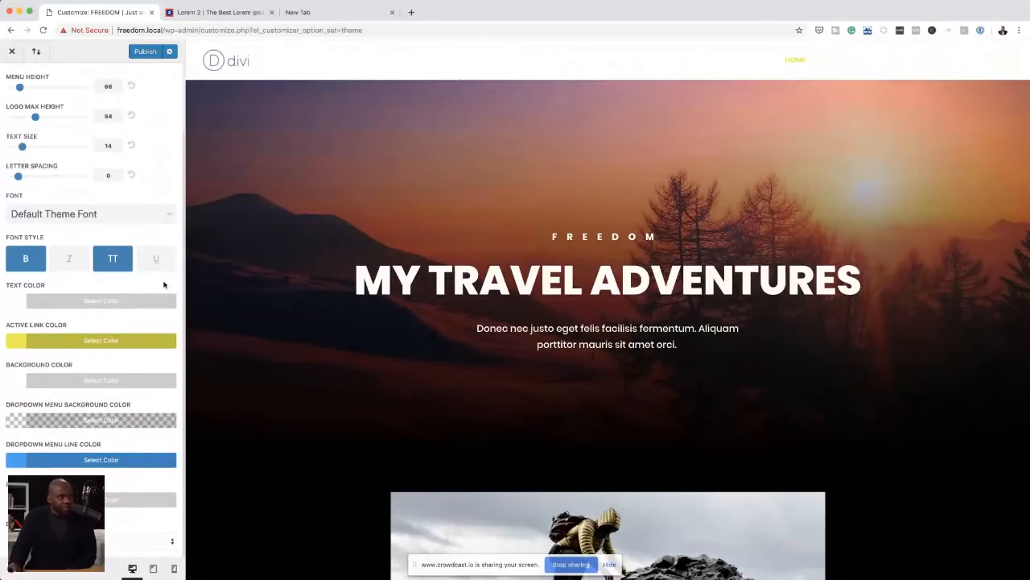
Step: Reduce the white primary menu background's opacity to zero, making the menu bar fully transparent
click(22, 384)
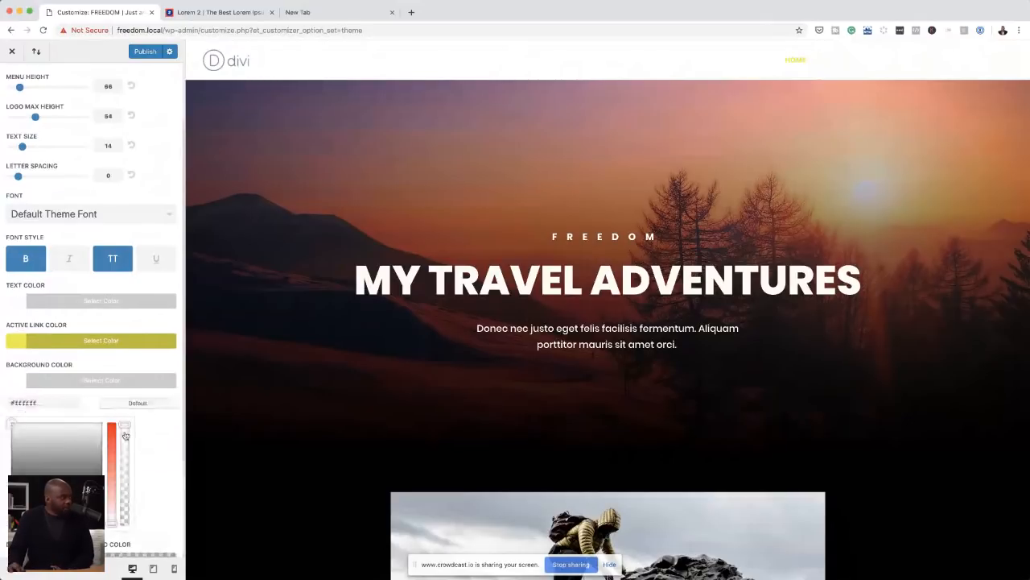
drag(126, 424, 127, 469)
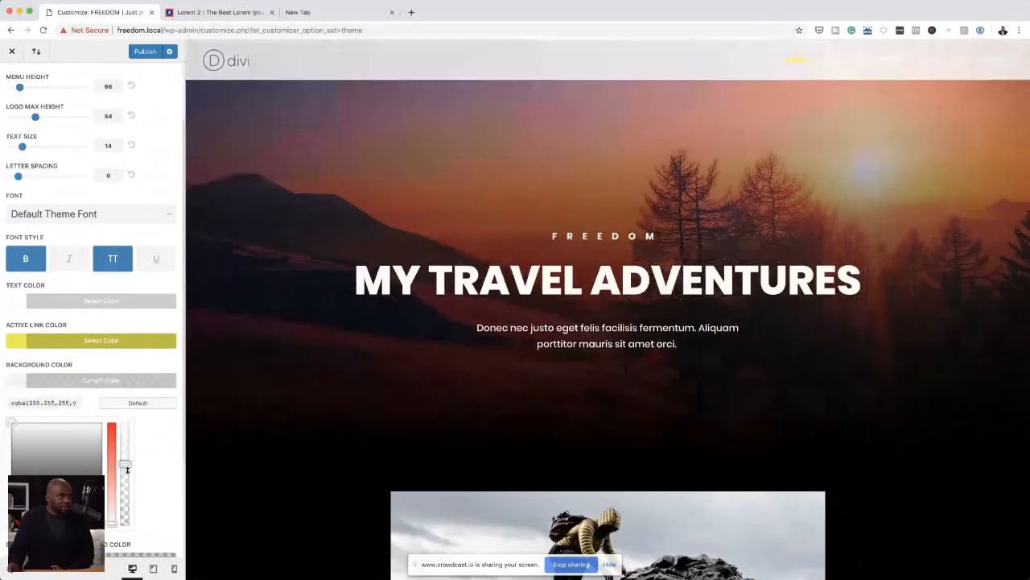
drag(127, 470, 125, 523)
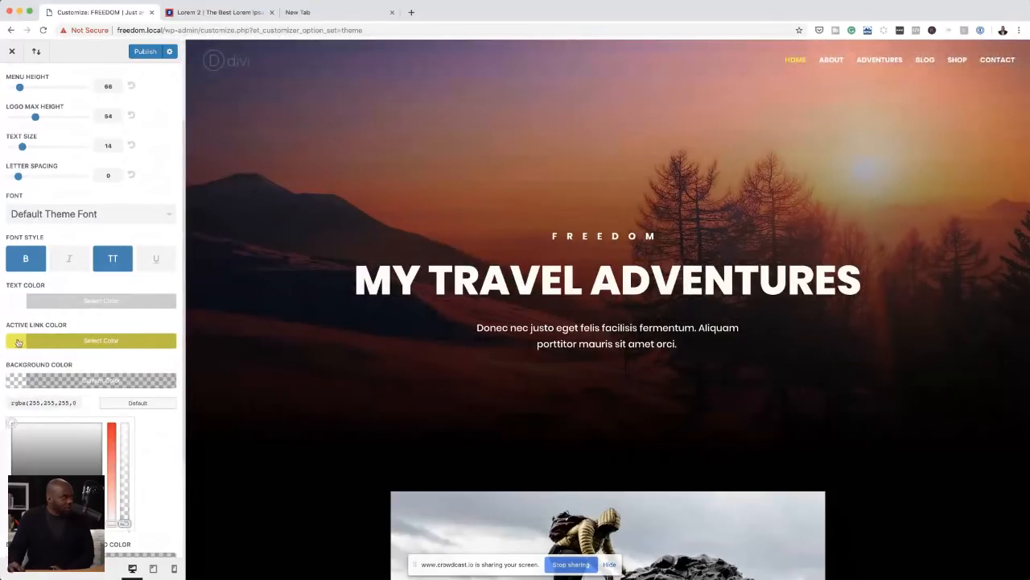
Step: Shift the primary menu's active link colour to a warmer yellow and check the fixed menu bar over the scrolled page
click(19, 342)
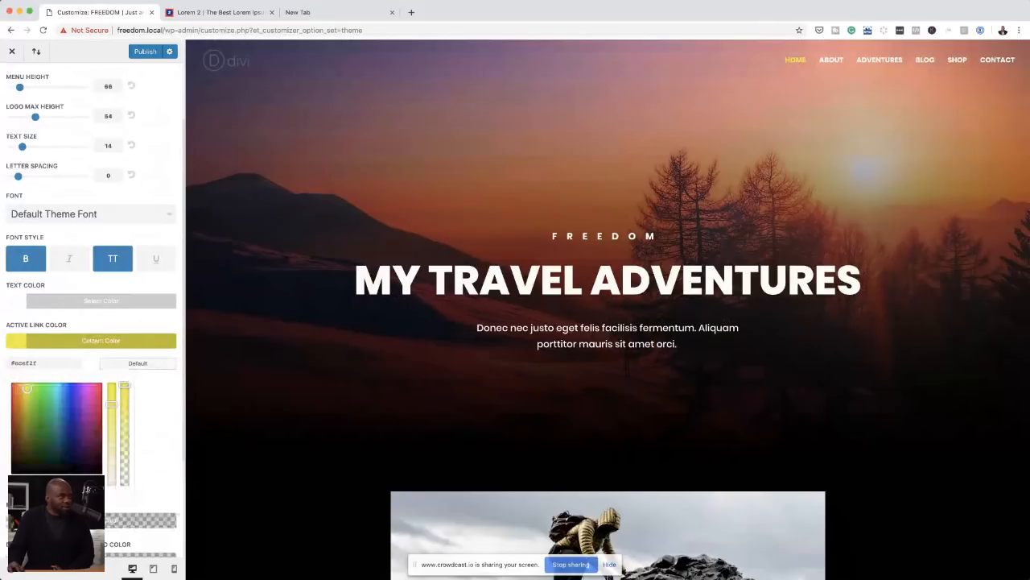
click(22, 383)
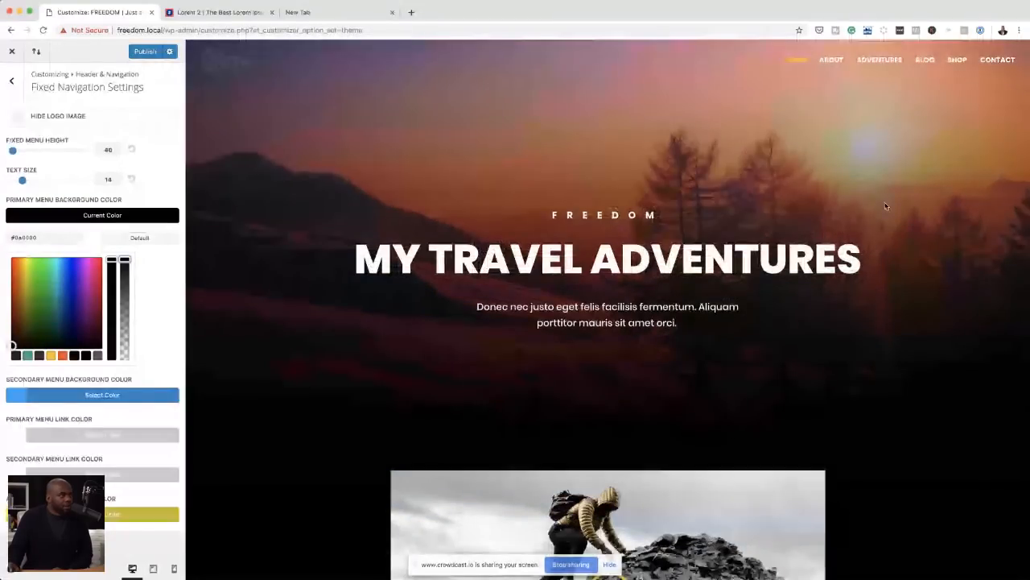
scroll(732, 64, down, 3)
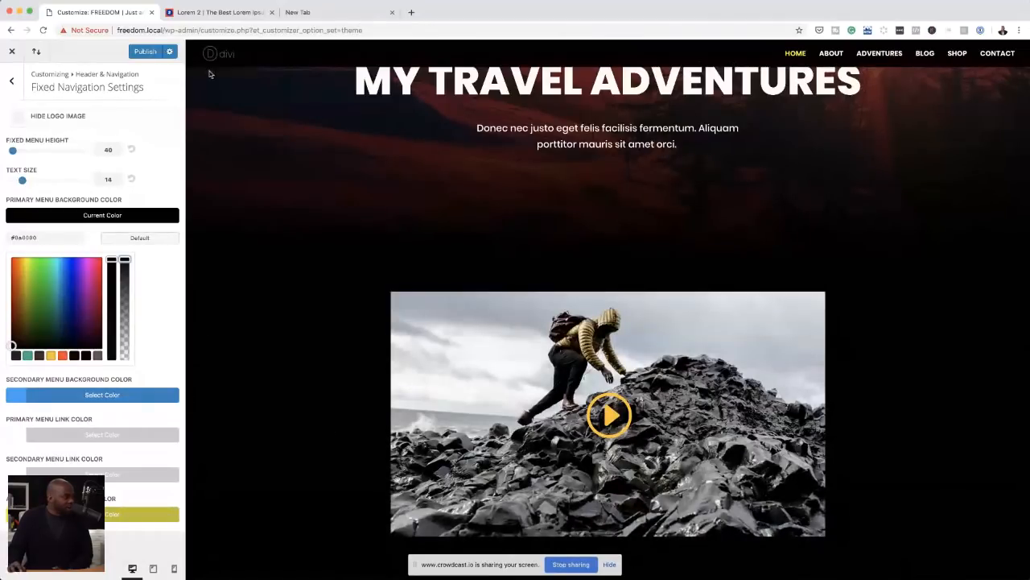
Step: Try the Fullscreen header style with its menu expanded and set the header style to Slide In
click(13, 84)
click(58, 121)
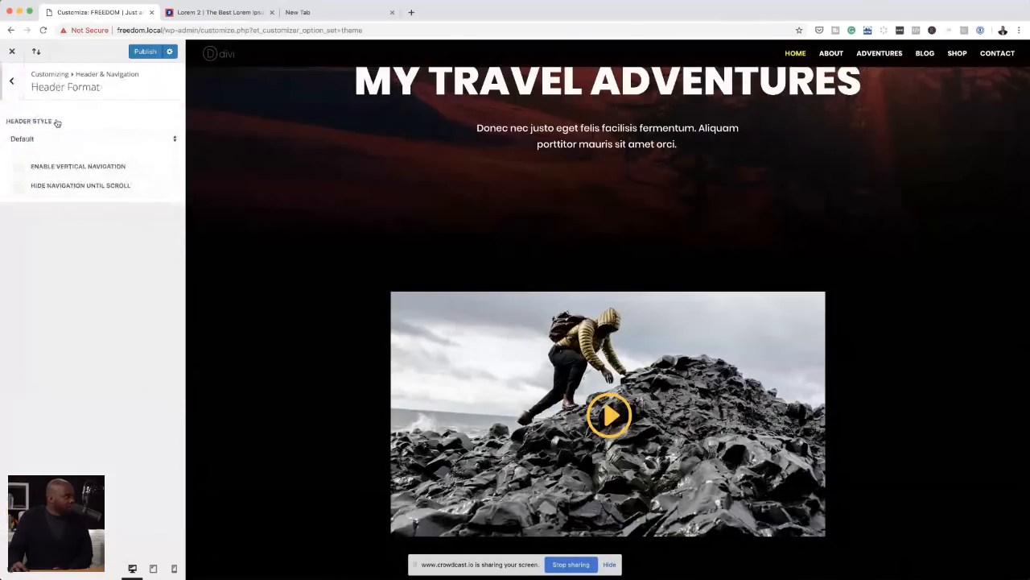
click(60, 141)
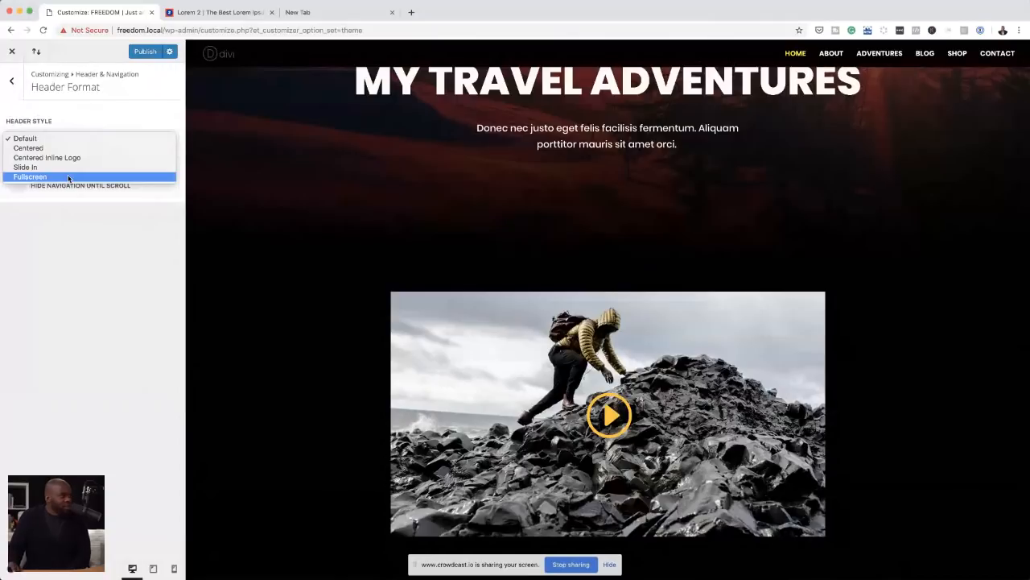
click(68, 177)
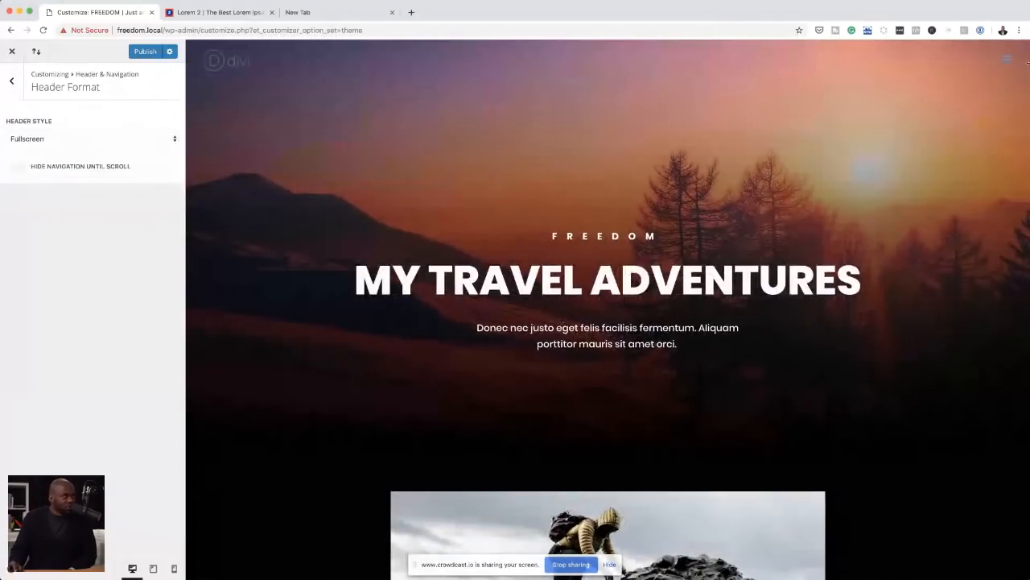
click(1006, 64)
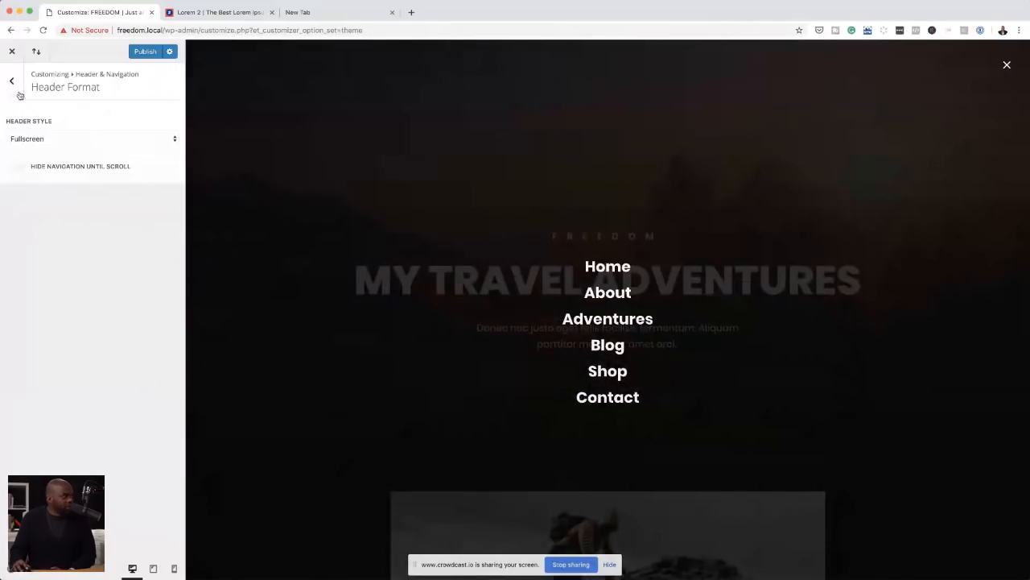
click(39, 138)
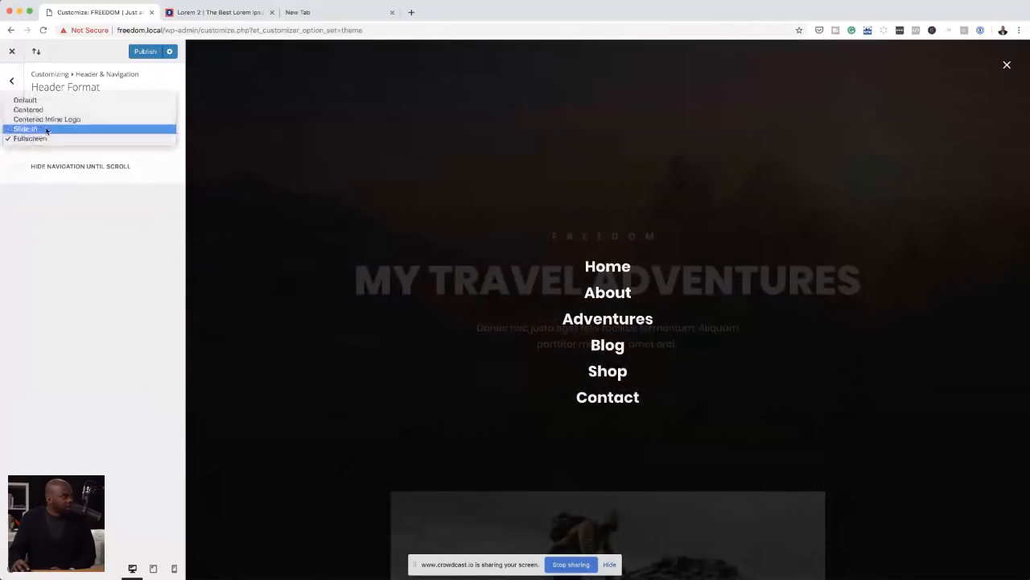
click(46, 131)
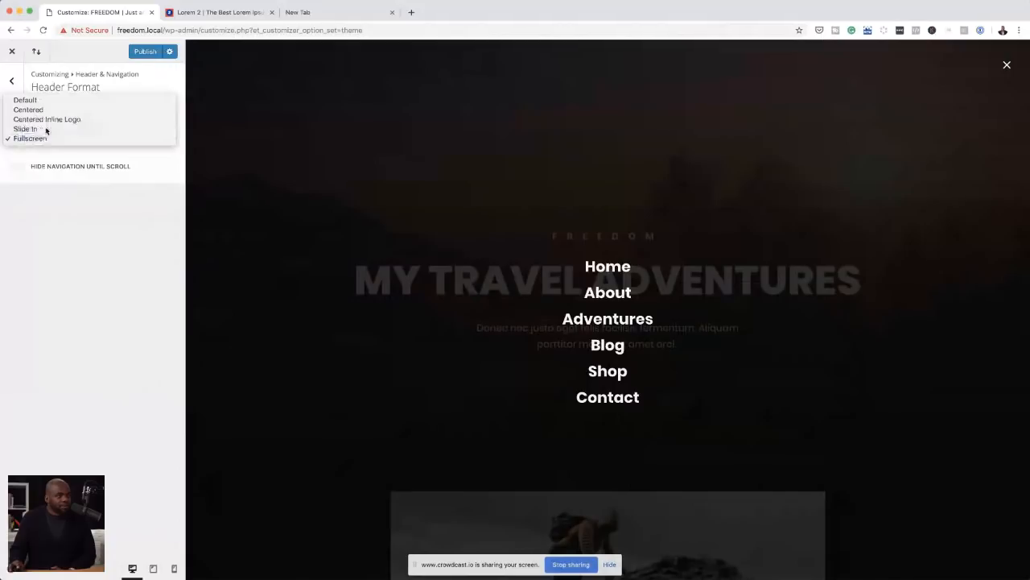
click(46, 131)
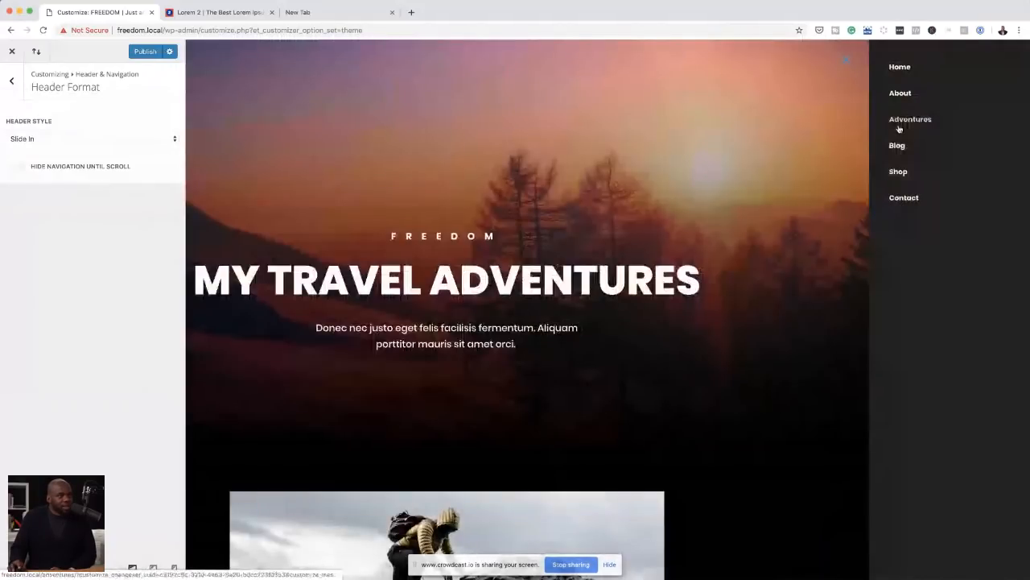
Step: Set the slide-in menu's text size to 16 and make its link text uppercase
click(13, 83)
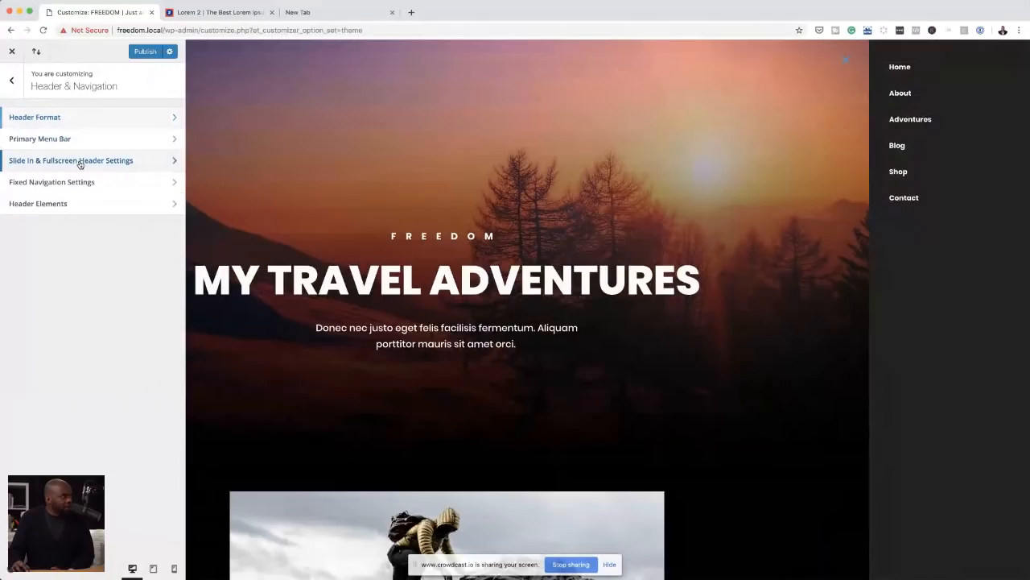
click(80, 161)
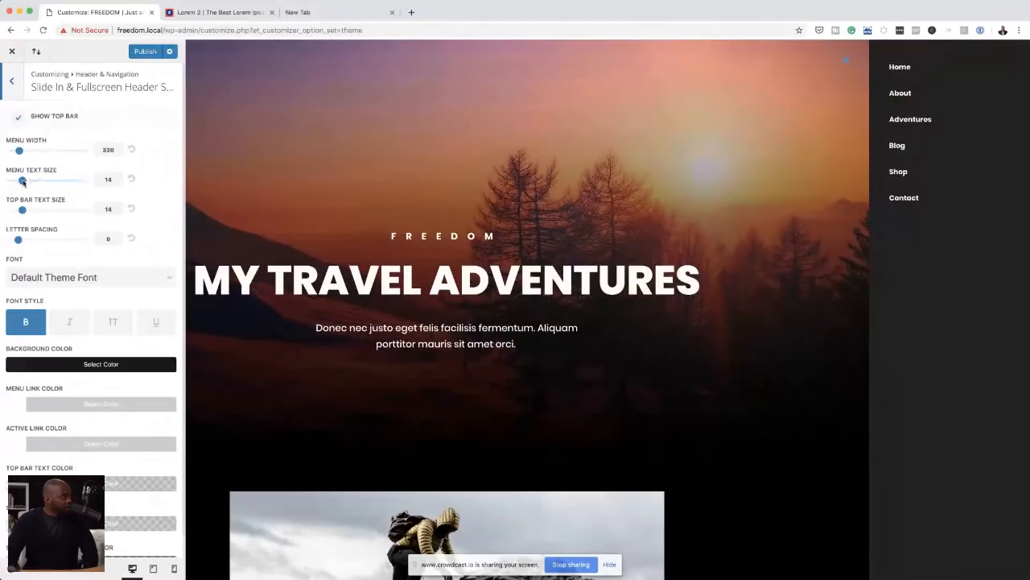
drag(24, 182, 33, 182)
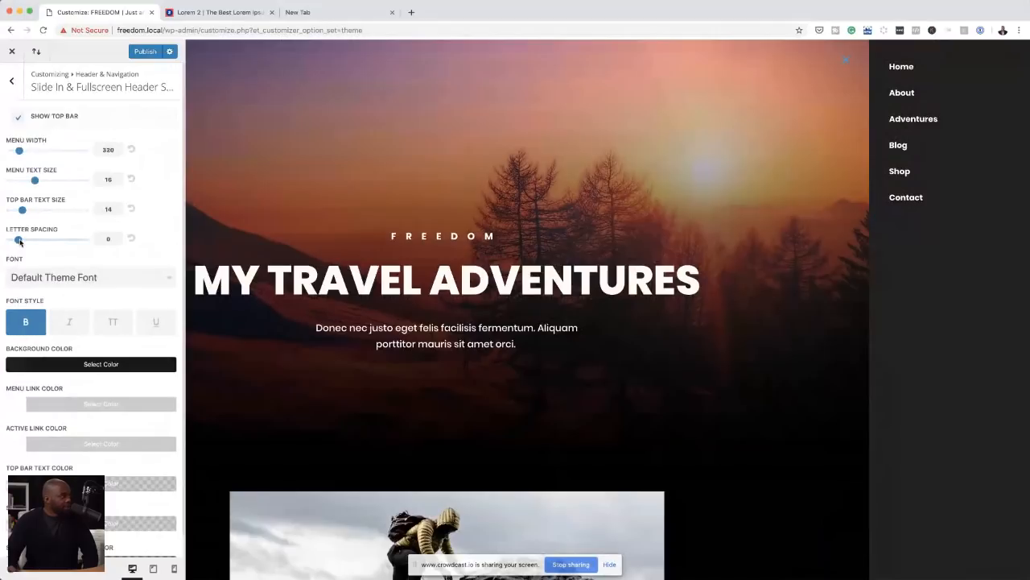
scroll(67, 287, down, 1)
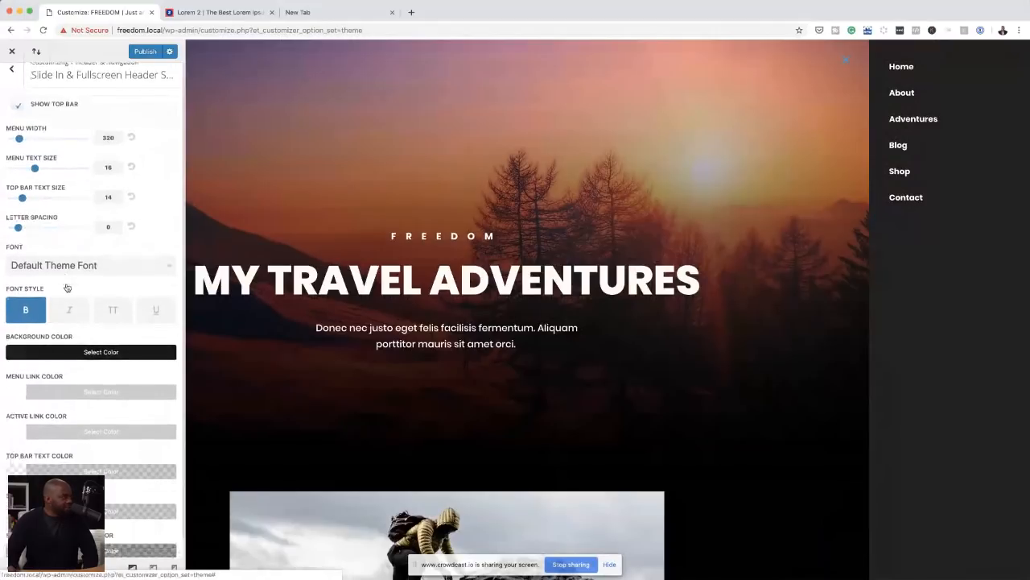
scroll(67, 287, down, 1)
click(112, 298)
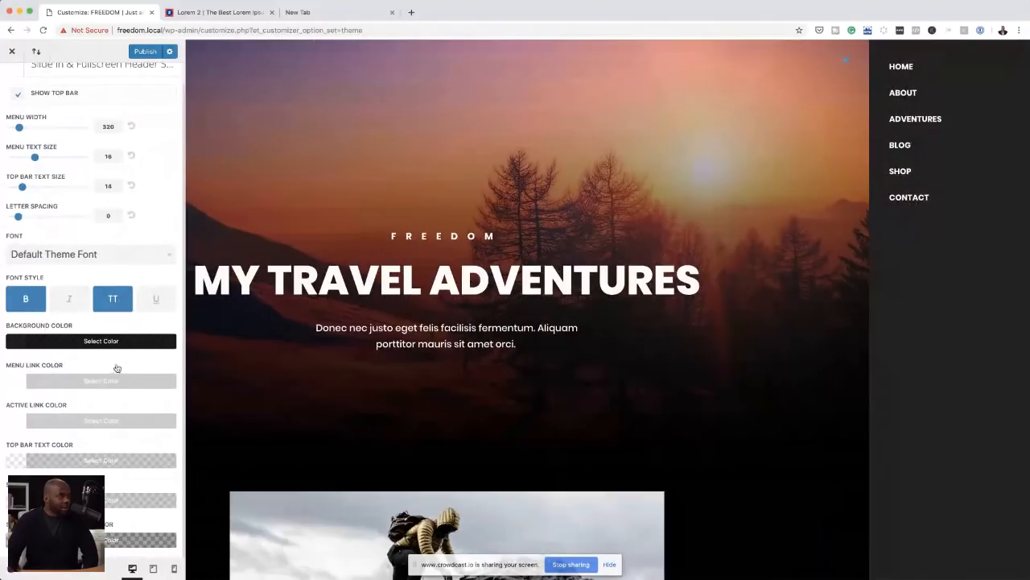
Step: Try the saved yellow and a near-black for the slide-in menu's background and set it to orange rgba(255,74,38,0.9)
click(16, 343)
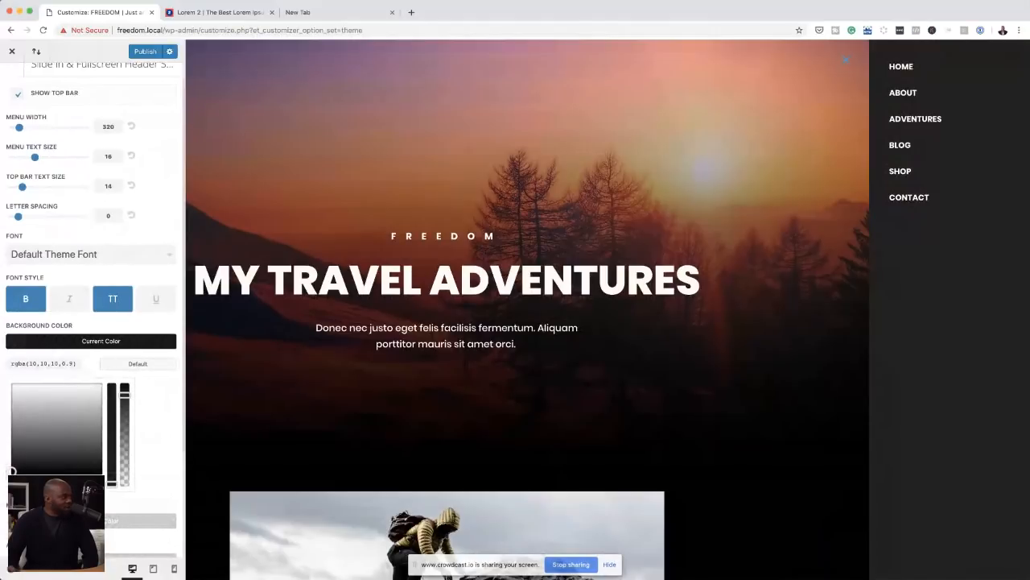
click(48, 481)
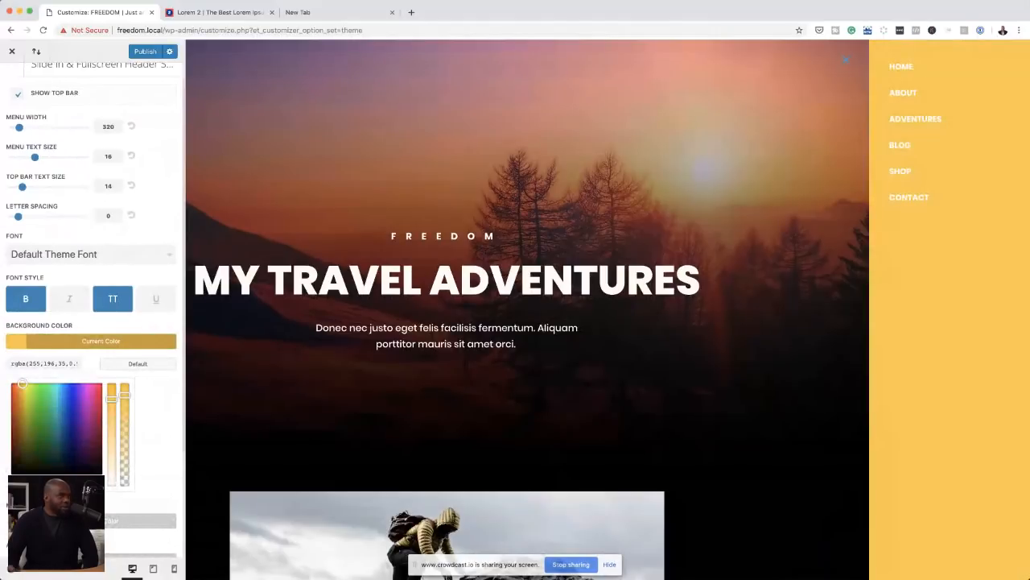
drag(23, 383, 14, 383)
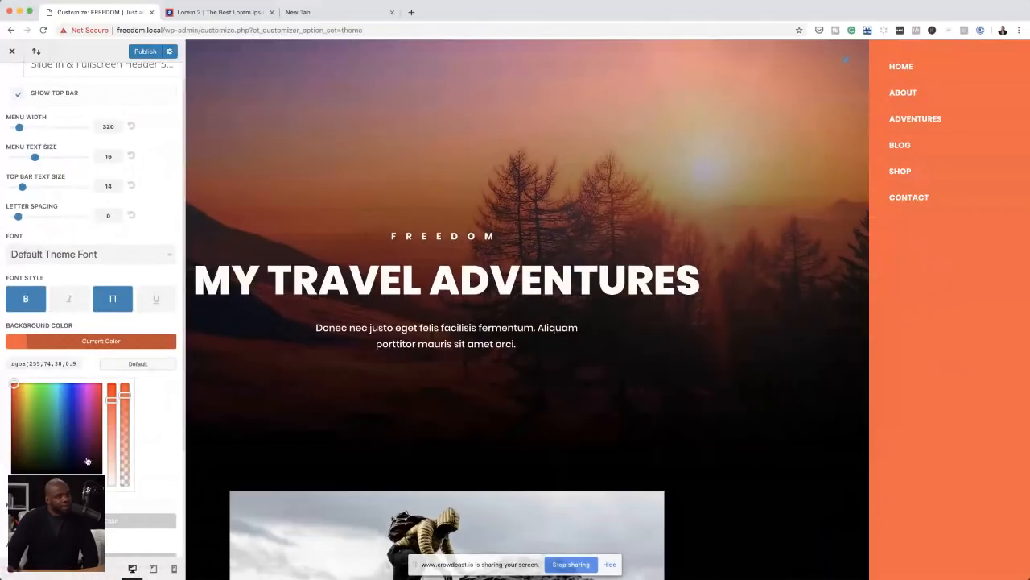
click(12, 465)
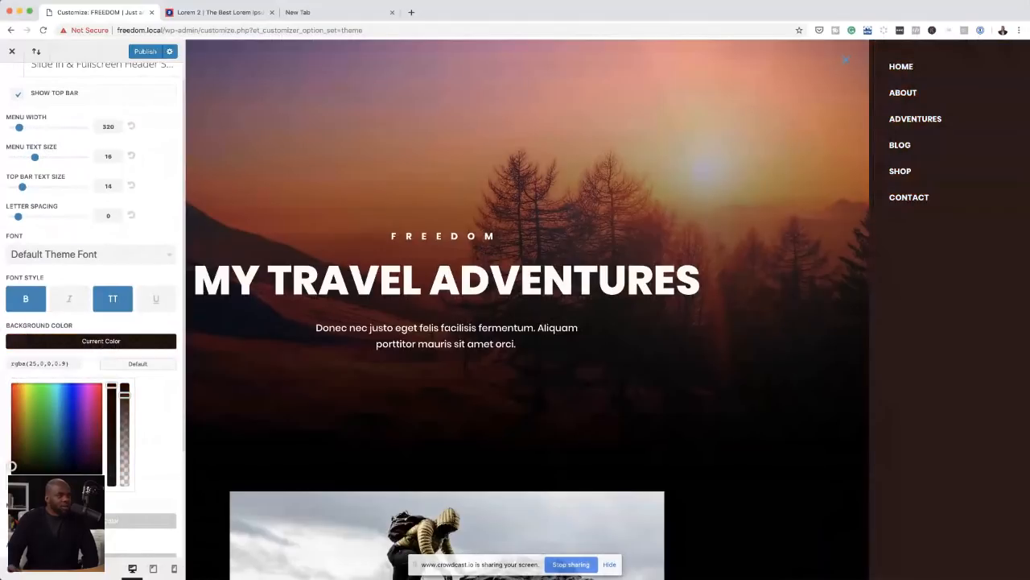
drag(12, 465, 12, 470)
click(14, 384)
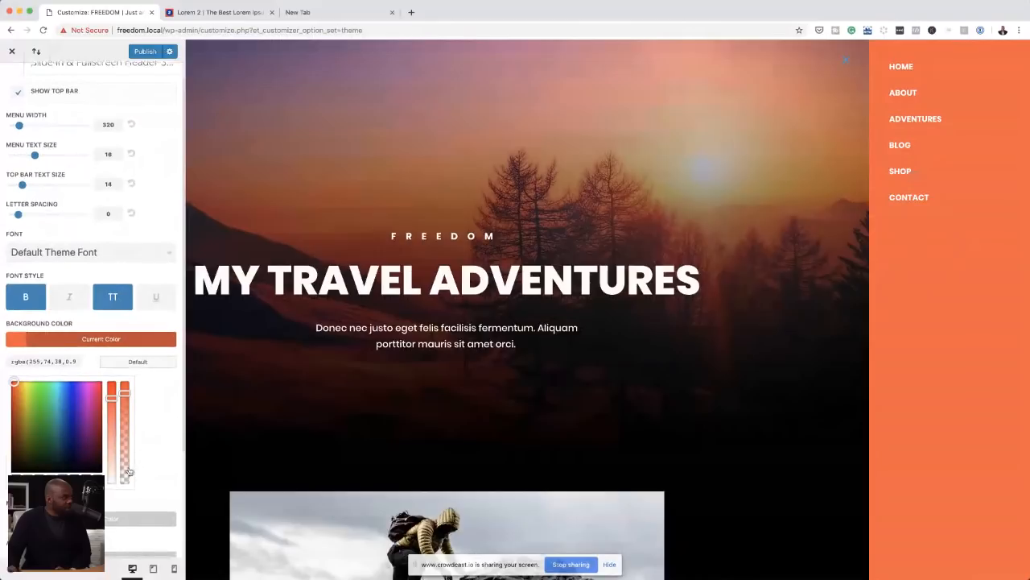
Step: Try near-black, mid grey and green for the slide-in menu's link colour and set it to dark grey #3f3f3f
scroll(130, 472, down, 3)
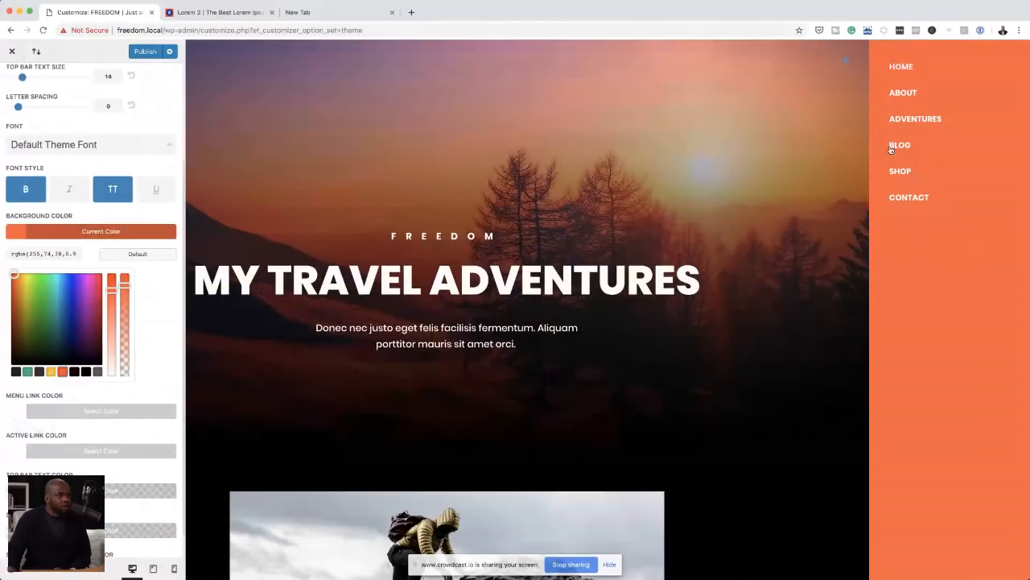
click(24, 412)
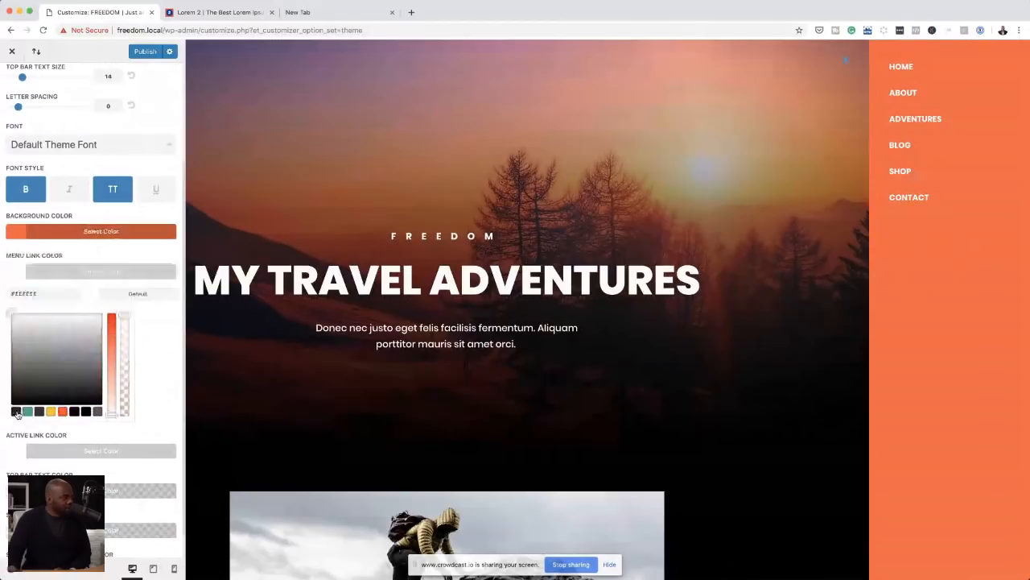
click(74, 413)
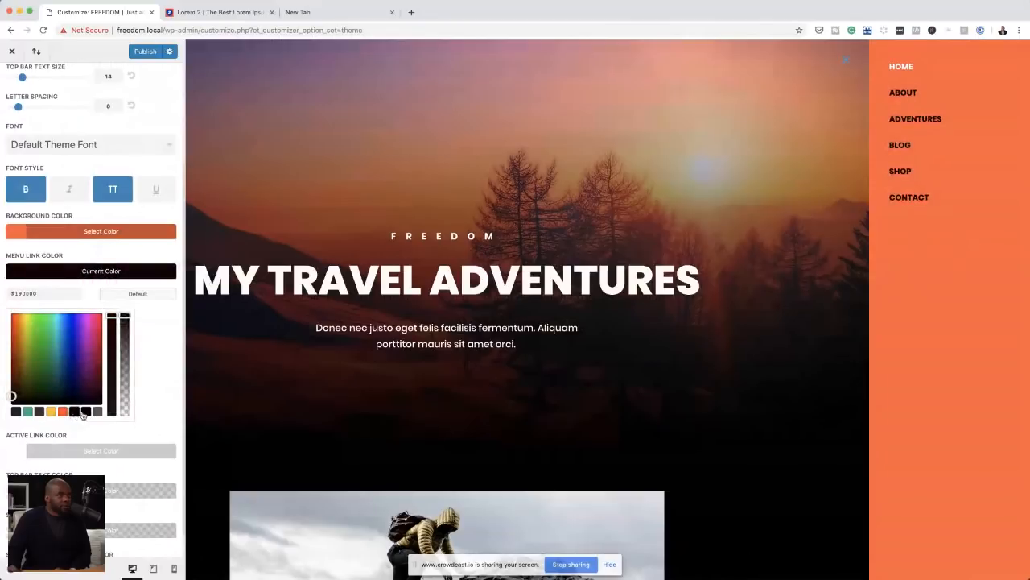
click(98, 413)
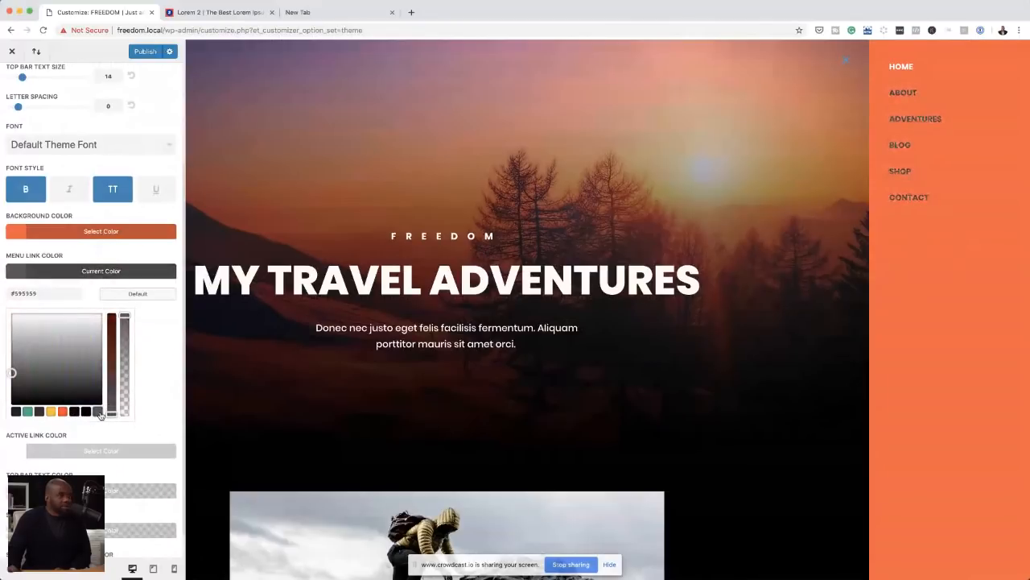
click(27, 412)
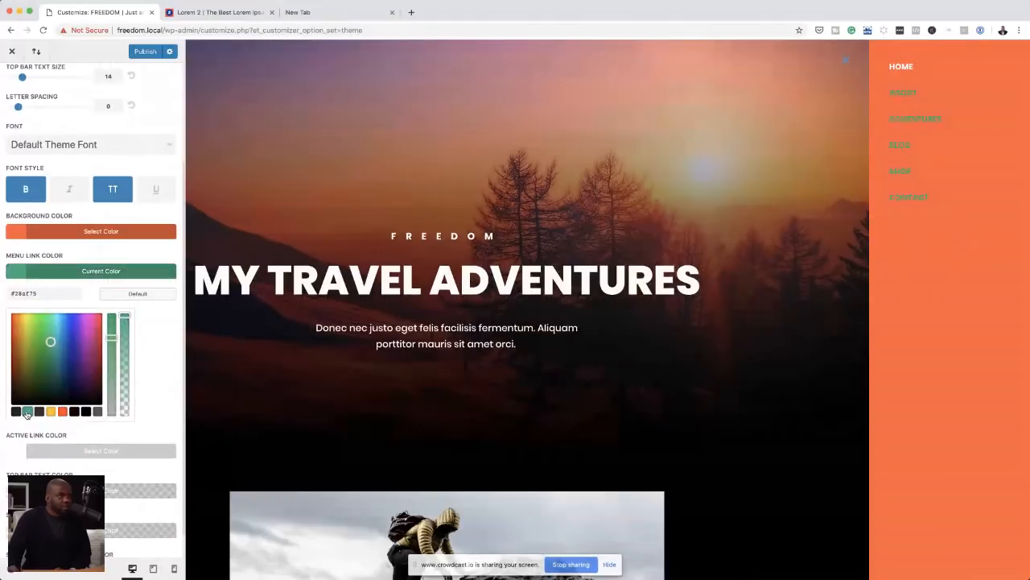
click(98, 412)
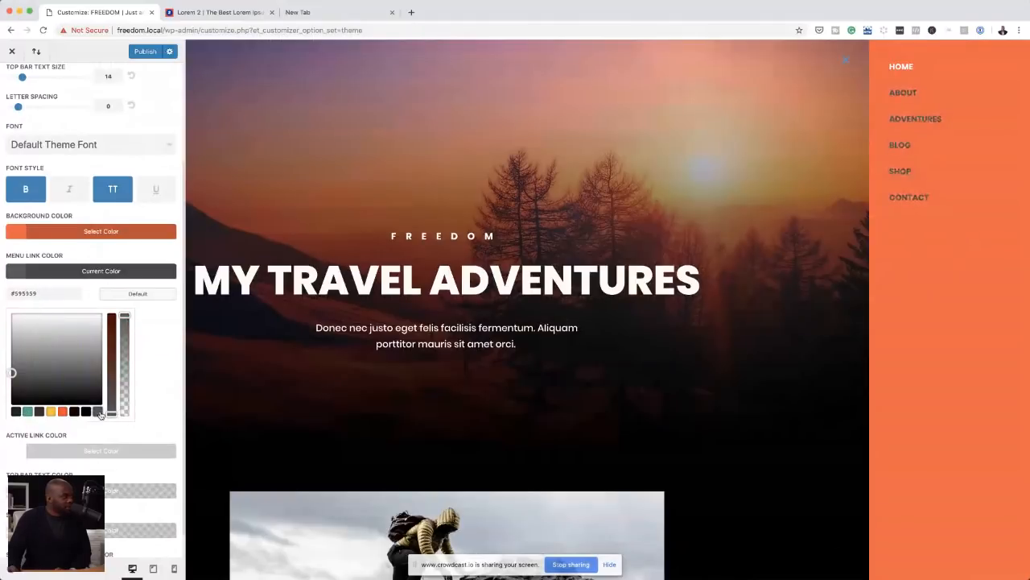
drag(11, 373, 10, 382)
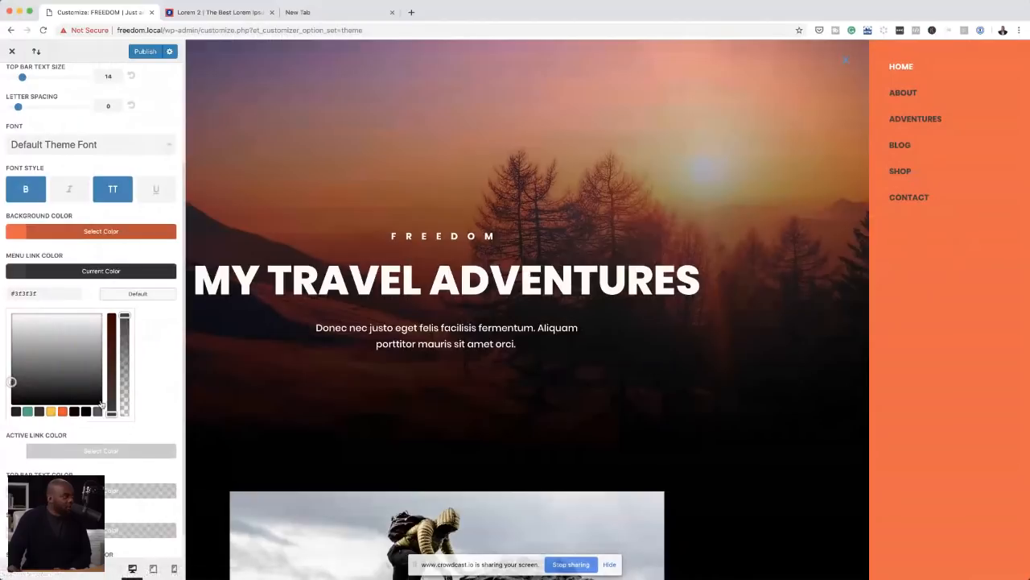
Step: Try the saved yellow for the slide-in menu's active link colour and set it to white #ffffff
click(16, 451)
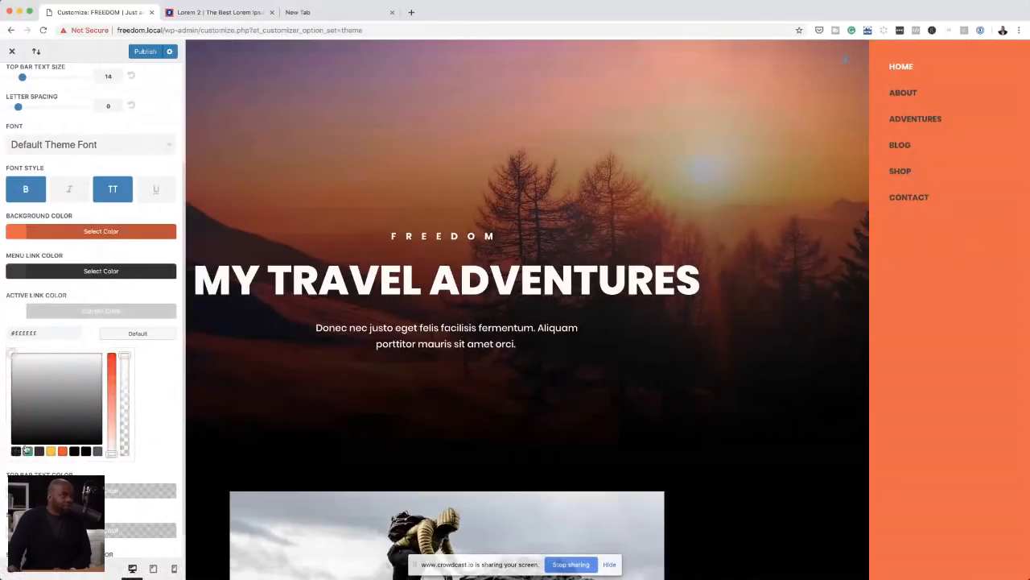
click(51, 451)
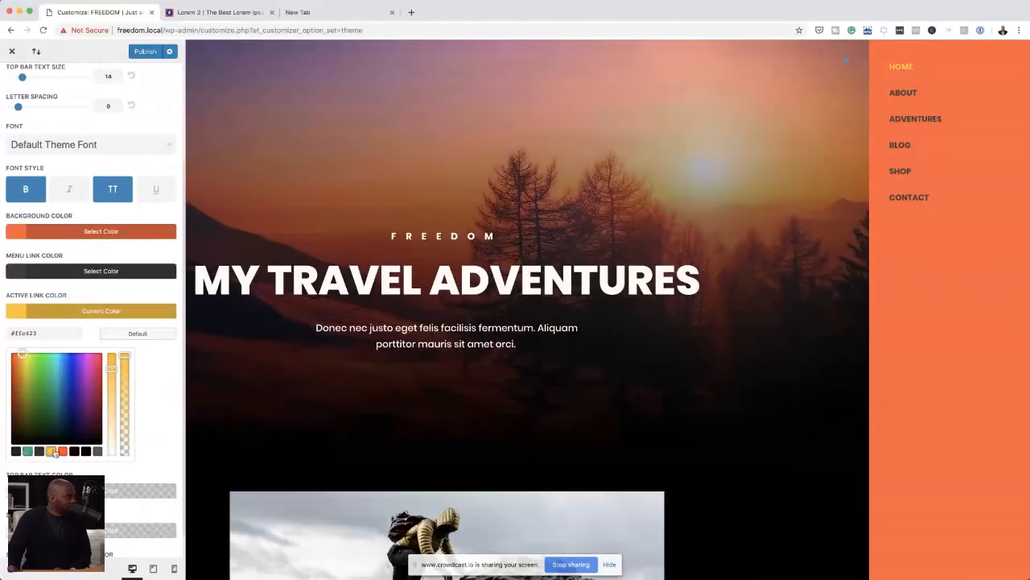
drag(113, 375, 112, 455)
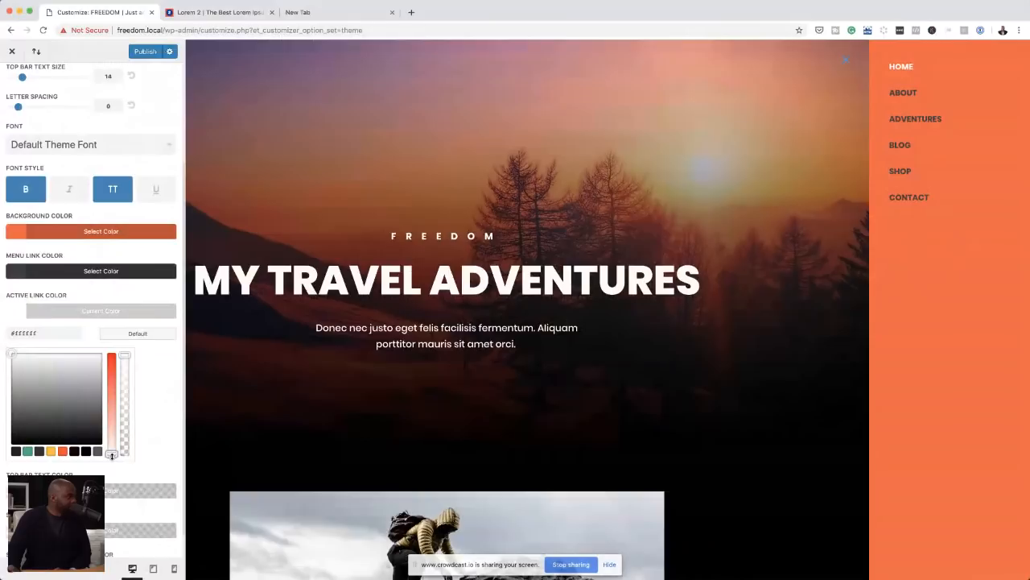
mouse_move(6, 357)
mouse_down()
mouse_move(5, 370)
mouse_move(11, 349)
mouse_up()
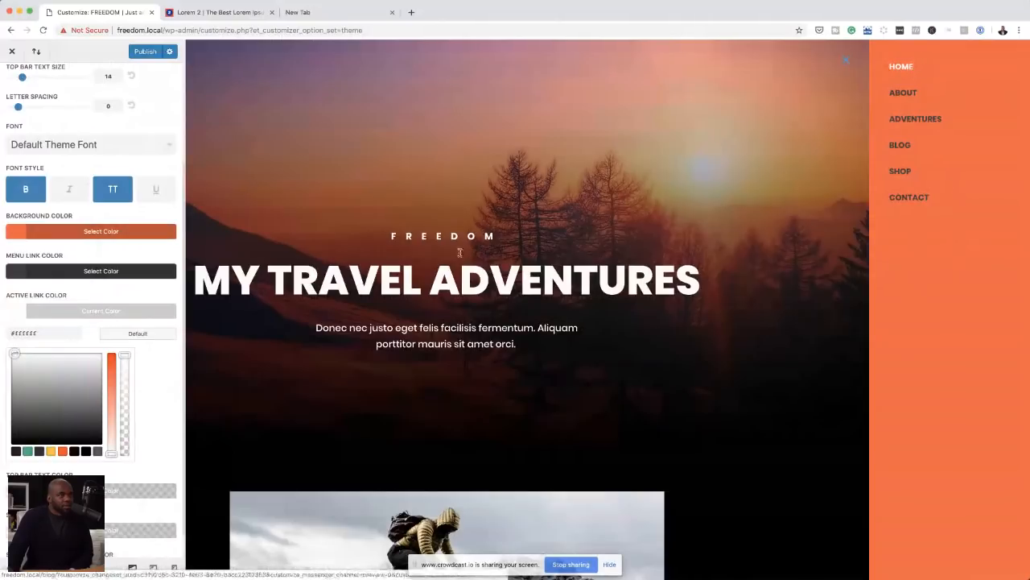
Step: Recheck the Slide In & Fullscreen Header Settings and publish the header customizations
scroll(132, 429, down, 1)
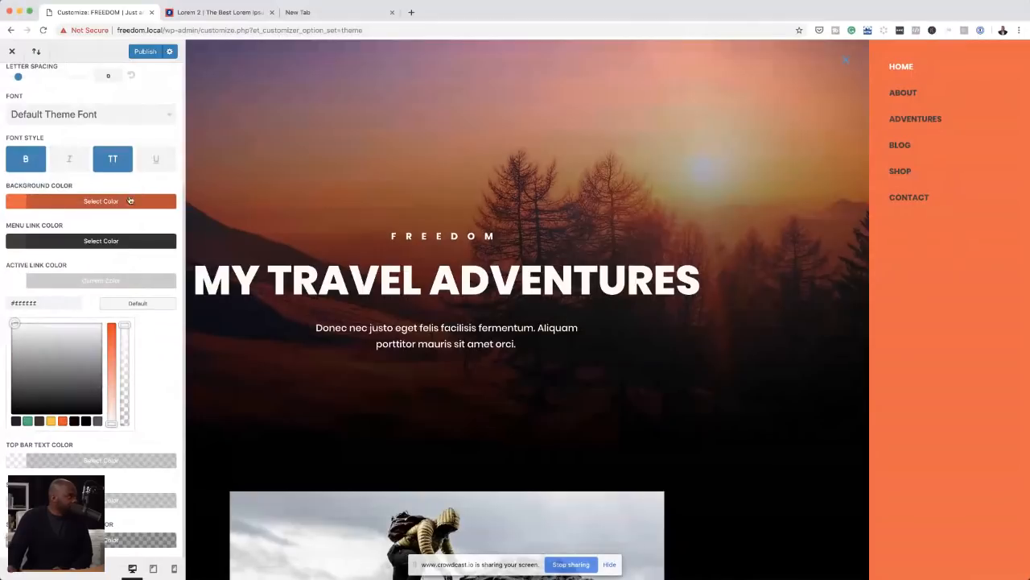
scroll(129, 199, up, 5)
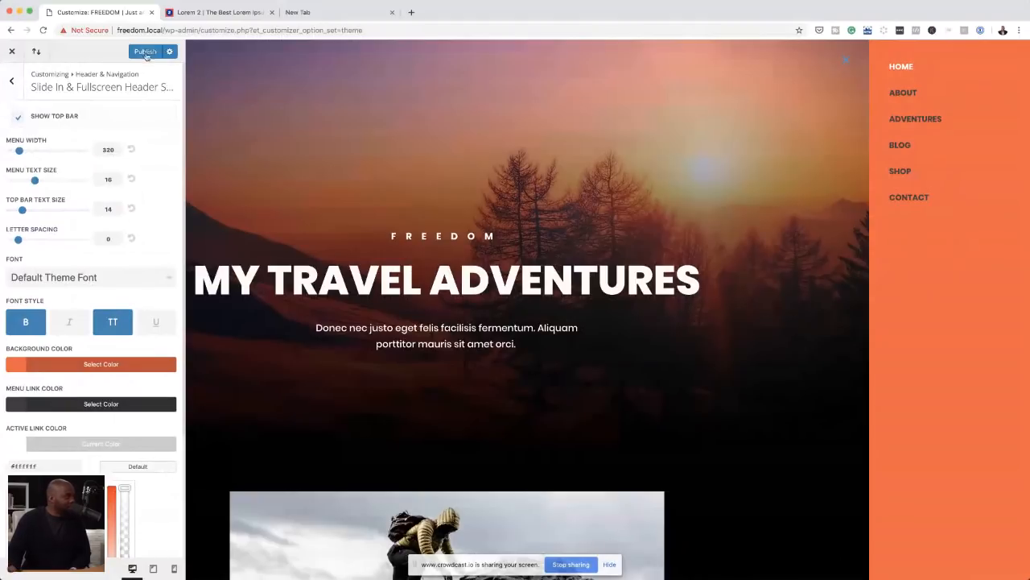
click(12, 91)
click(12, 88)
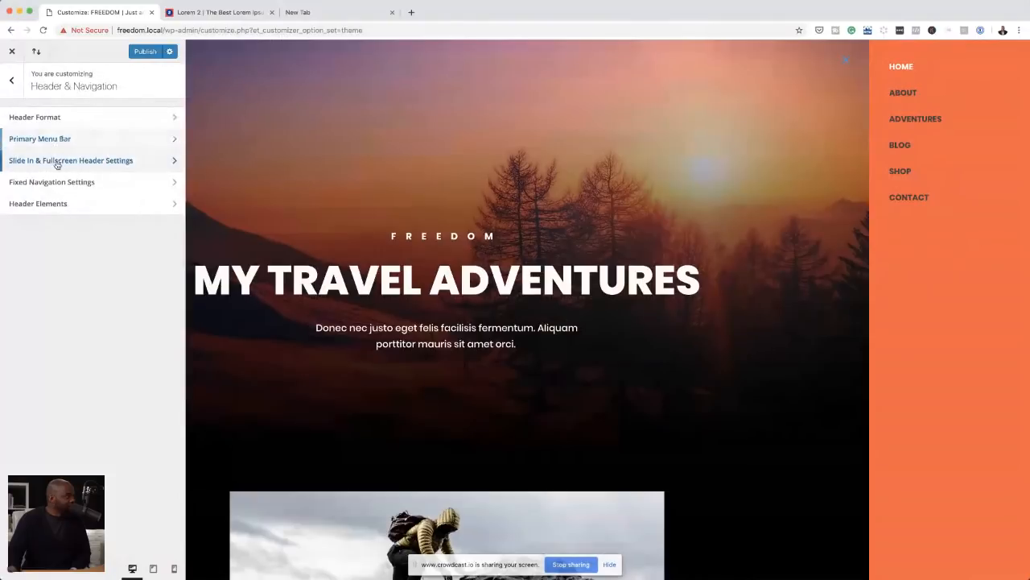
click(56, 160)
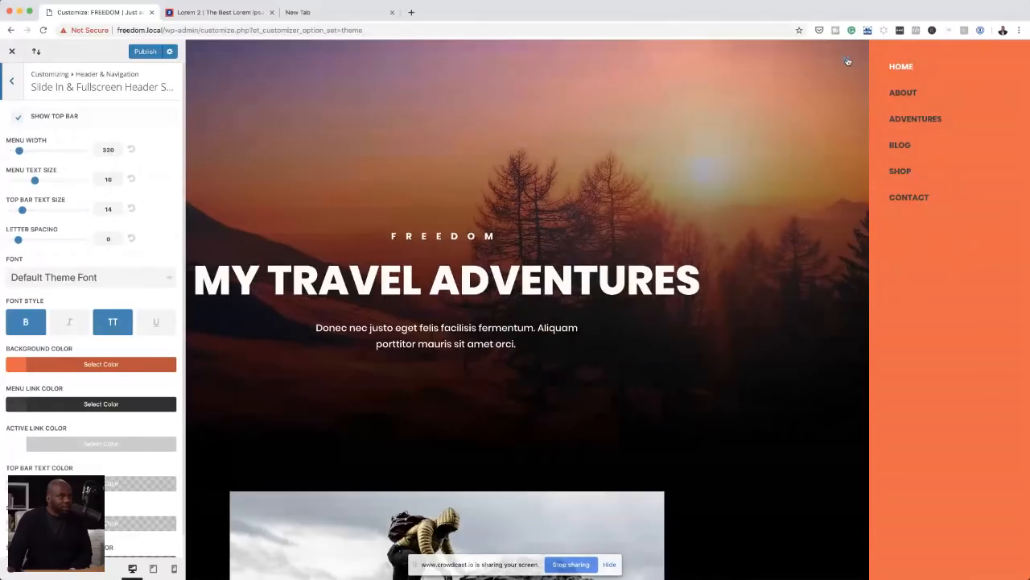
click(147, 54)
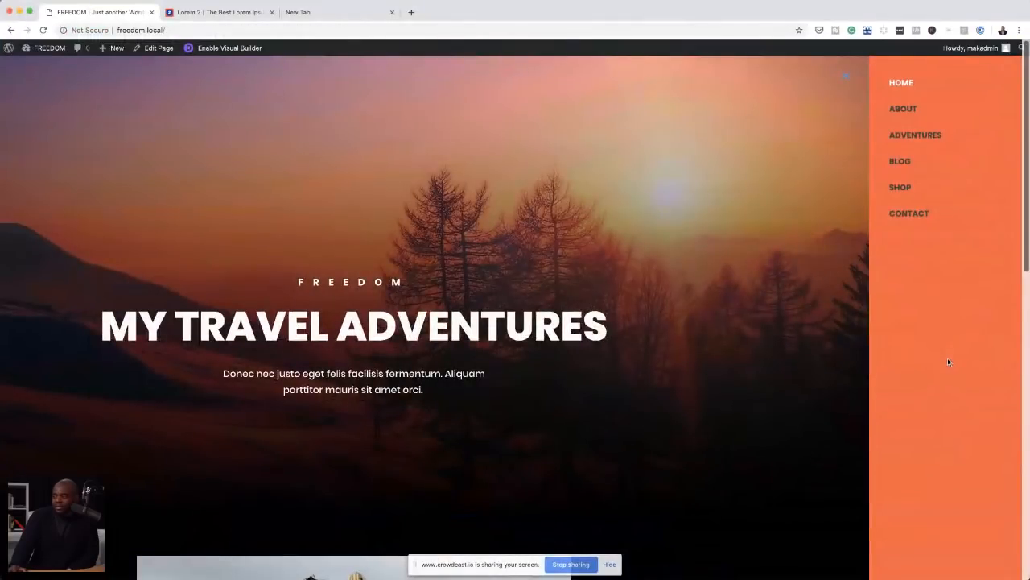
Step: Load the live home page from the slide-in menu and browse the gallery photos in the lightbox
click(900, 83)
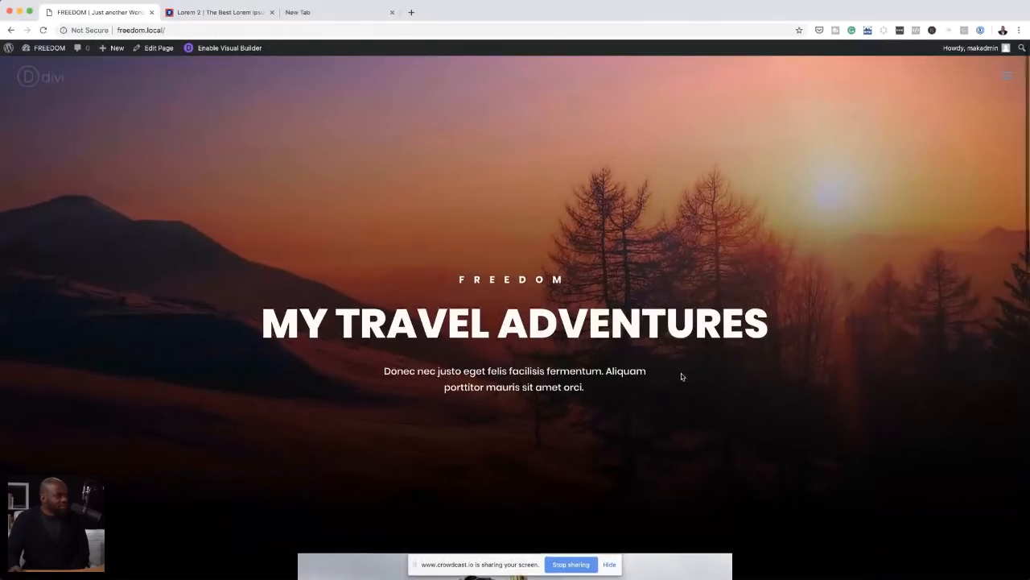
scroll(681, 376, down, 3)
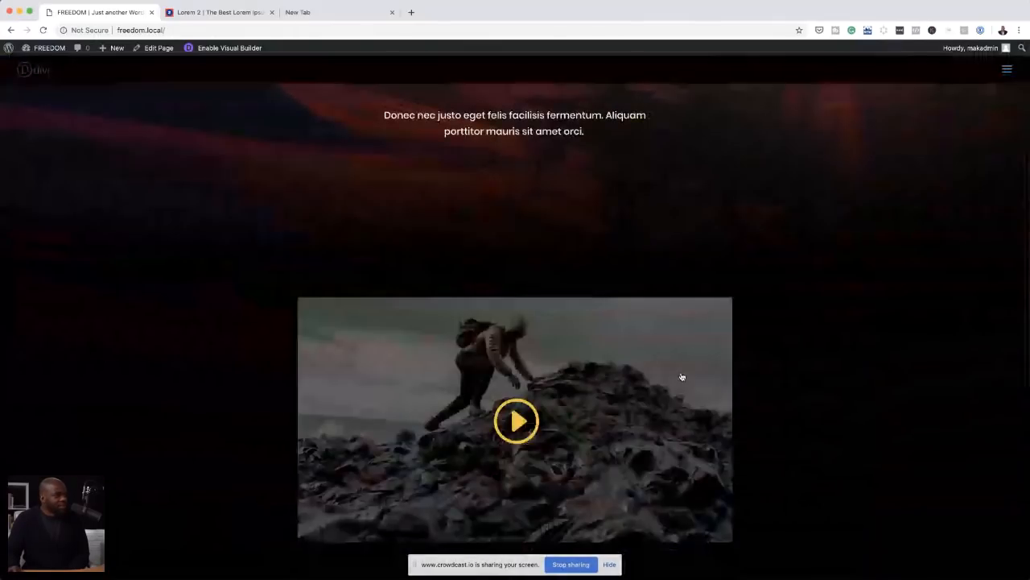
scroll(682, 377, down, 5)
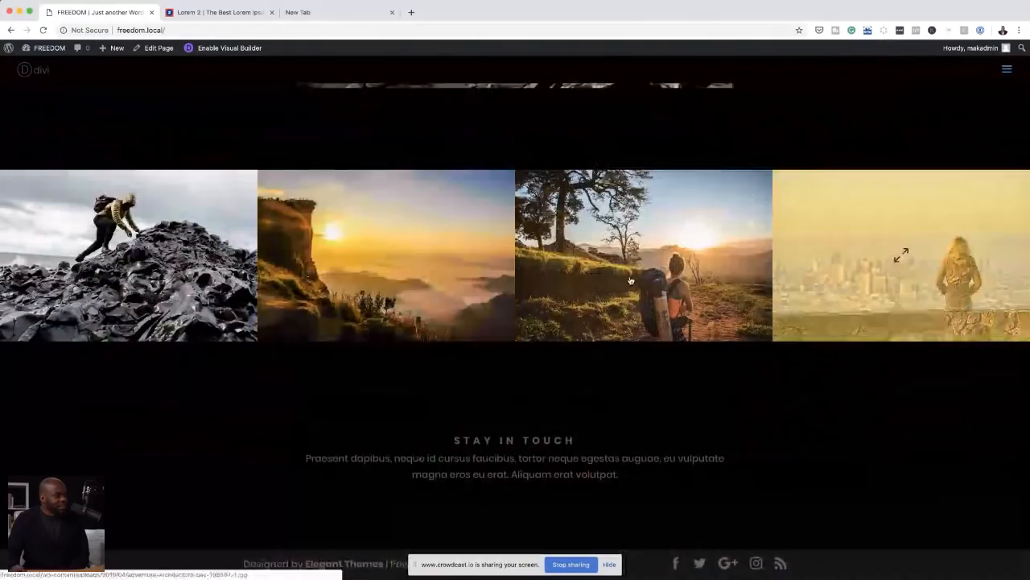
click(386, 253)
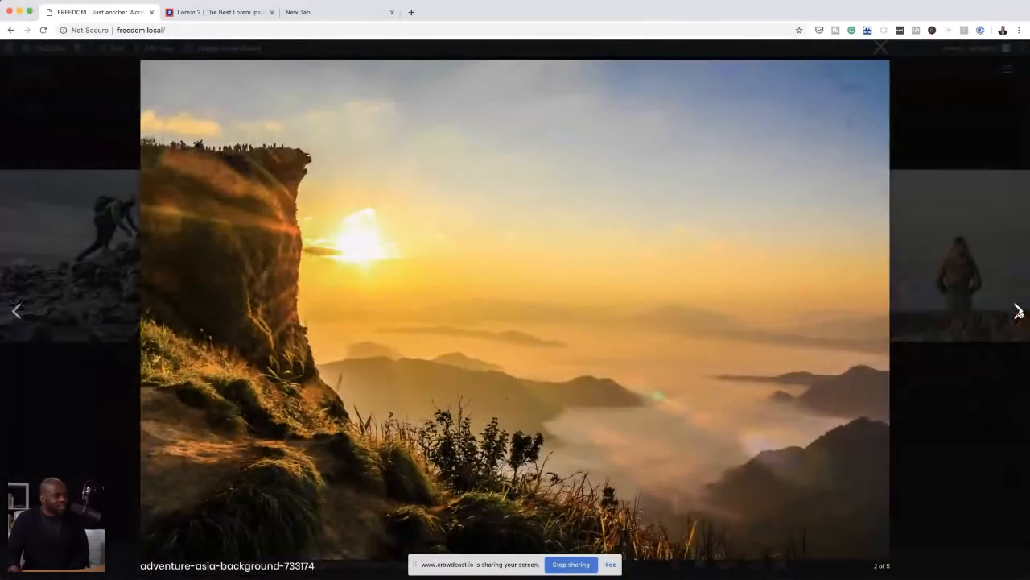
click(1019, 312)
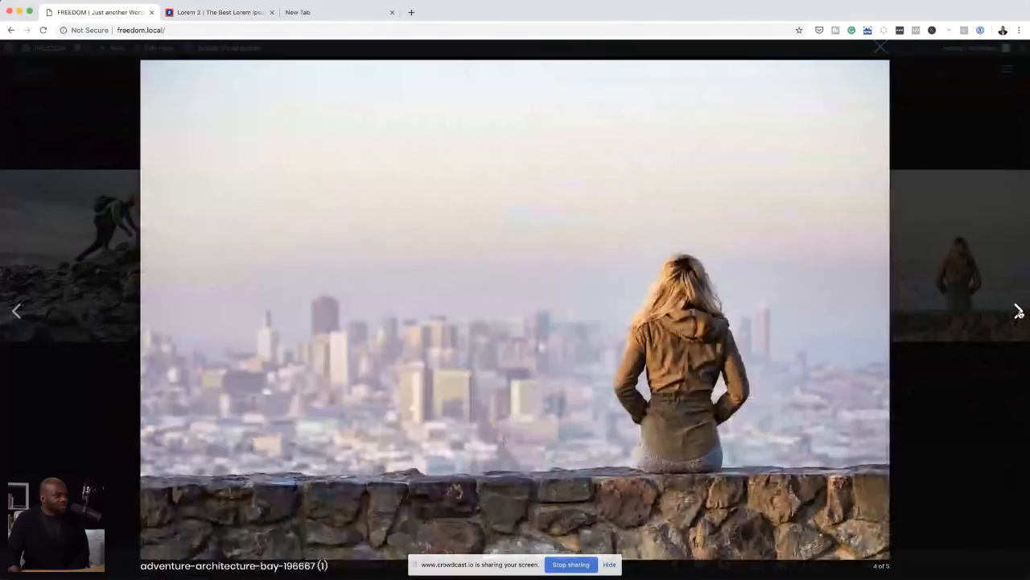
click(1019, 312)
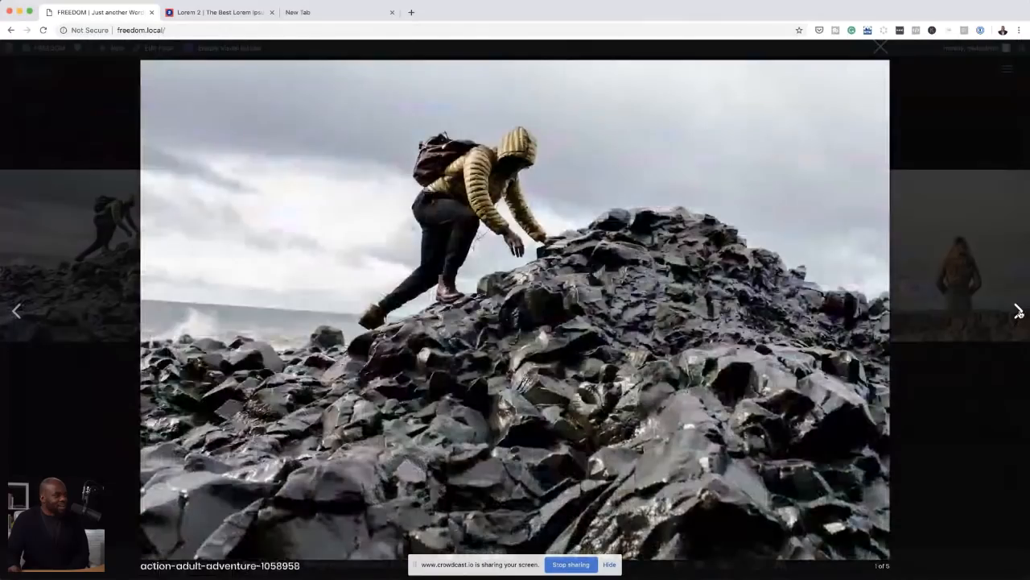
click(938, 146)
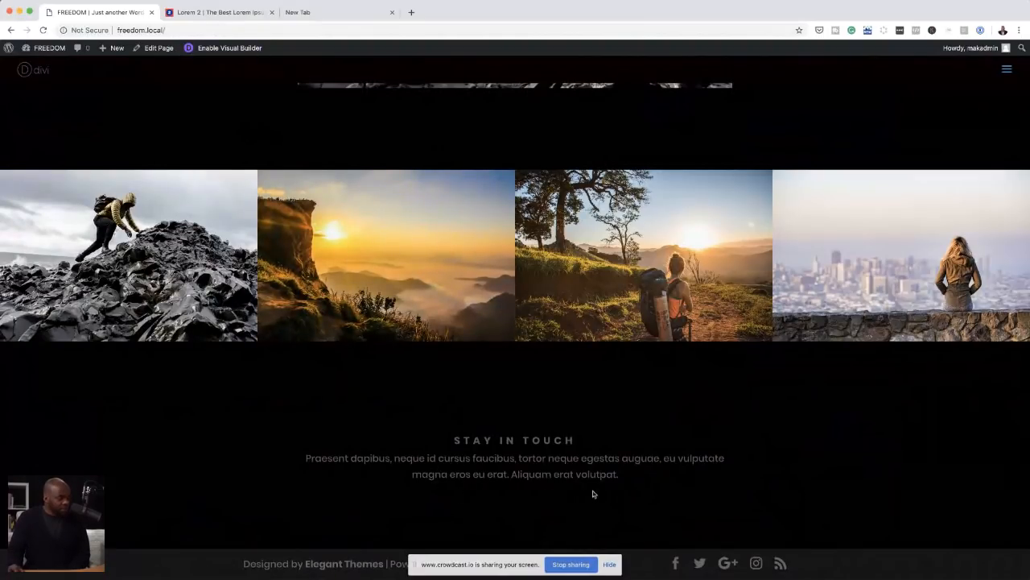
Step: Open the home page in the Visual Builder and review it from the hero section to the subscribe form
click(226, 49)
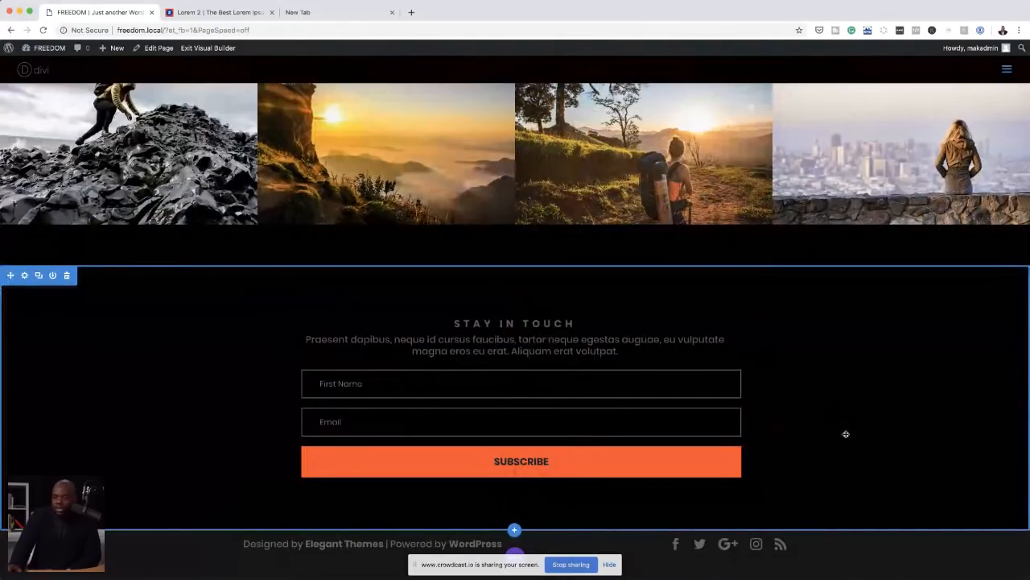
scroll(846, 434, up, 2)
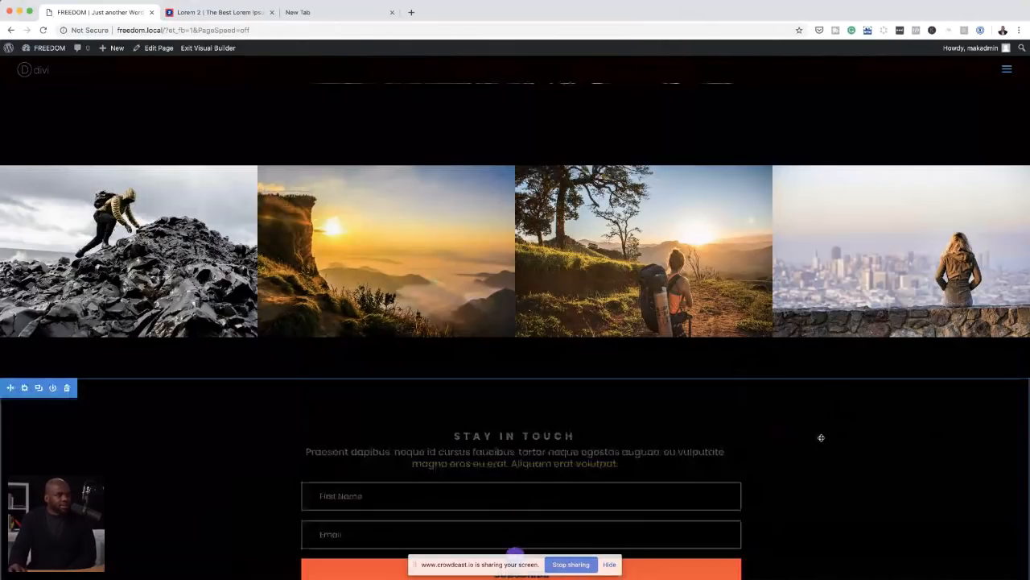
scroll(877, 411, up, 10)
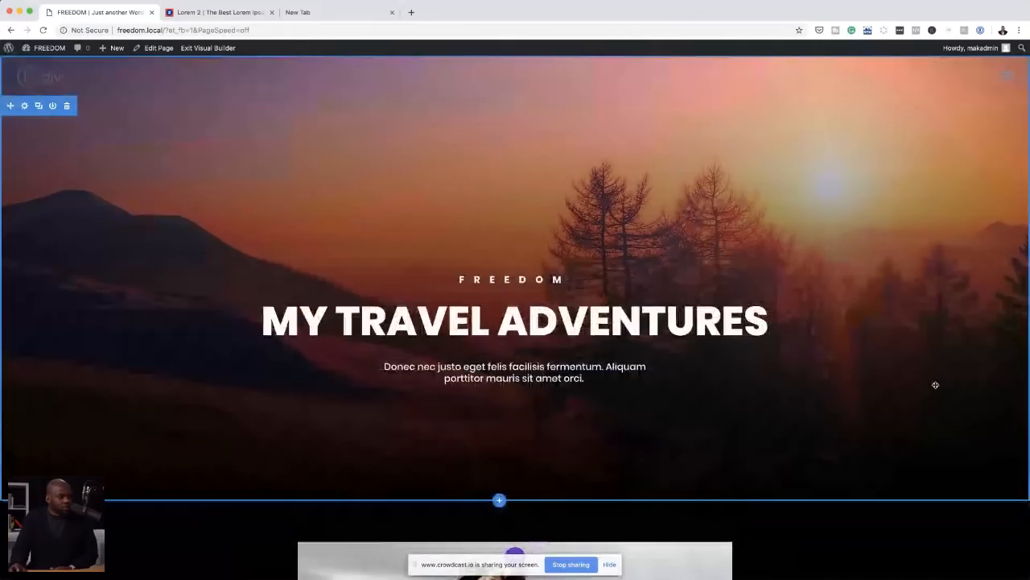
scroll(934, 384, down, 10)
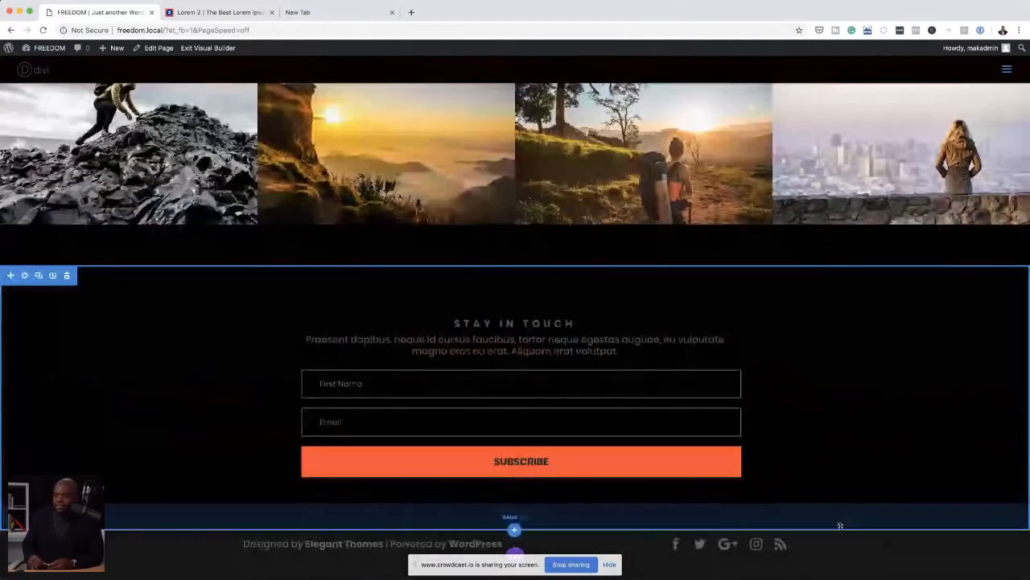